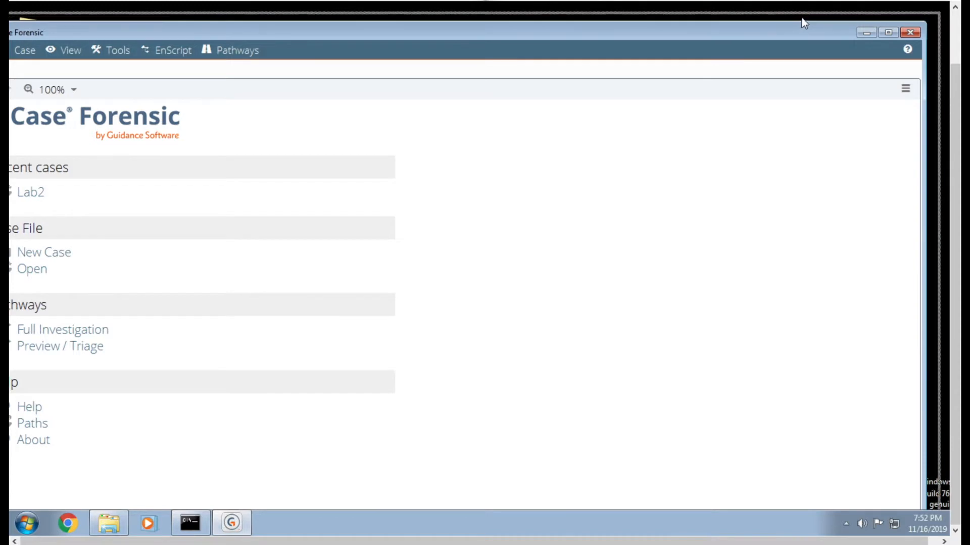
- Reposition and widen the EnCase Forensic window so that its whole width is visible on the desktop
left_click_drag(807, 10, 807, 7)
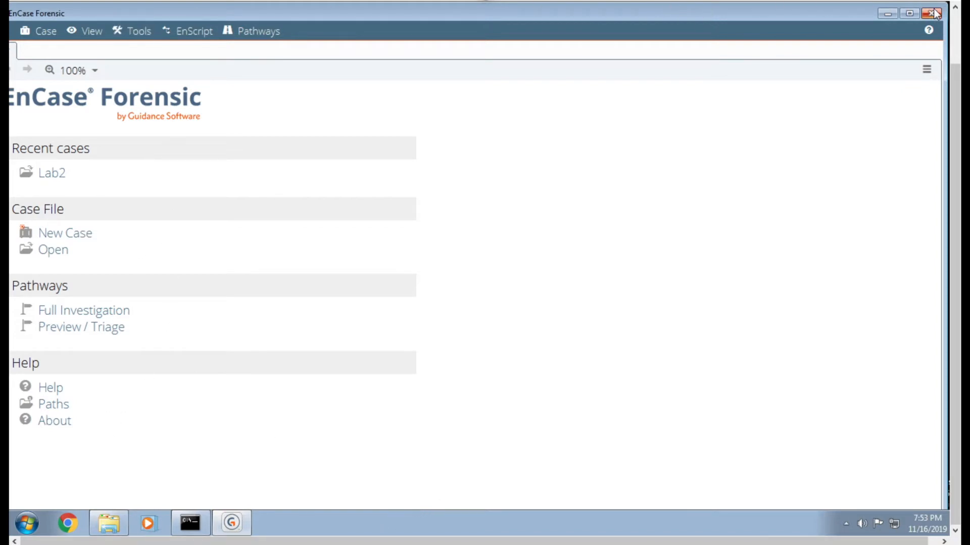
left_click_drag(944, 5, 900, 3)
left_click_drag(823, 16, 870, 17)
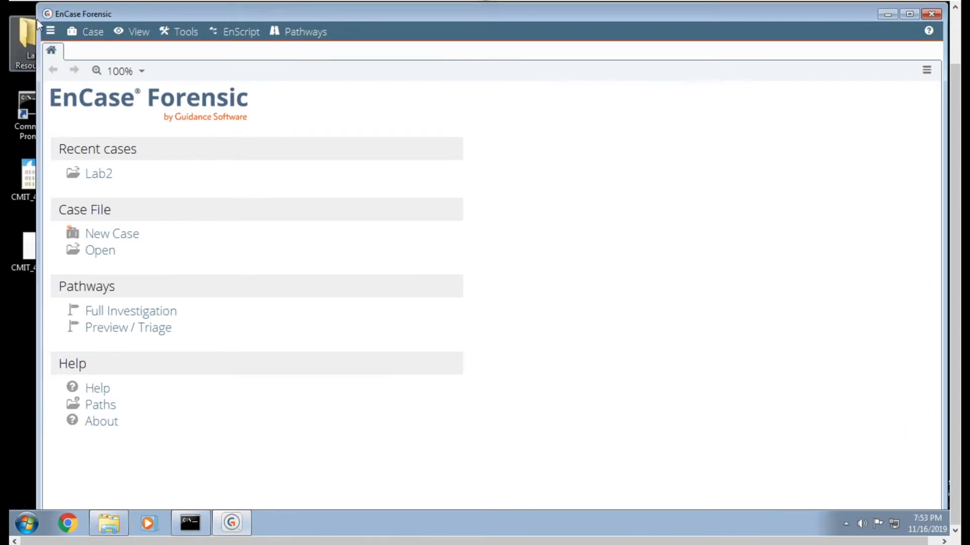
left_click_drag(35, 12, 14, 13)
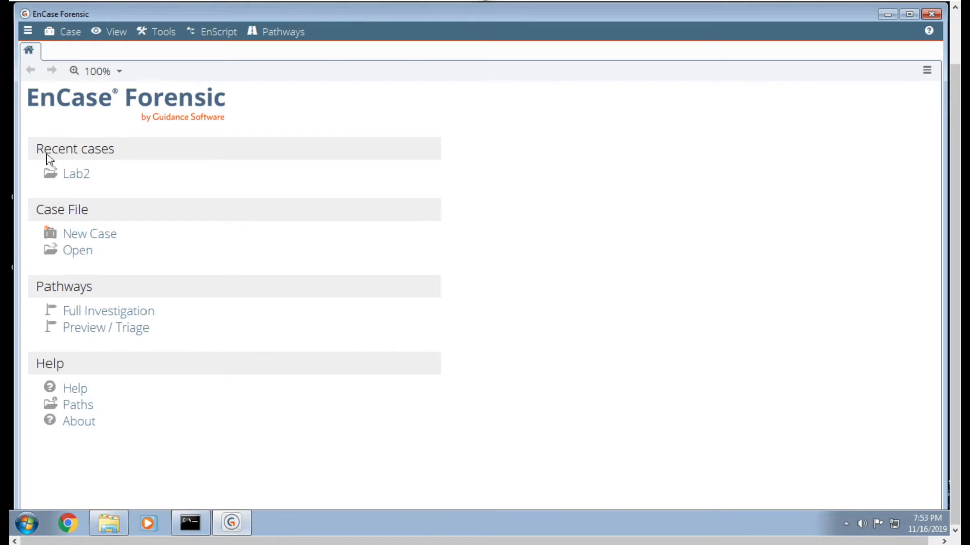
- Create a new case named Lab2-redo from the #5 Flexible template, allowing the backup, case folder and evidence cache on the same drive
left_click(82, 235)
type("Lab")
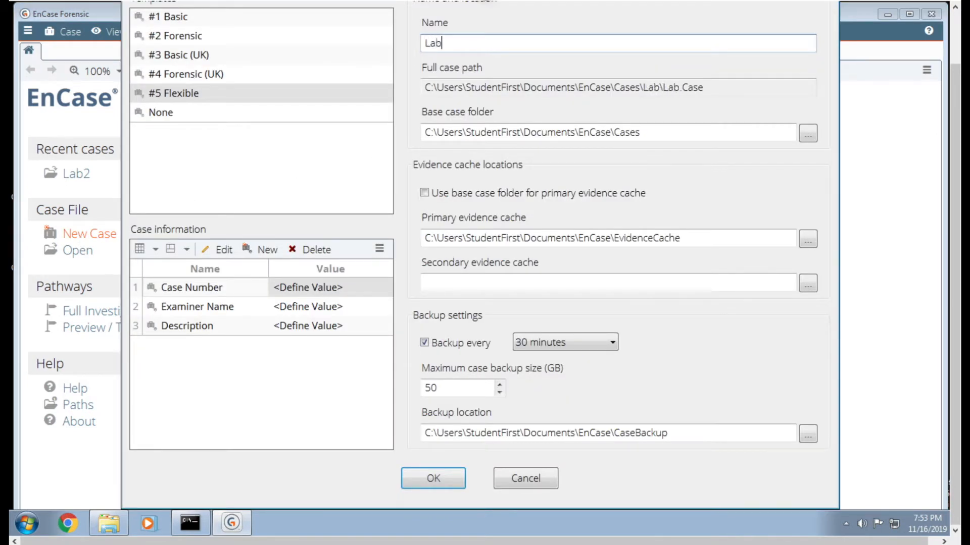
type("2-redo")
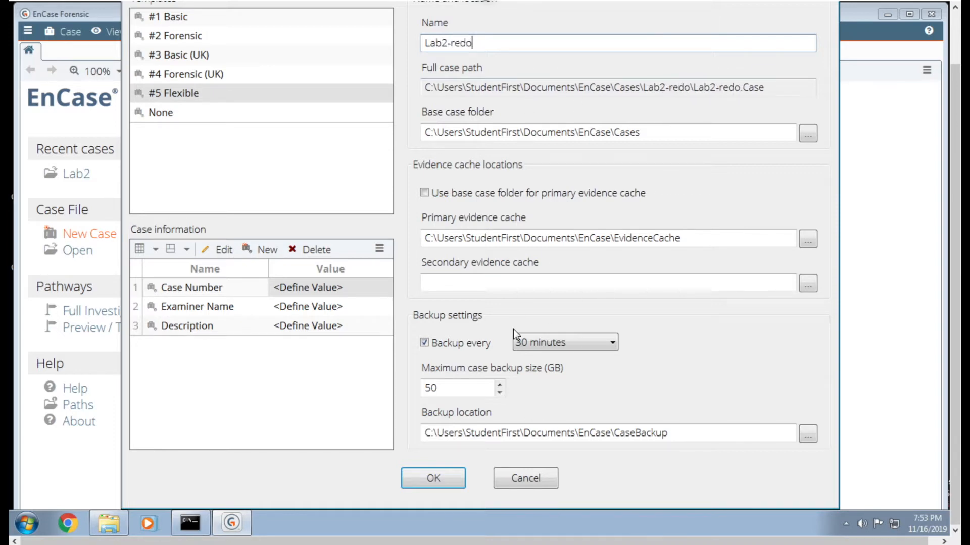
left_click(424, 483)
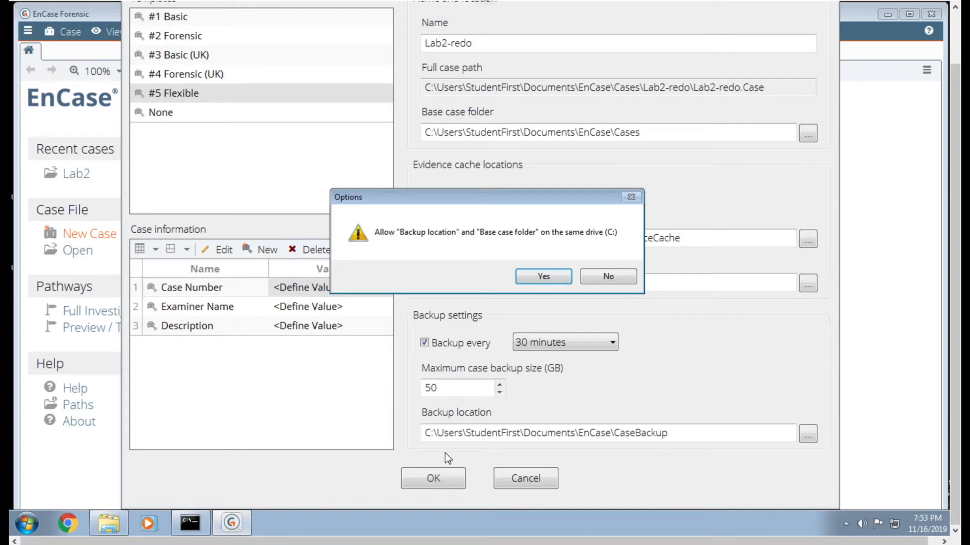
left_click(560, 282)
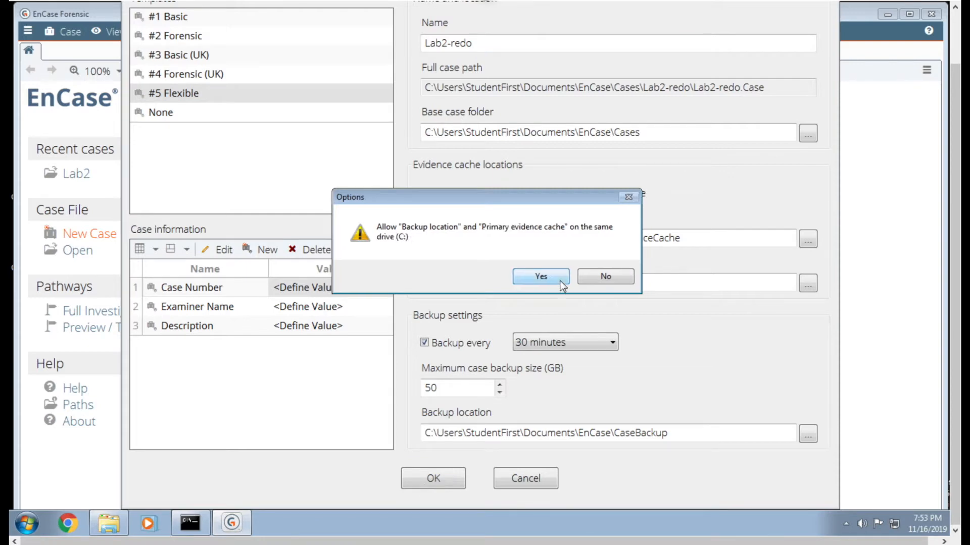
left_click(561, 283)
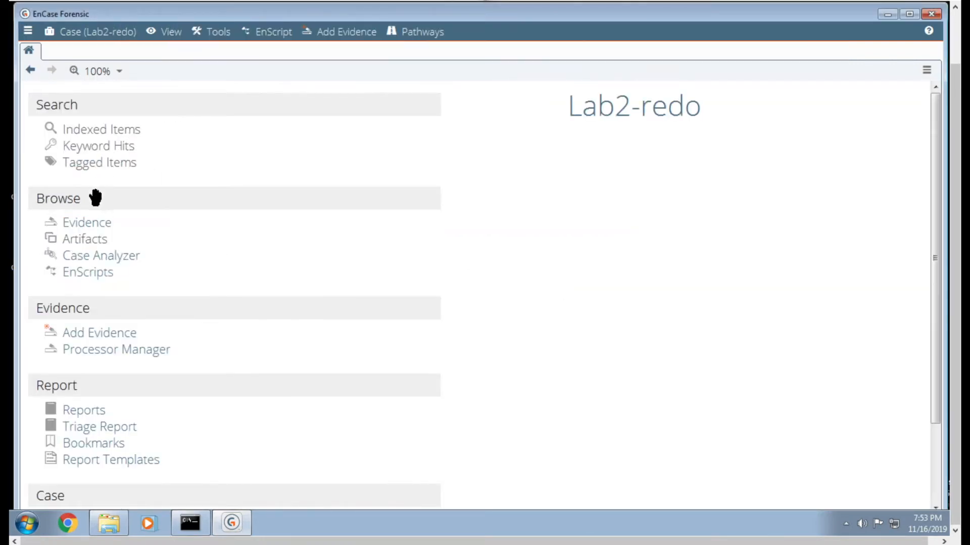
- Add a raw disk image to the case as evidence, with CMIT_460_Lab_2.001 through CMIT_460_Lab_2.004 as its component files
left_click(88, 222)
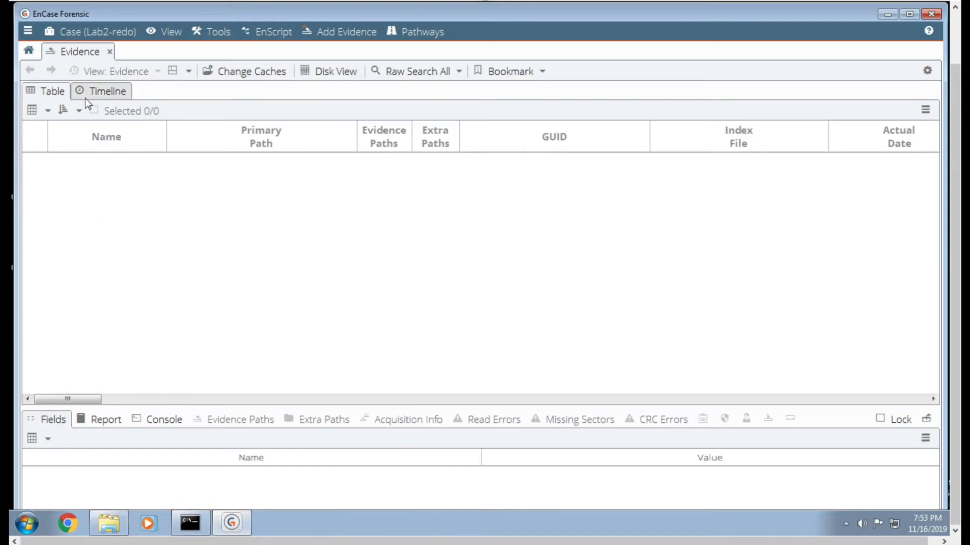
left_click(29, 51)
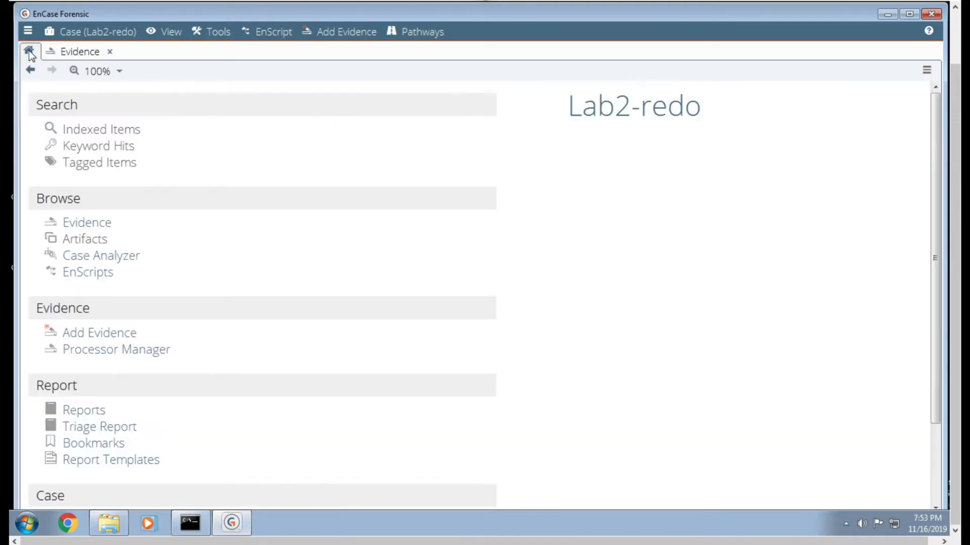
left_click(92, 333)
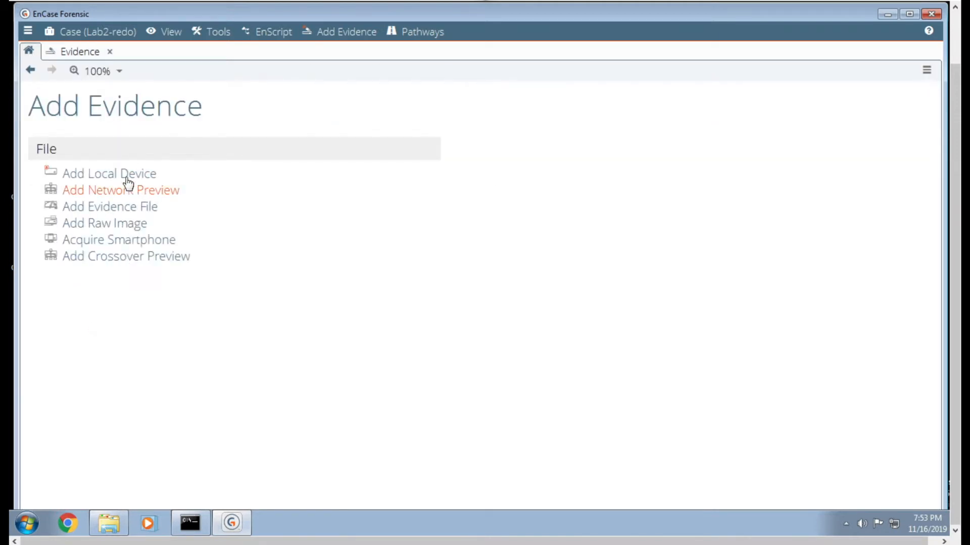
left_click(117, 225)
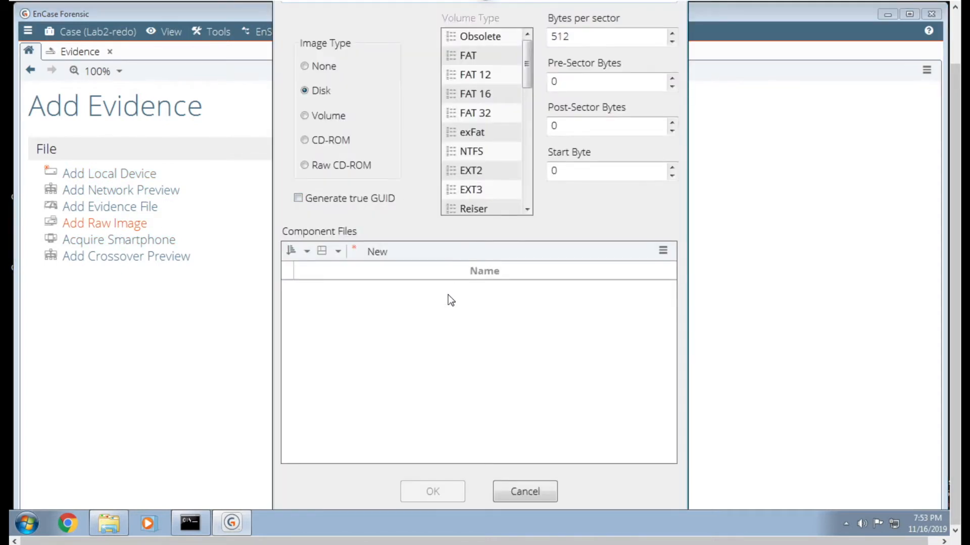
right_click(440, 319)
left_click(466, 327)
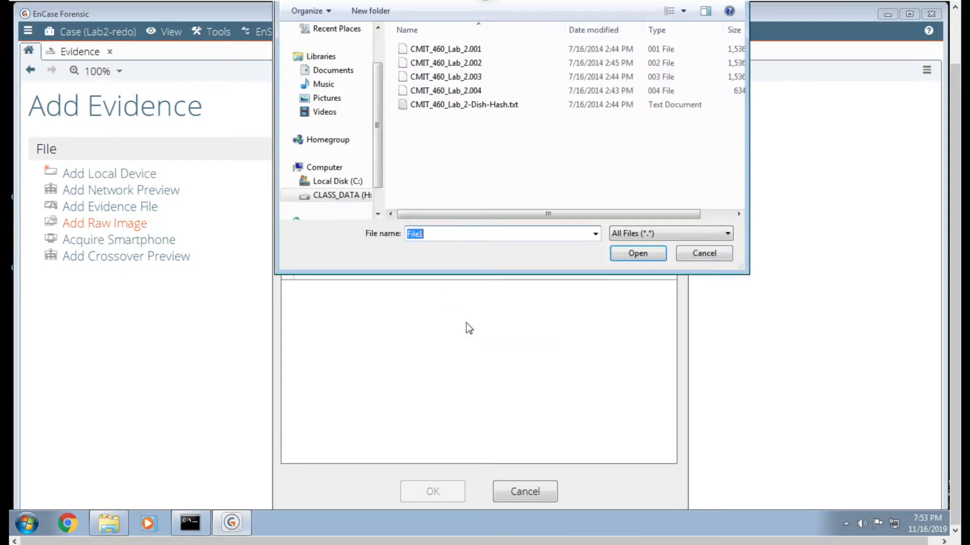
left_click(478, 50)
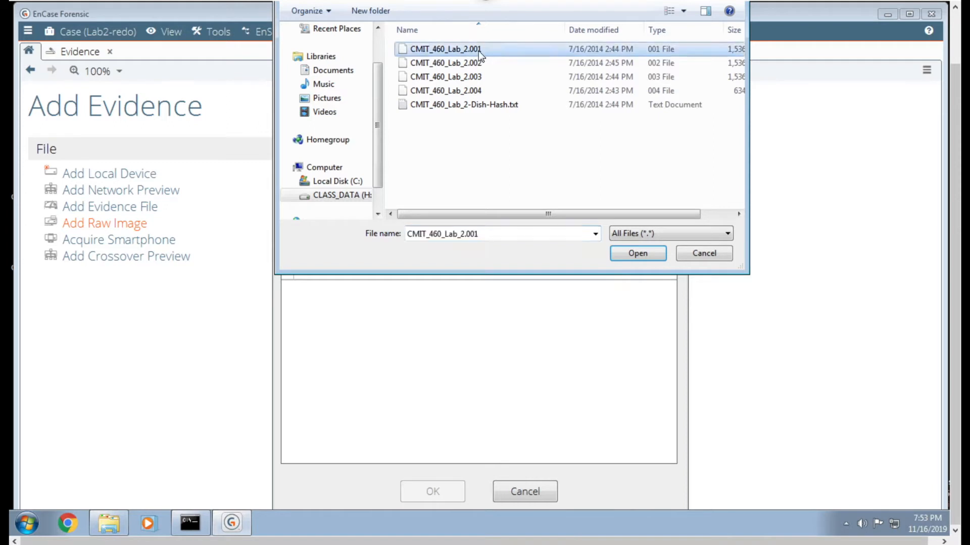
key("shift+Down")
key("shift+Down")
key("shift+Down")
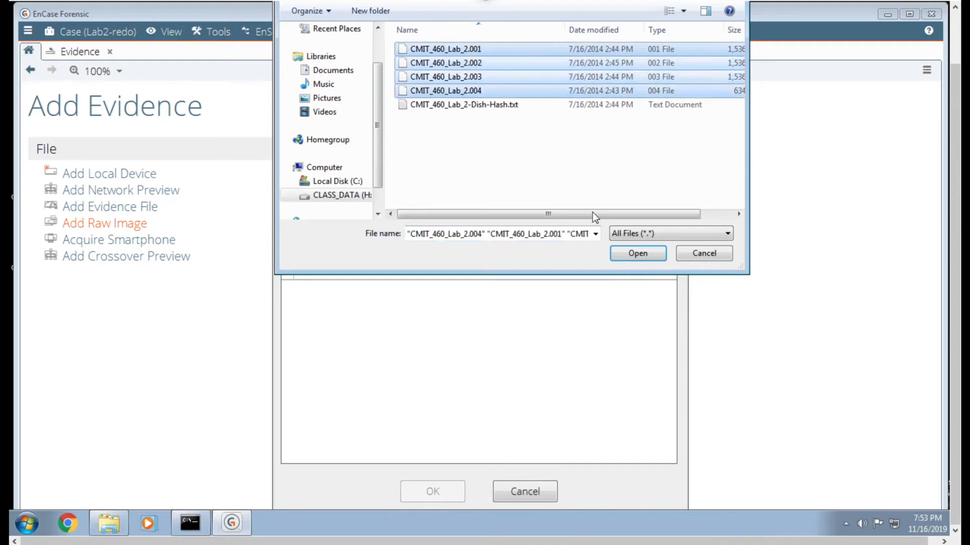
left_click(623, 252)
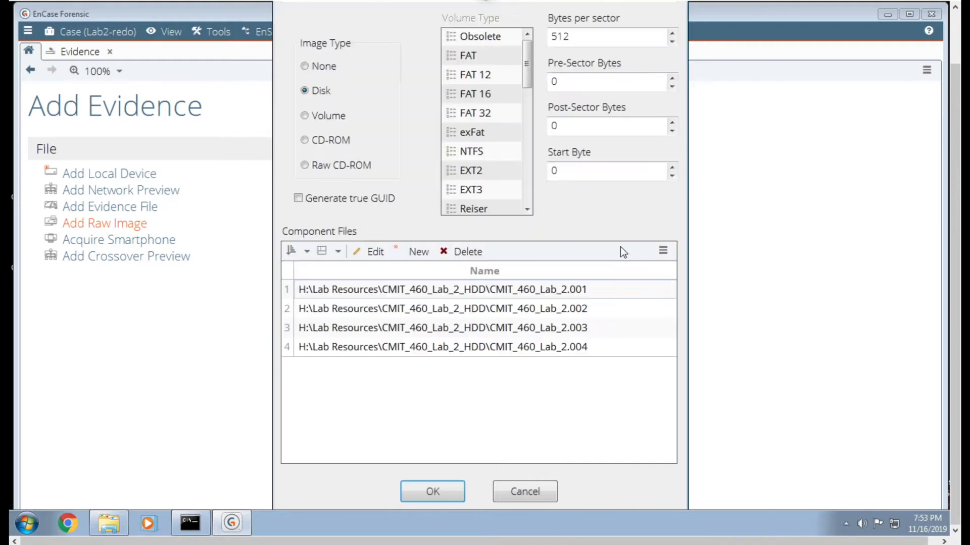
left_click(463, 492)
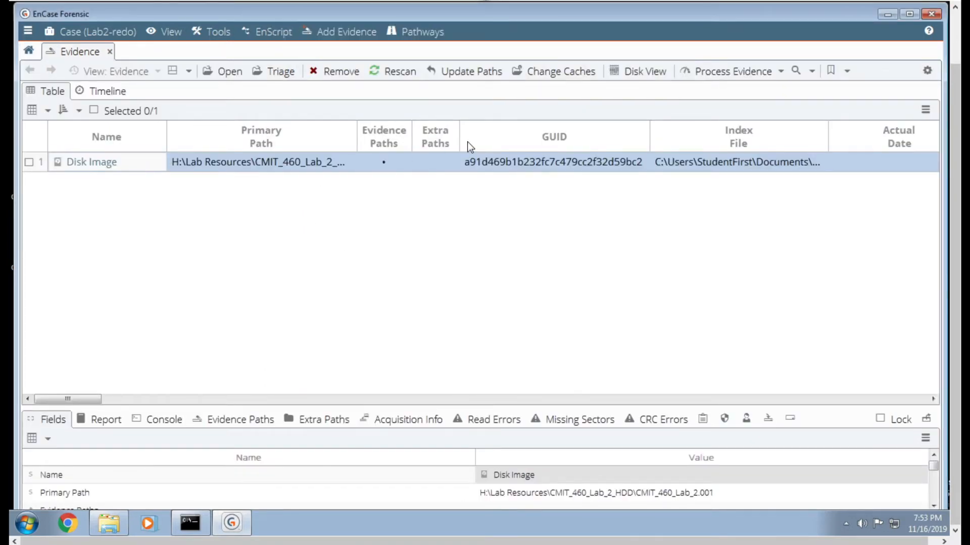
- Start processing the Disk Image evidence and set Recover Folders to reconstruct the folder structure of NTFS 3.0 files
left_click(722, 74)
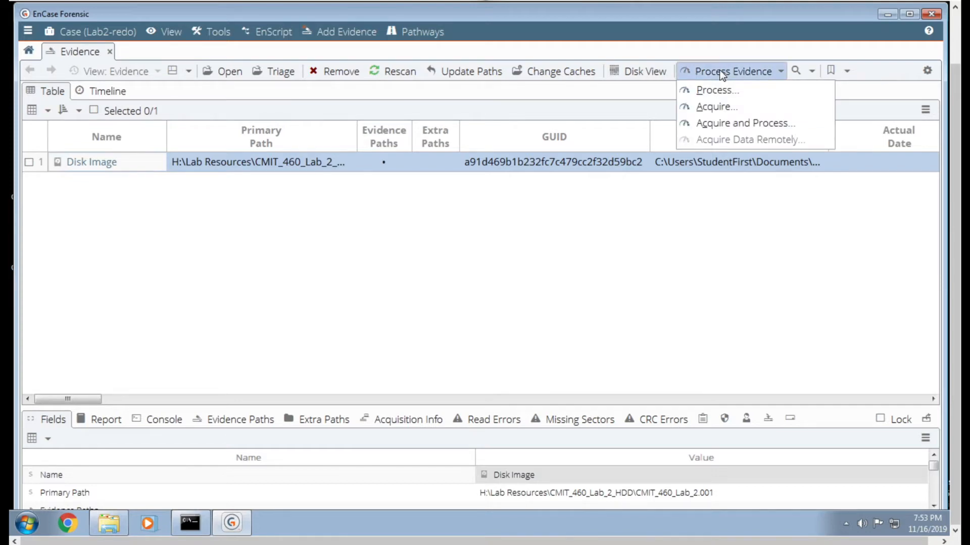
left_click(715, 89)
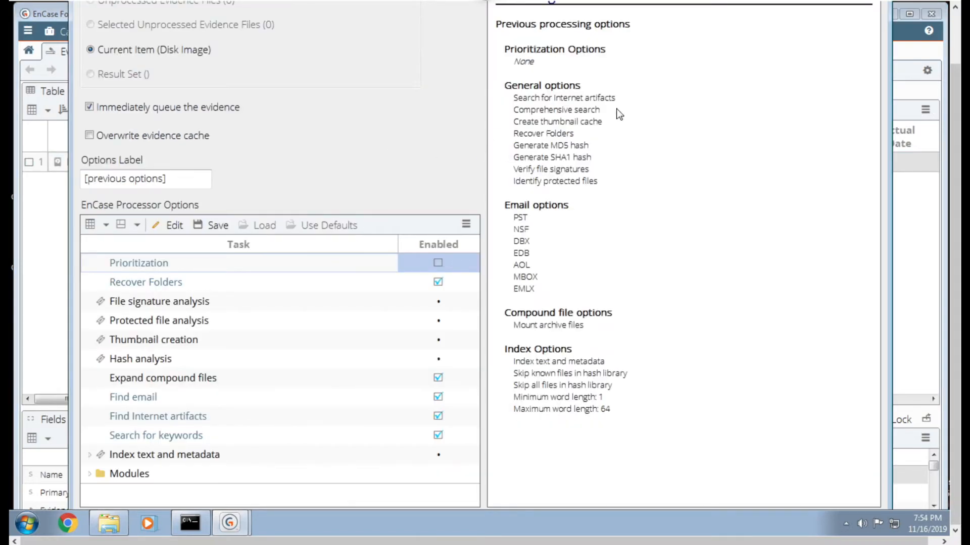
left_click(956, 49)
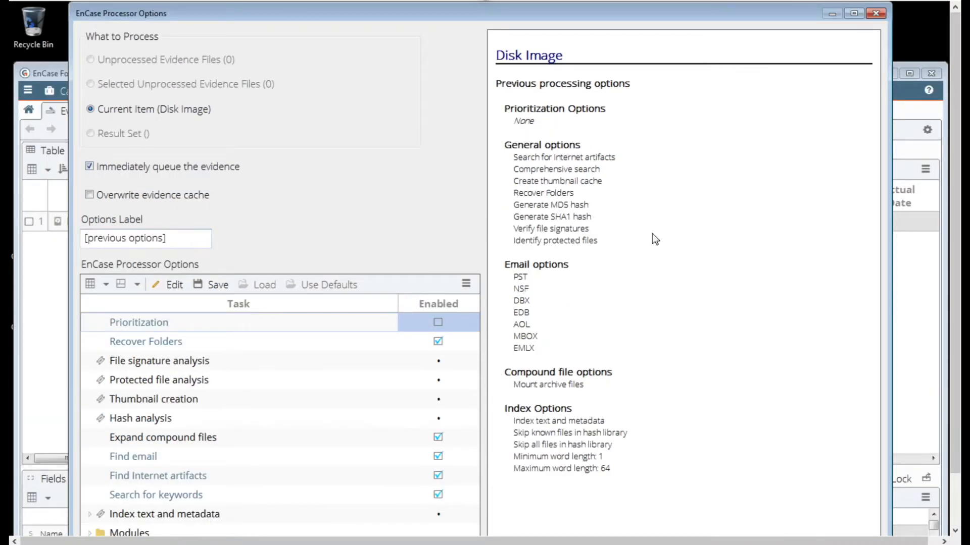
left_click_drag(954, 192, 944, 258)
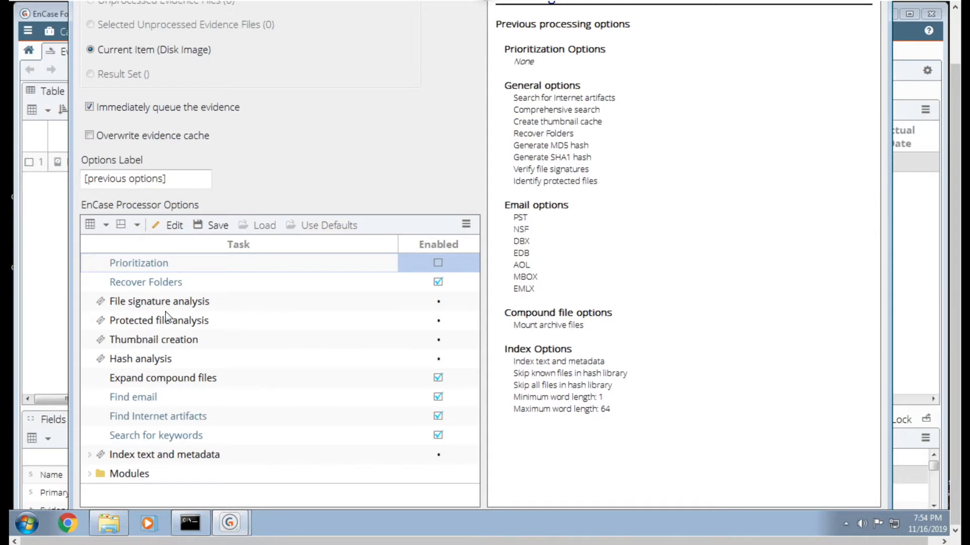
double_click(160, 285)
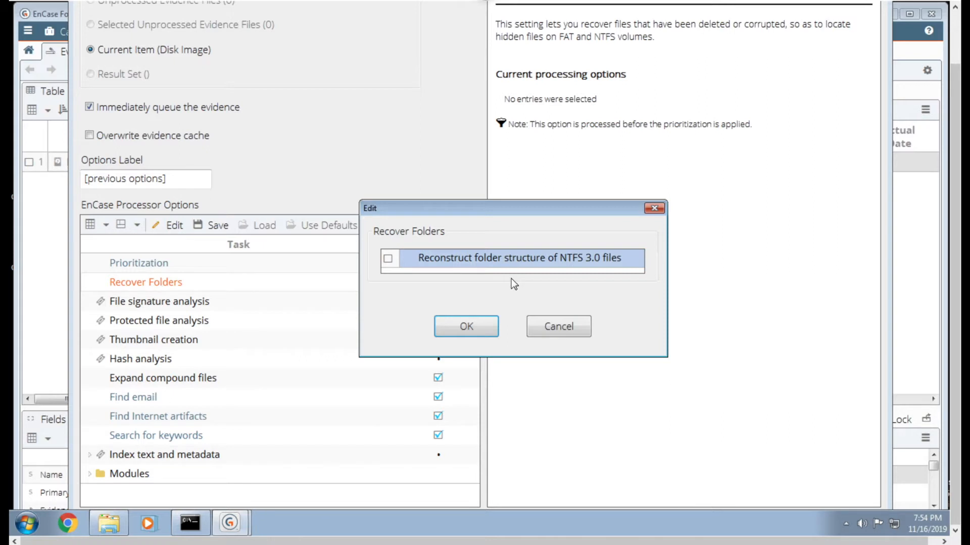
left_click(389, 260)
left_click(452, 326)
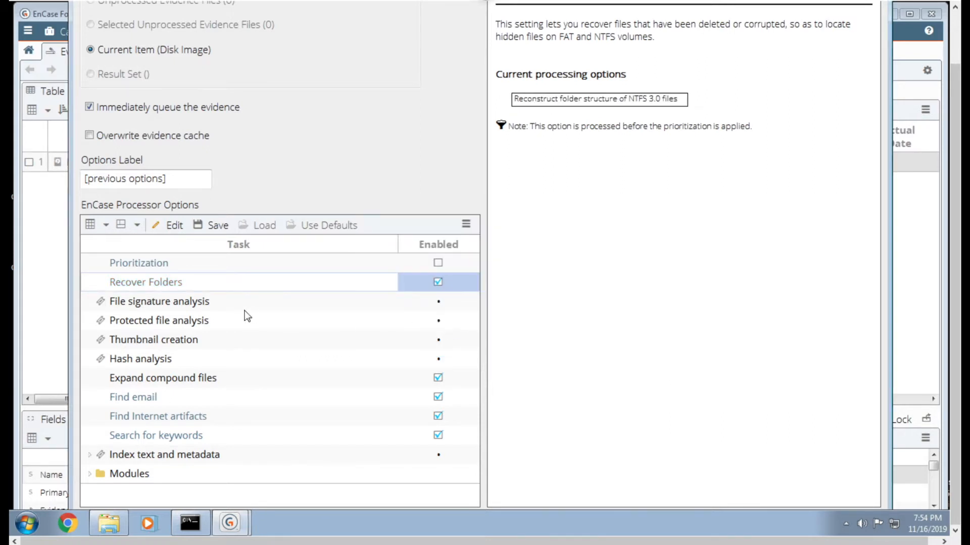
- Set Find email to search for additional lost or deleted items, and accept searching unallocated space for Internet artifacts
left_click(161, 267)
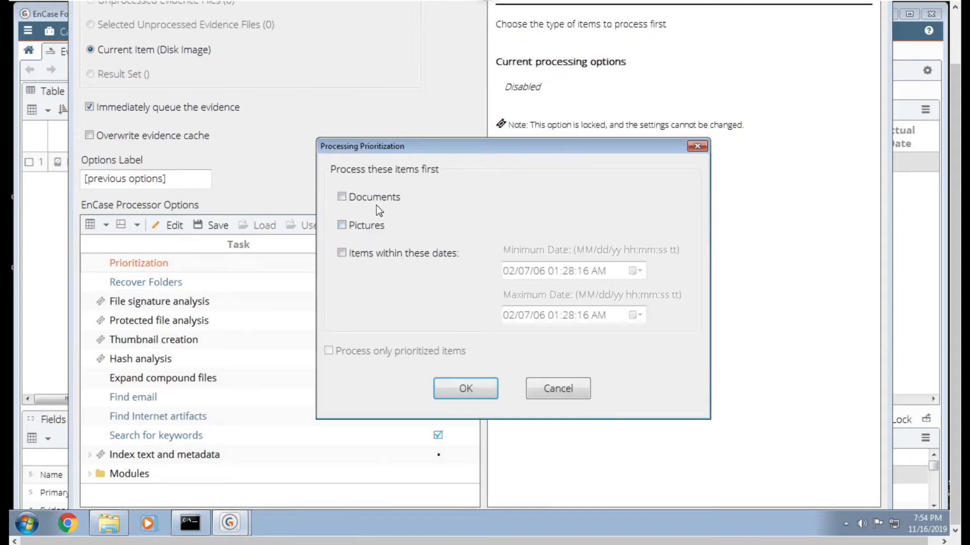
left_click(535, 387)
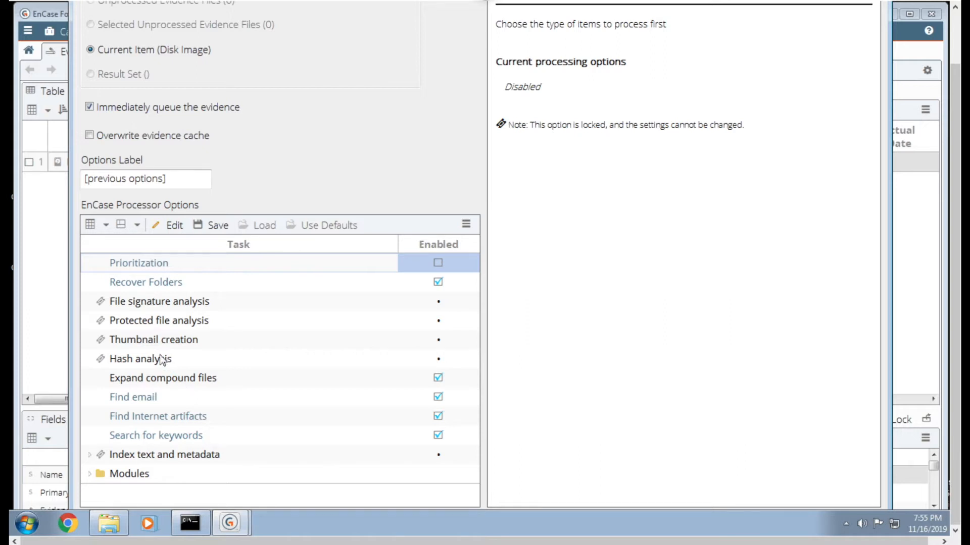
double_click(148, 398)
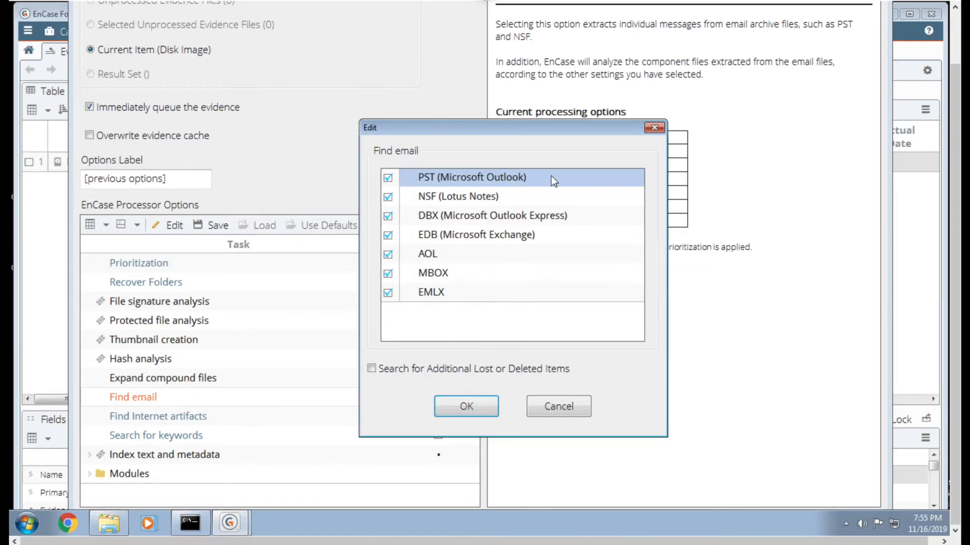
left_click(372, 368)
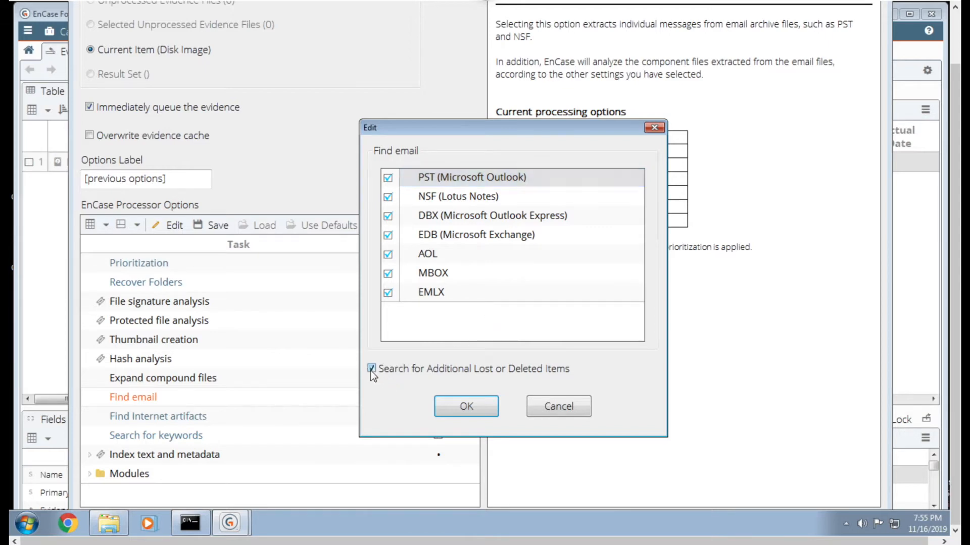
left_click(456, 404)
double_click(183, 417)
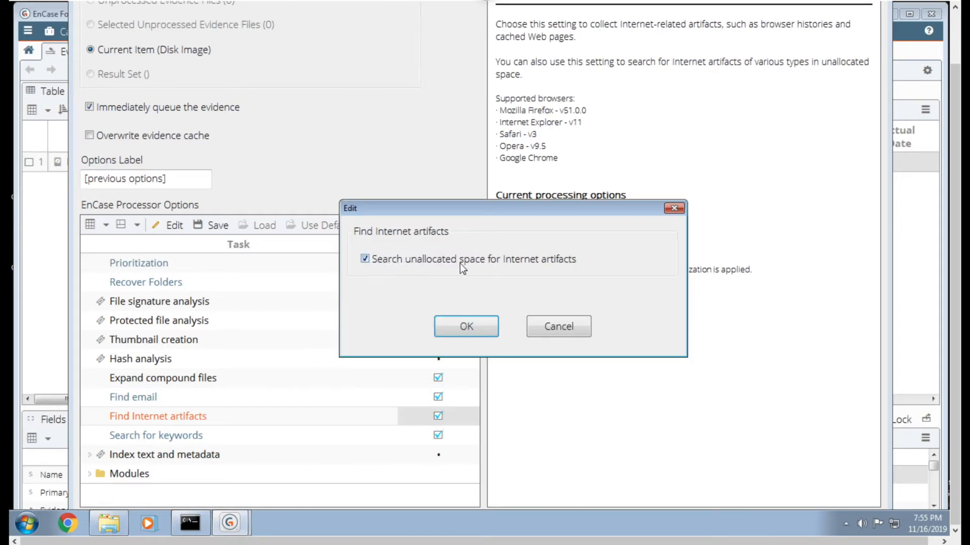
left_click(466, 326)
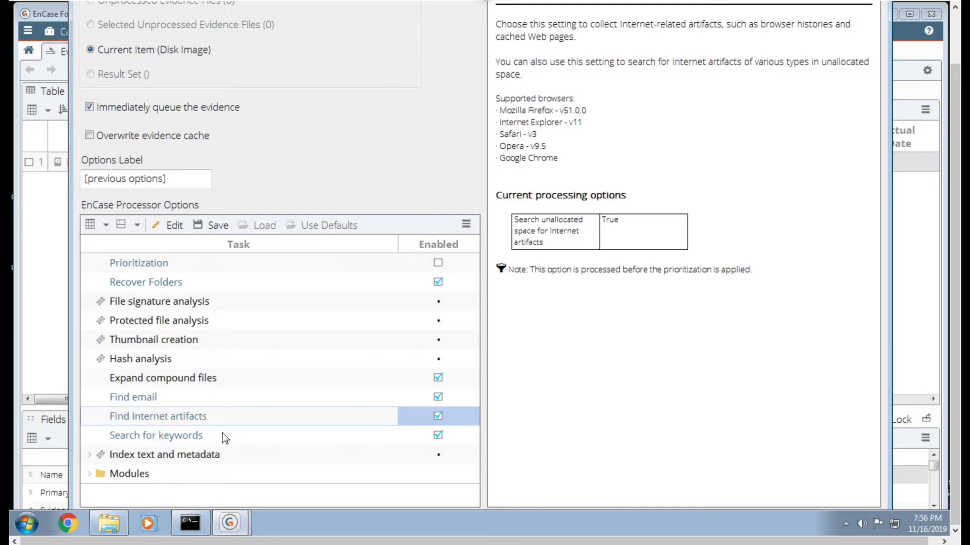
- Add a keyword with the search expression 255Xtreme to the keyword search, using ANSI Latin - 1 and Unicode
left_click(178, 435)
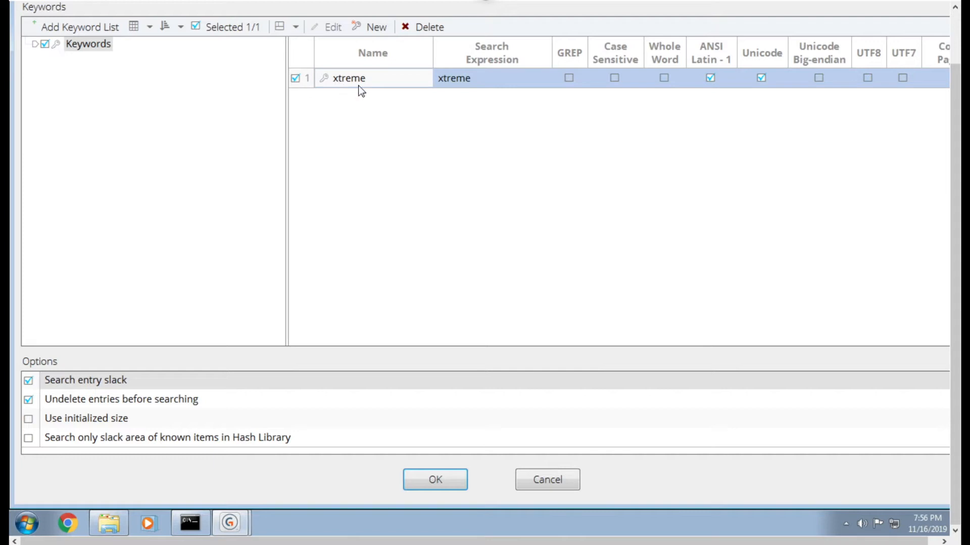
left_click(372, 31)
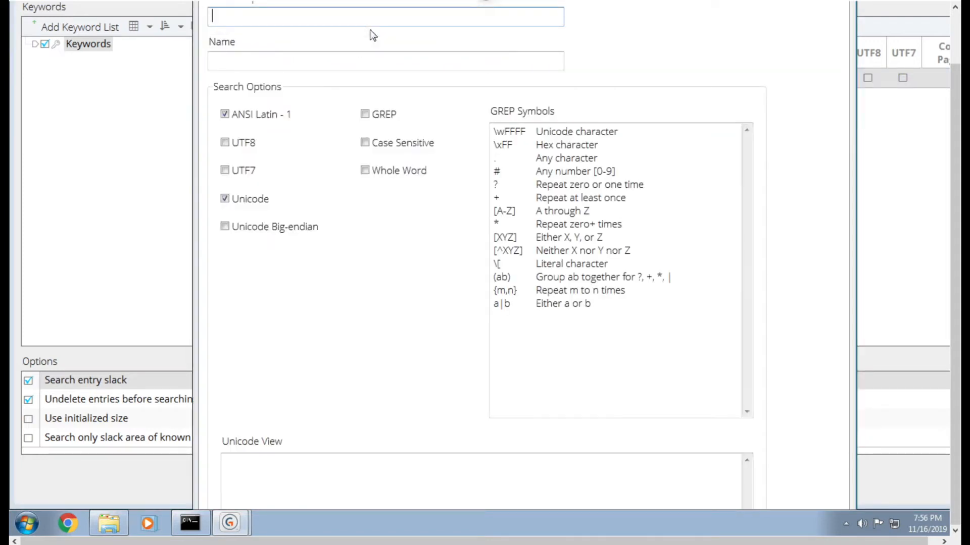
type("255")
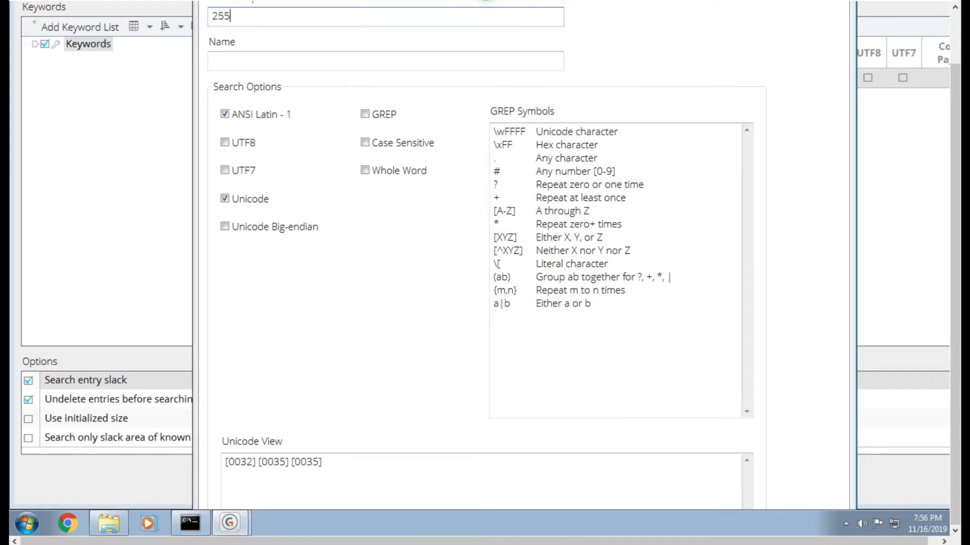
type("Xtreme")
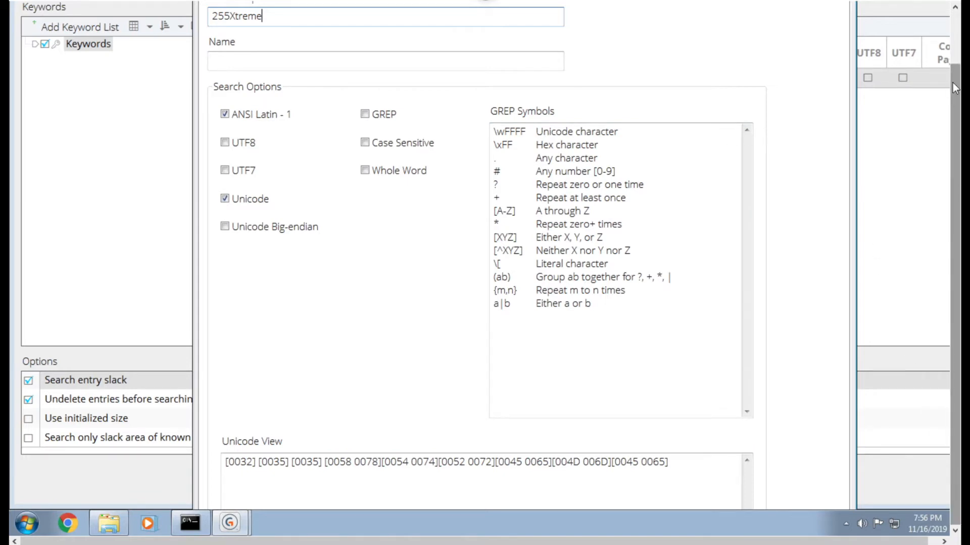
left_click_drag(954, 89, 884, 28)
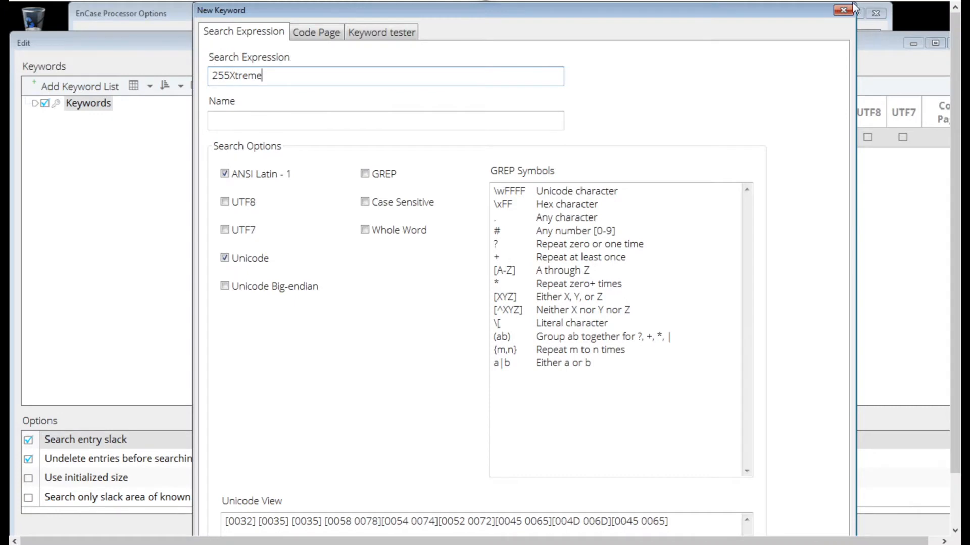
left_click_drag(785, 7, 758, 5)
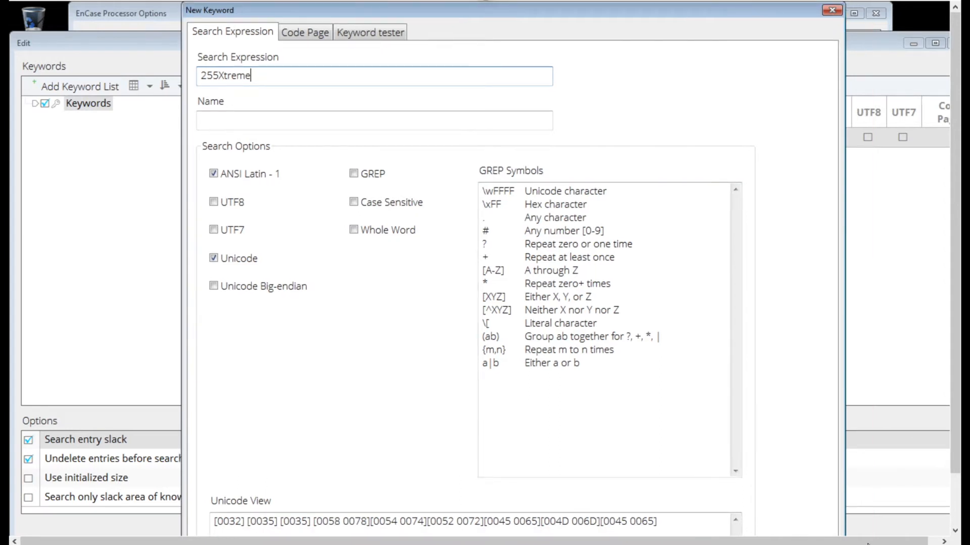
left_click(956, 507)
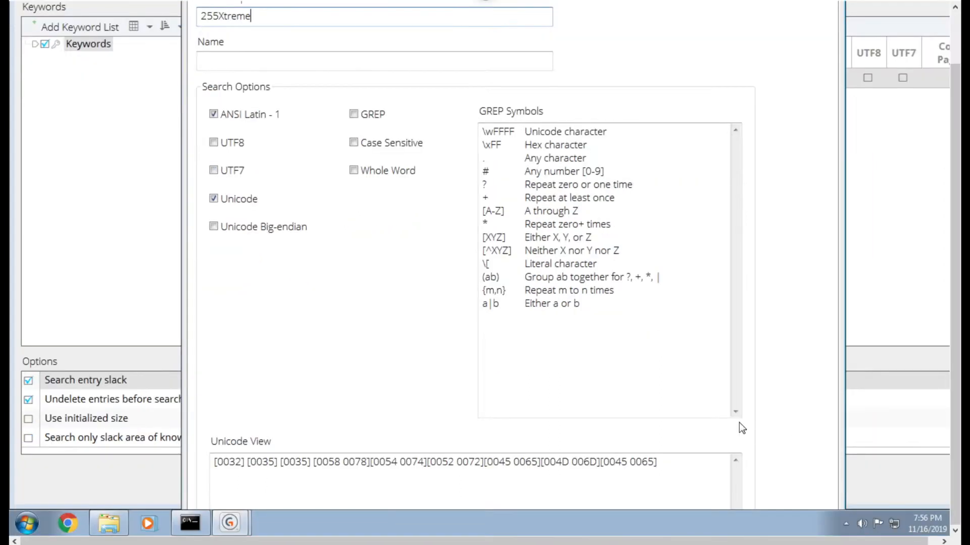
key("Tab")
key("Tab")
key("Tab")
key("Tab")
key("Tab")
key("Tab")
key("Tab")
key("Tab")
key("Tab")
key("Tab")
key("Tab")
key("Tab")
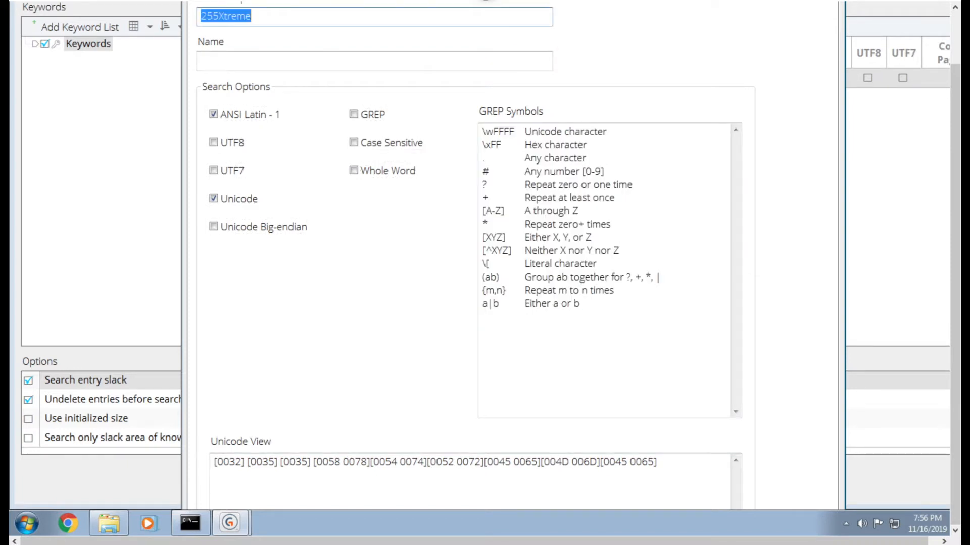
key("Tab")
key("Tab")
key("Tab")
key("Tab")
key("Tab")
key("Tab")
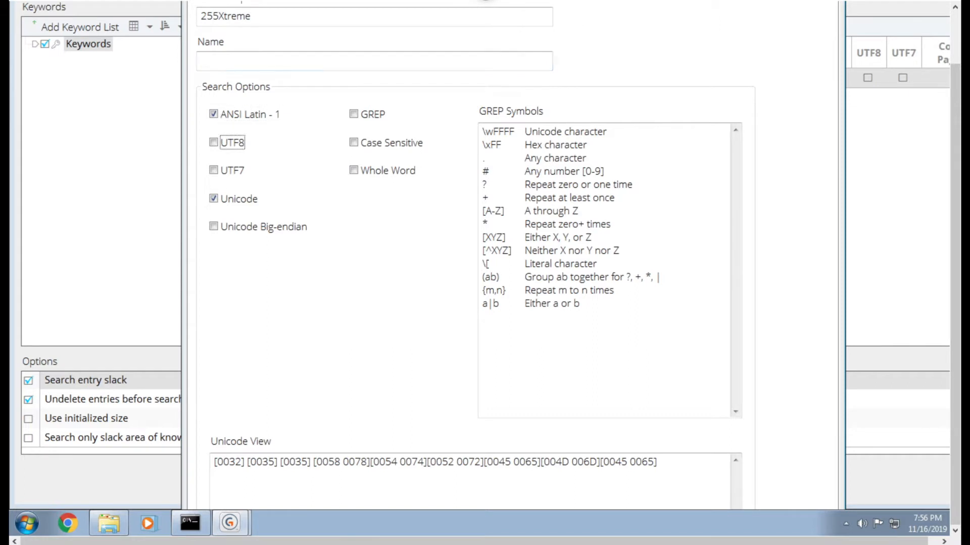
key("Tab")
left_click_drag(955, 71, 955, 20)
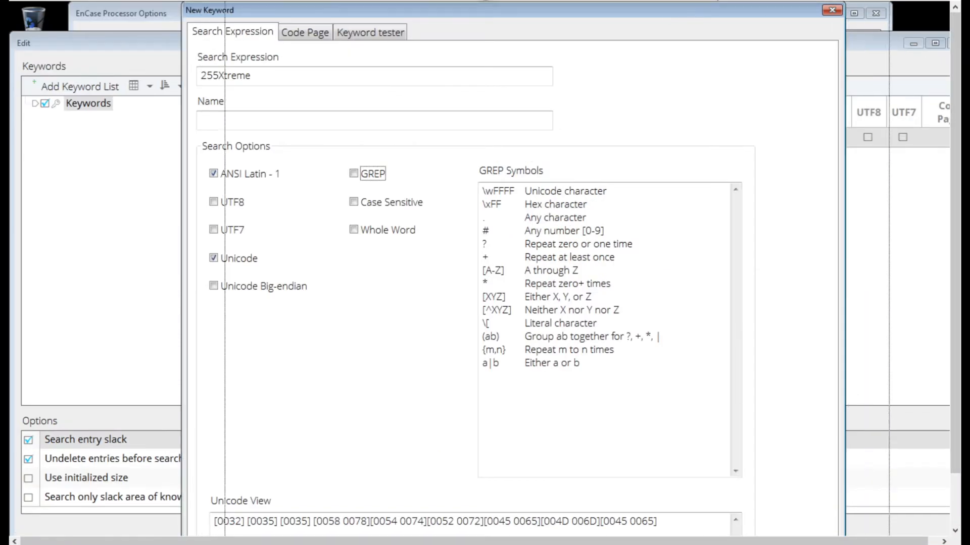
left_click_drag(665, 17, 717, 16)
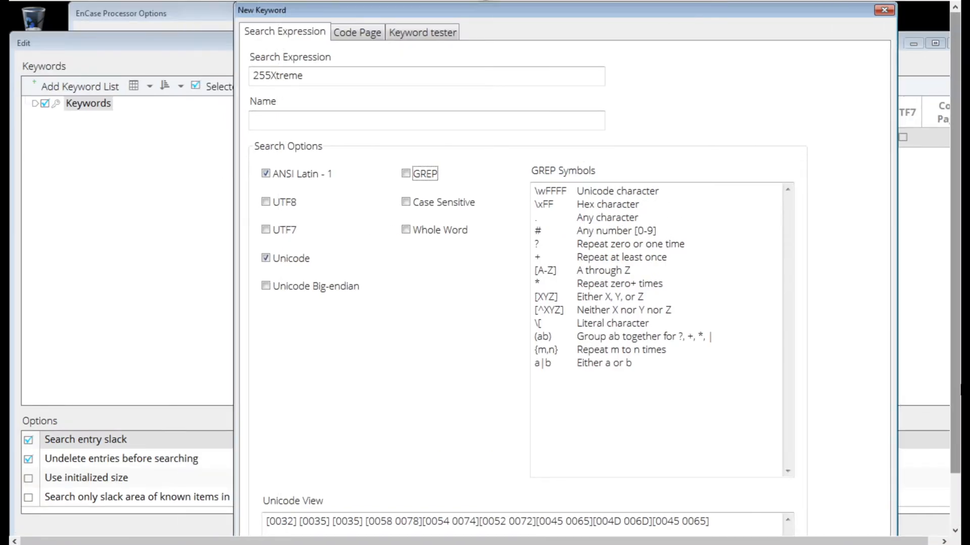
left_click(958, 488)
left_click(322, 484)
key("Return")
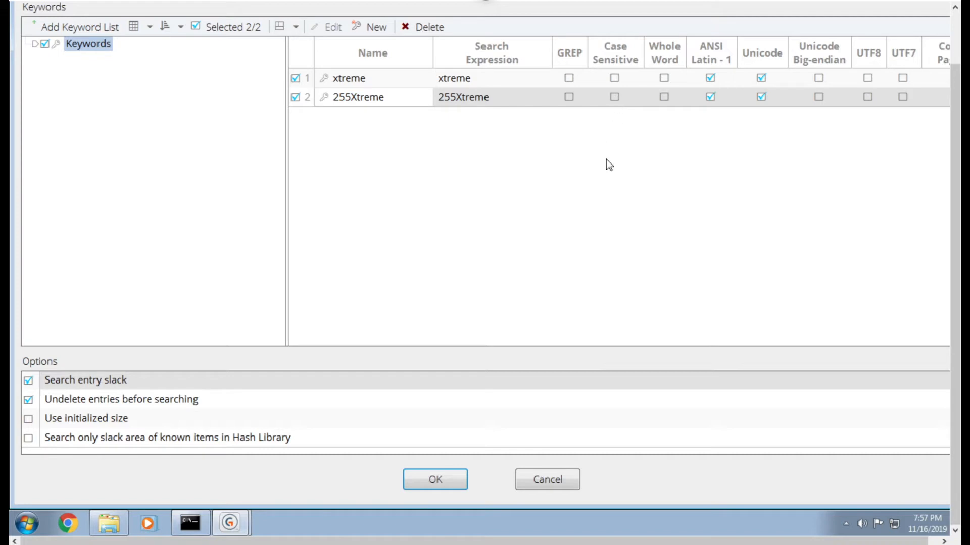
- Accept the keyword search settings with Search entry slack and Undelete entries before searching enabled
left_click(953, 50)
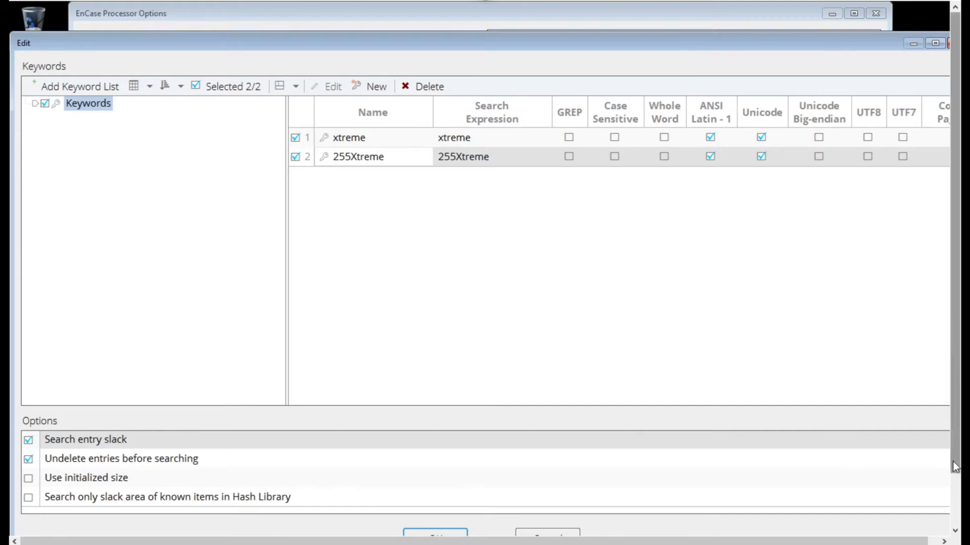
left_click(956, 488)
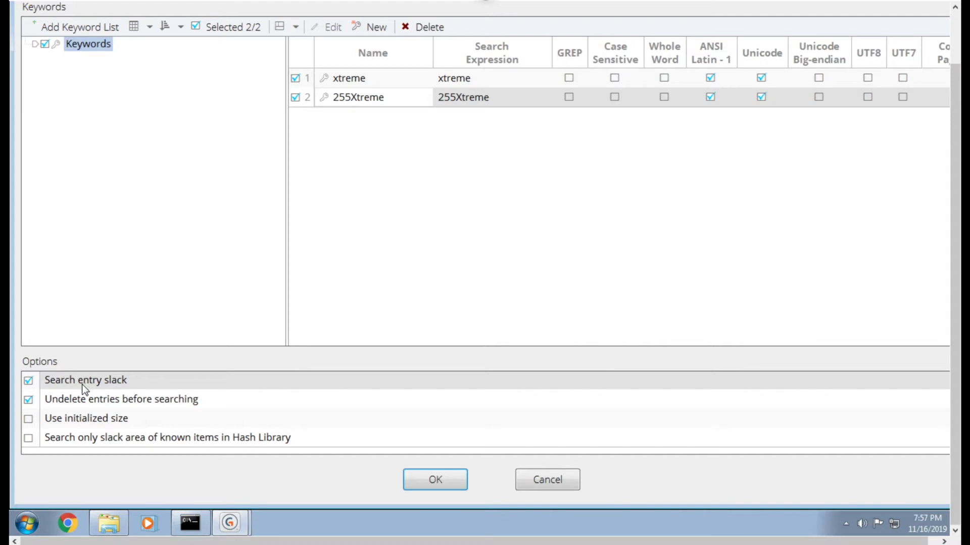
left_click(428, 479)
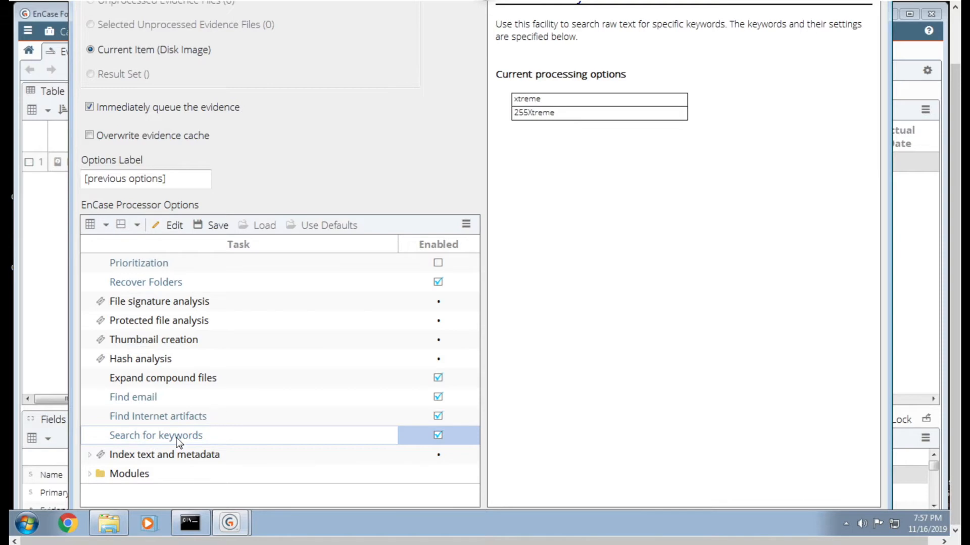
- Examine the processing options of Index text and metadata and its Personal Information subtask
left_click(90, 455)
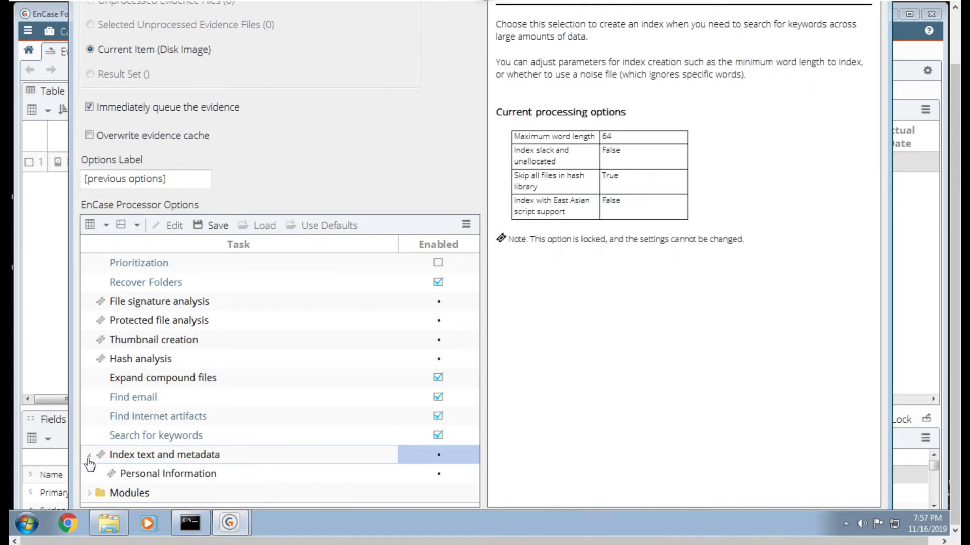
left_click(89, 456)
left_click(89, 457)
left_click(167, 475)
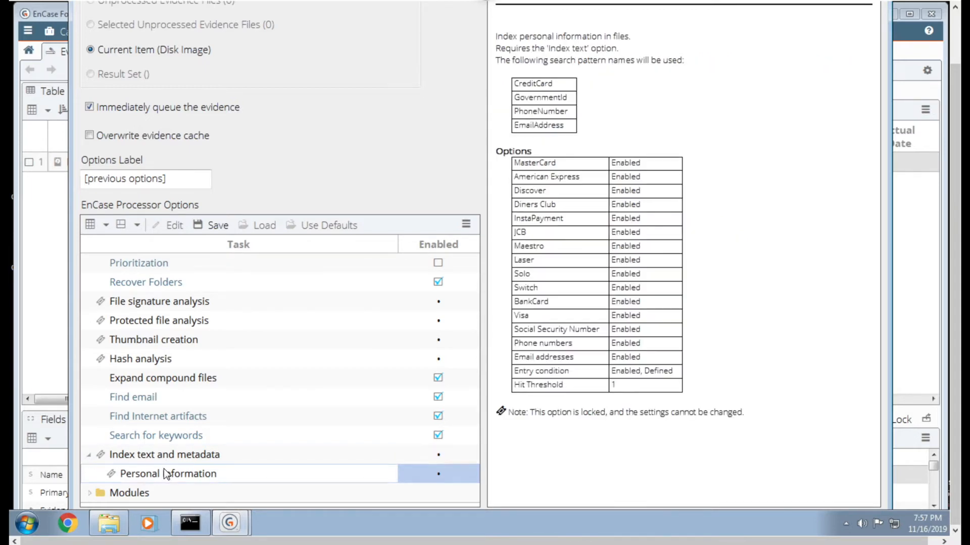
left_click(164, 460)
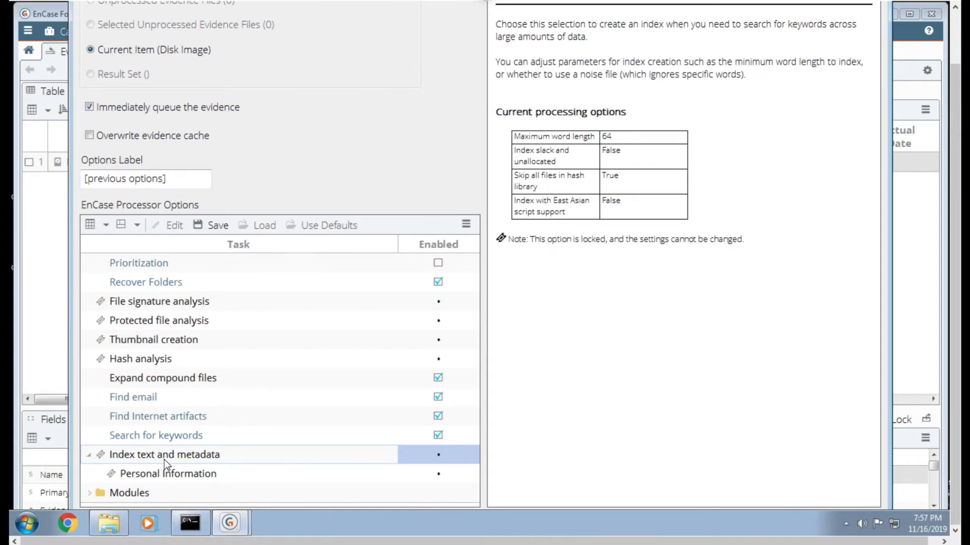
left_click(90, 457)
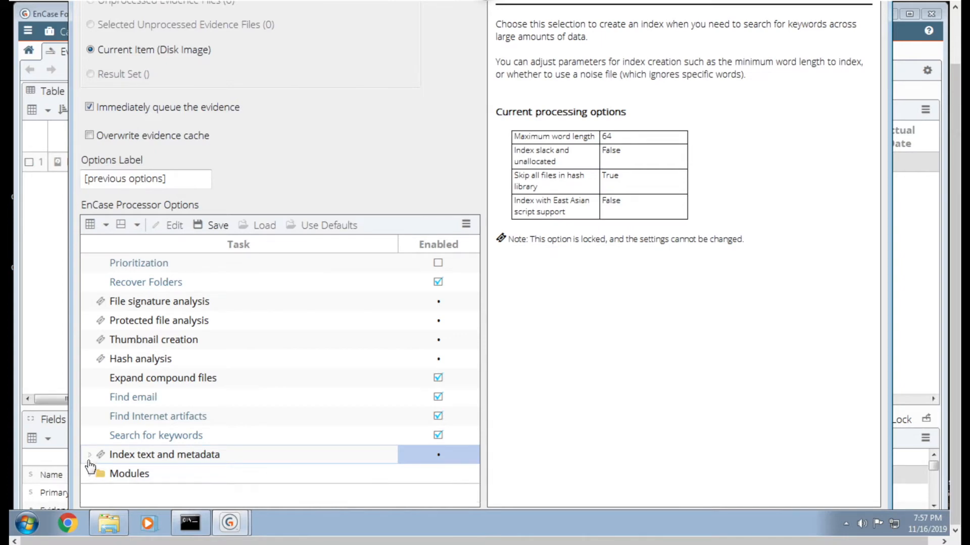
- Enable the System Info Parser module, accepting its artifact collection options with Live Registry Only off
left_click(90, 475)
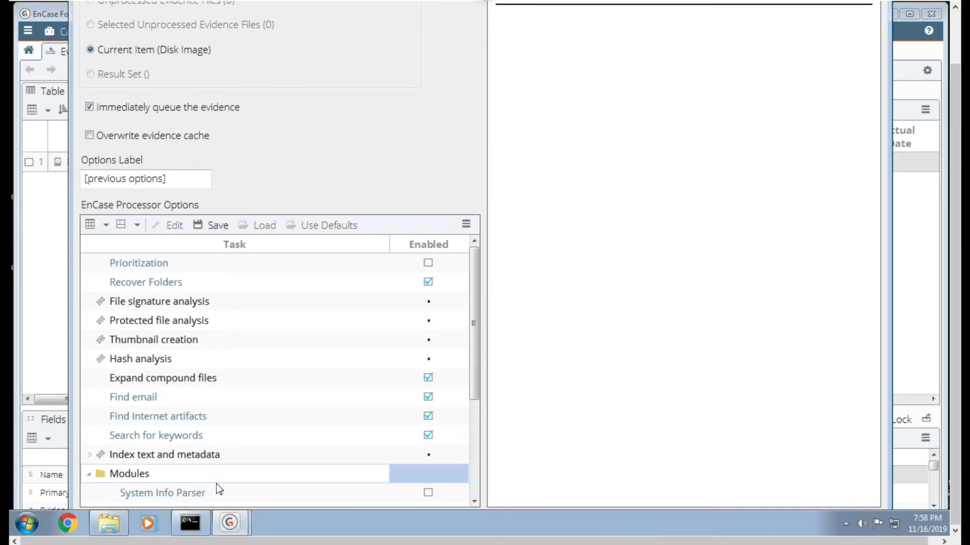
scroll(216, 484, "down", 5)
scroll(246, 463, "up", 4)
scroll(246, 463, "down", 4)
scroll(246, 463, "up", 2)
scroll(246, 463, "up", 2)
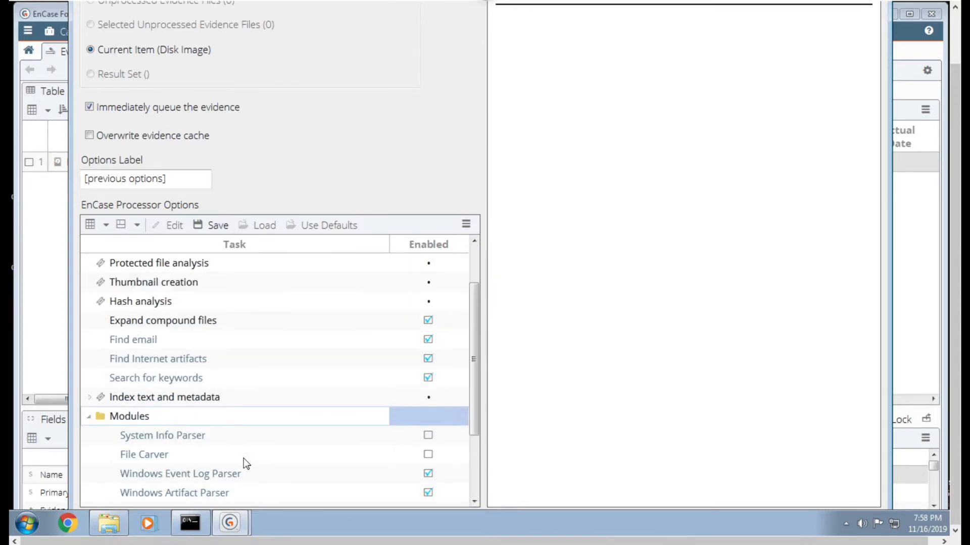
scroll(245, 461, "down", 3)
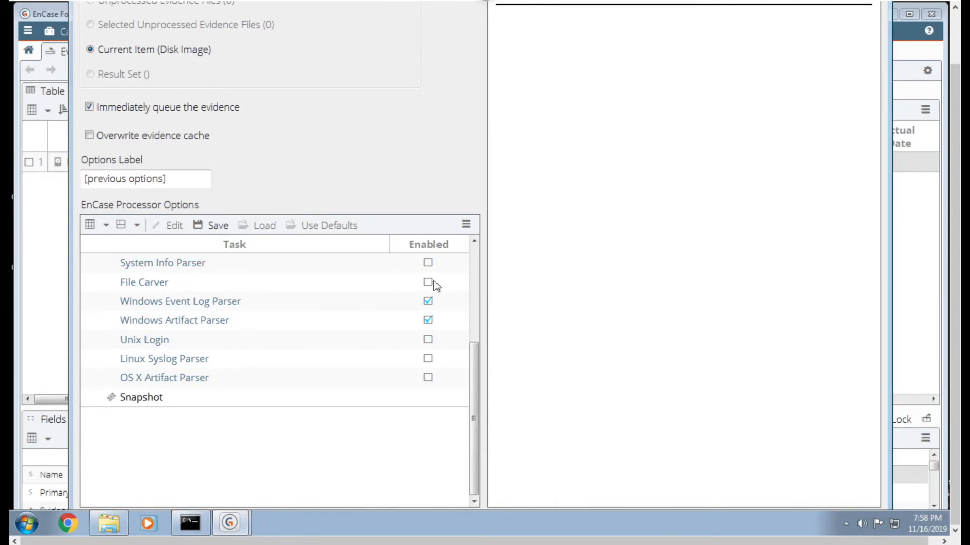
left_click(474, 241)
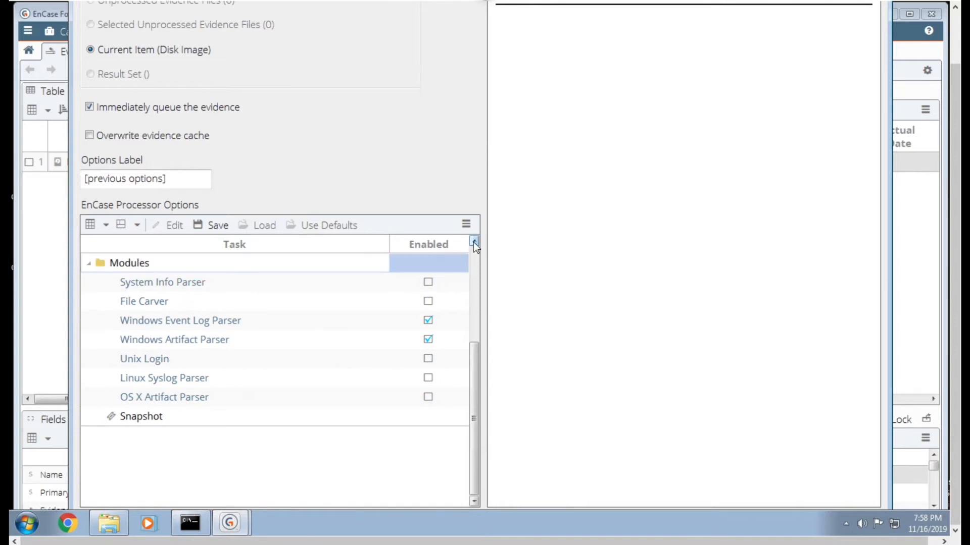
double_click(178, 283)
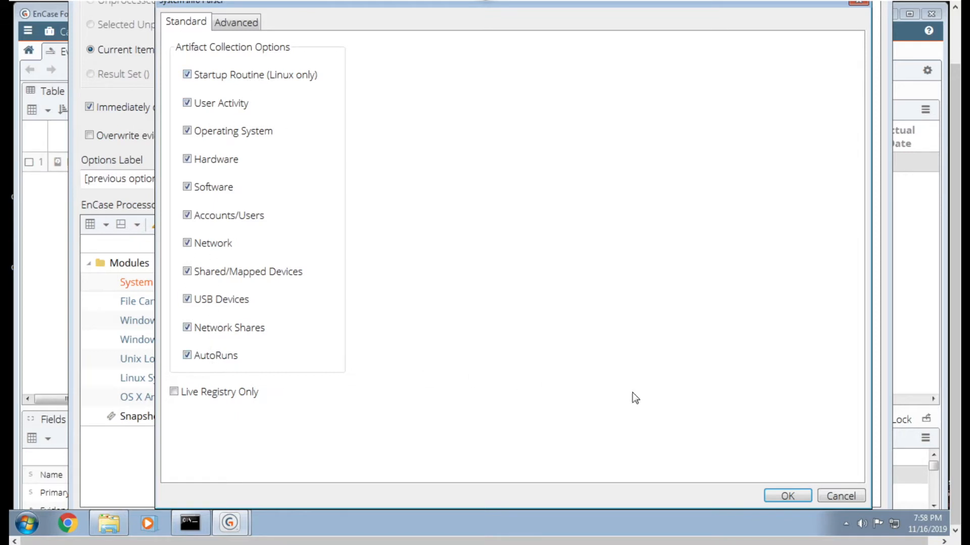
left_click(797, 499)
left_click(428, 282)
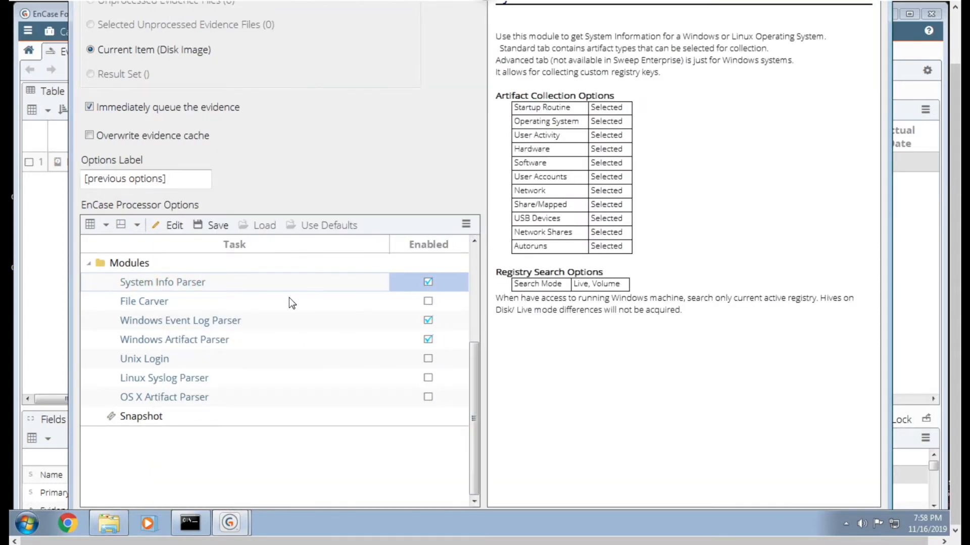
- Examine the File Carver module's file types and search options, and leave them without making changes
left_click(155, 301)
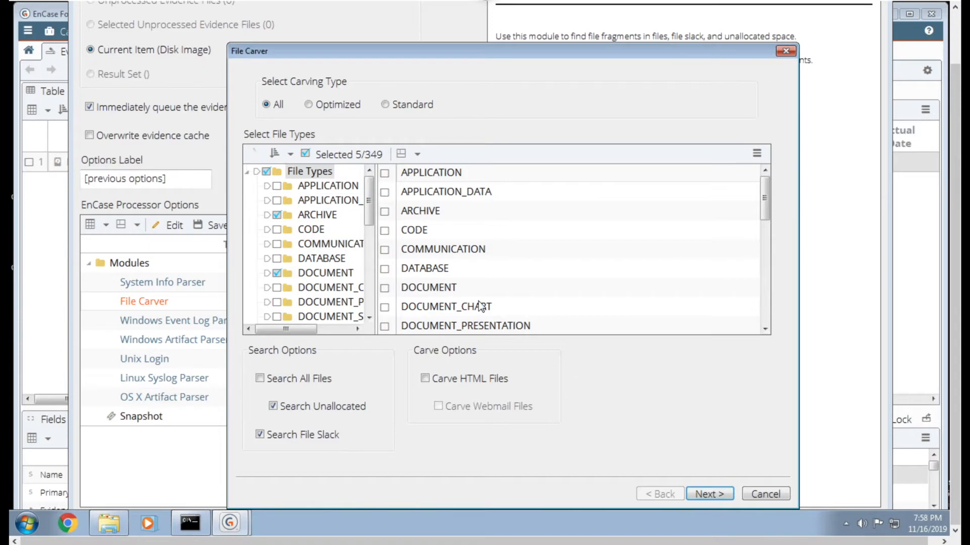
left_click(756, 494)
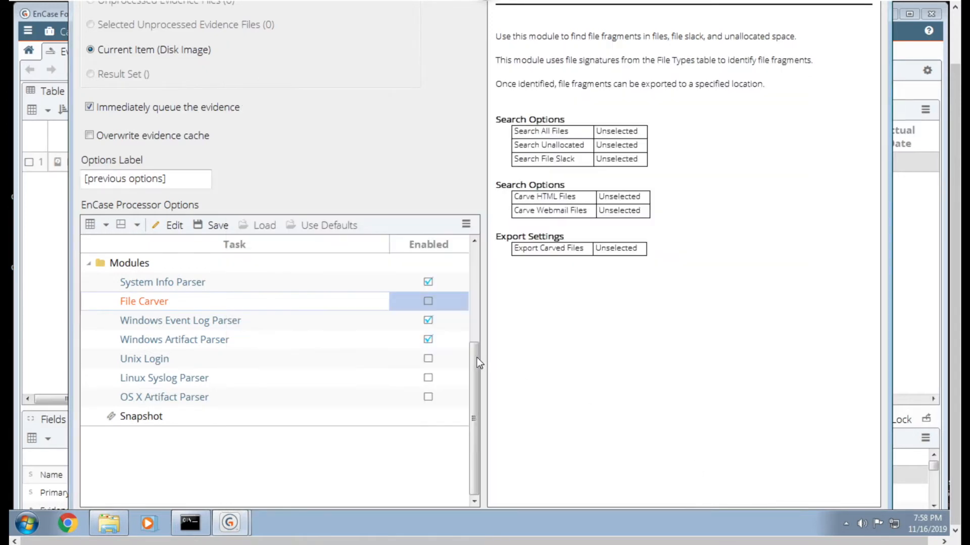
- Enable the EVT condition and EVTX condition for the Windows Event Log Parser, keeping the Entry condition enabled
double_click(210, 323)
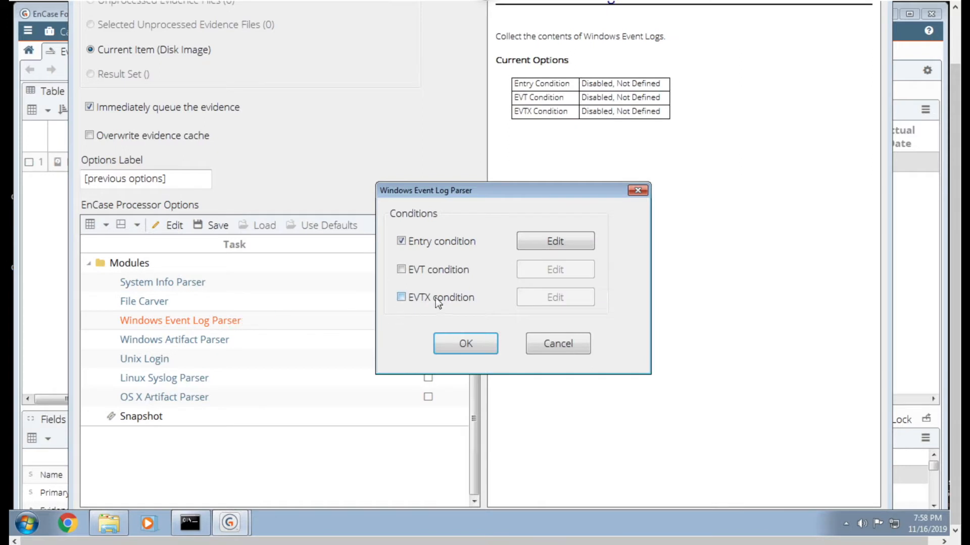
left_click(401, 297)
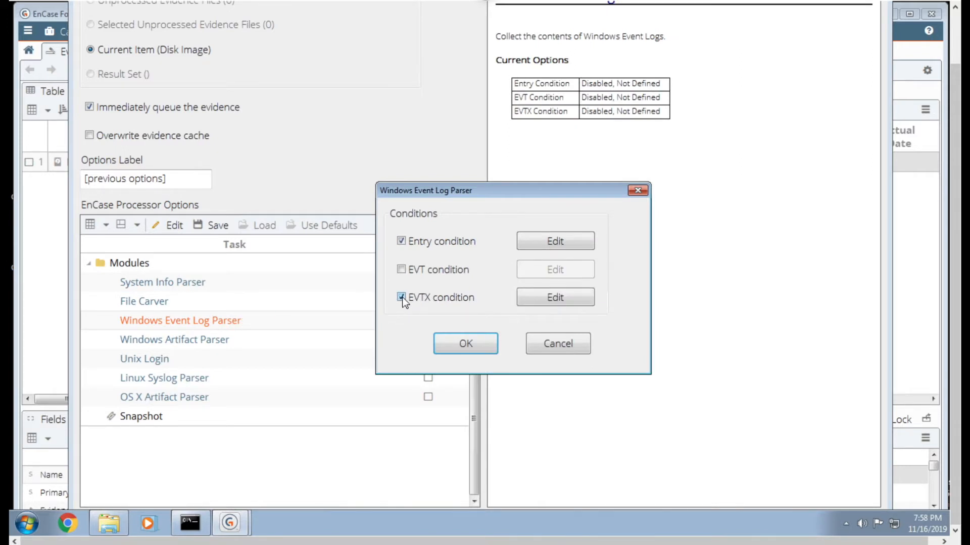
left_click(401, 269)
left_click(553, 298)
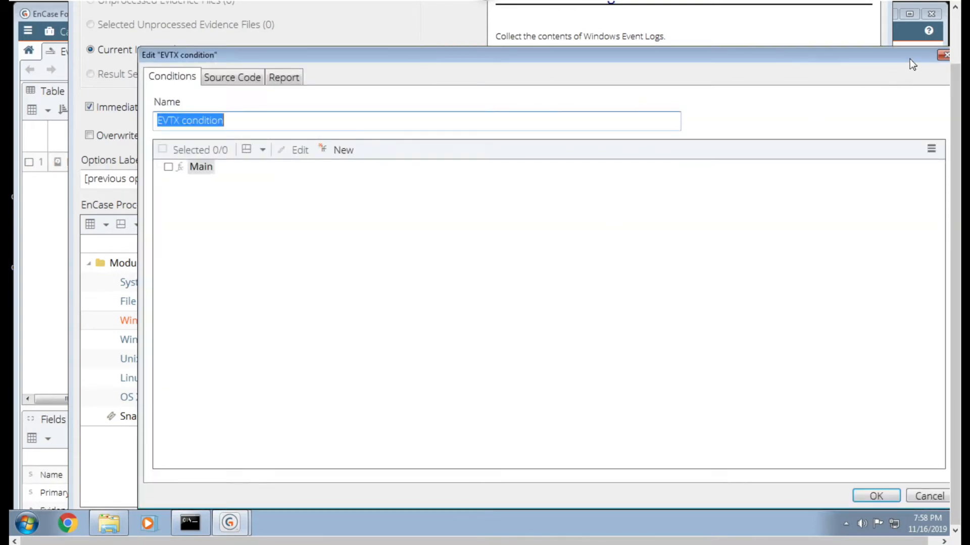
left_click(942, 56)
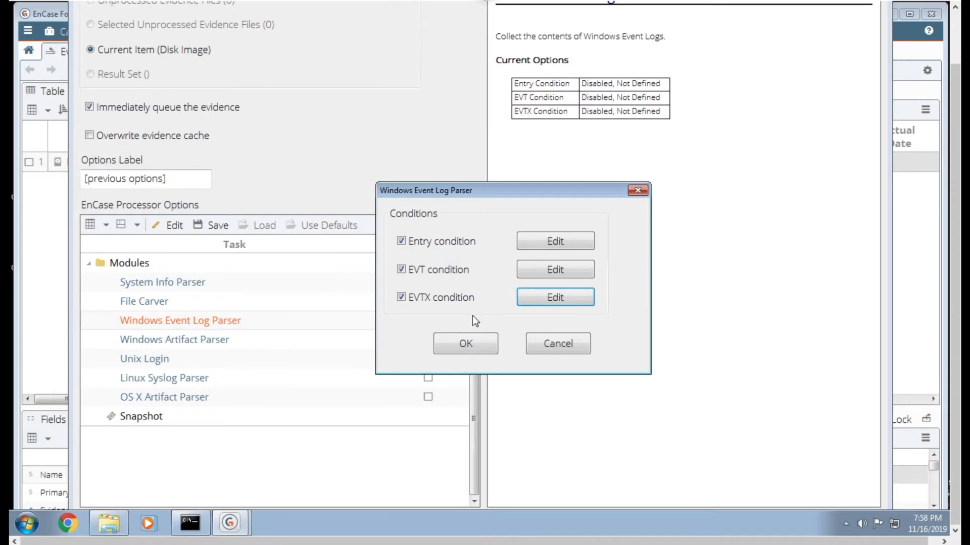
left_click(468, 336)
left_click(544, 278)
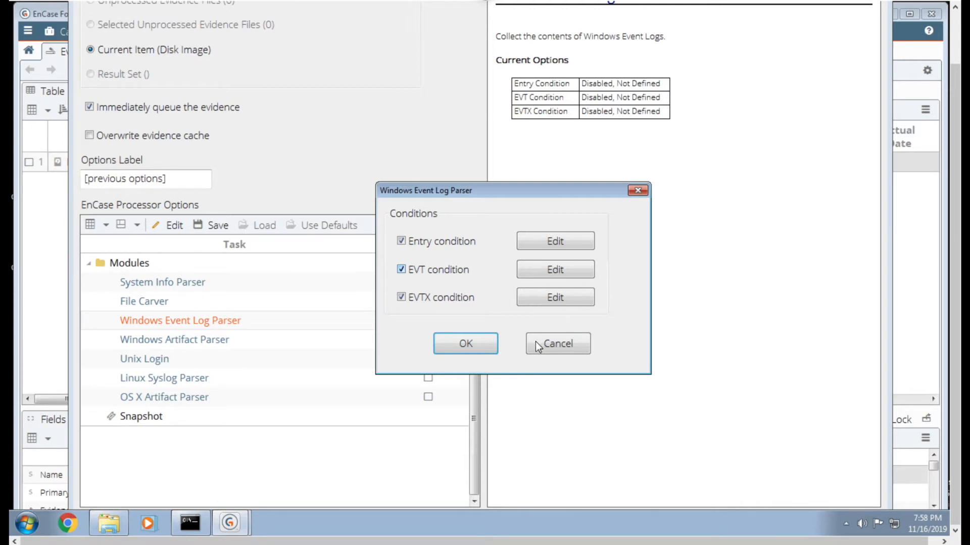
- Close the browser window holding the remote lab session and confirm leaving the site
mouse_move(488, 1)
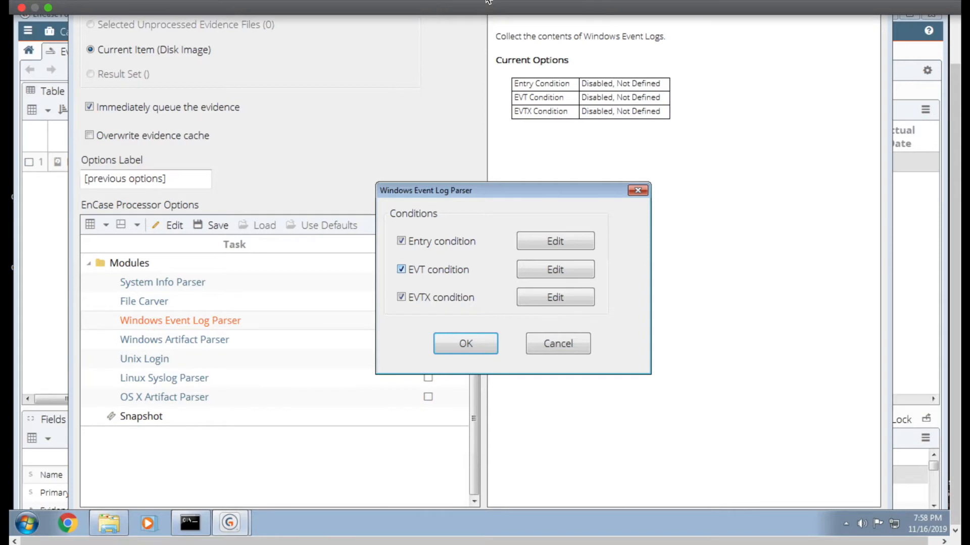
left_click(22, 8)
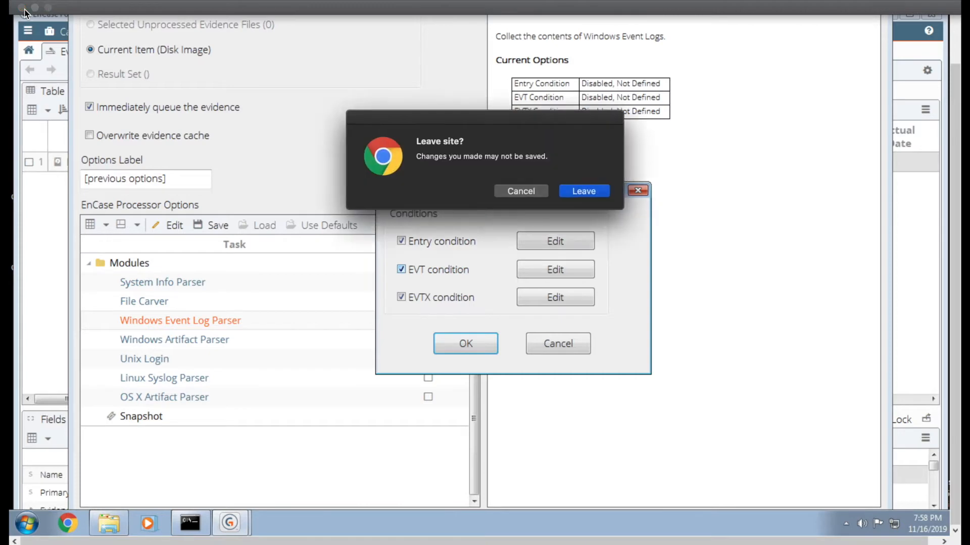
left_click(574, 190)
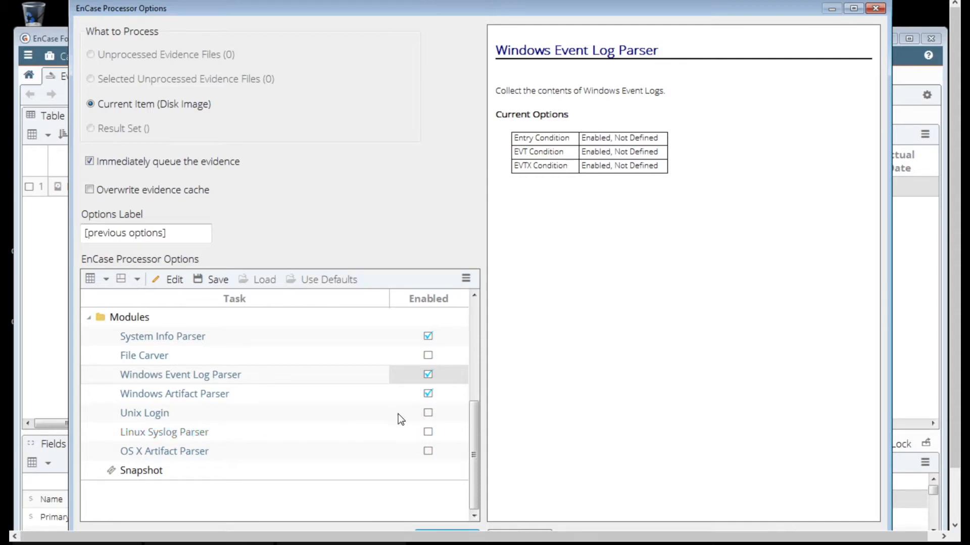
- Examine the parse options of the Windows Artifact Parser module and leave them without making changes
left_click(474, 516)
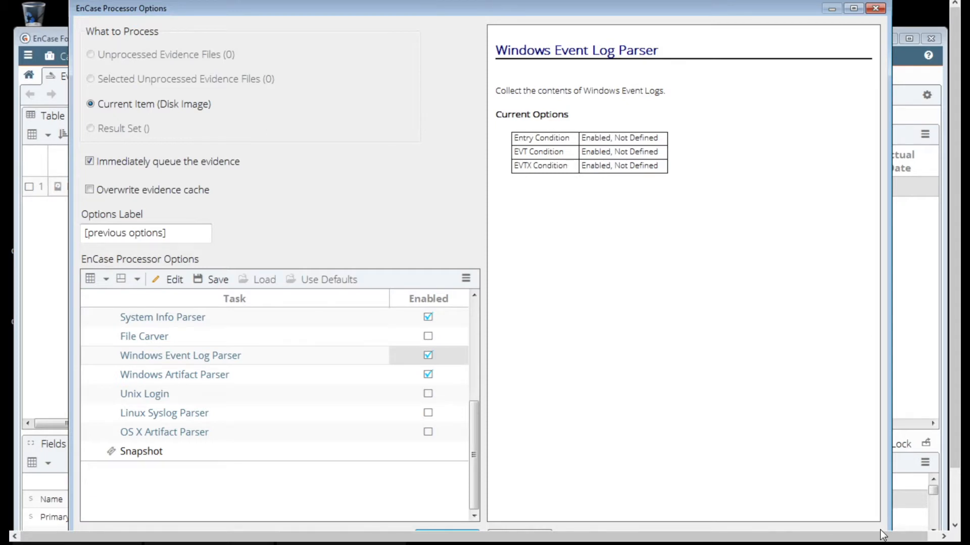
left_click(474, 295)
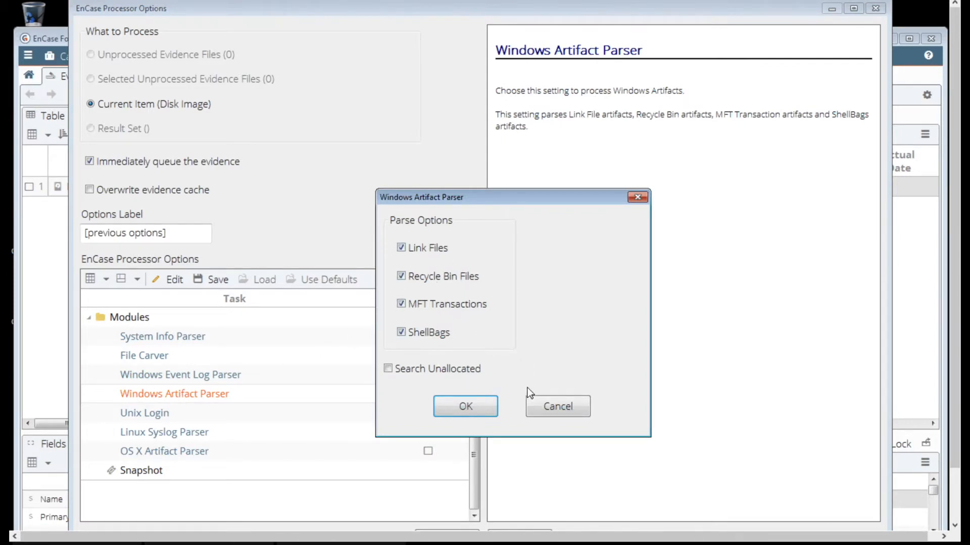
left_click(536, 403)
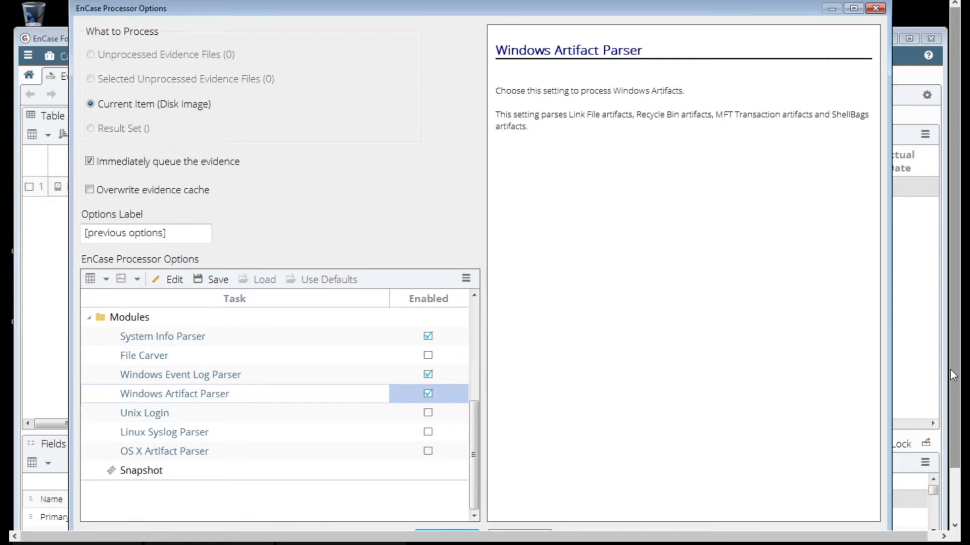
- Accept the processor options for the disk image, continuing with the current options label, to start evidence processing
left_click_drag(950, 369, 950, 415)
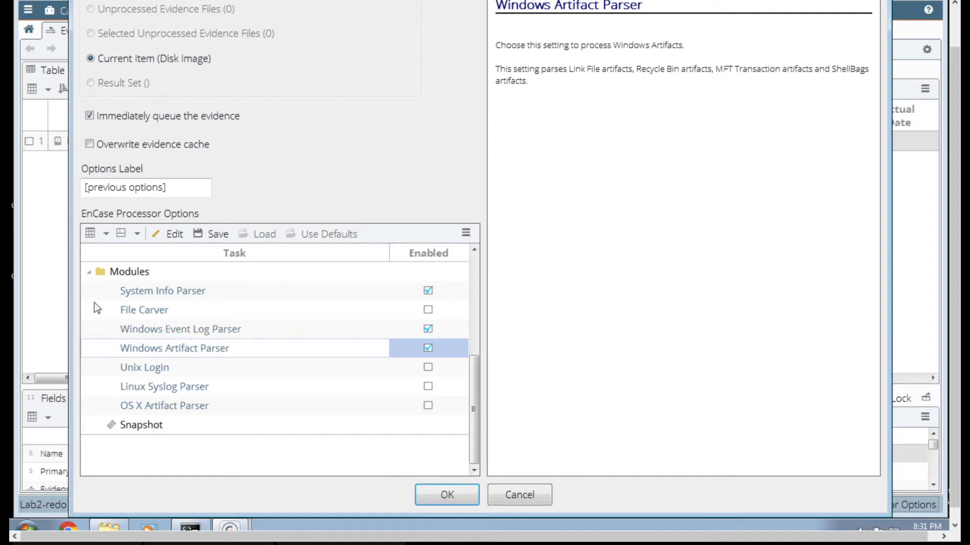
left_click(92, 273)
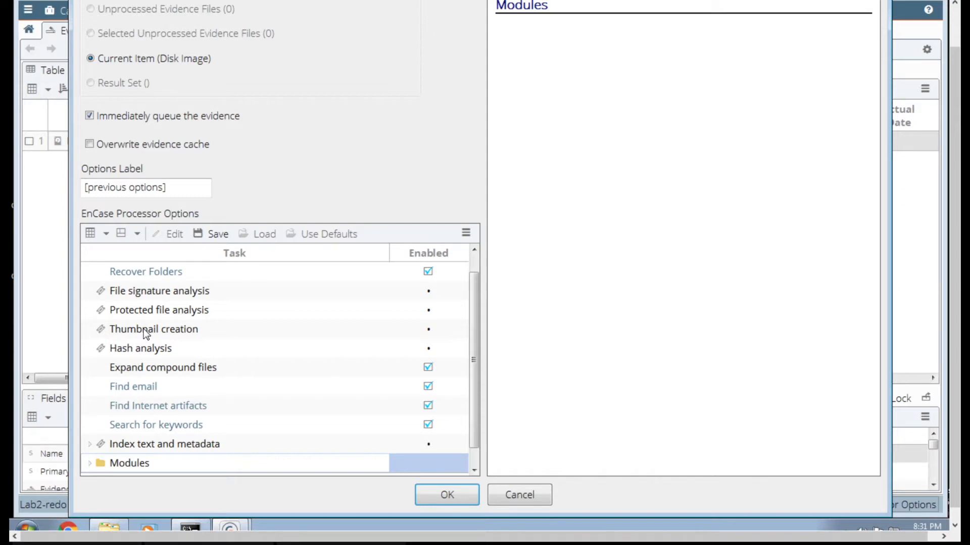
left_click(458, 496)
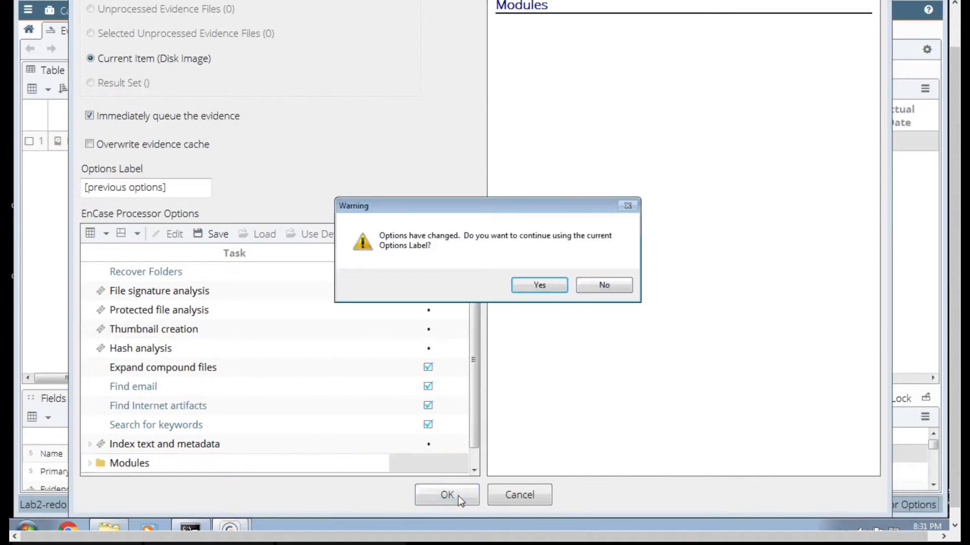
left_click(545, 285)
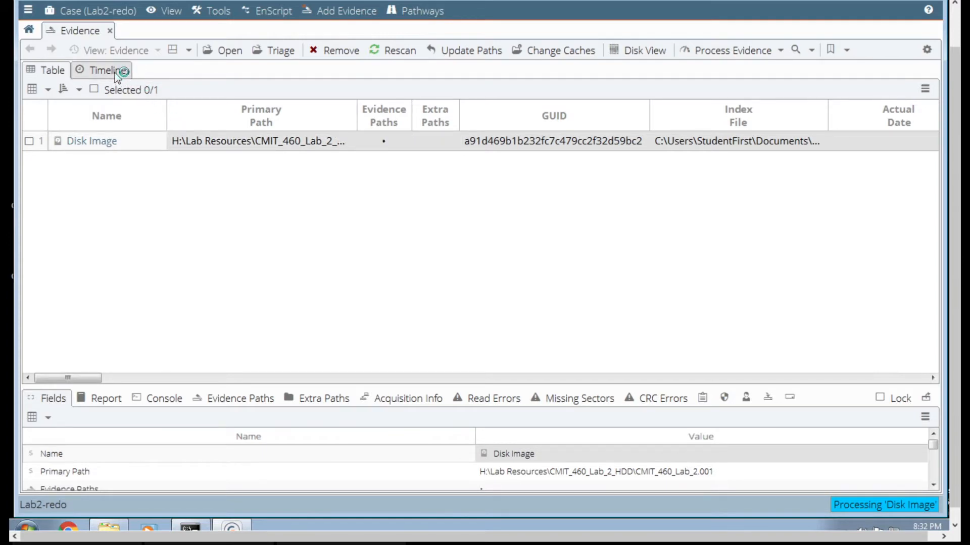
- Open the disk image's entries and browse to C\Documents and Settings\Administrator\Start Menu\Programs\Startup
left_click(91, 142)
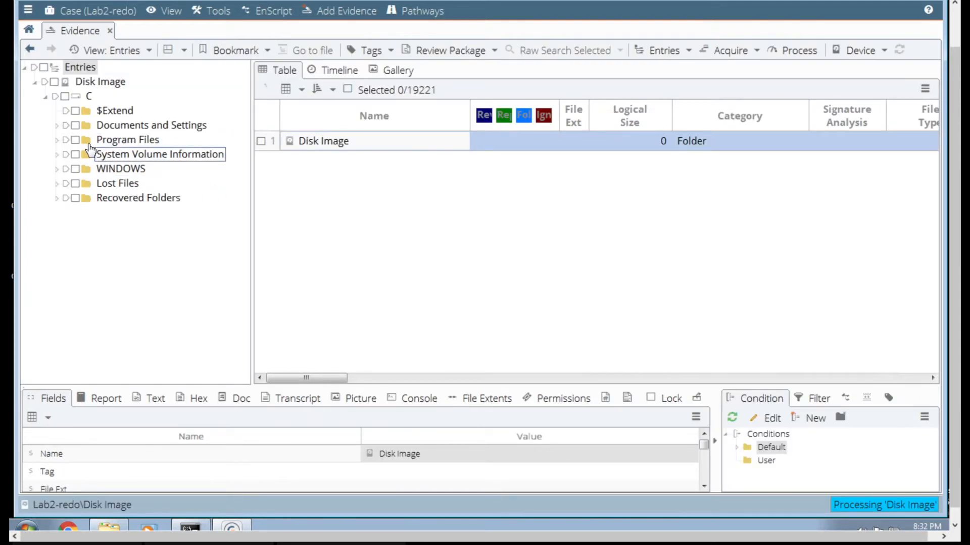
left_click(57, 127)
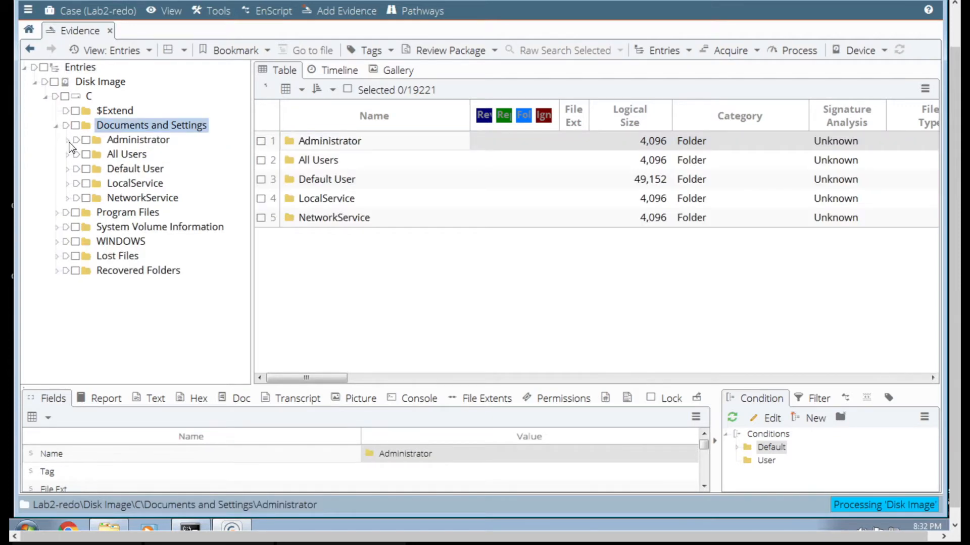
left_click(69, 142)
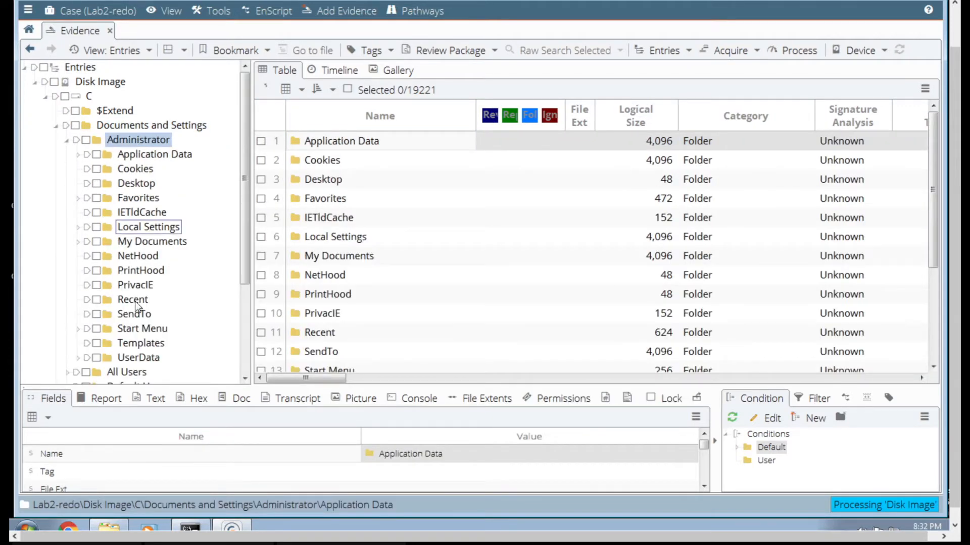
left_click(141, 329)
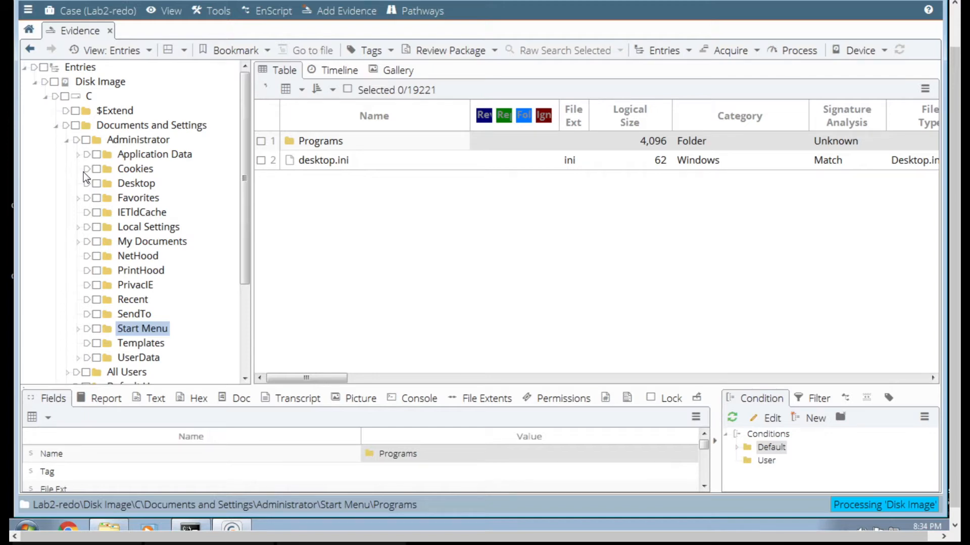
left_click(78, 331)
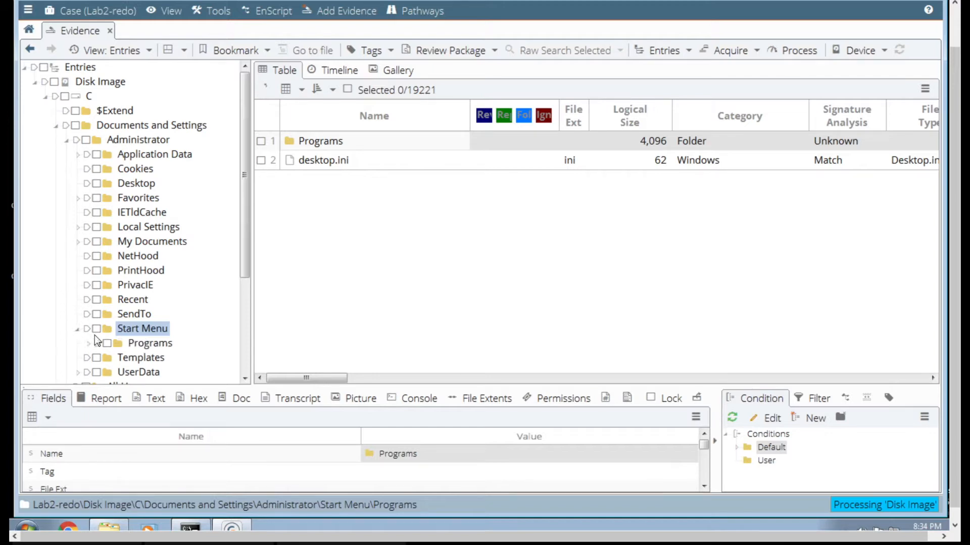
left_click(89, 343)
scroll(128, 331, "down", 4)
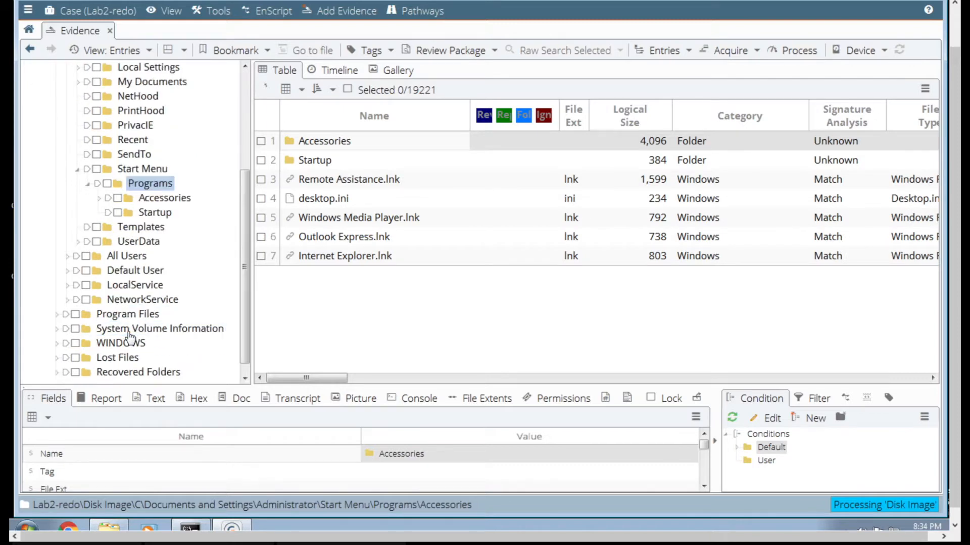
left_click(155, 216)
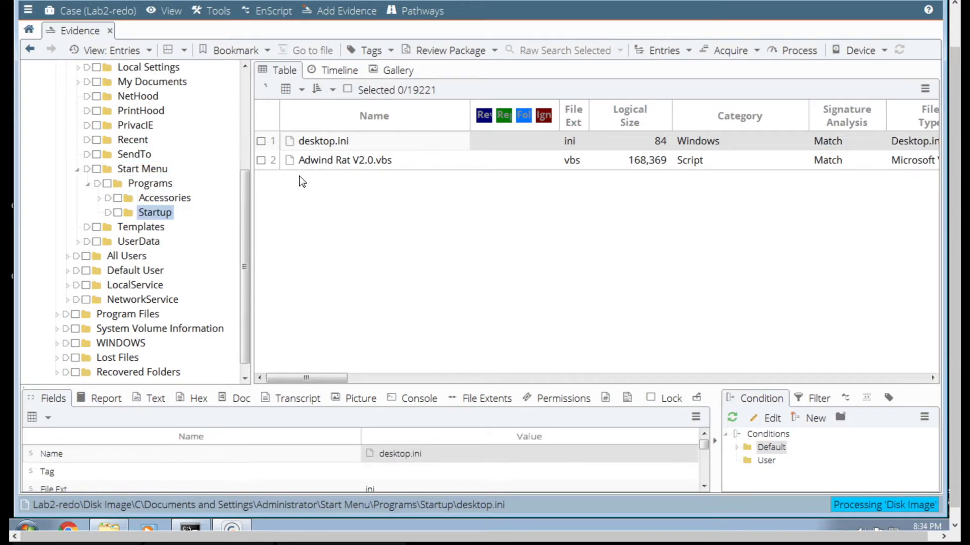
left_click(373, 167)
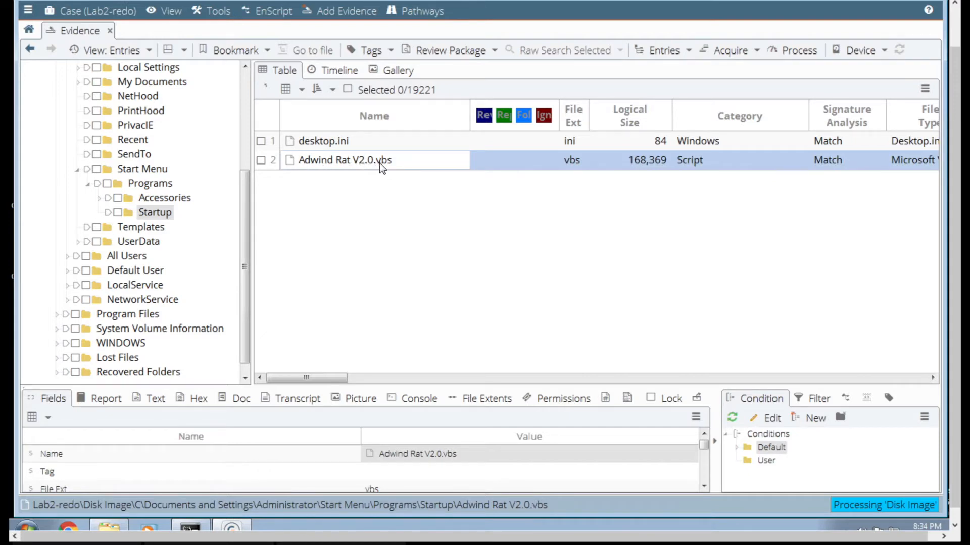
left_click(261, 160)
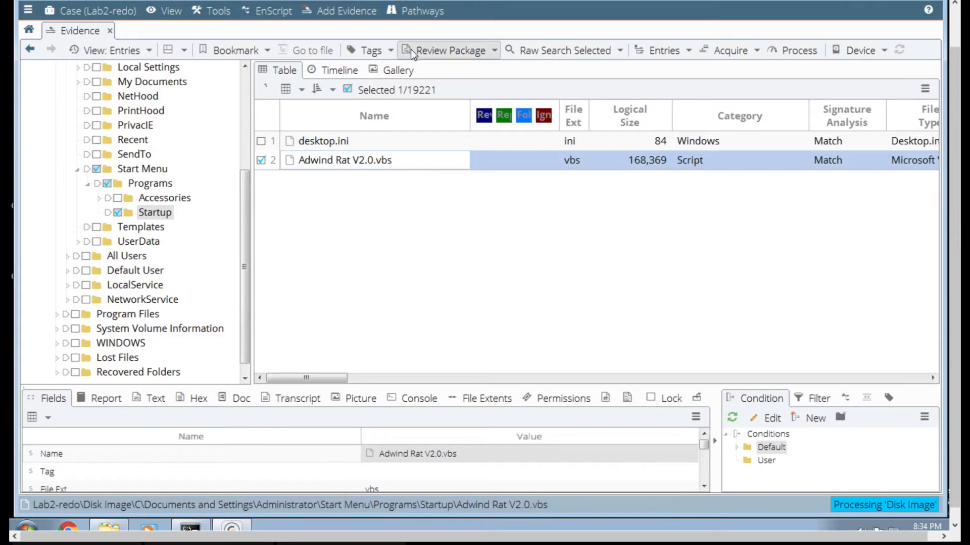
left_click(254, 50)
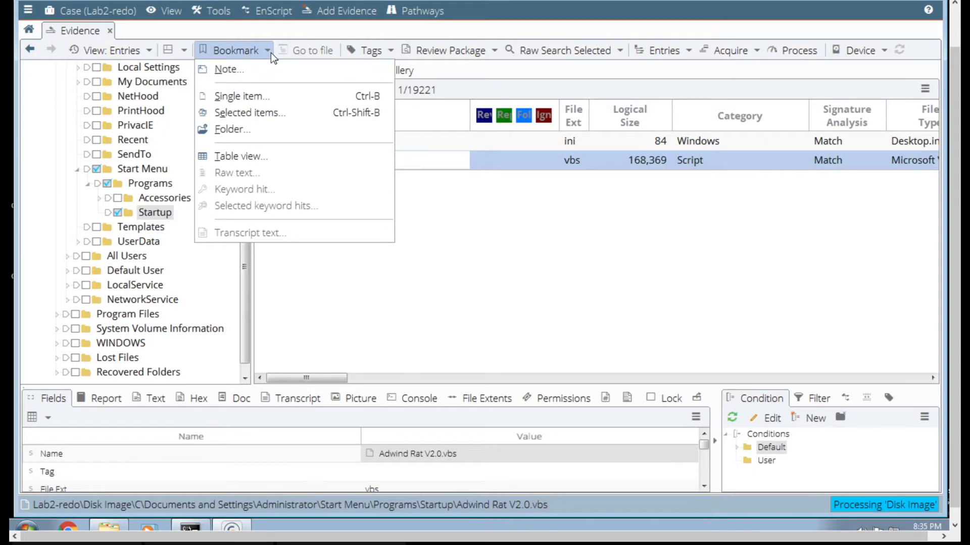
left_click(433, 292)
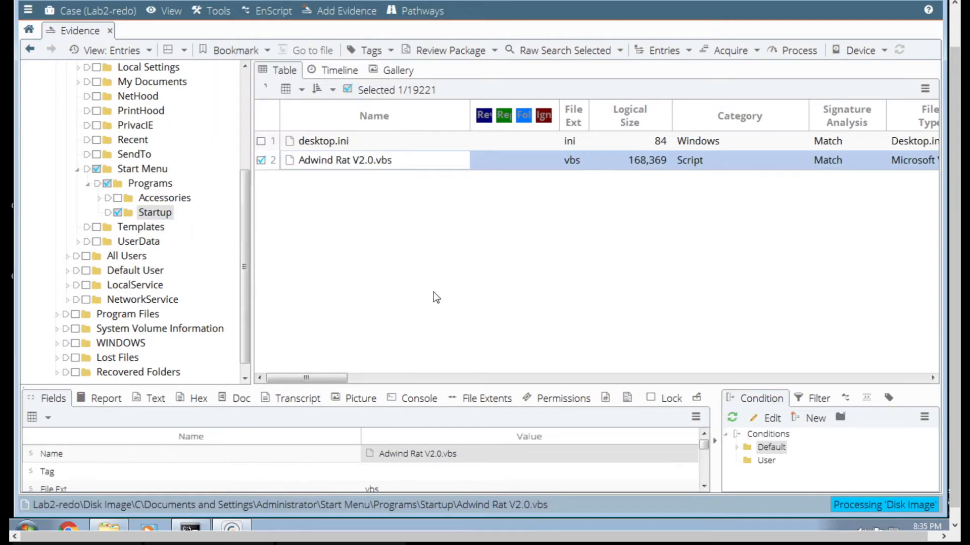
left_click(95, 171)
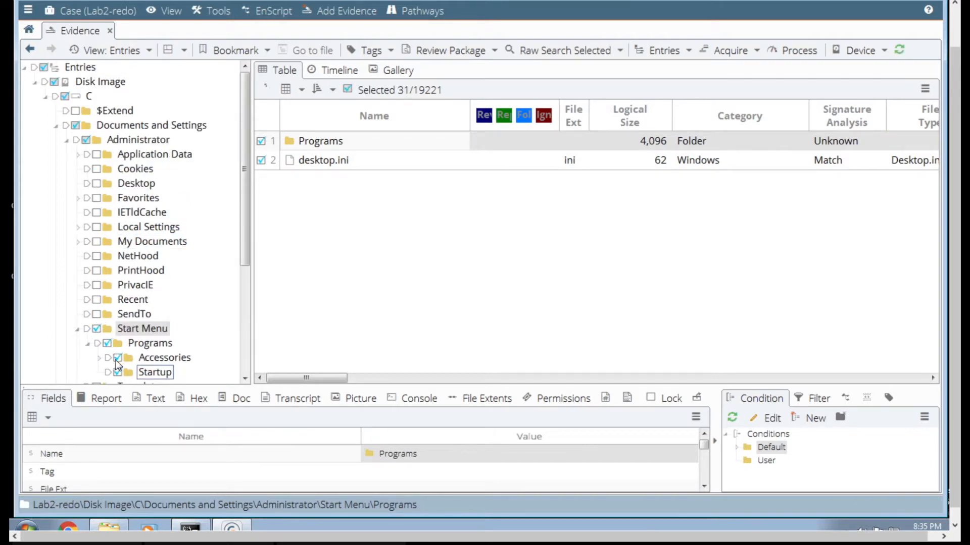
left_click(96, 329)
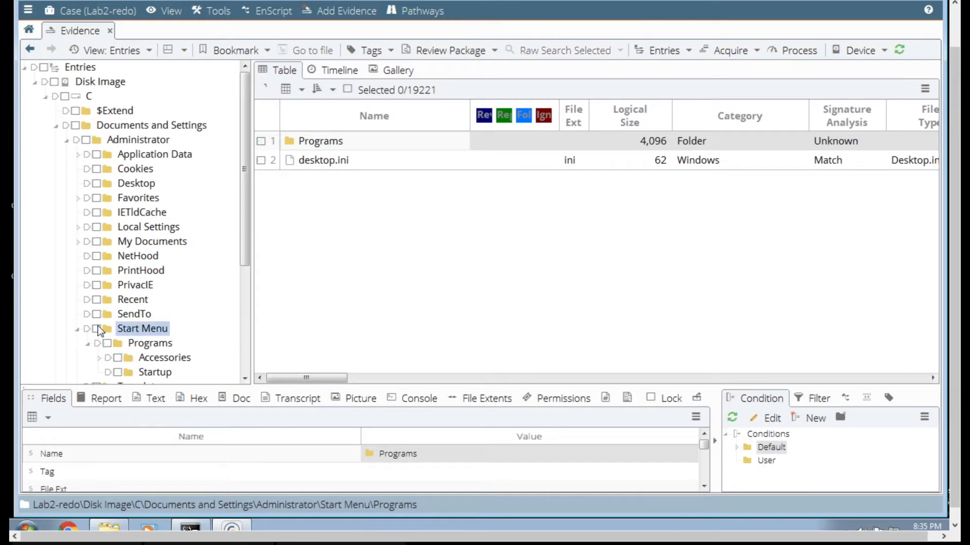
- Select Adwind Rat V2.0.vbs in the Startup folder and bookmark it in a new folder malware under [Add folders here to show in report]
left_click(246, 379)
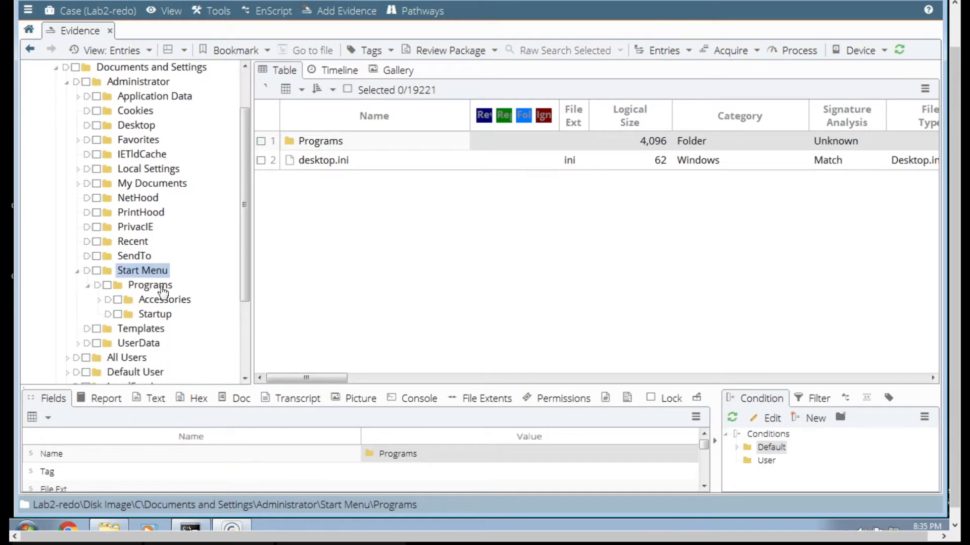
left_click(155, 315)
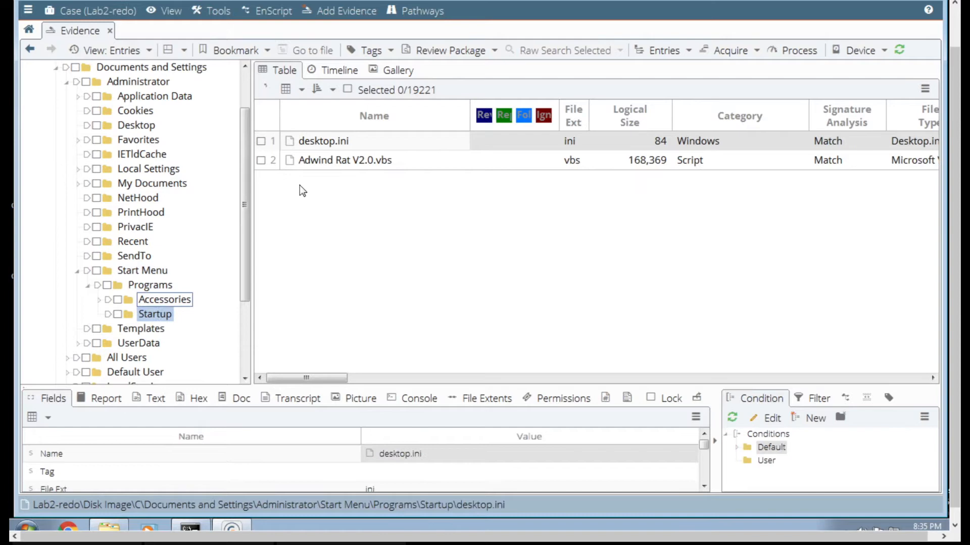
left_click(261, 161)
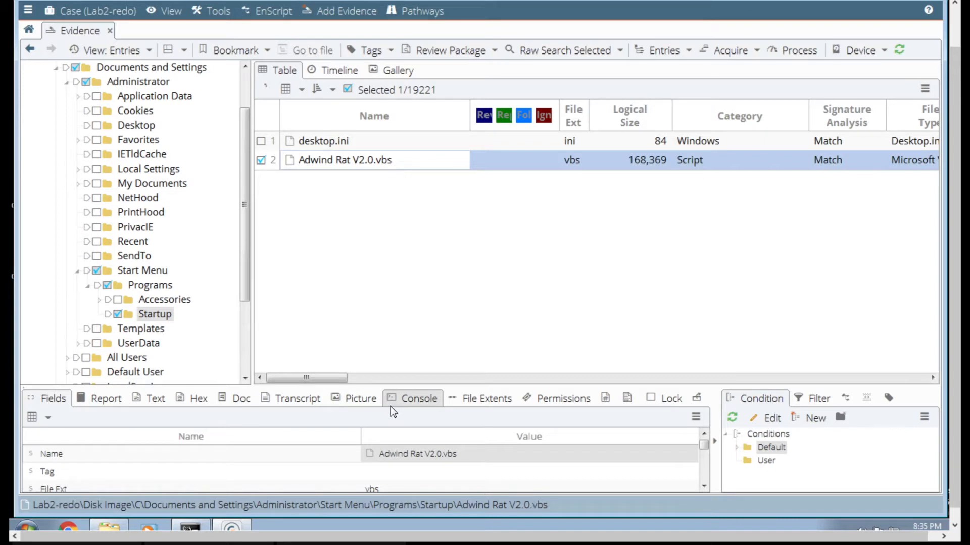
left_click(263, 49)
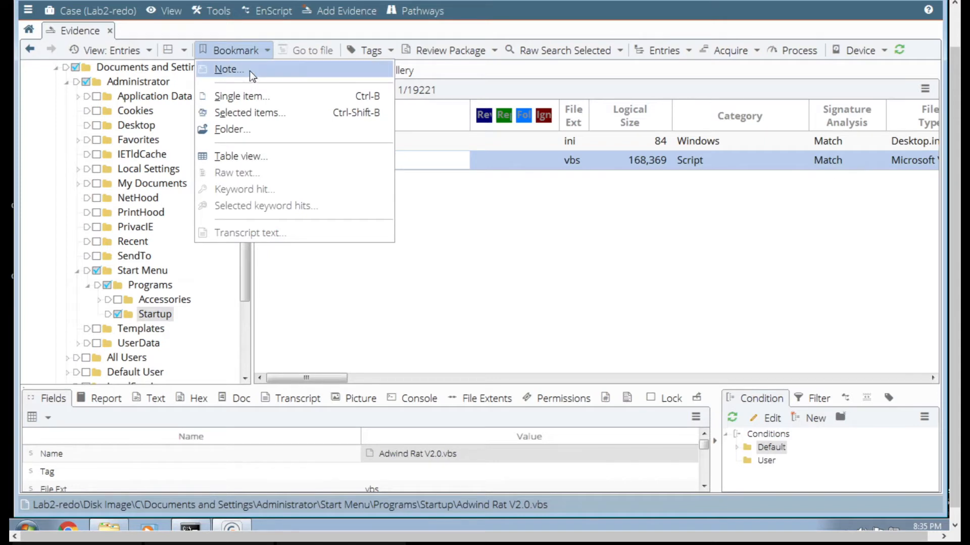
left_click(250, 113)
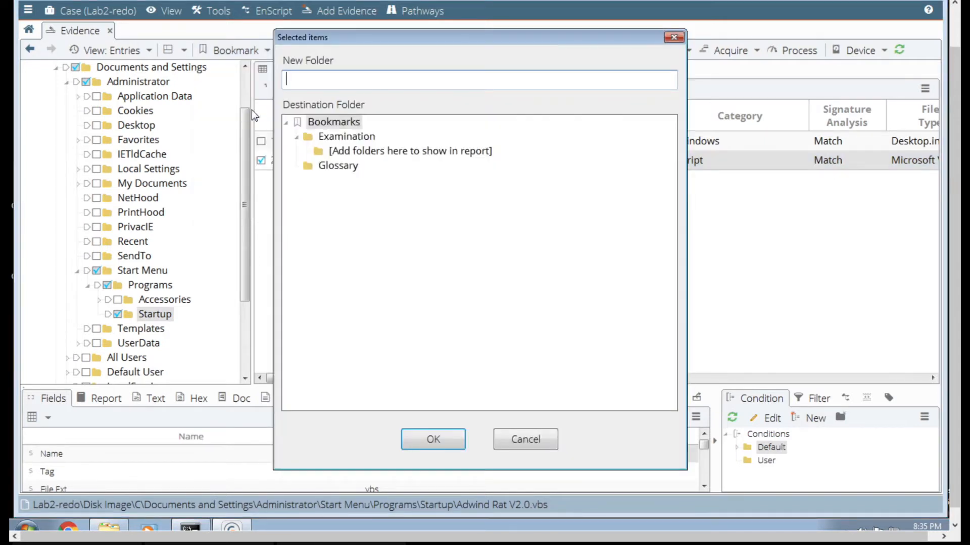
left_click(342, 153)
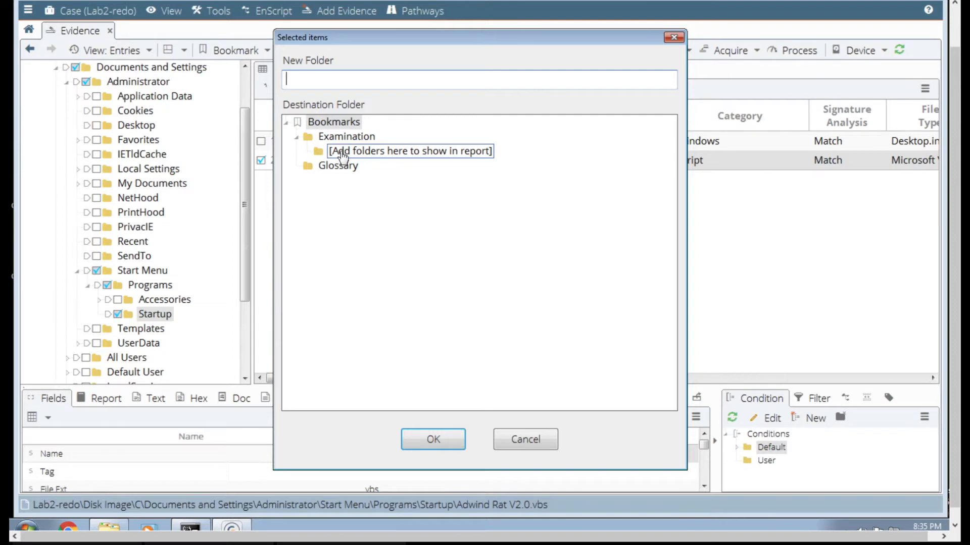
left_click(351, 158)
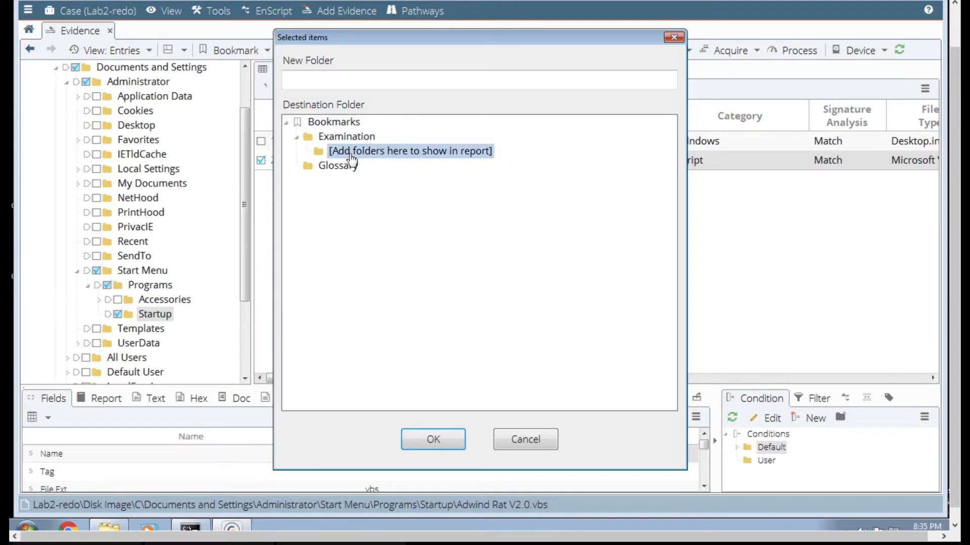
left_click(357, 79)
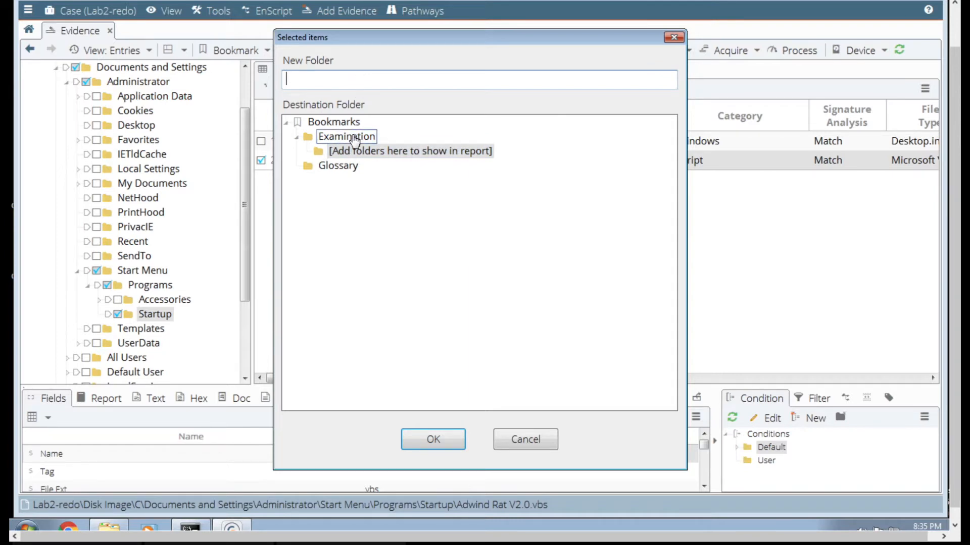
type("malware")
left_click(433, 439)
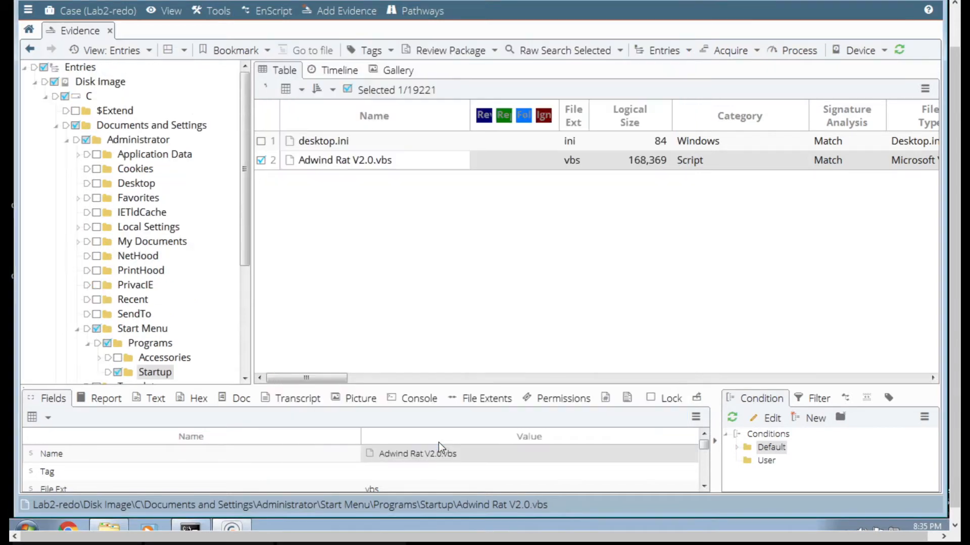
- Bookmark Adwind Rat V2.0.vbs as a single item in the existing malware folder, leaving the comment empty
left_click(247, 54)
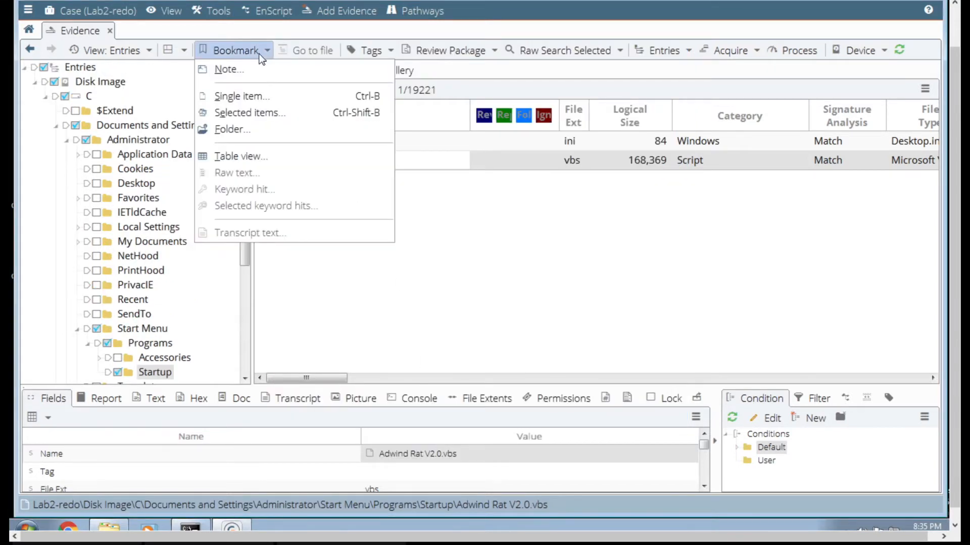
left_click(253, 97)
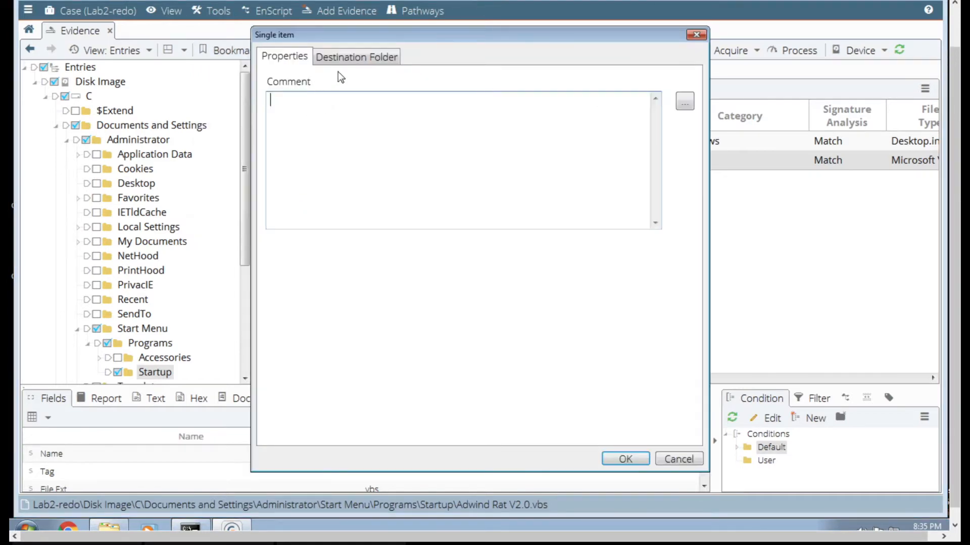
left_click(356, 57)
left_click(341, 189)
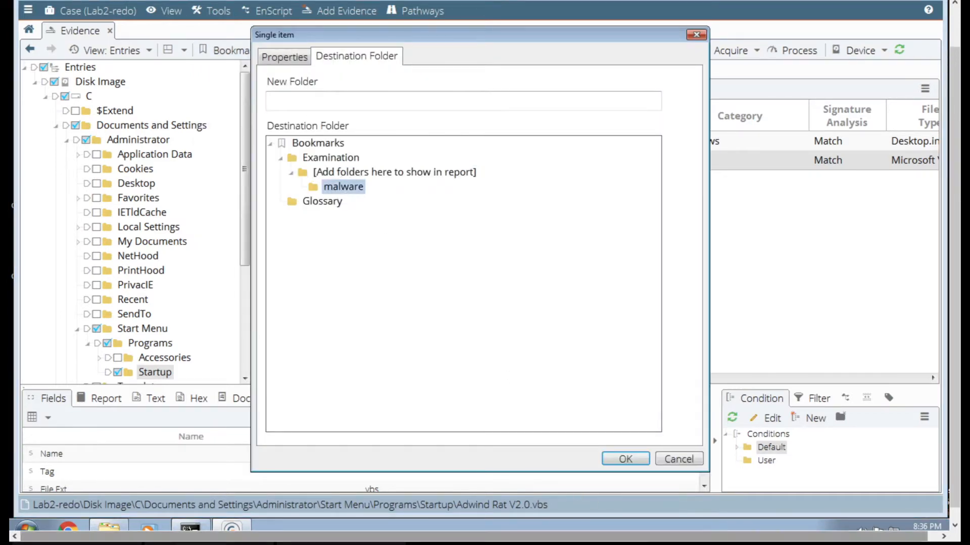
left_click(638, 457)
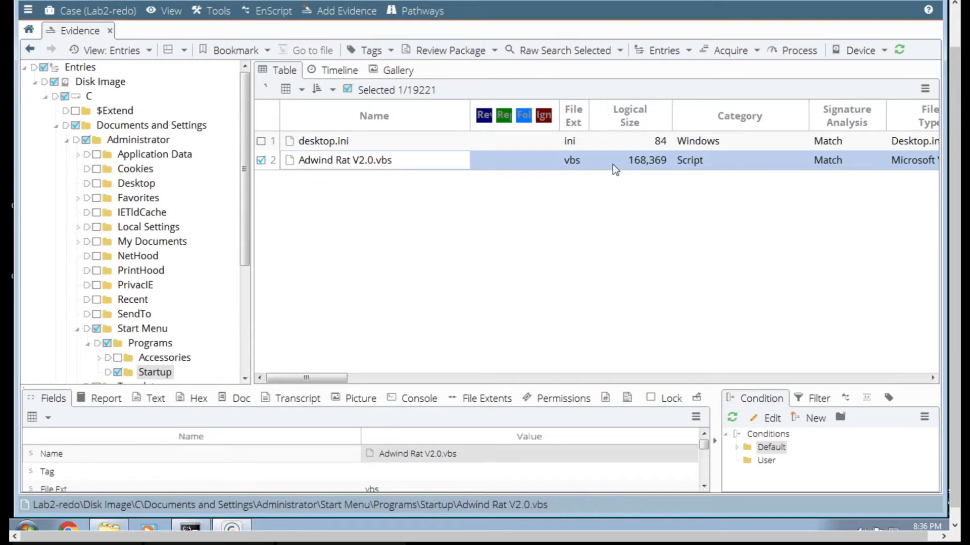
- Examine the contents of Adwind Rat V2.0.vbs as text in an enlarged viewing area
left_click(152, 398)
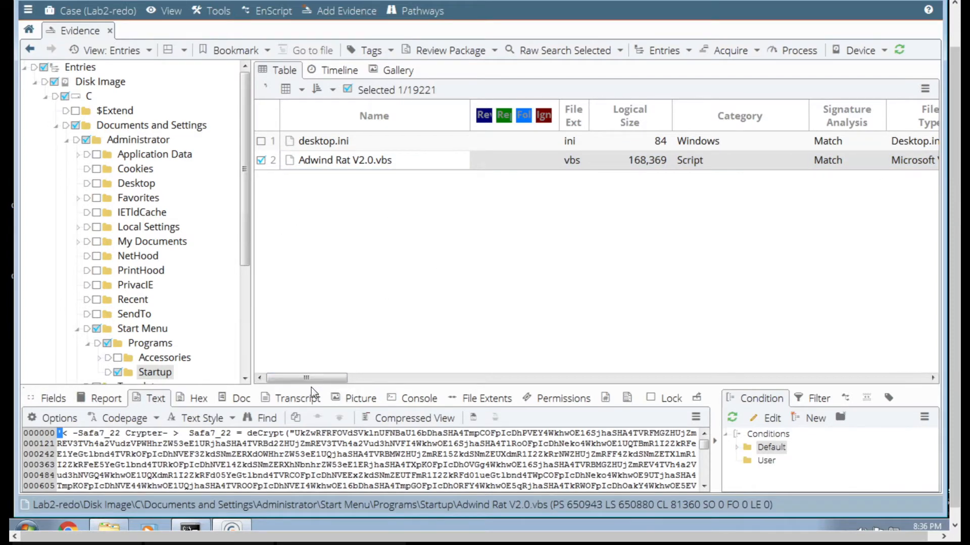
left_click_drag(310, 386, 310, 227)
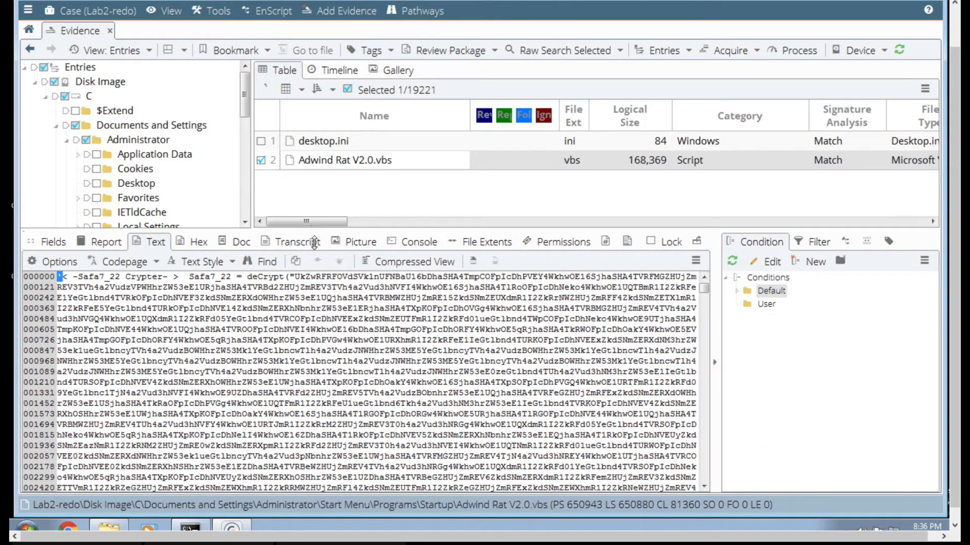
- Review the metadata fields of Adwind Rat V2.0.vbs, including its timestamps, hash values and item path
left_click(52, 244)
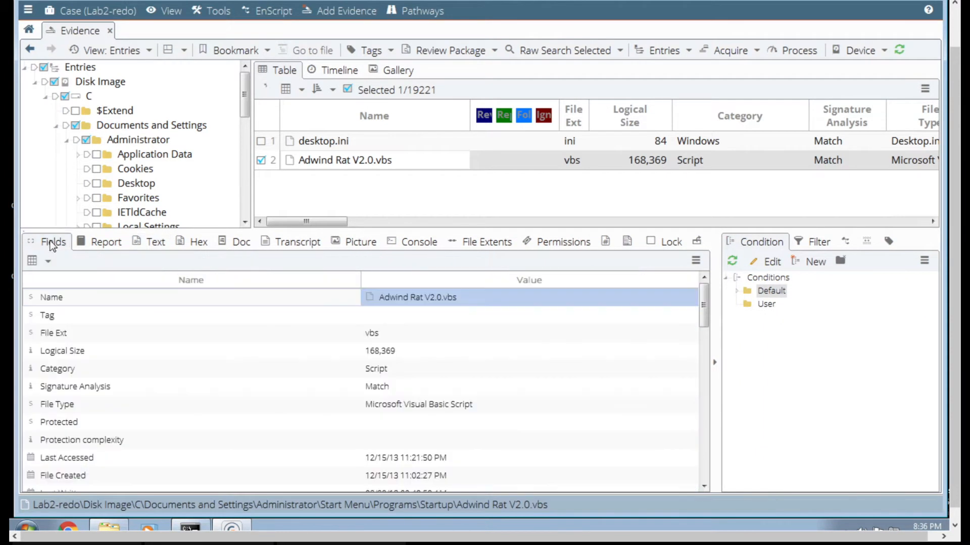
scroll(405, 385, "down", 8)
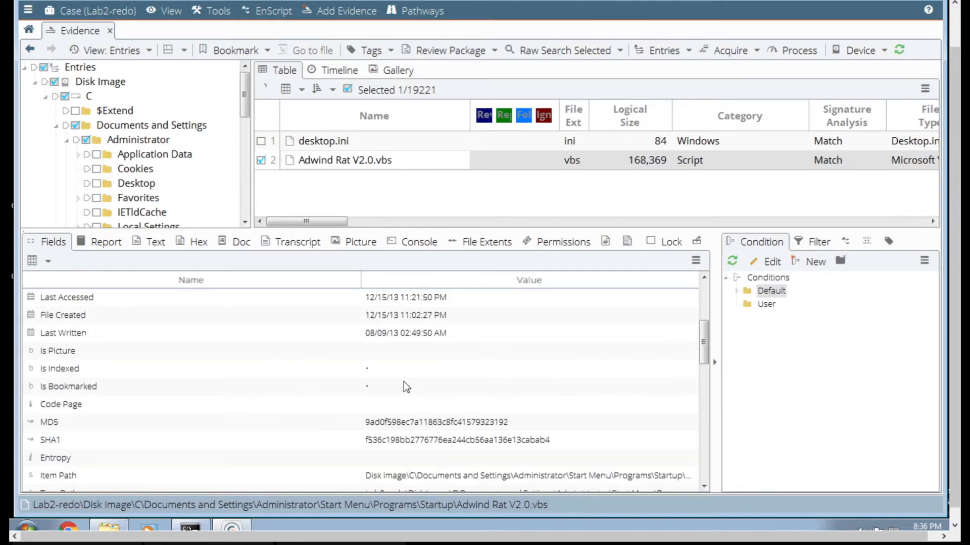
scroll(406, 387, "up", 2)
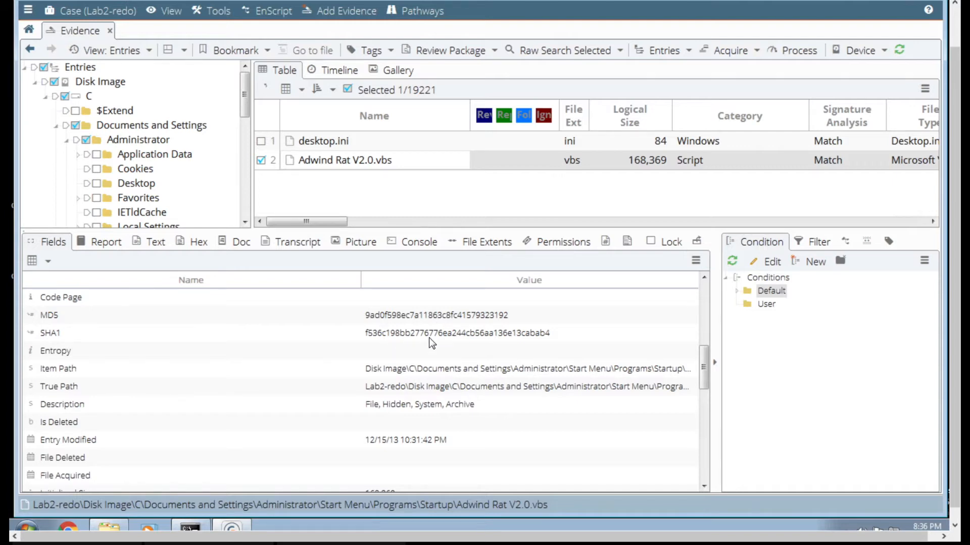
- Review the full report for Adwind Rat V2.0.vbs, from its file details down to the permissions table
left_click(101, 241)
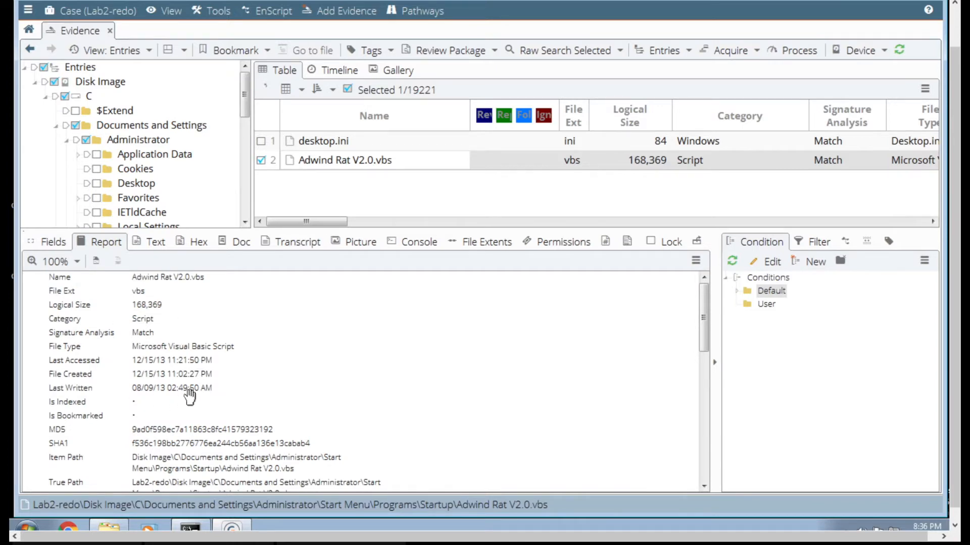
left_click(703, 444)
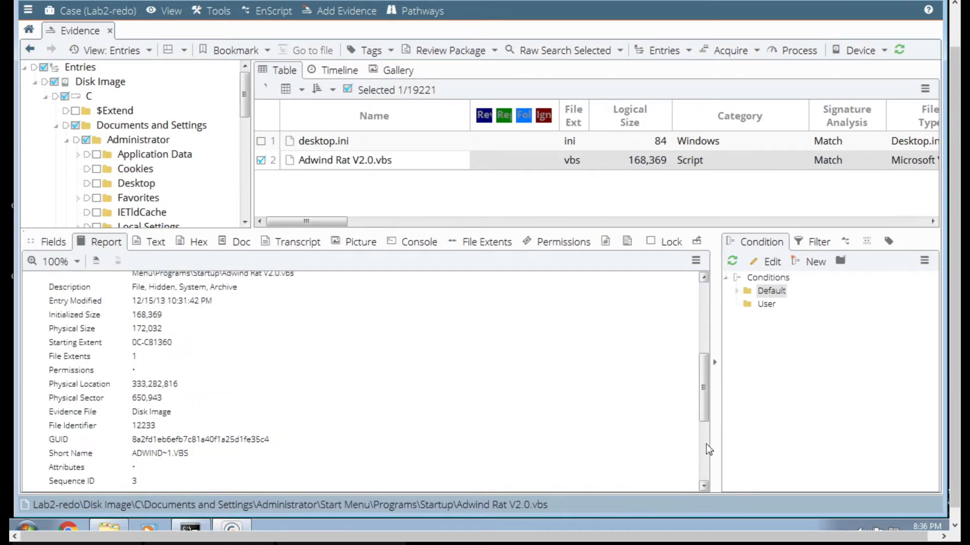
left_click_drag(703, 385, 702, 453)
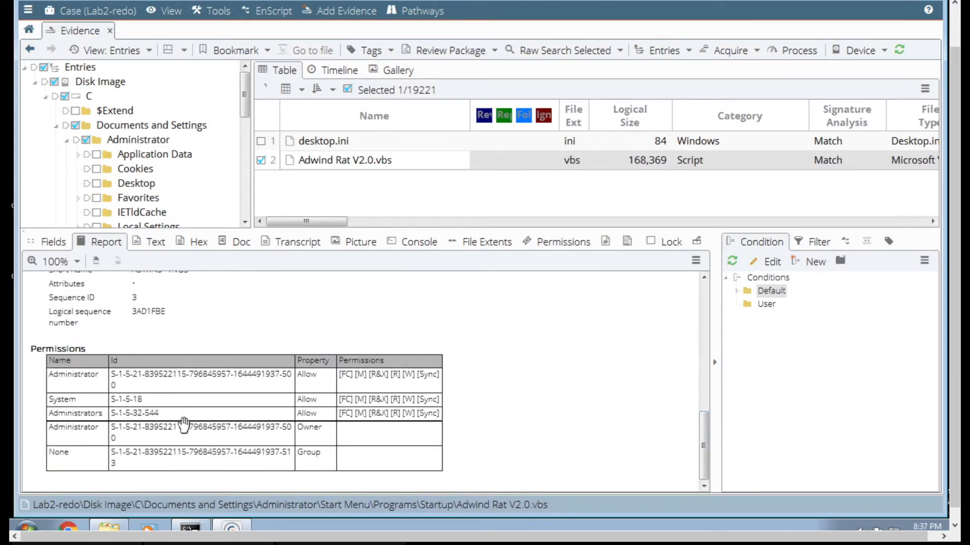
left_click(705, 312)
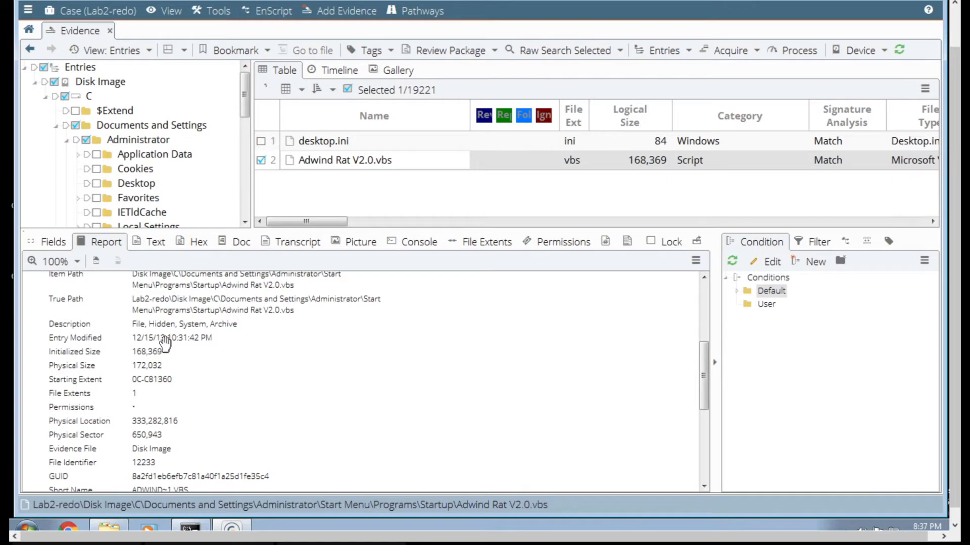
scroll(175, 343, "up", 5)
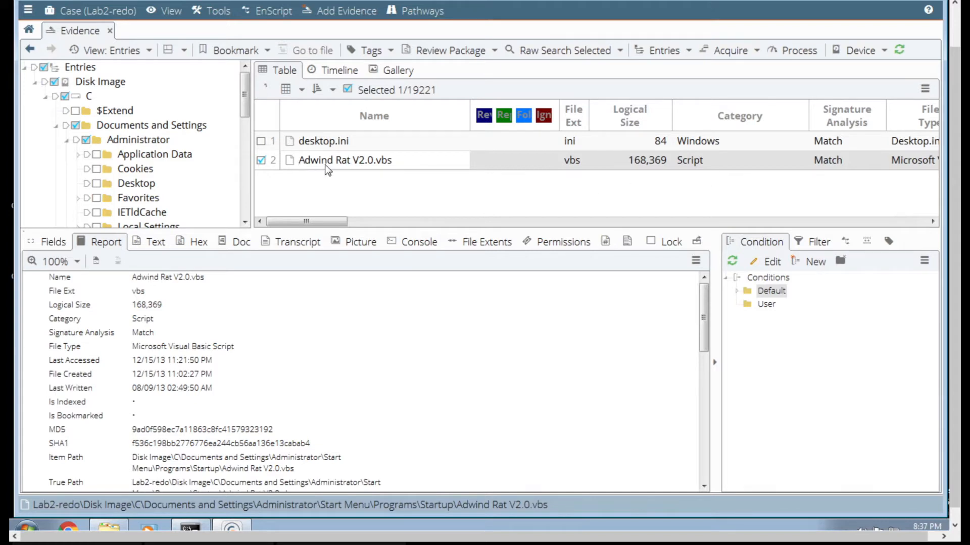
- Inspect the text of Adwind Rat V2.0.vbs from the Safa7_22 Crypter header to the decoding code at its end
left_click(154, 245)
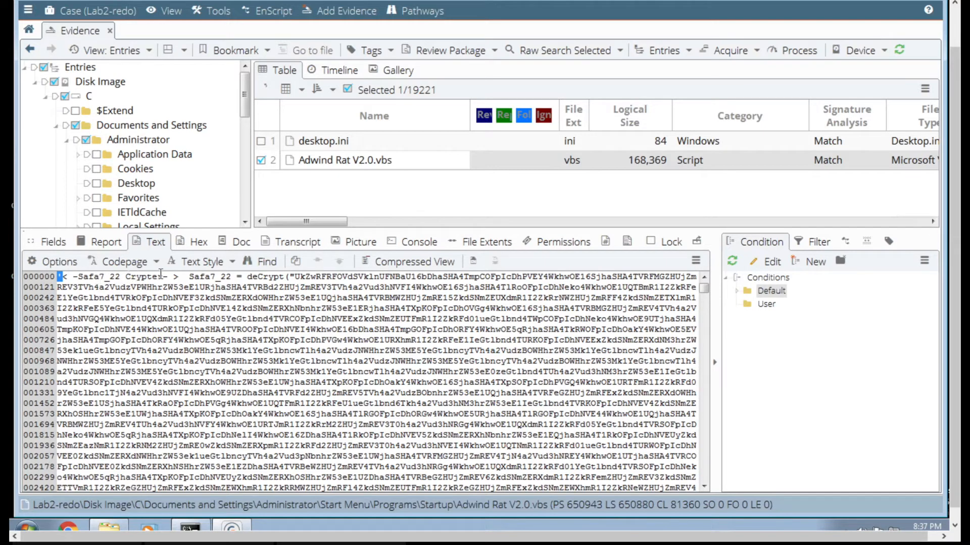
left_click(186, 277)
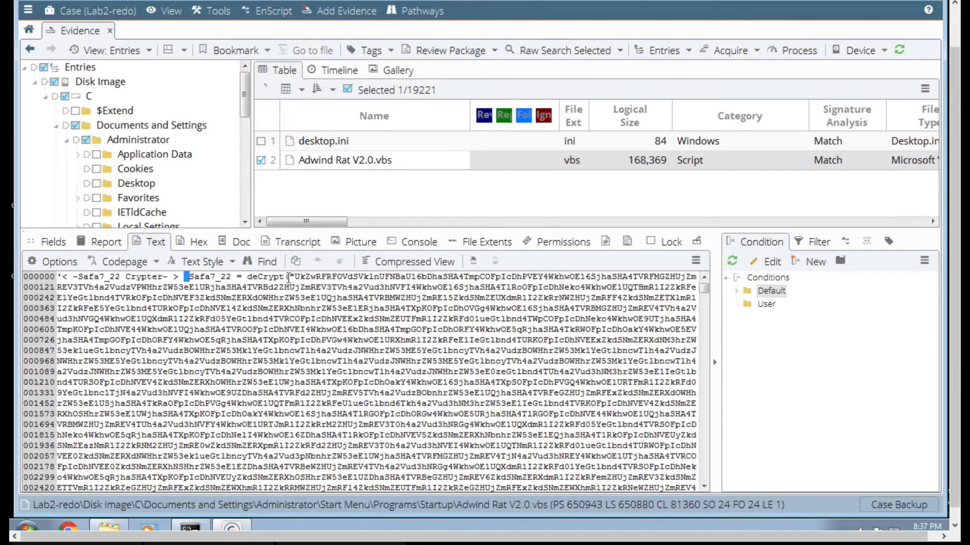
left_click(701, 423)
left_click(701, 423)
left_click_drag(701, 423, 702, 350)
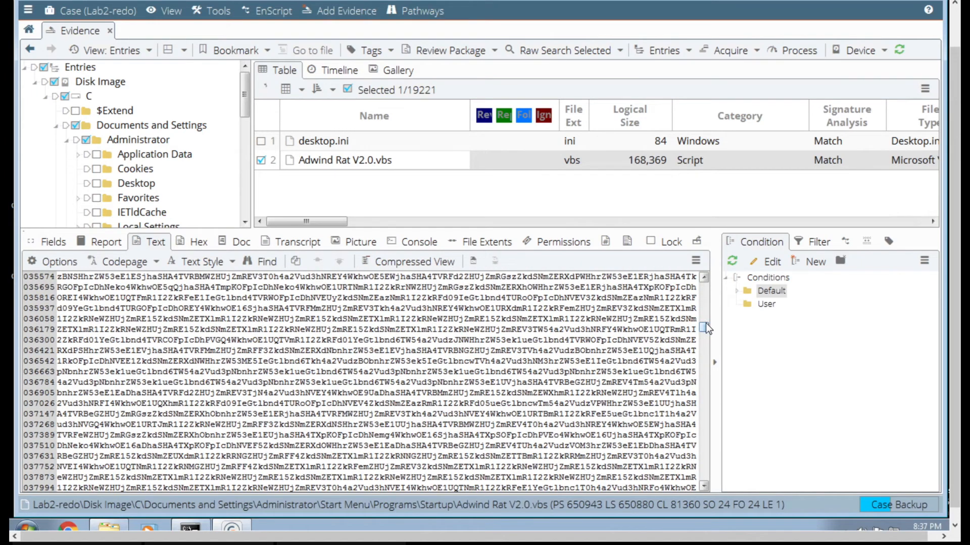
left_click_drag(705, 325, 705, 466)
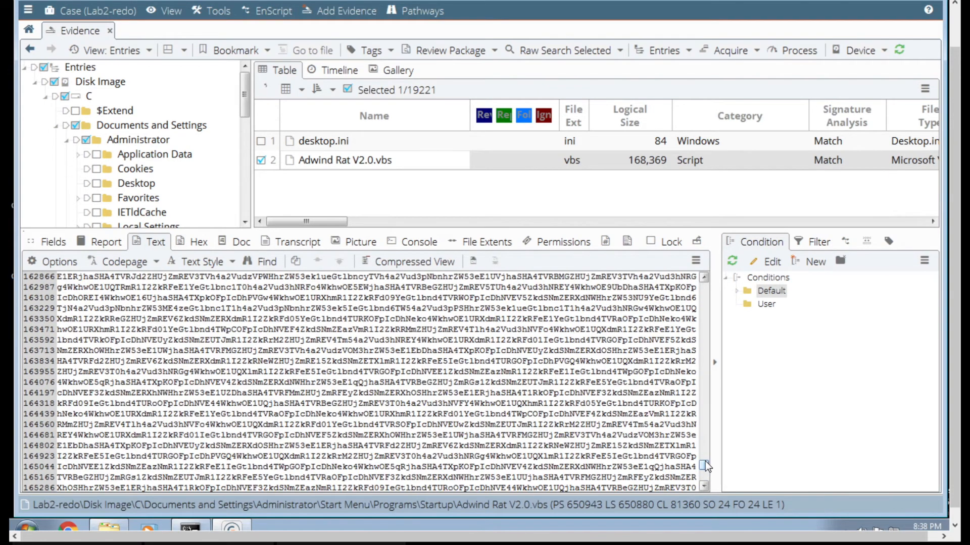
left_click(703, 477)
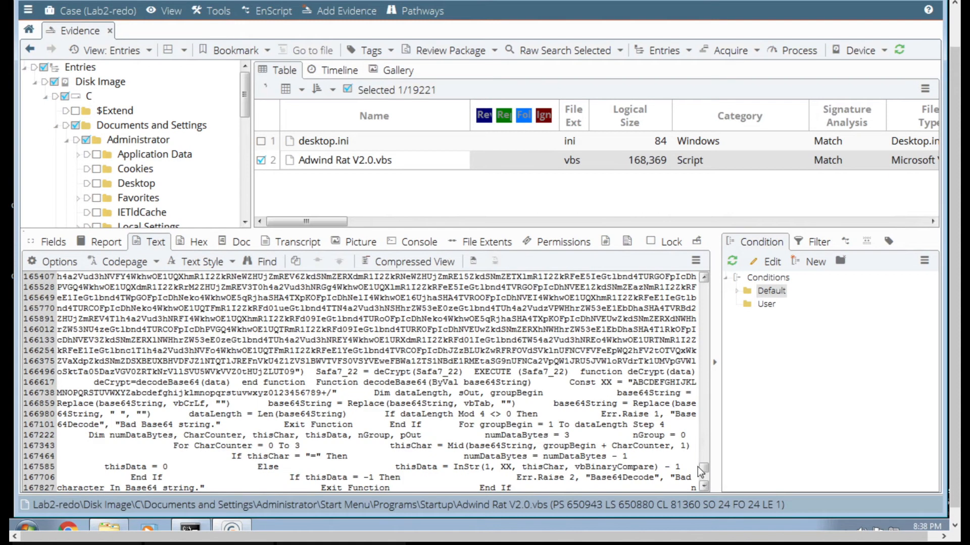
left_click(704, 487)
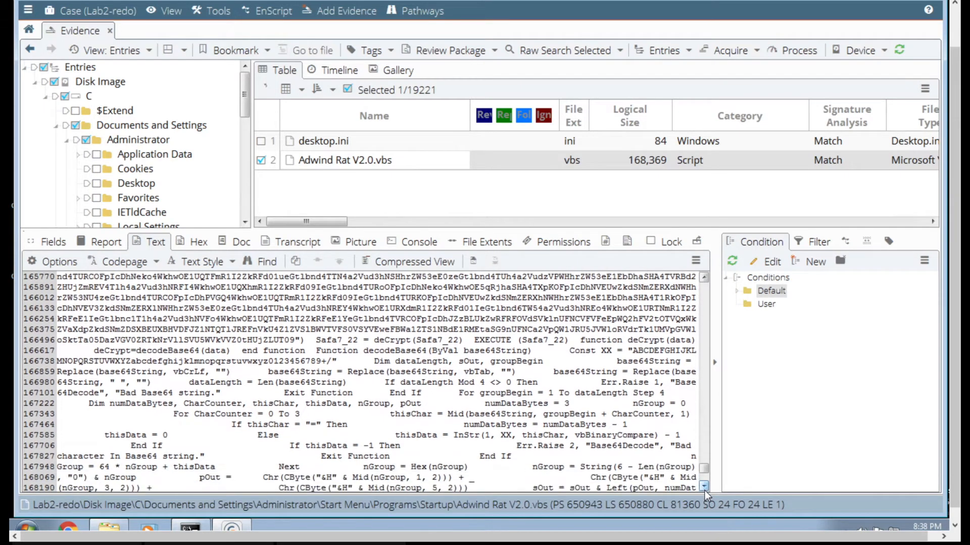
left_click(704, 487)
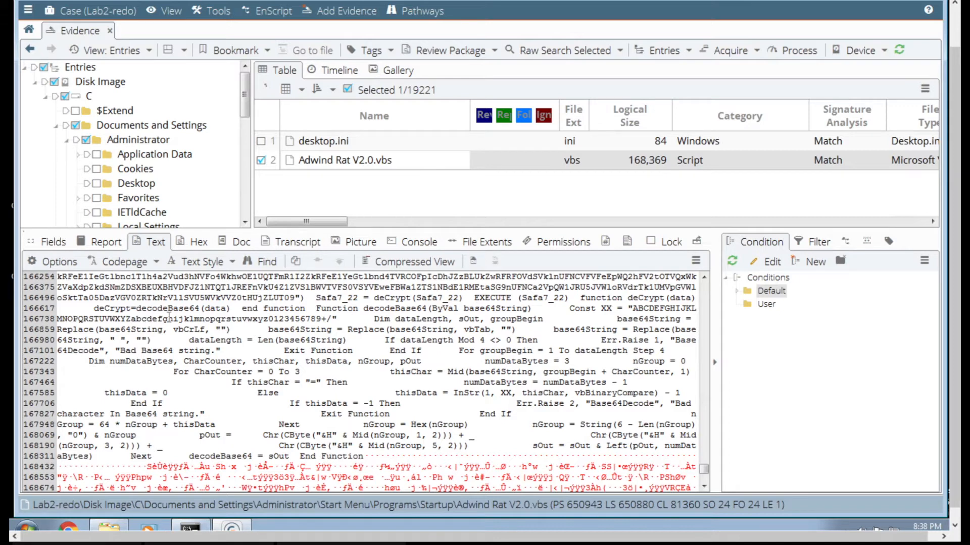
- Examine the decodeBase64 function and its character set constant near the end of the script's text
left_click(224, 319)
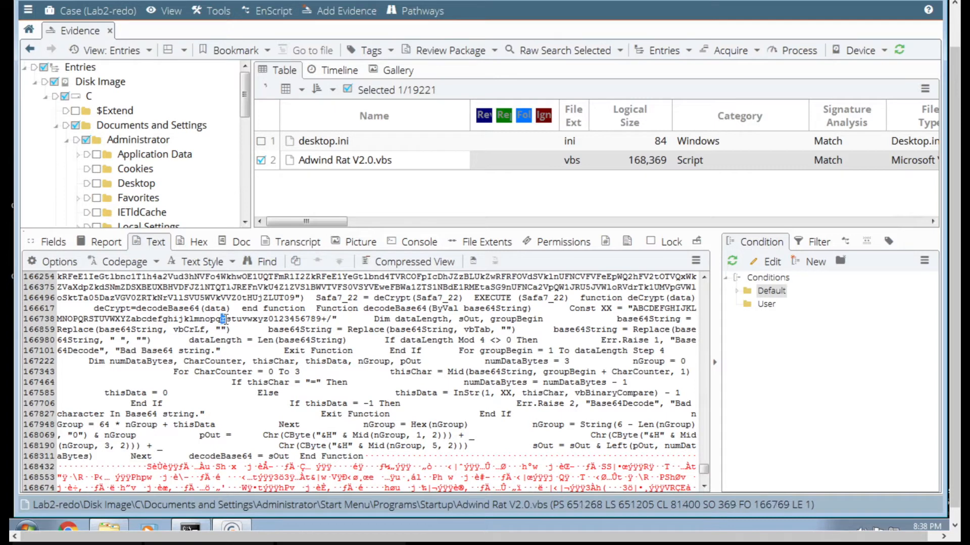
left_click(320, 319)
left_click(329, 319)
scroll(373, 414, "up", 3)
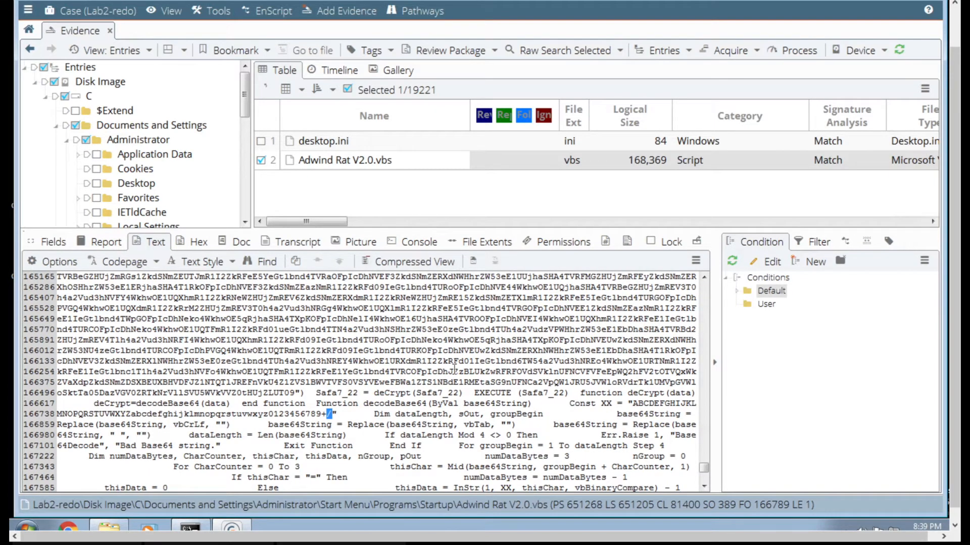
scroll(454, 369, "down", 3)
scroll(454, 369, "down", 1)
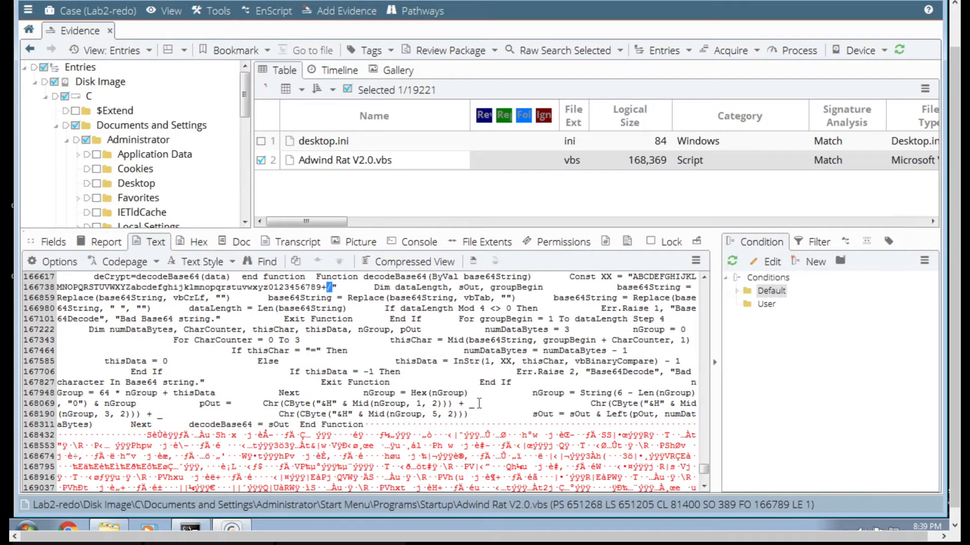
scroll(450, 356, "up", 4)
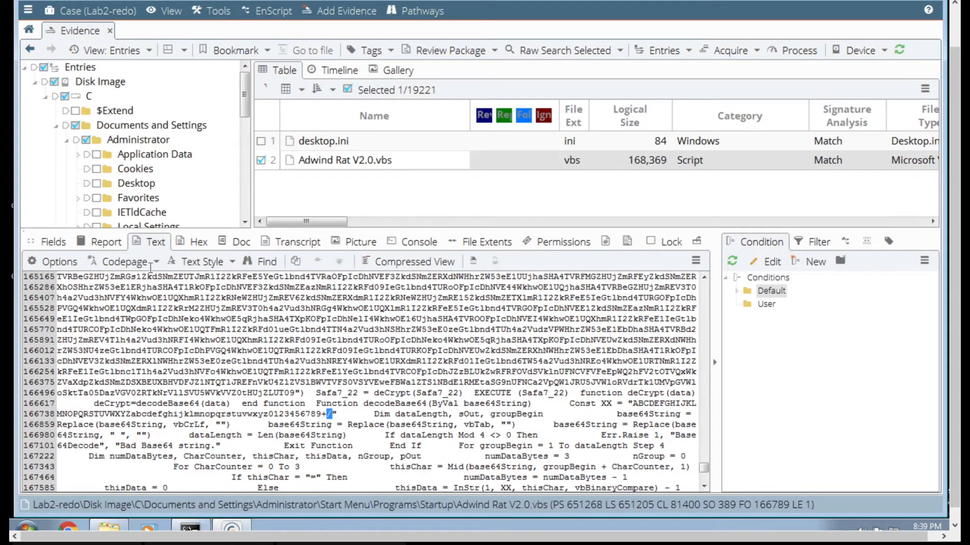
left_click(110, 244)
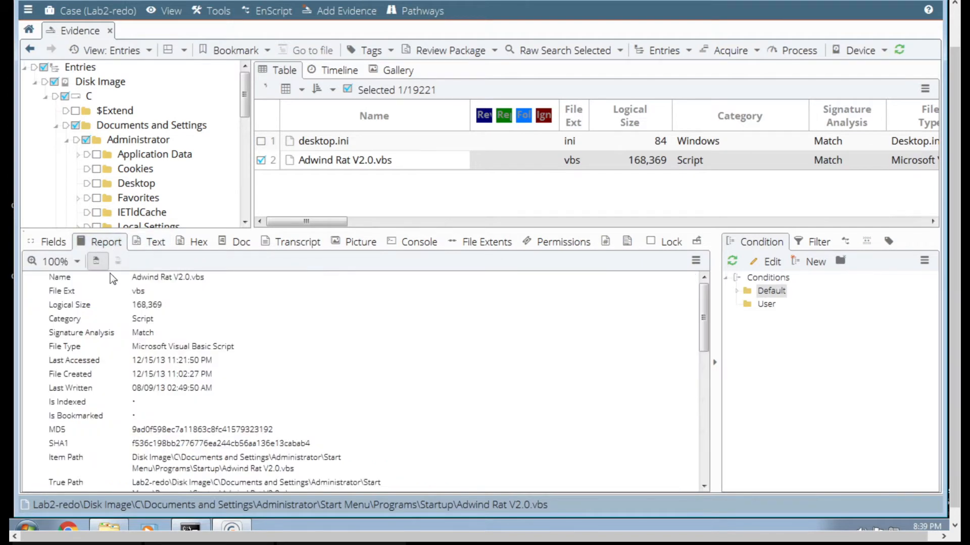
right_click(123, 325)
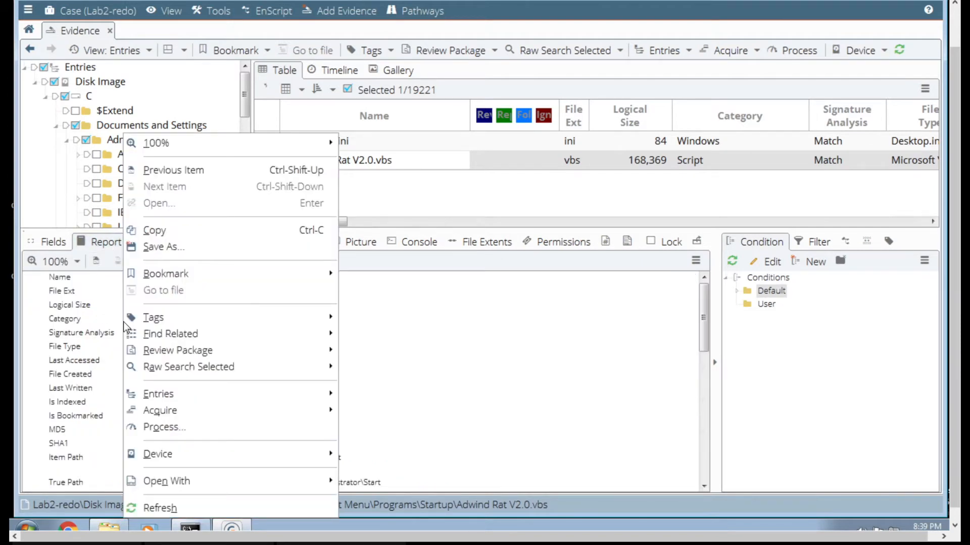
left_click(151, 247)
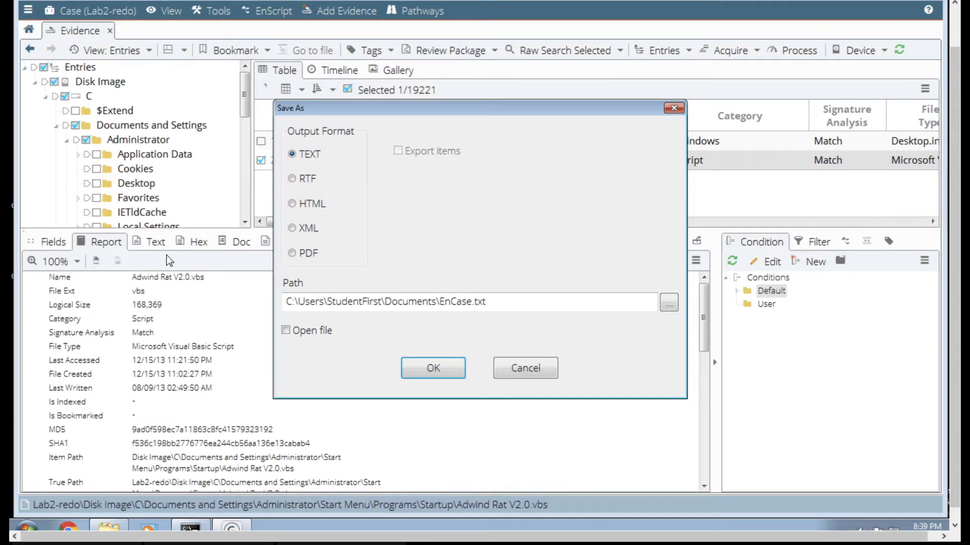
left_click(310, 183)
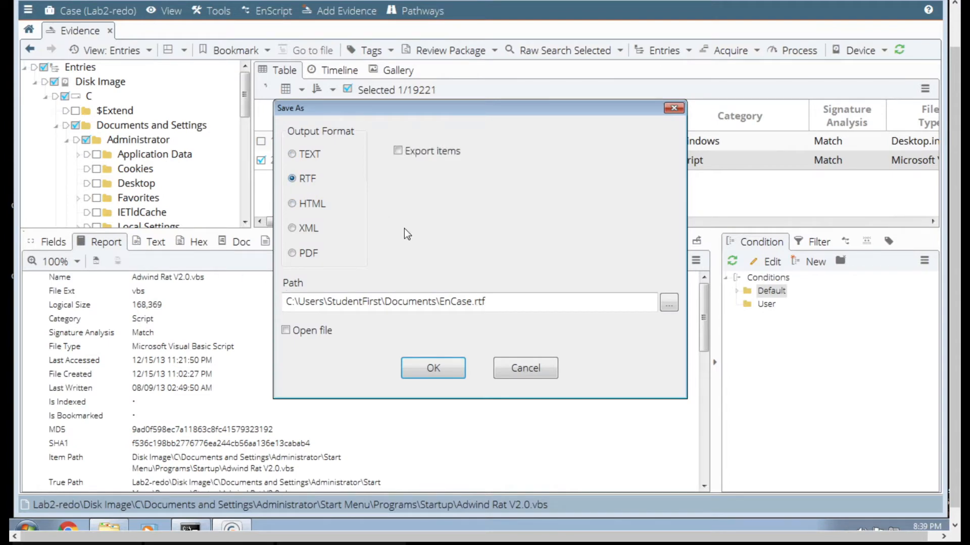
left_click(664, 305)
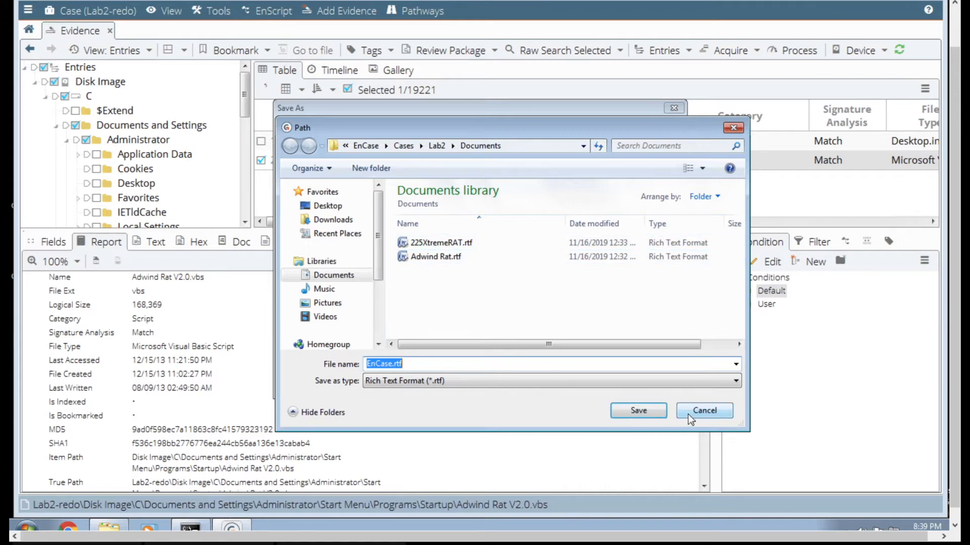
left_click(704, 411)
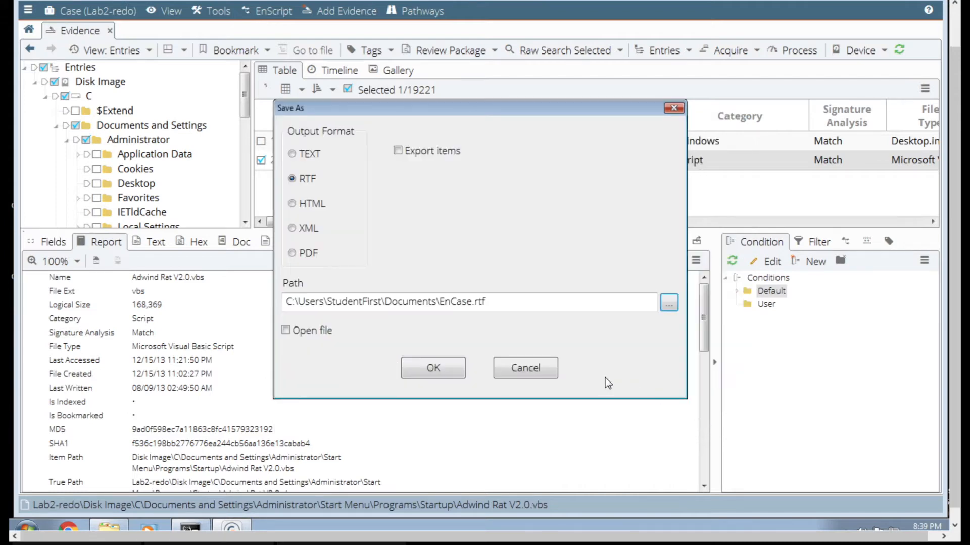
left_click(535, 370)
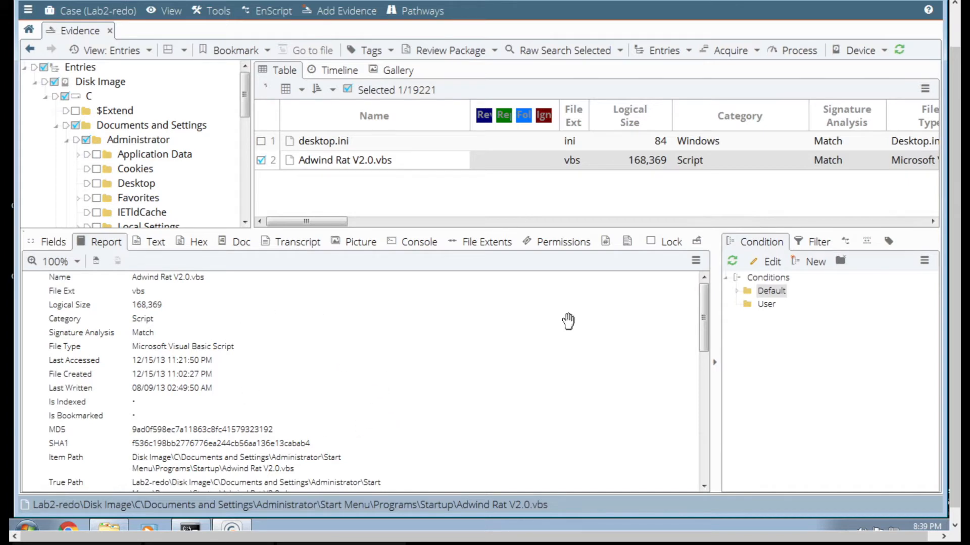
- Return to the case home page, open the keyword hits and check the 255Xtreme expression
left_click(28, 31)
left_click(33, 50)
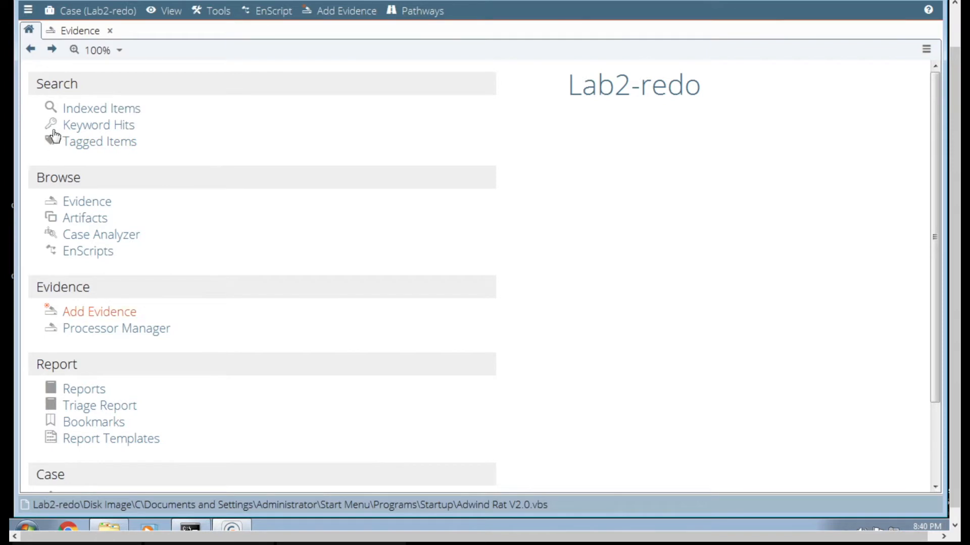
left_click(51, 50)
left_click(30, 48)
left_click(52, 49)
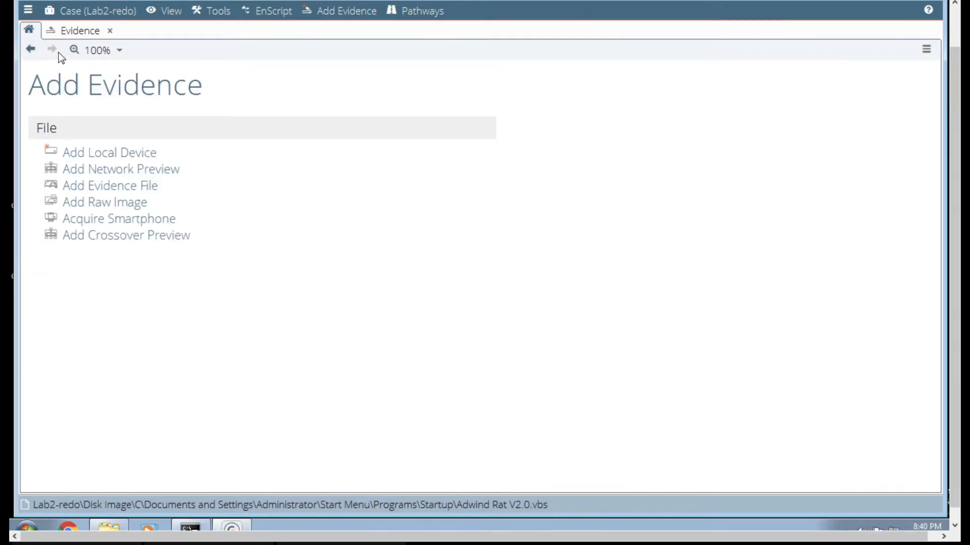
left_click(30, 49)
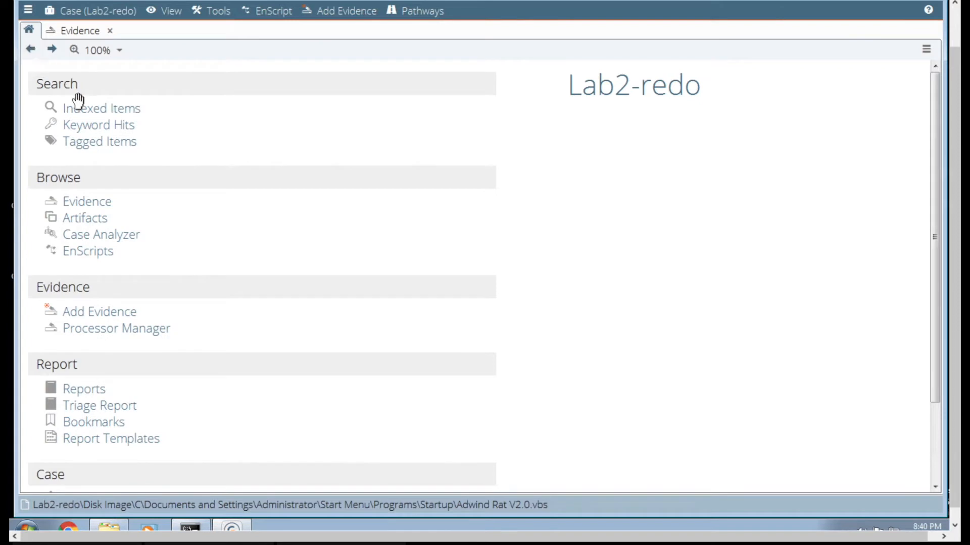
left_click(86, 127)
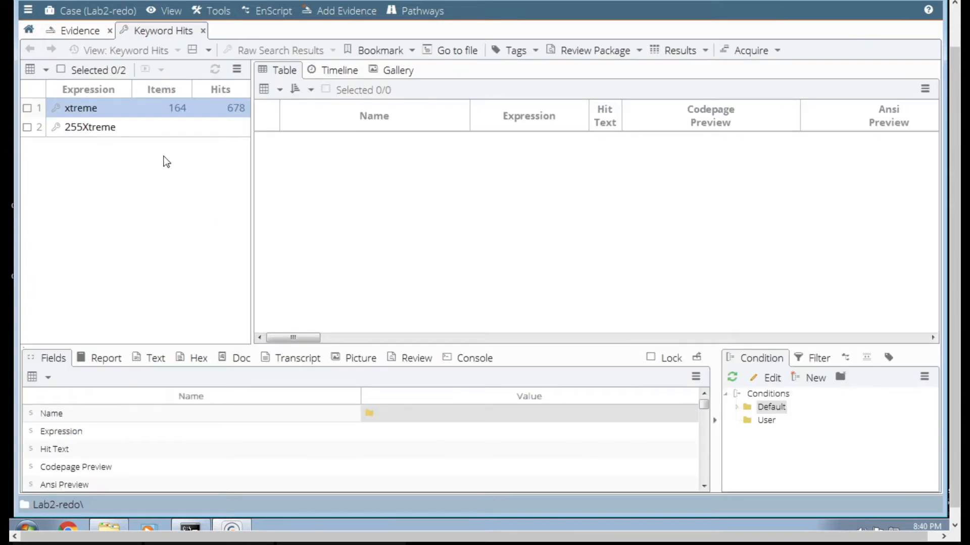
left_click(98, 130)
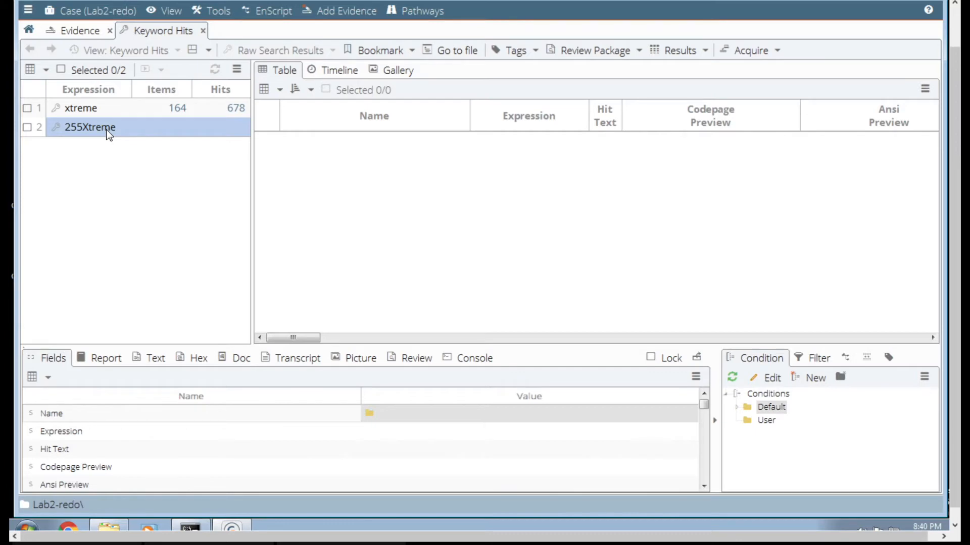
- Switch to Windows Explorer, browse to the Lab2 case's Documents folder under EnCase Cases to check its exported files, and return to EnCase
left_click(117, 534)
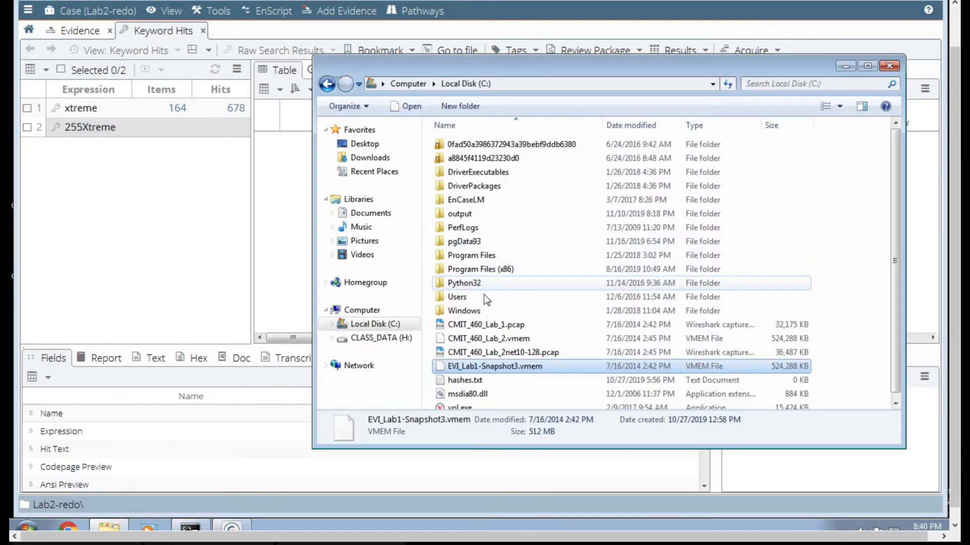
left_click(371, 213)
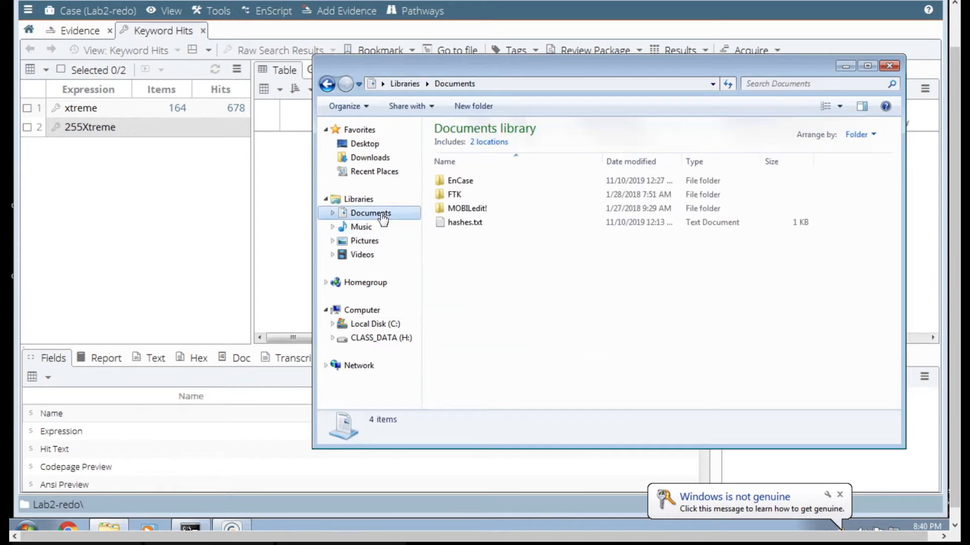
double_click(460, 180)
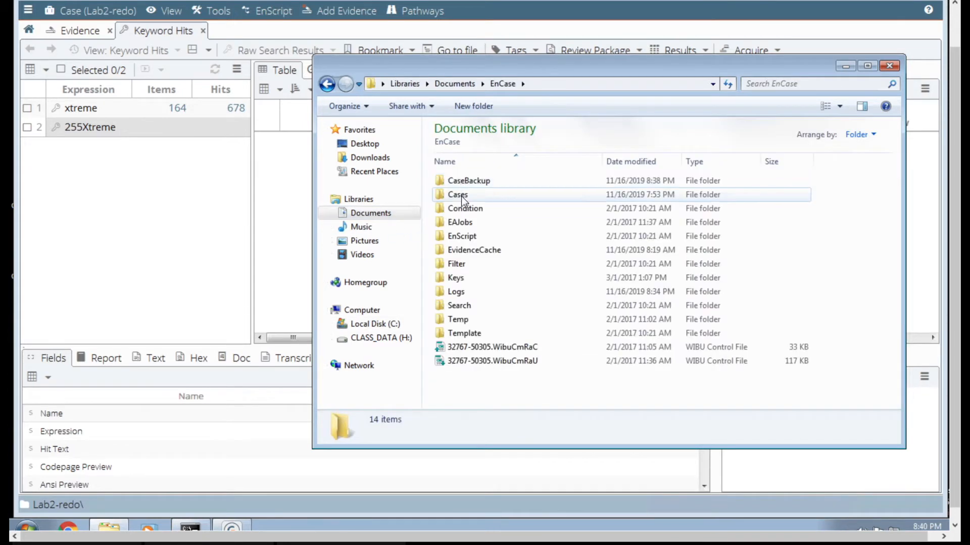
double_click(462, 196)
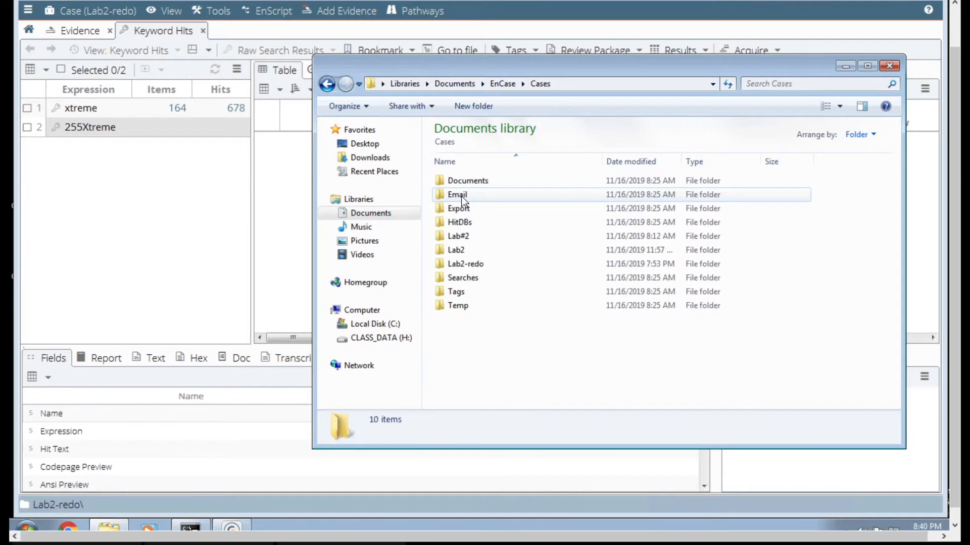
double_click(462, 248)
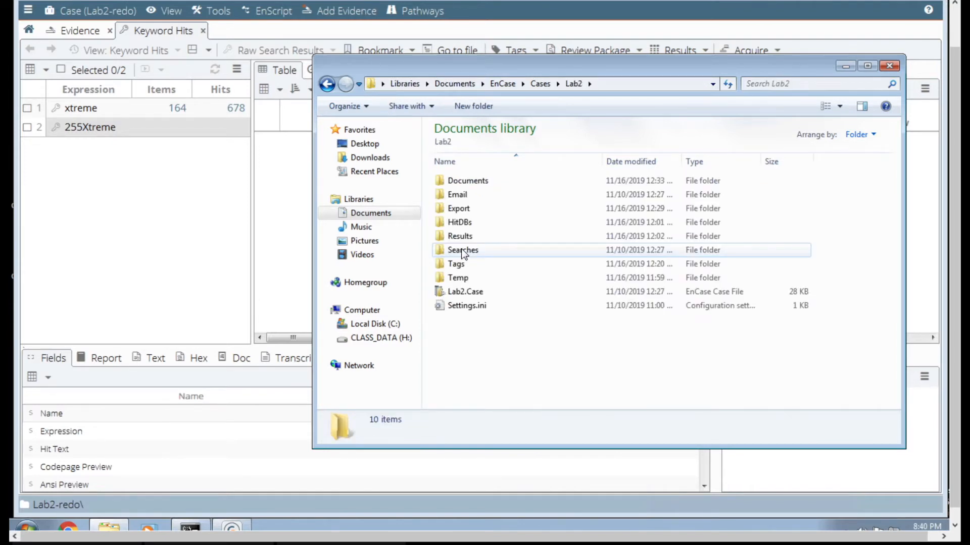
double_click(465, 181)
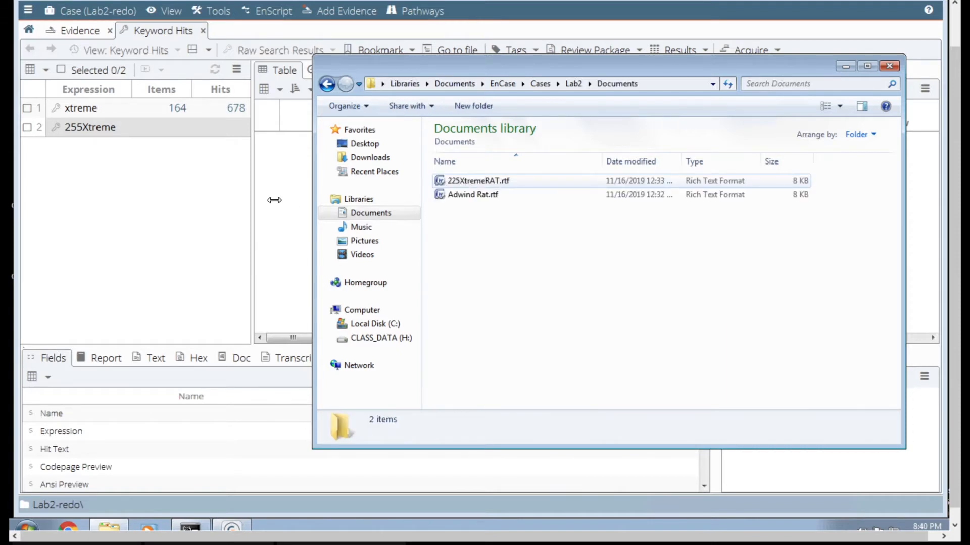
left_click(238, 209)
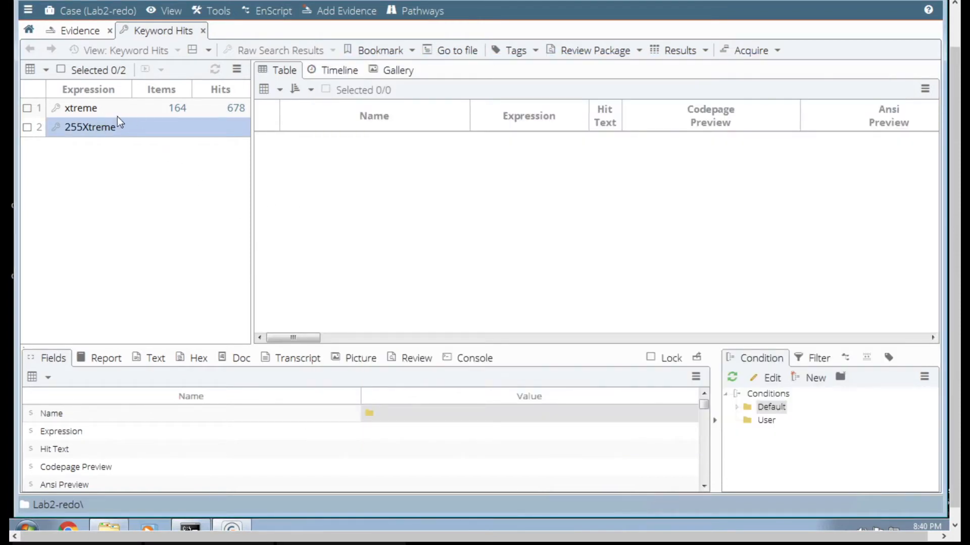
- List the items containing the xtreme keyword and review the file names through to the end of the list
left_click(174, 111)
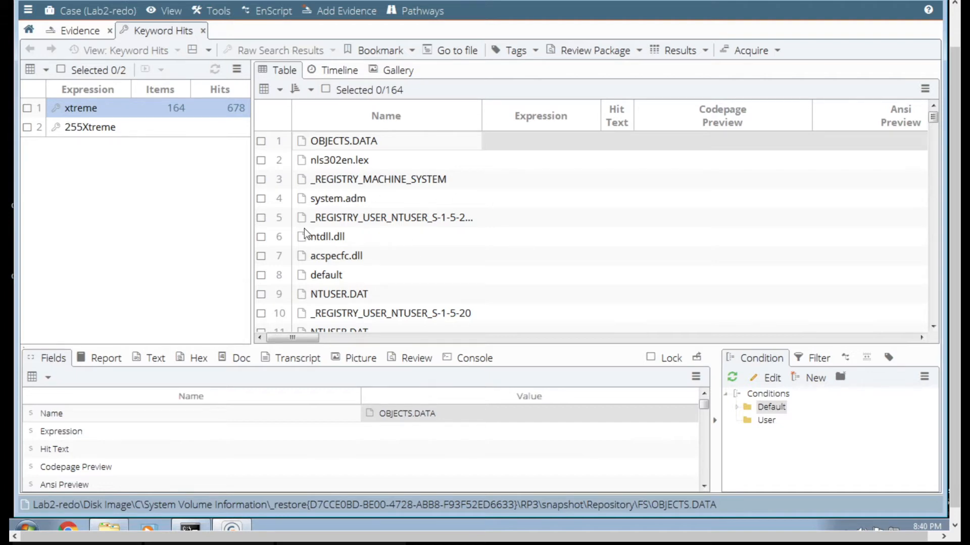
left_click(537, 337)
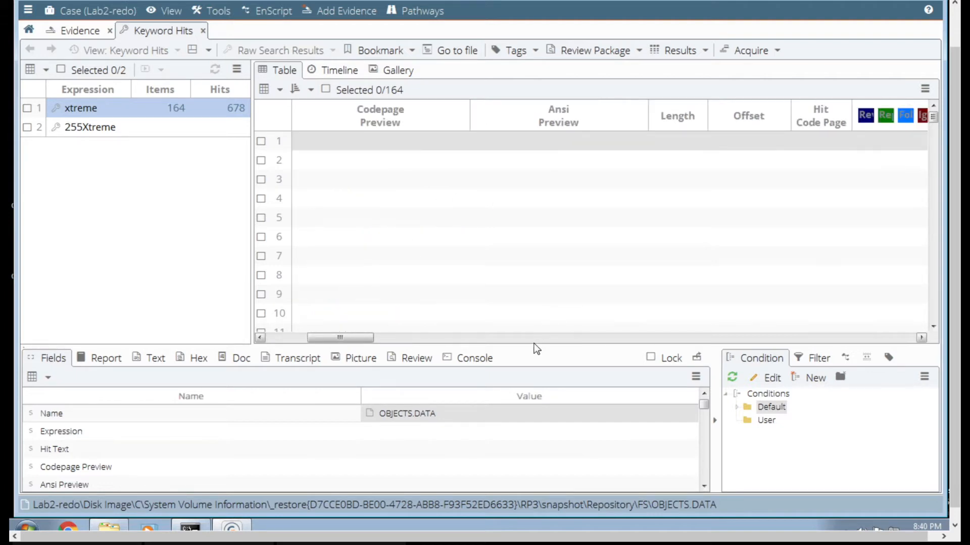
left_click(295, 337)
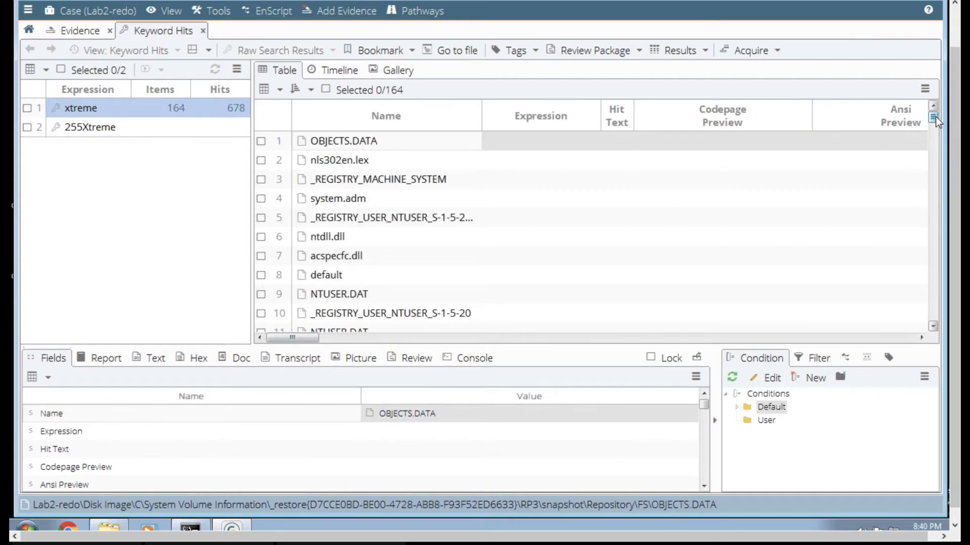
left_click_drag(935, 117, 920, 325)
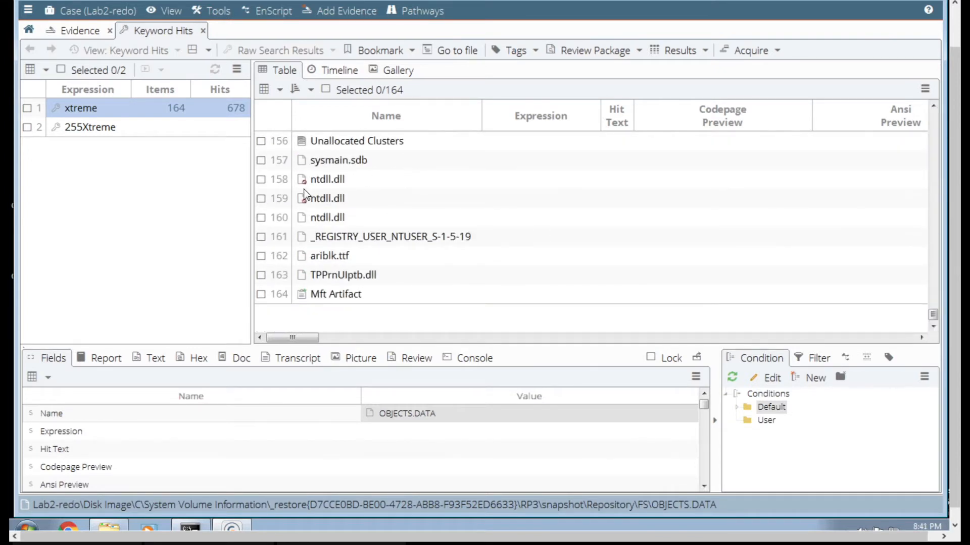
- List the individual xtreme hits and review their codepage previews down to the last Mft Artifact entries
left_click(237, 108)
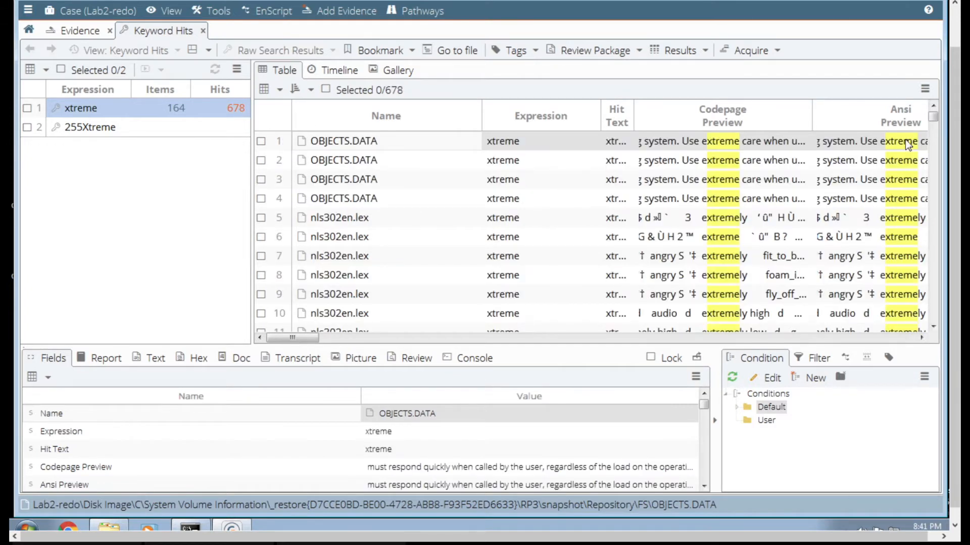
left_click_drag(935, 117, 925, 322)
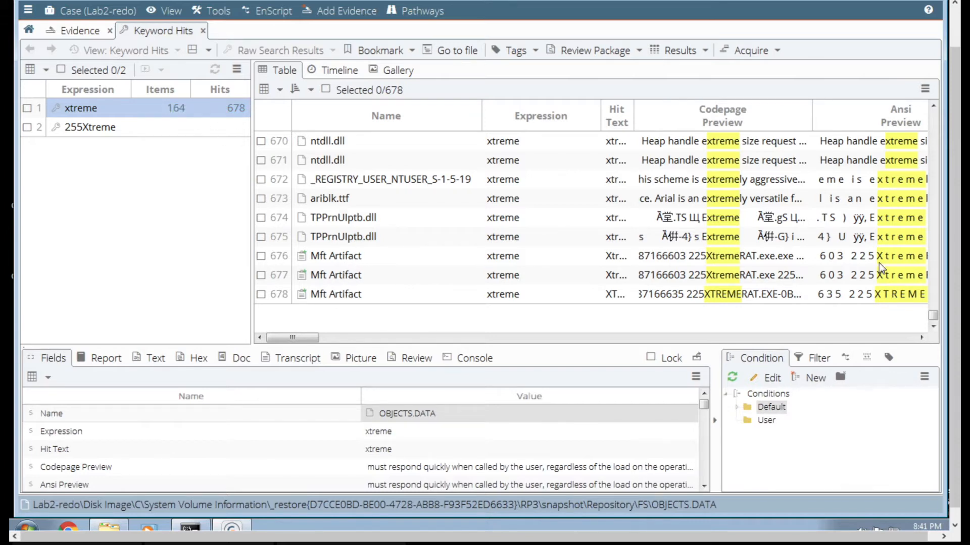
left_click_drag(932, 316, 957, 110)
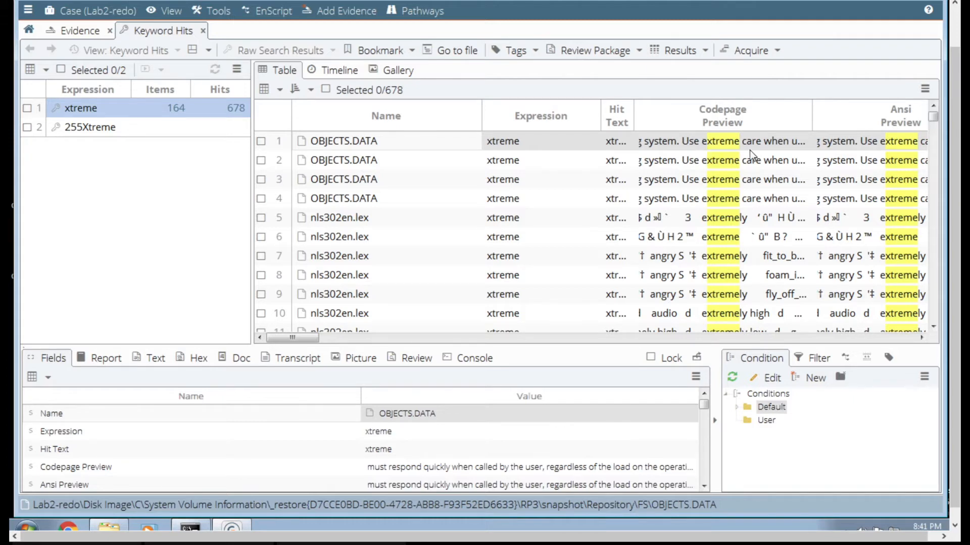
- Look through the xtreme hits from the first entry to the $LogFile entries that reference 225XtremeRAT.exe
left_click(937, 302)
left_click(936, 302)
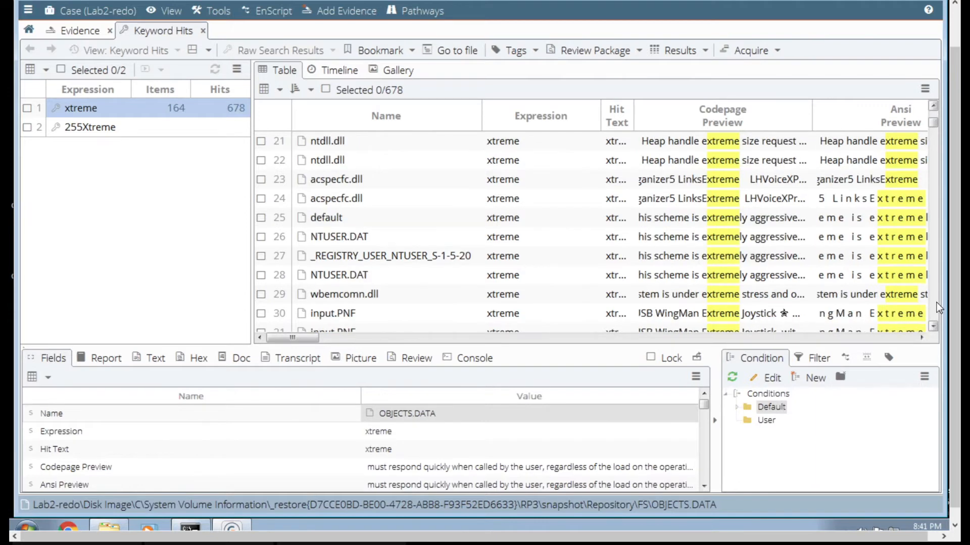
left_click(936, 302)
left_click(936, 302)
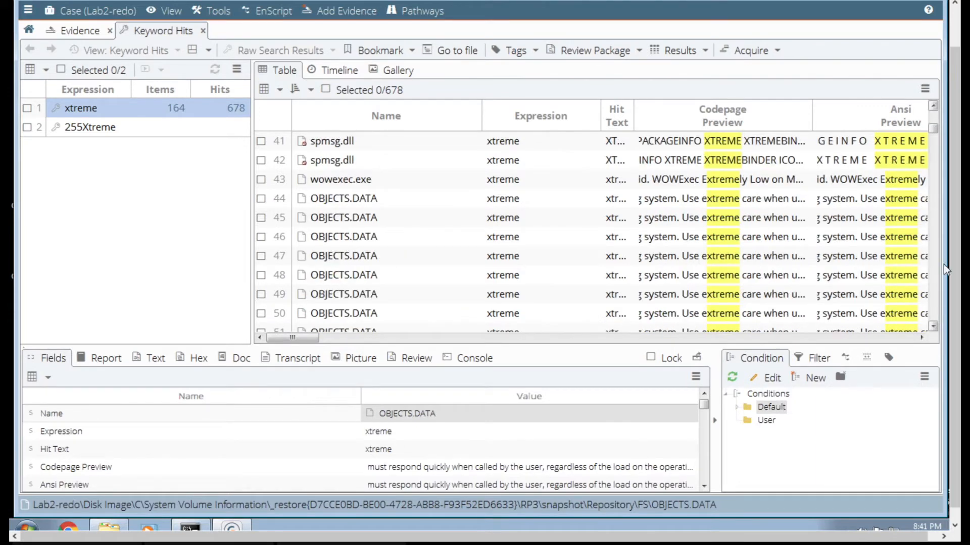
left_click(932, 171)
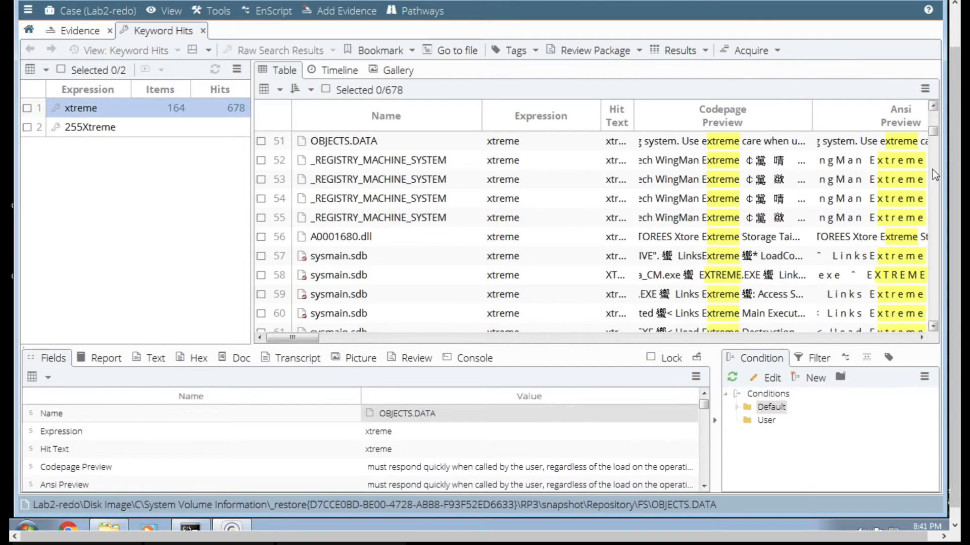
left_click(934, 232)
left_click(934, 232)
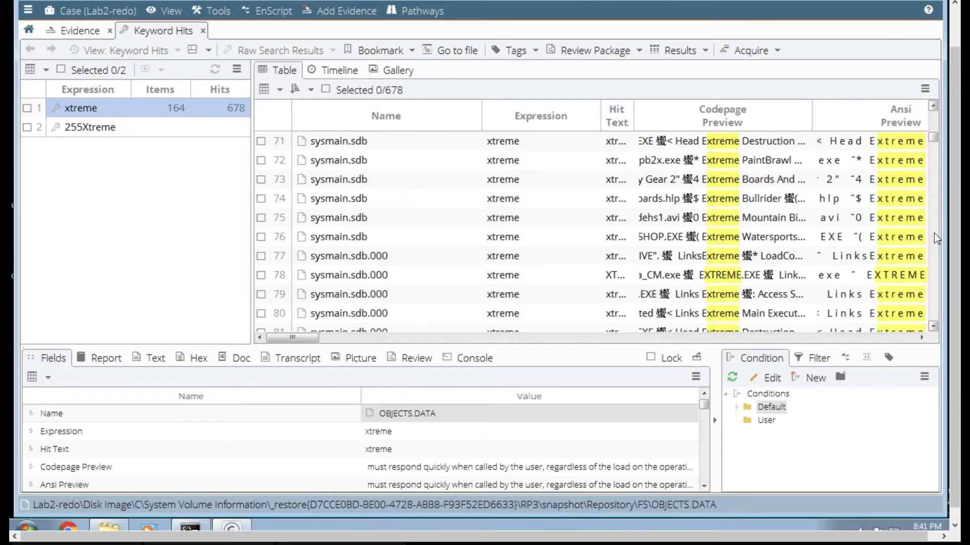
left_click(934, 232)
left_click(934, 233)
left_click(934, 232)
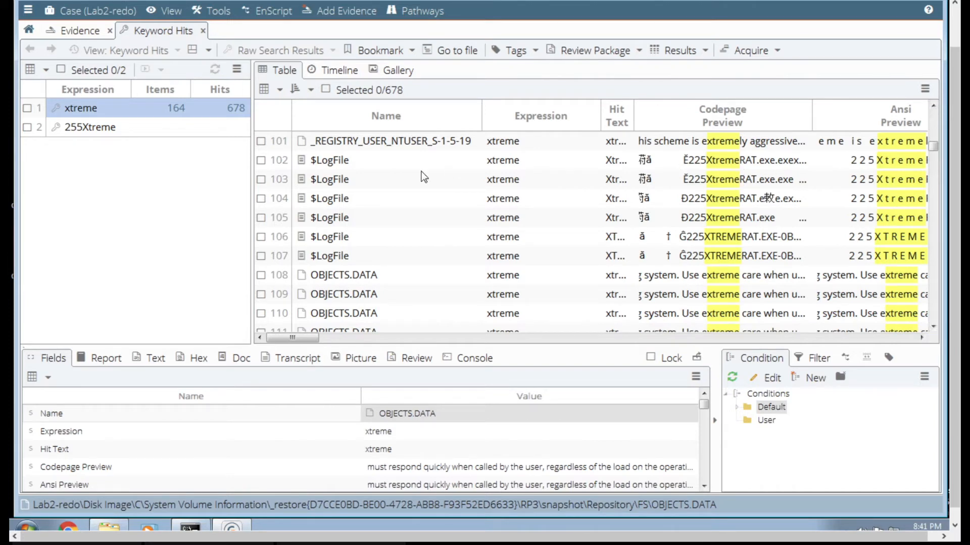
- Check the six $LogFile hits in rows 102 to 107 that reference 225XtremeRAT
left_click(345, 159)
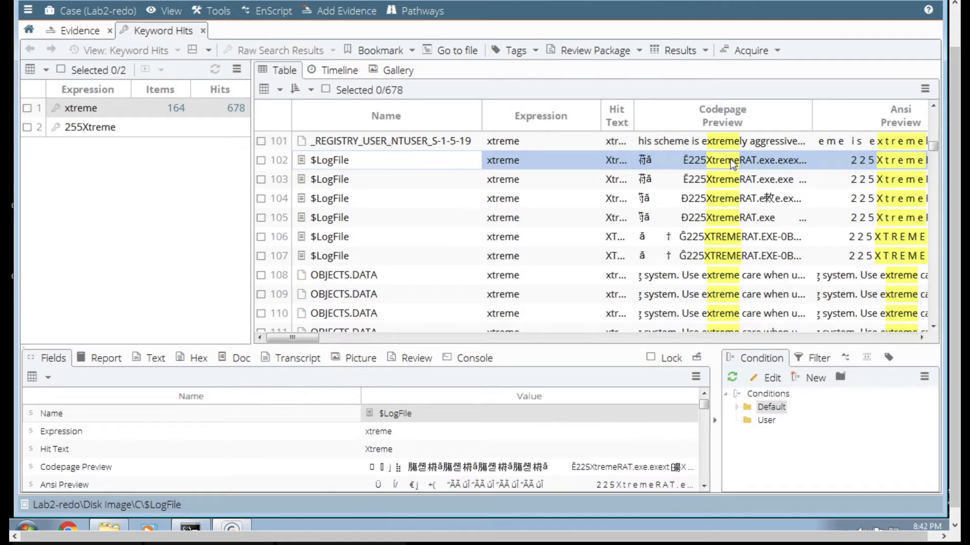
left_click(261, 161)
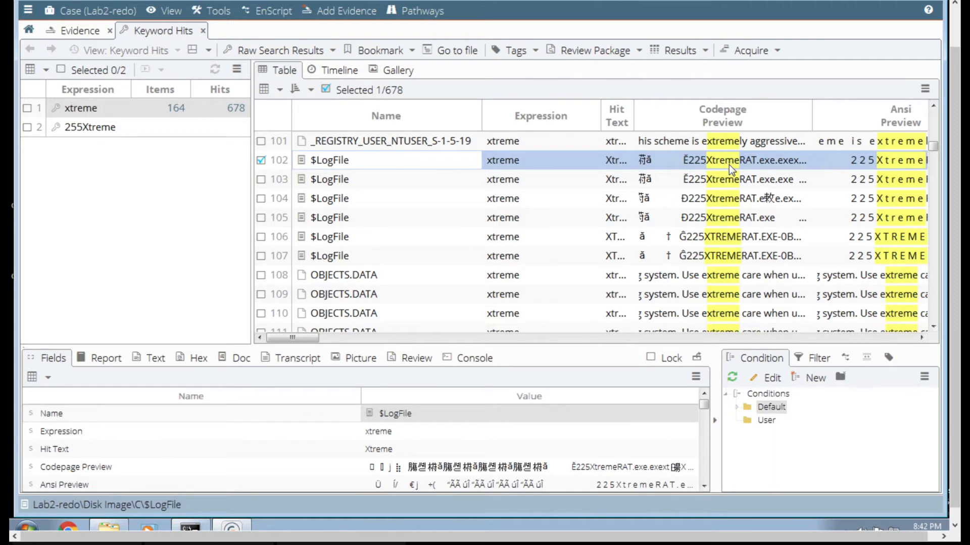
left_click(261, 180)
left_click(261, 199)
left_click(261, 217)
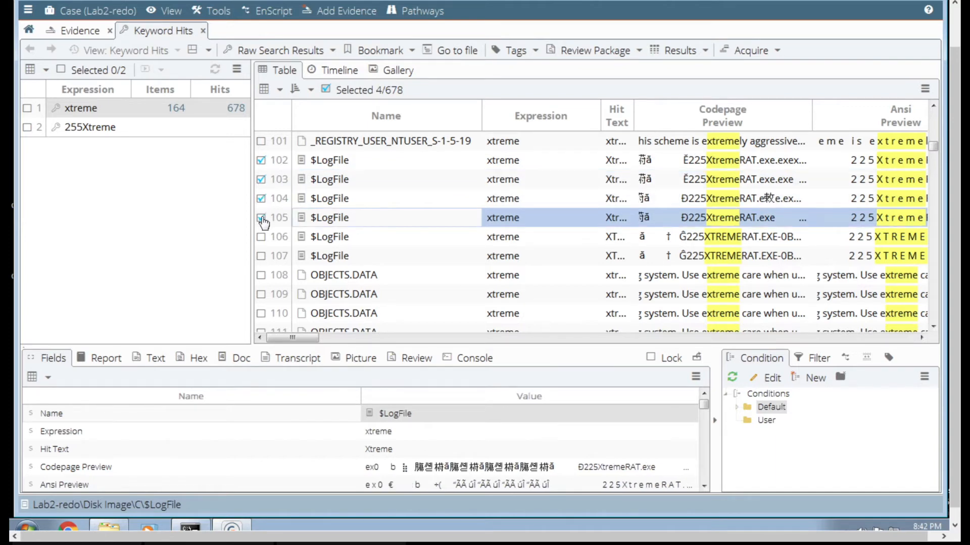
left_click(262, 237)
left_click(261, 256)
left_click(261, 237)
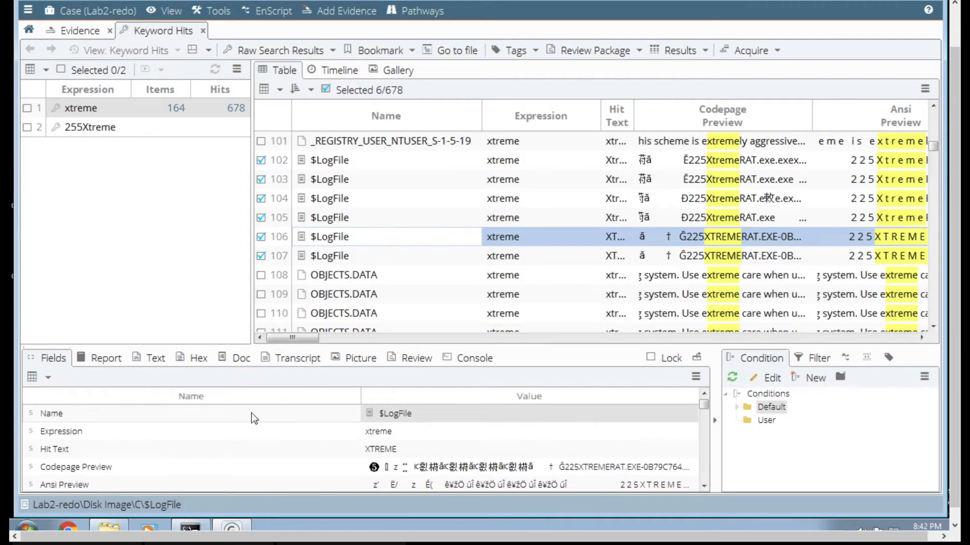
- Examine the raw text around the 225XtremeRAT matches for the $LogFile hits in rows 102 to 106
left_click(158, 357)
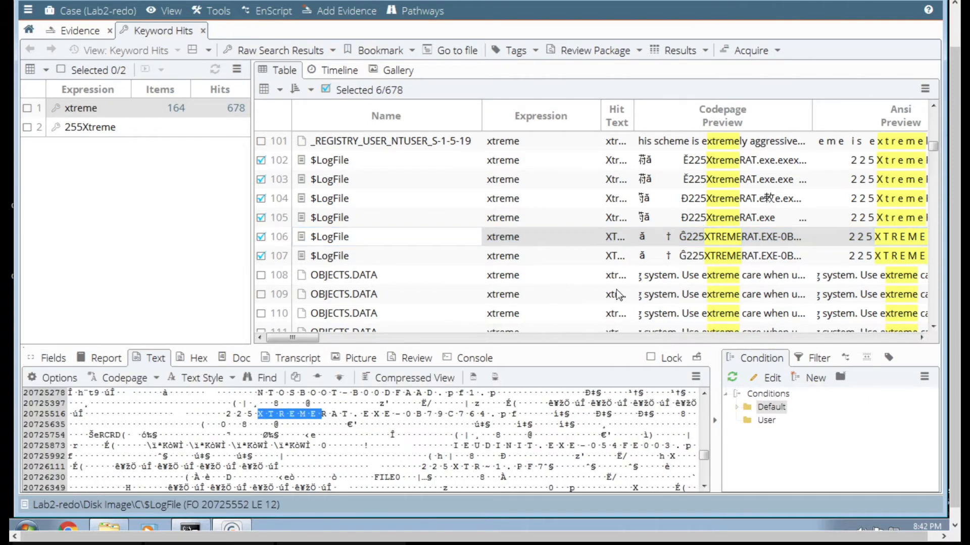
left_click(725, 161)
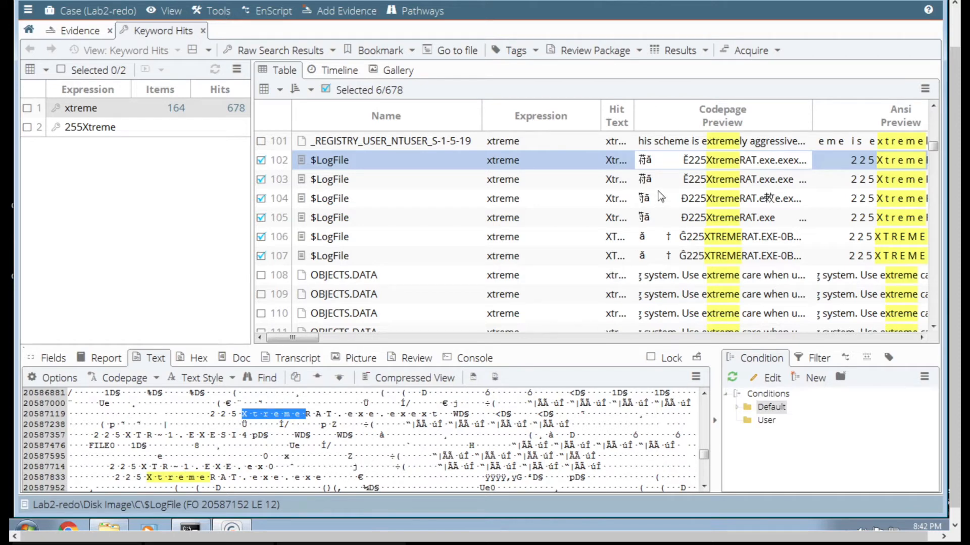
left_click(710, 180)
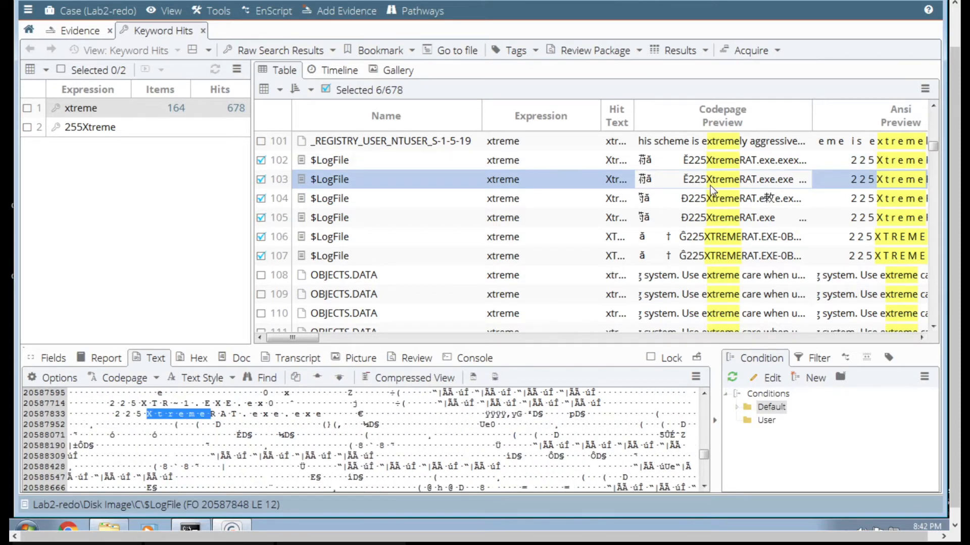
left_click(762, 199)
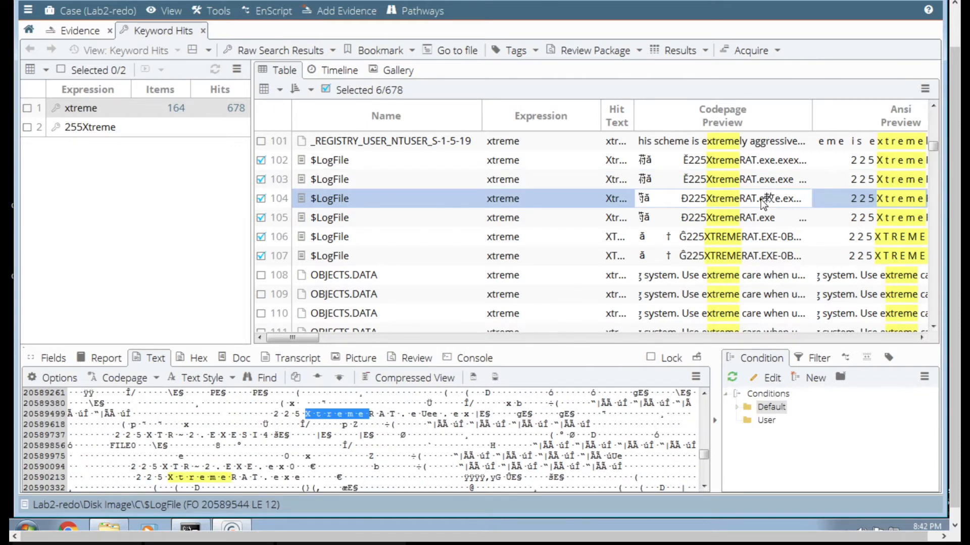
left_click(746, 210)
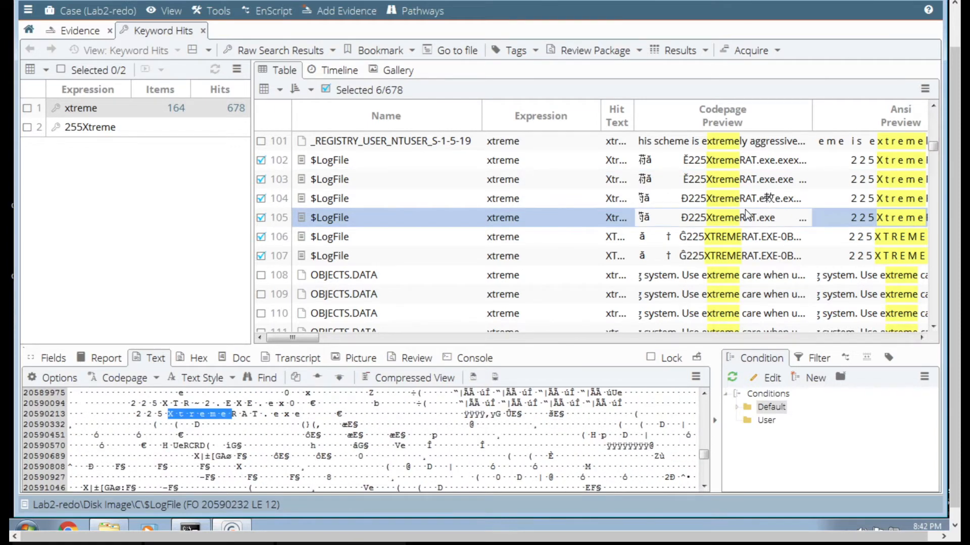
left_click(728, 238)
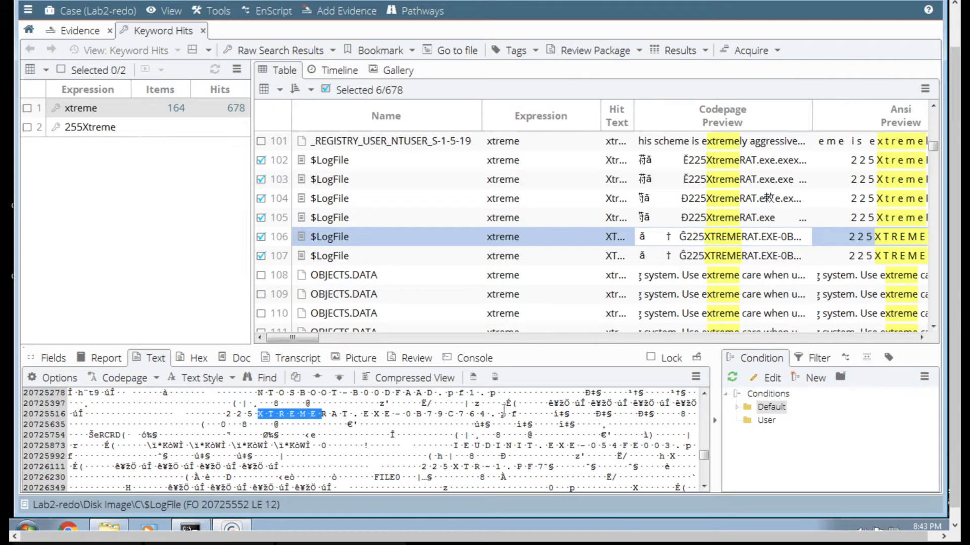
- Check the three $MFT hits in rows 139 to 141 that reference 225XtremeRAT
left_click(934, 299)
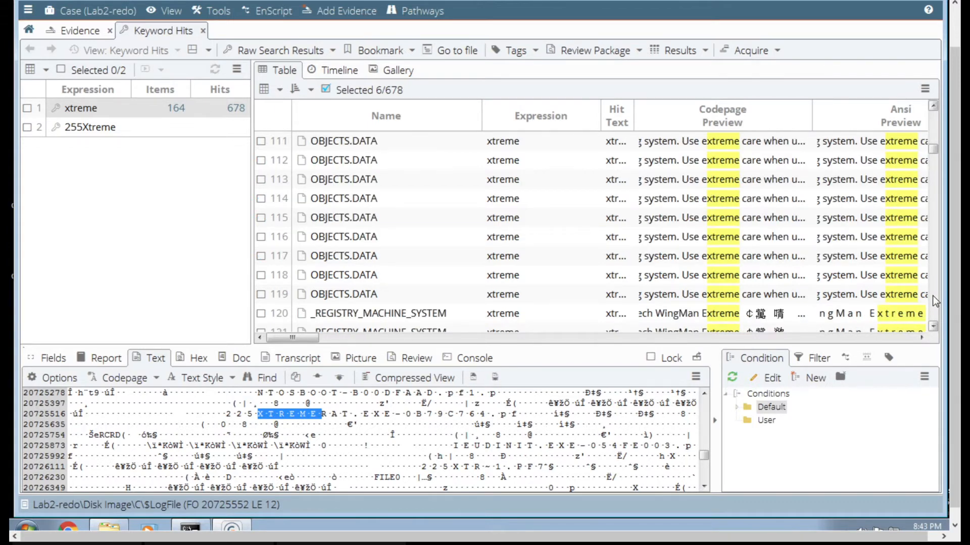
left_click(933, 126)
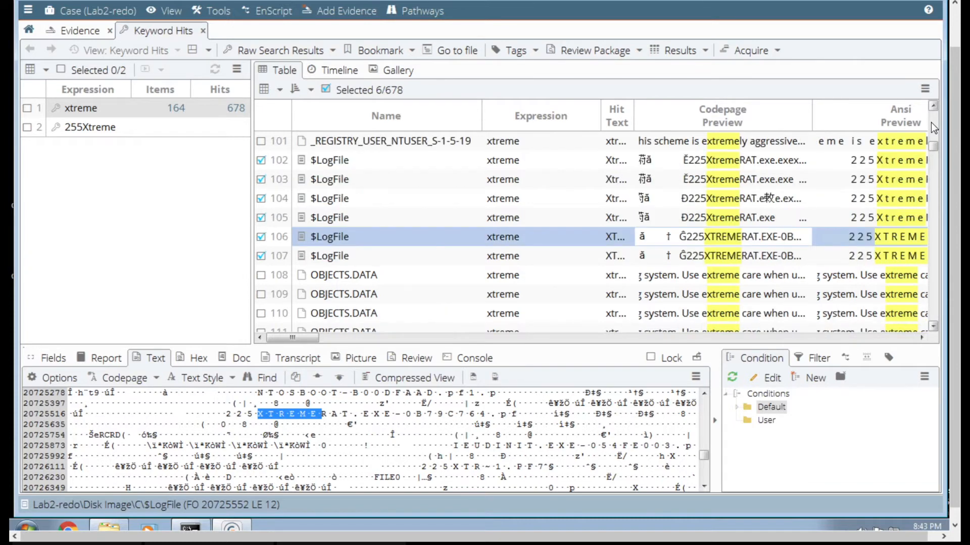
left_click(936, 198)
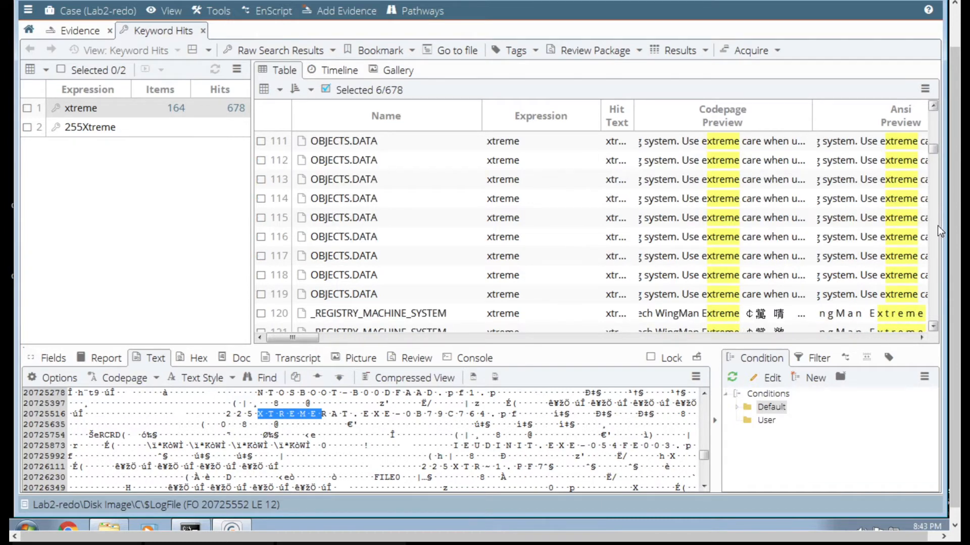
left_click(938, 273)
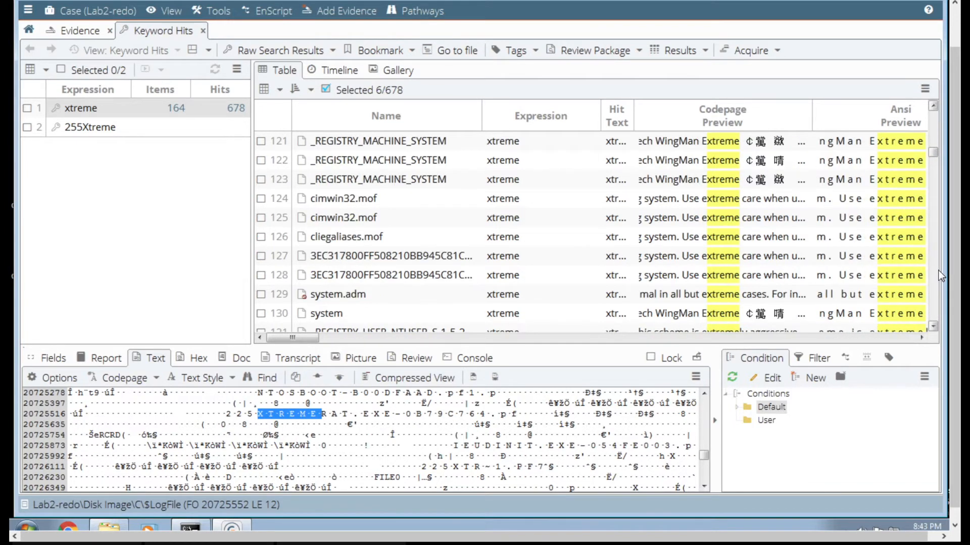
left_click(938, 273)
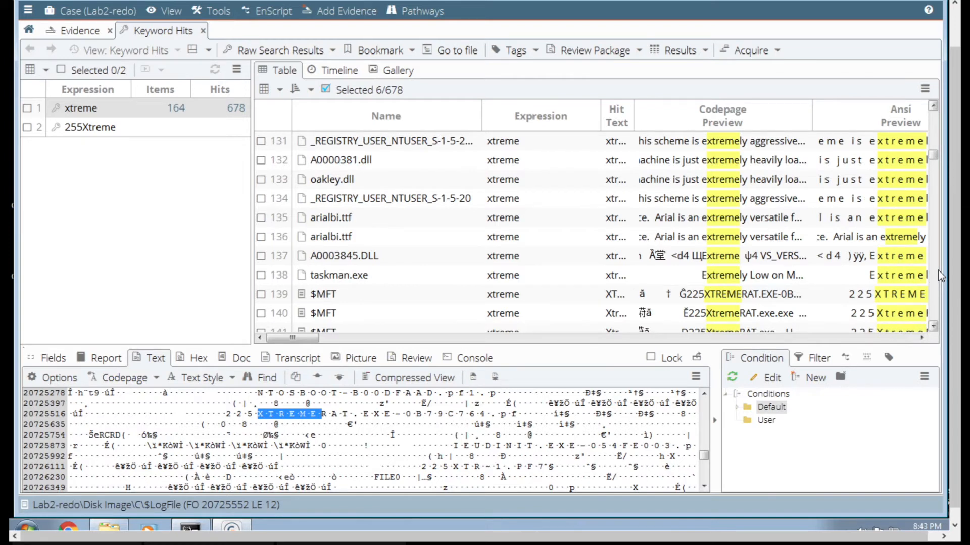
left_click(939, 275)
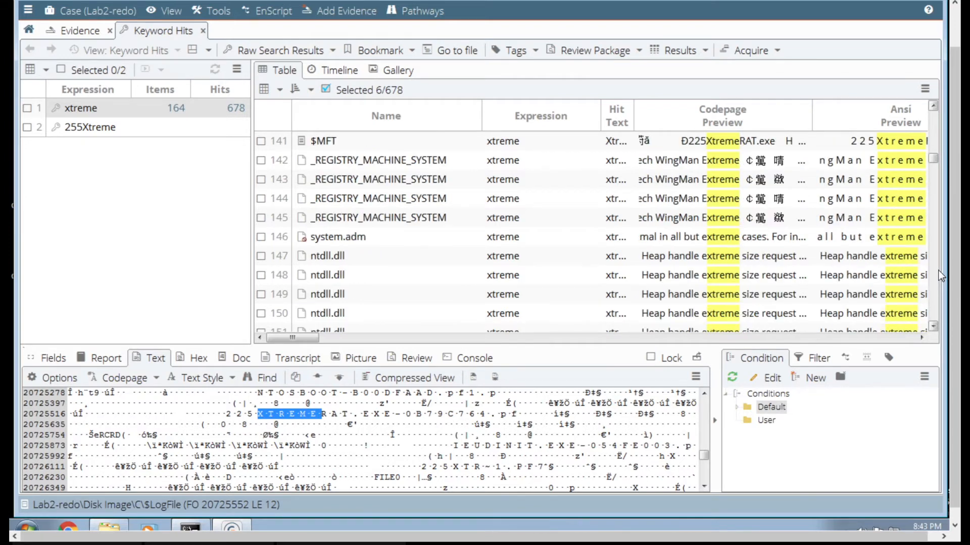
left_click(933, 106)
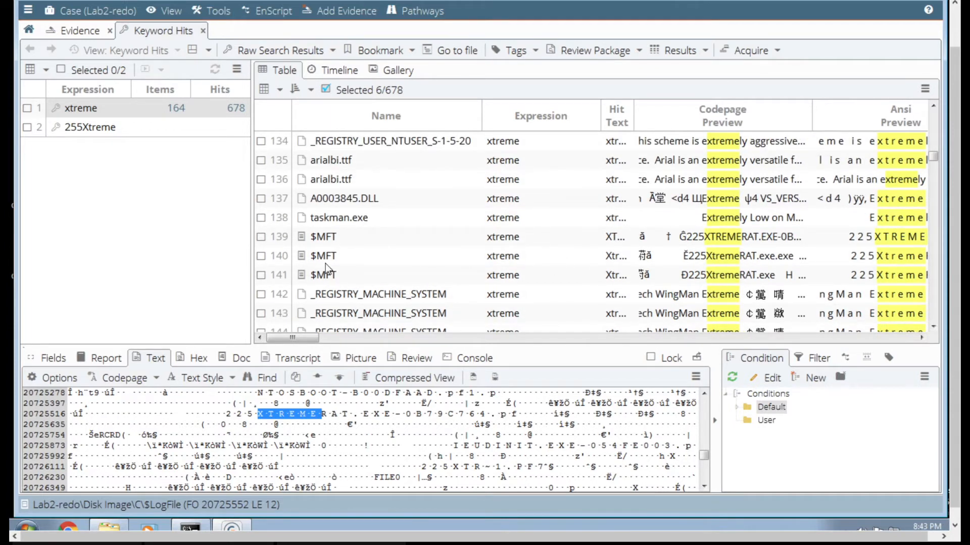
left_click(322, 256)
left_click(261, 256)
left_click(261, 276)
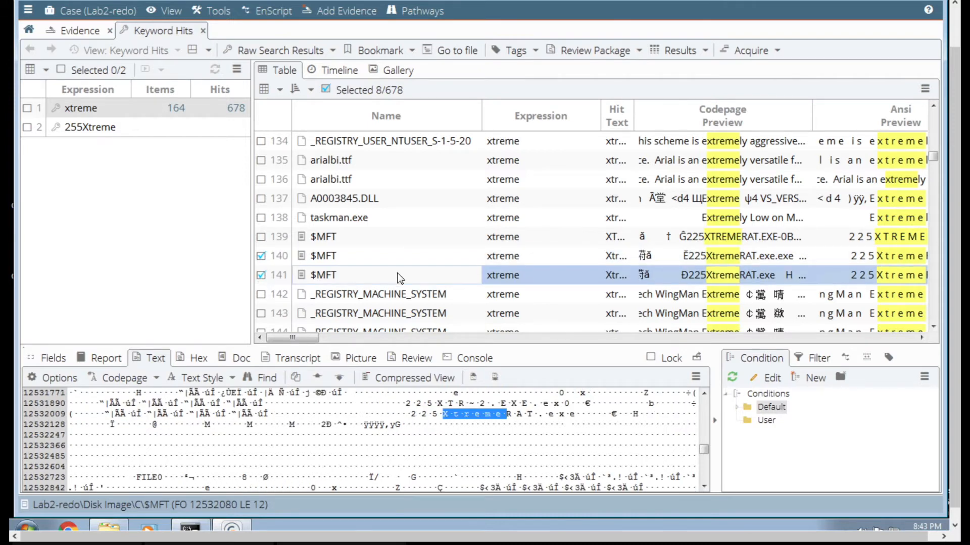
left_click(261, 237)
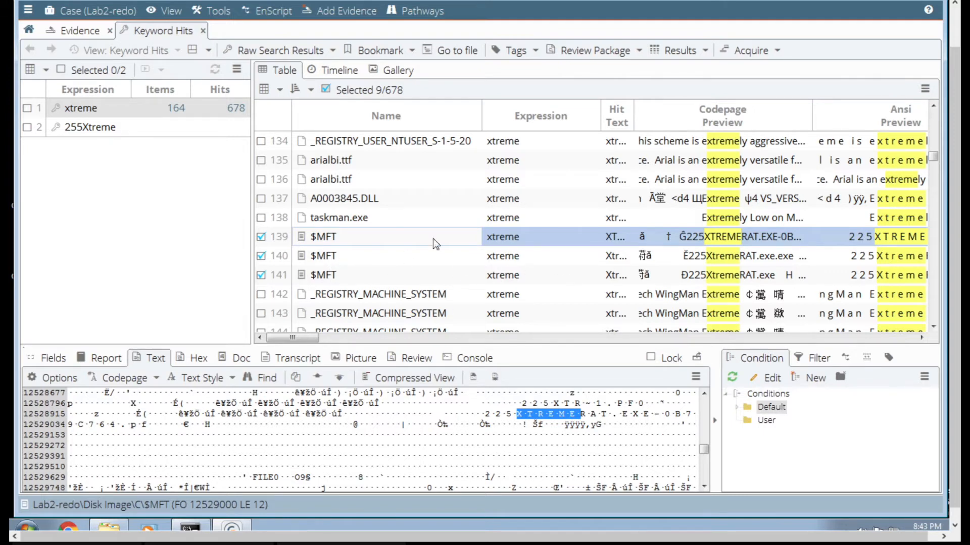
- Check the two 225XTREMERAT.EXE-0B79C764.pf prefetch hits in rows 171 and 172
left_click(938, 306)
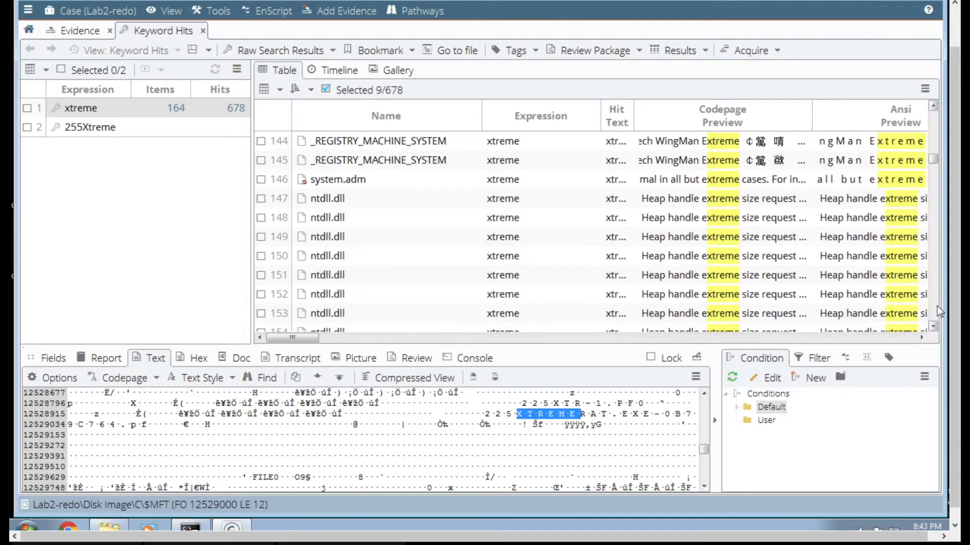
left_click(937, 306)
left_click(938, 306)
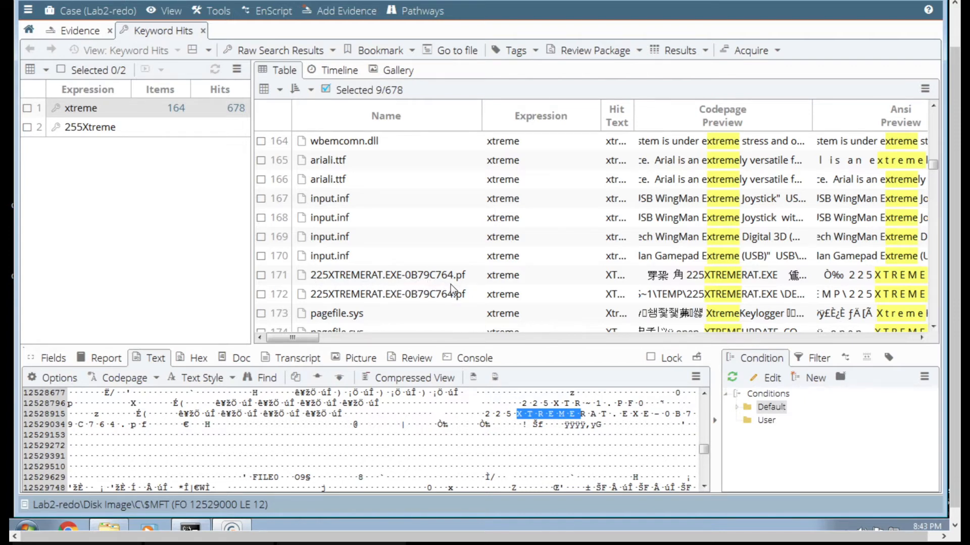
left_click(261, 275)
left_click(261, 295)
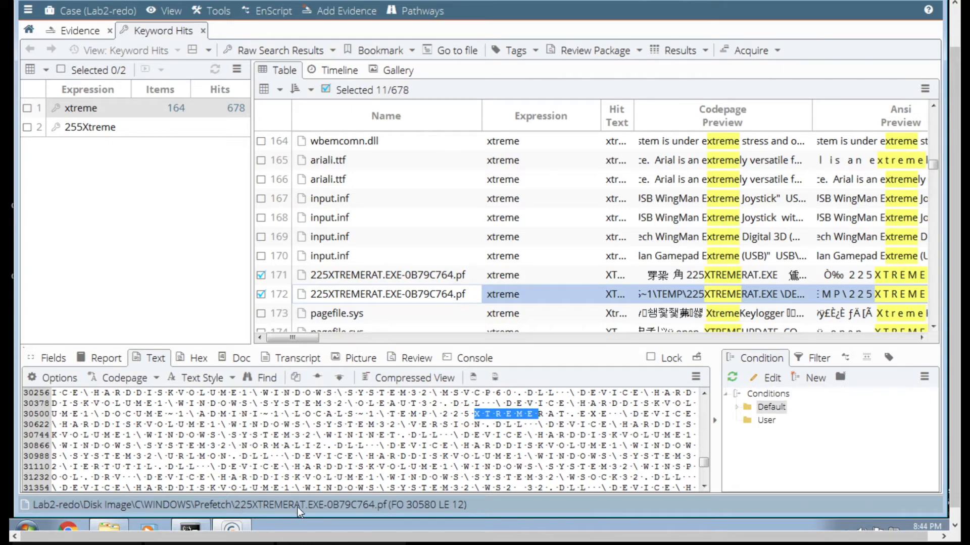
- Examine the accessed, created and written times of the 225XTREMERAT.EXE-0B79C764.pf hits and compare them with the timeline in the text notes
left_click(550, 338)
left_click(550, 338)
left_click(550, 338)
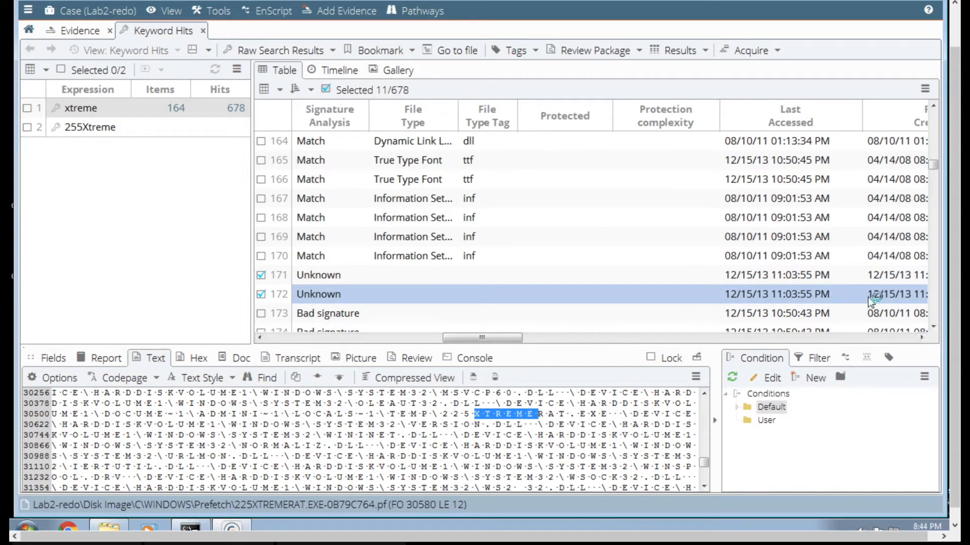
left_click(921, 337)
left_click(921, 337)
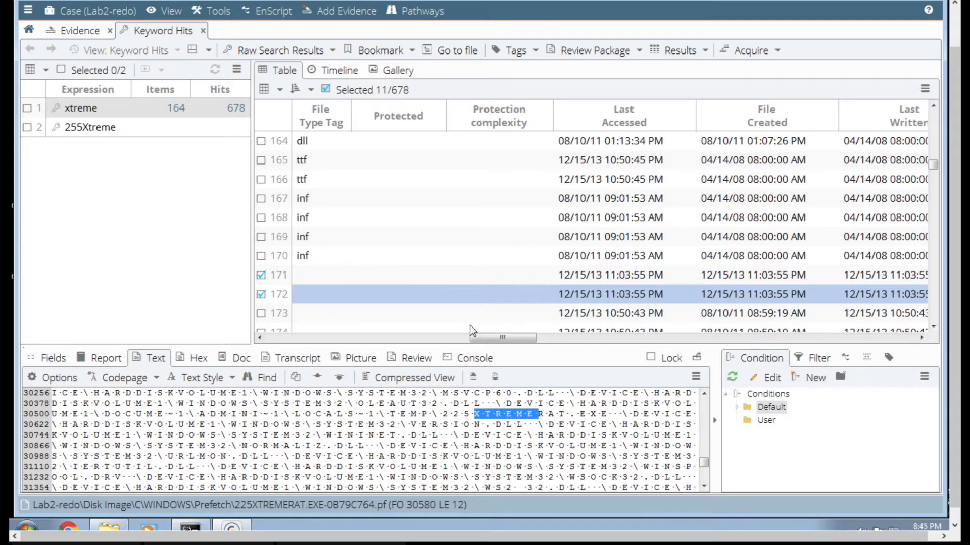
key("ctrl+Left")
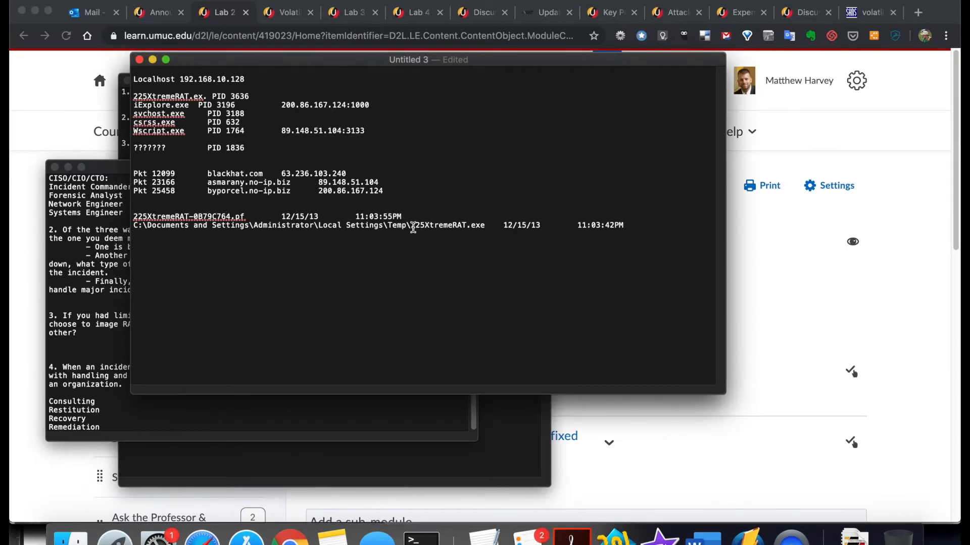
key("ctrl+Right")
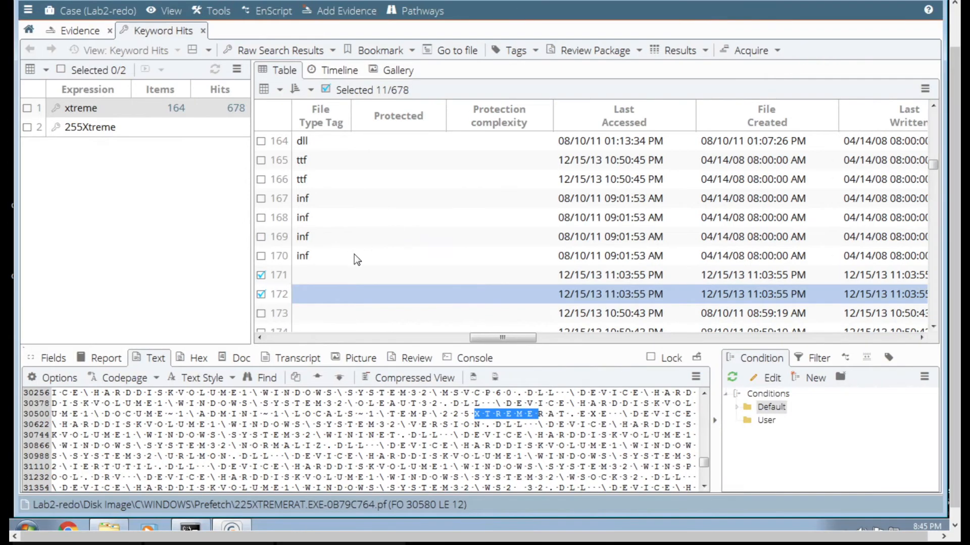
left_click(285, 335)
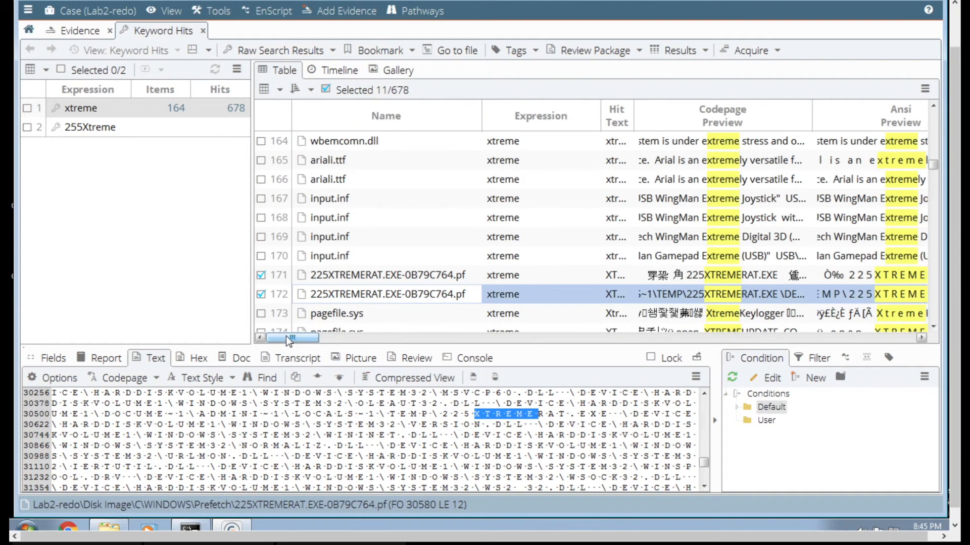
- Display the report for the prefetch hit in row 172 and choose RTF as its export format
left_click(101, 358)
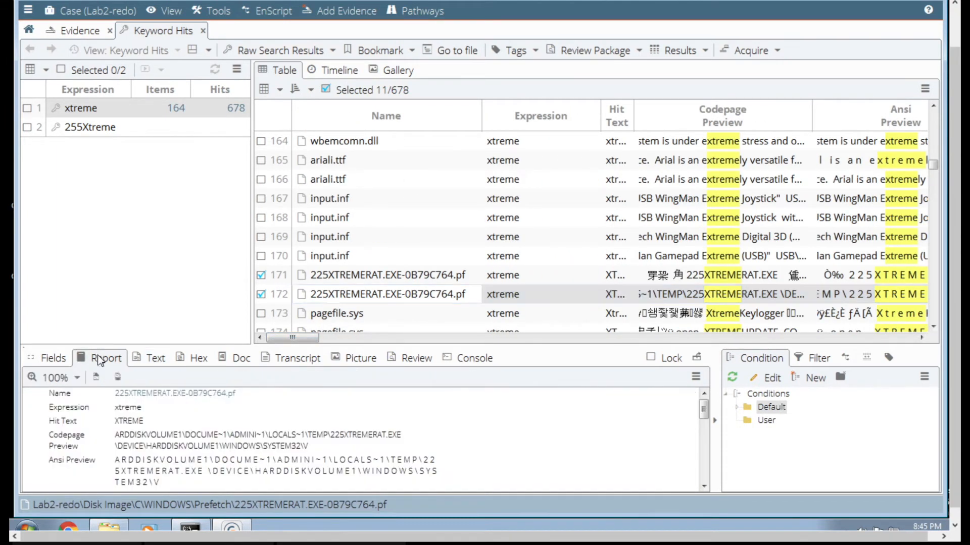
right_click(165, 412)
left_click(269, 254)
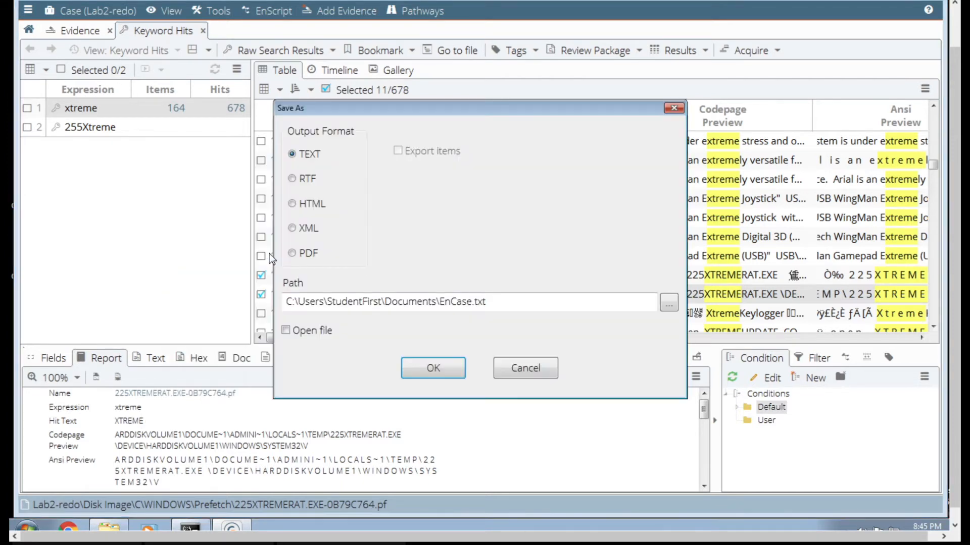
left_click(304, 180)
- Export the prefetch hit's report as 225XtremeRAT-p.rtf into the Lab2 case's Documents folder
left_click(669, 302)
left_click(462, 243)
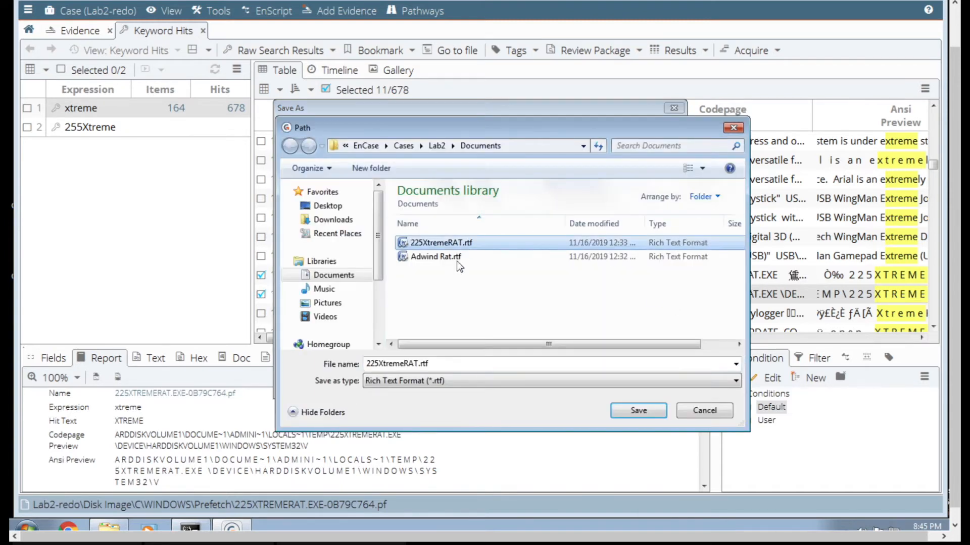
double_click(418, 364)
left_click(420, 364)
type("-pf")
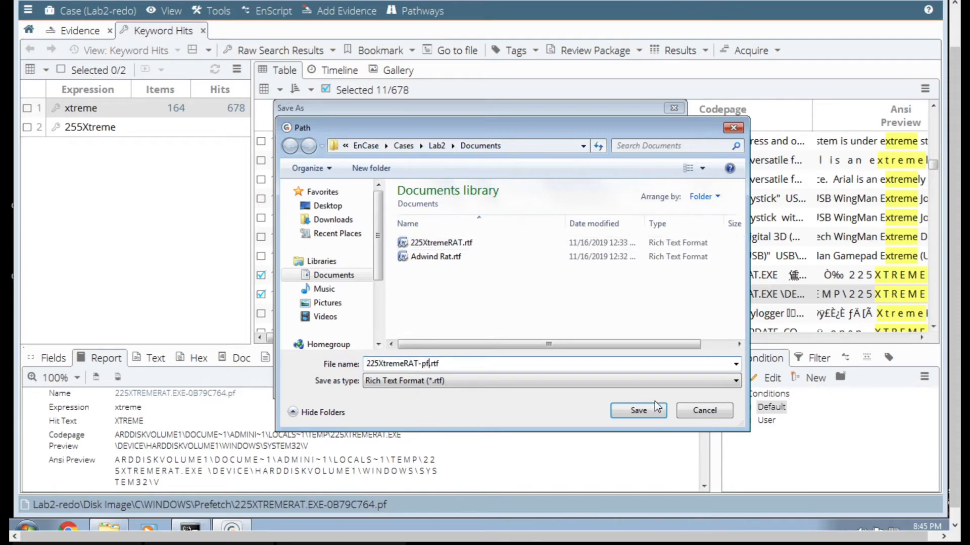
left_click(653, 409)
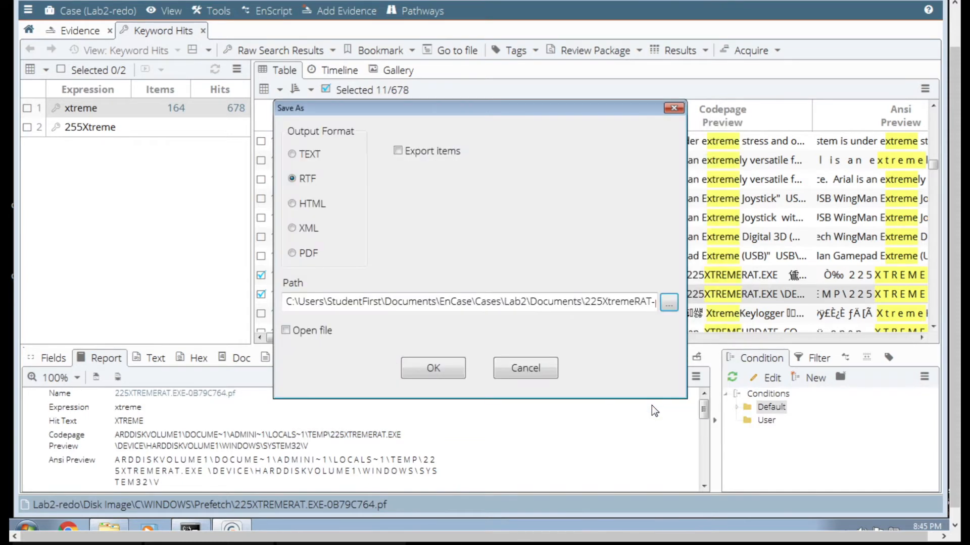
left_click(433, 366)
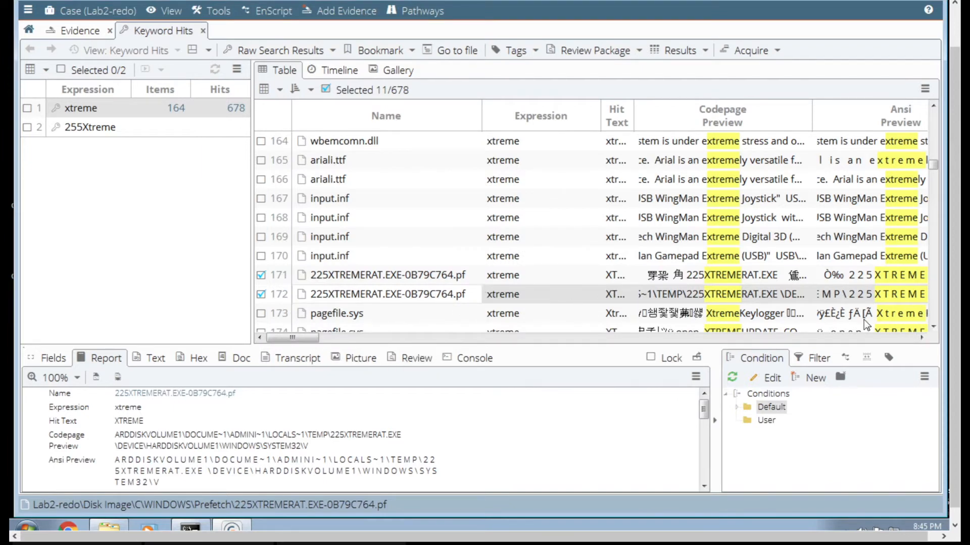
- Review the timestamps, hash values and file paths in the report of the 225XTREMERAT.EXE-0B79C764.pf hit
scroll(219, 459, "down", 5)
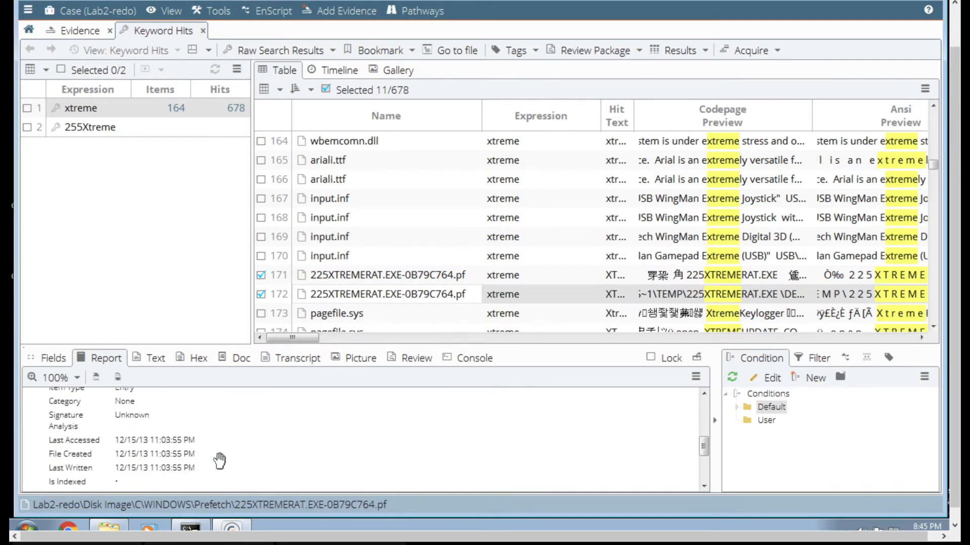
scroll(219, 461, "down", 3)
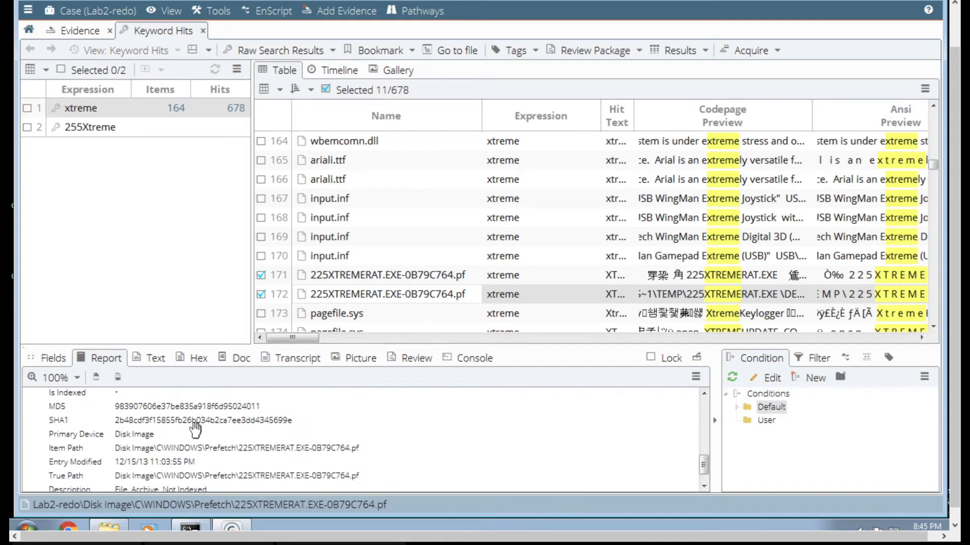
scroll(196, 429, "up", 8)
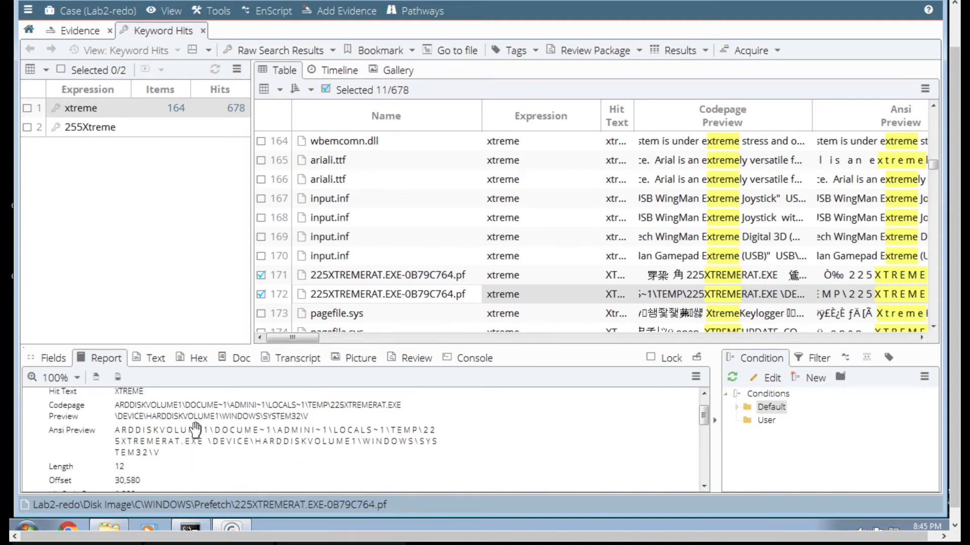
- Look through the pagefile.sys hits from row 173 onward, including the report of the SOFTWARE\XtremeRAT hit in row 175
left_click(935, 308)
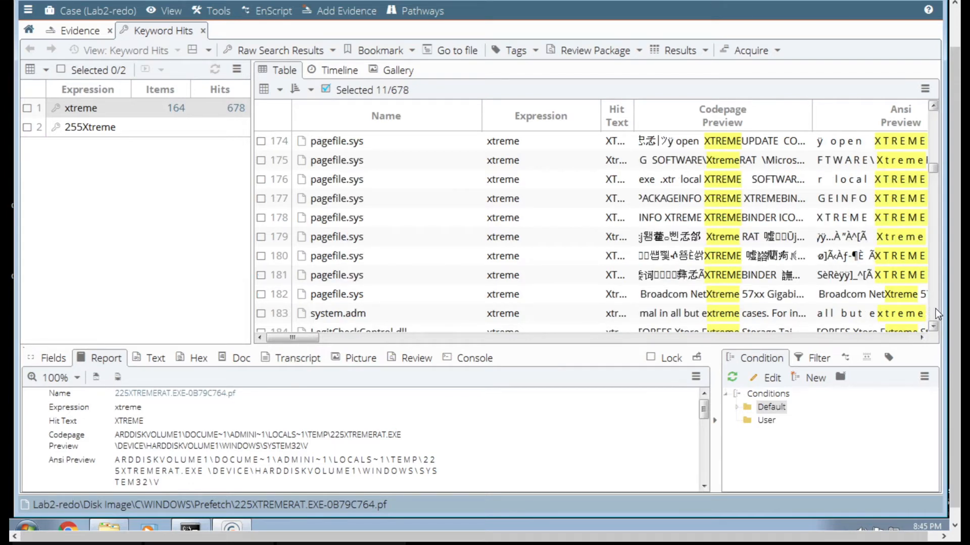
left_click(692, 162)
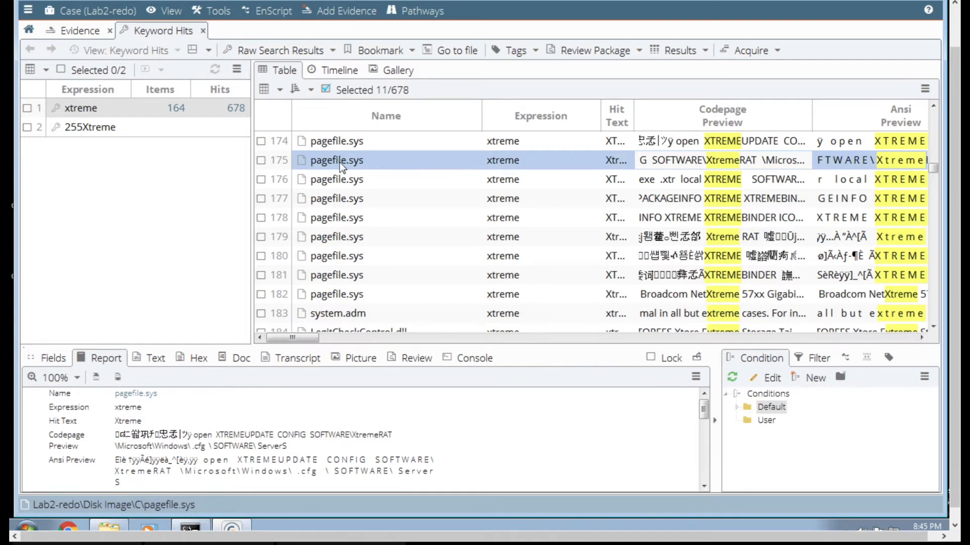
left_click(934, 106)
left_click(934, 106)
left_click(934, 106)
left_click(933, 106)
left_click(934, 106)
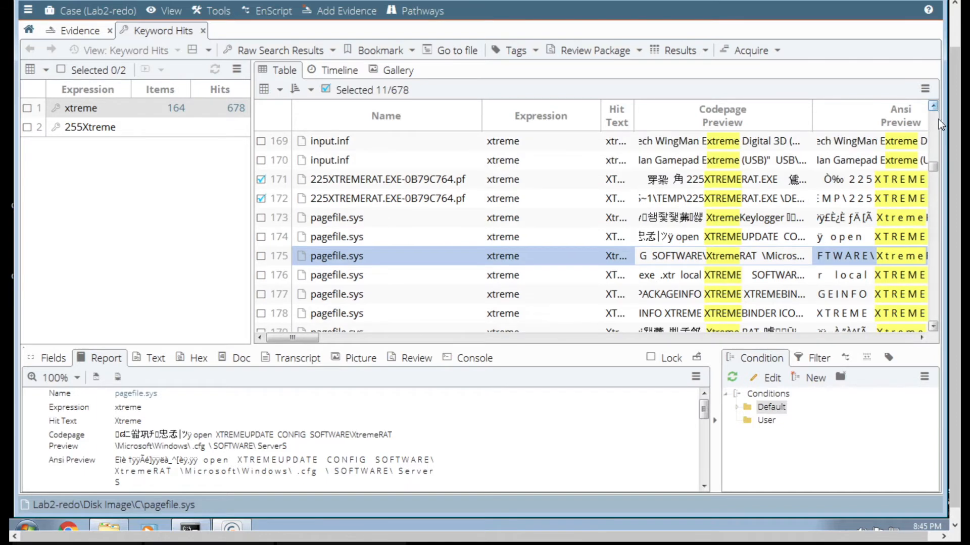
left_click(935, 326)
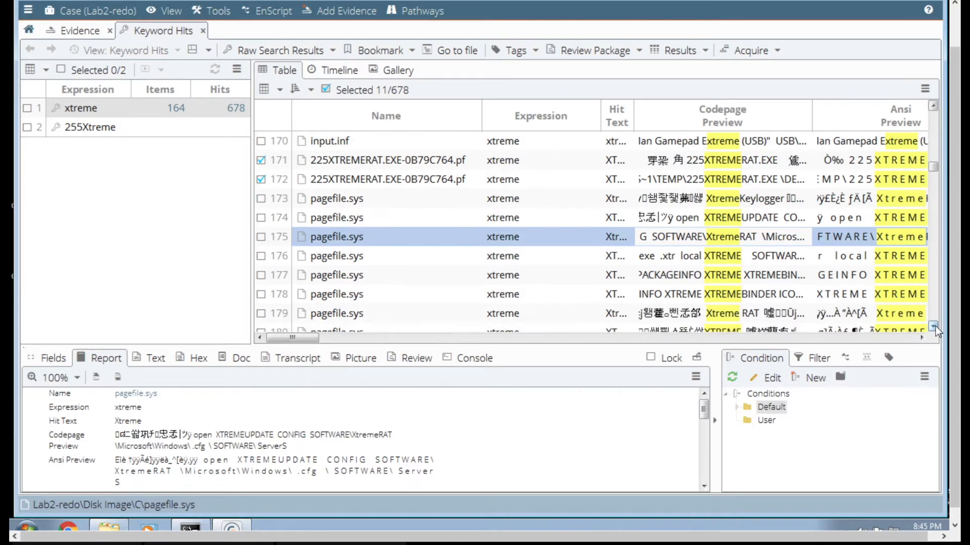
left_click(935, 326)
left_click(935, 326)
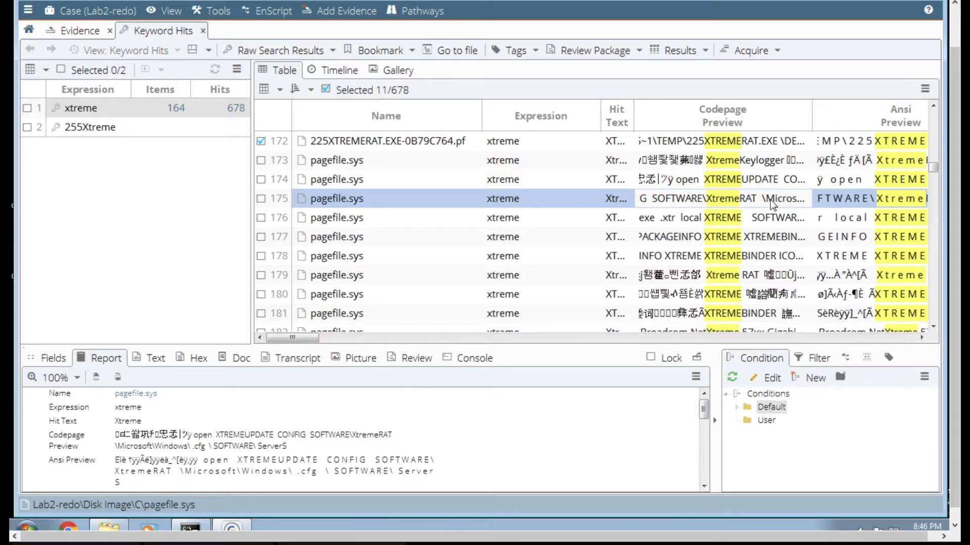
- Read the full report of the pagefile.sys XtremeKeylogger hit in row 173, down to its path and description
left_click(743, 162)
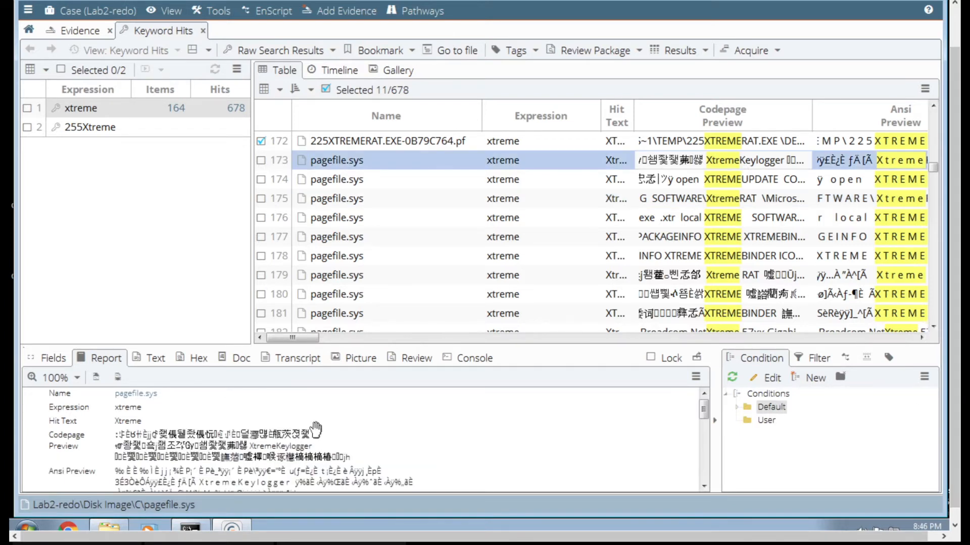
scroll(281, 451, "down", 5)
scroll(281, 451, "up", 3)
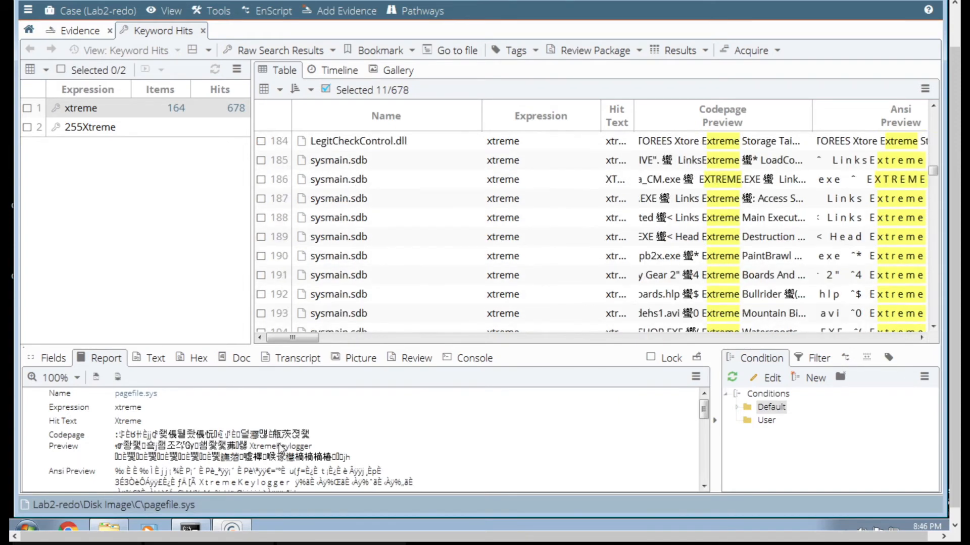
left_click(703, 485)
left_click(704, 486)
left_click(703, 485)
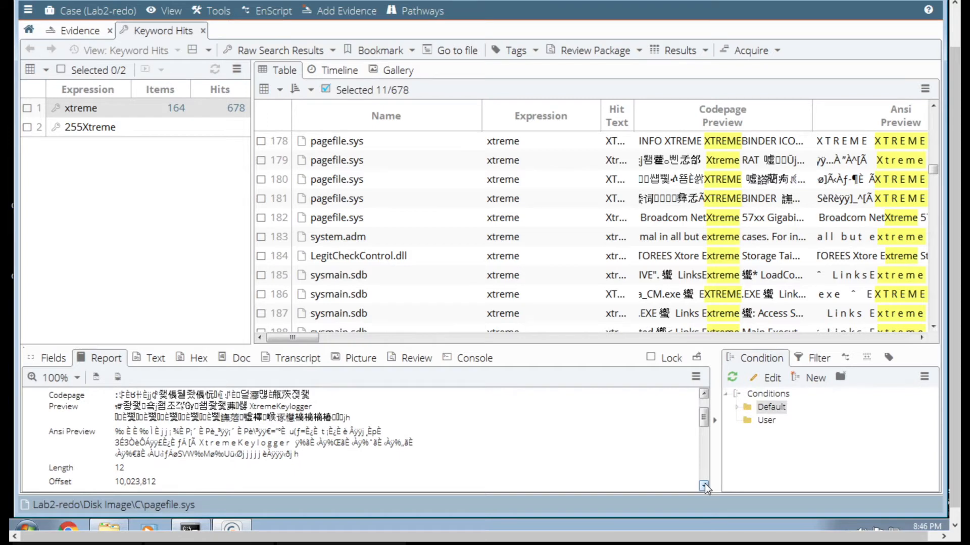
left_click(704, 485)
left_click(704, 485)
left_click(704, 484)
left_click(704, 485)
left_click(704, 484)
left_click(704, 485)
left_click(704, 485)
left_click(704, 485)
left_click(704, 485)
left_click(703, 485)
left_click(704, 485)
left_click(704, 484)
left_click(704, 485)
left_click(704, 485)
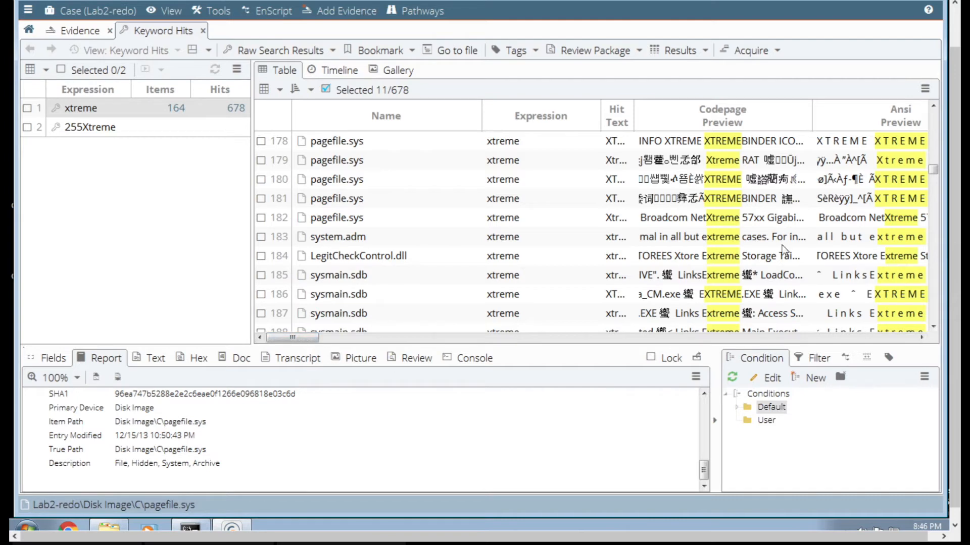
- Mark the pagefile.sys XtremeKeylogger hit in row 173 for selection
left_click(934, 107)
left_click(934, 107)
left_click(934, 107)
left_click(934, 107)
left_click(934, 107)
left_click(933, 107)
left_click(933, 107)
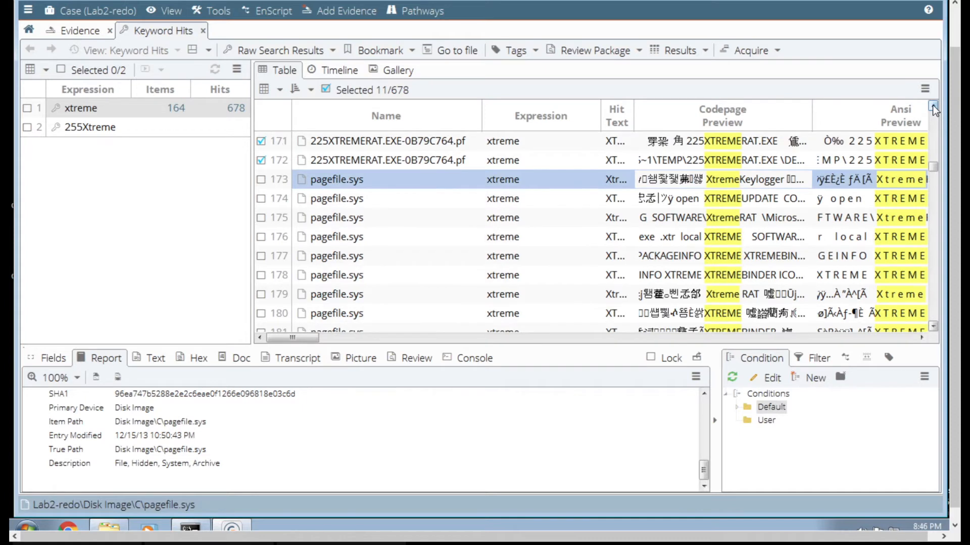
left_click(261, 180)
- View the reports of the pagefile.sys hits in rows 174, 175 and 176 one after another and mark each hit
left_click(331, 198)
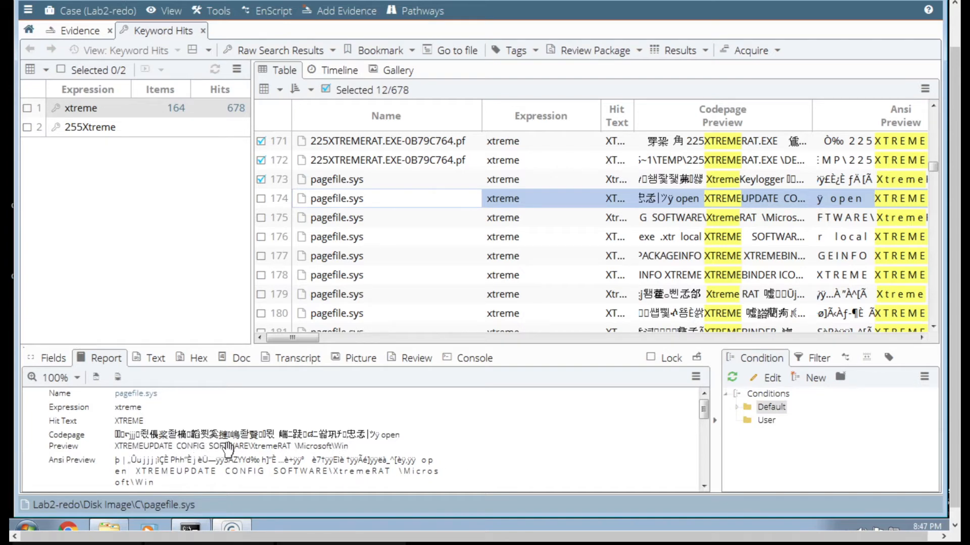
left_click(261, 199)
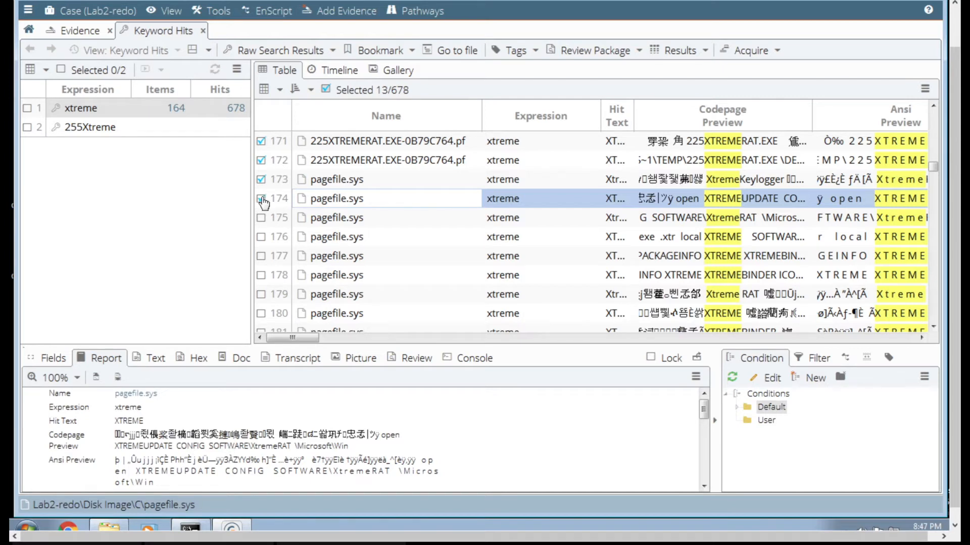
left_click(335, 217)
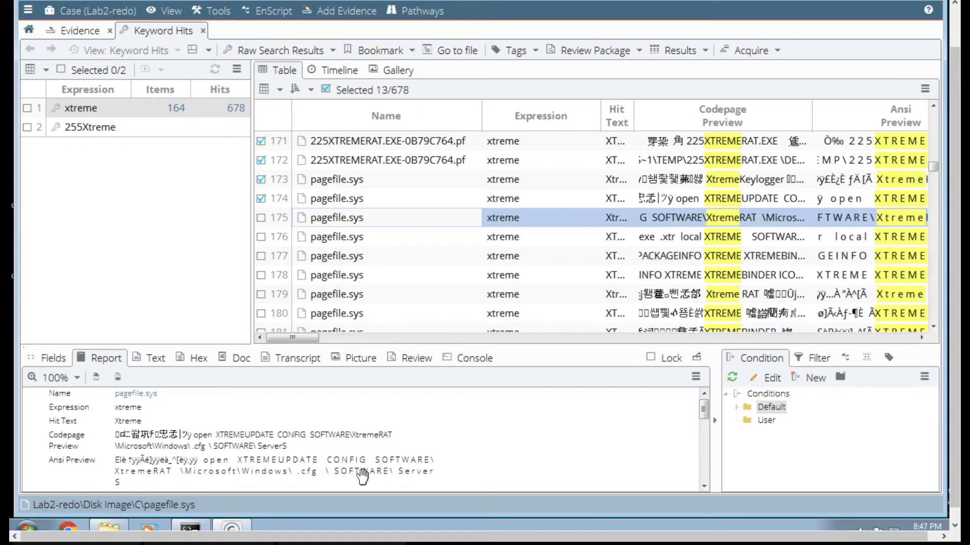
left_click(261, 219)
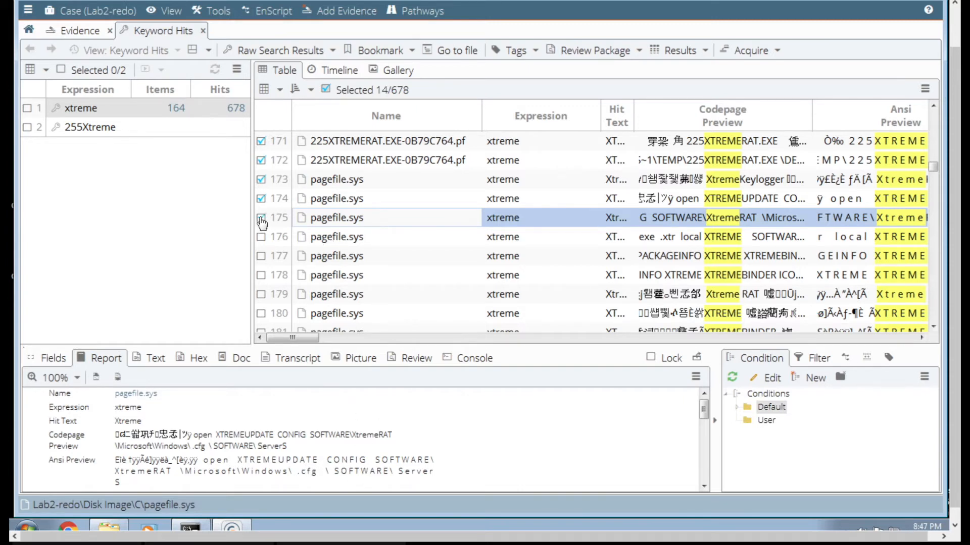
left_click(369, 237)
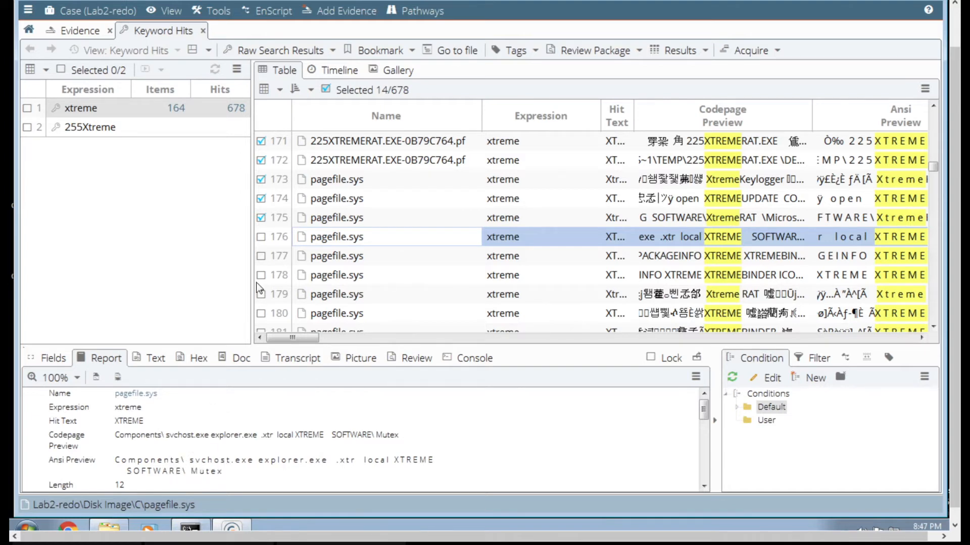
left_click(262, 238)
- View the report of the pagefile.sys PACKAGEINFO hit in row 177 and mark the XTREMEBINDER hits in rows 177 and 178
left_click(347, 257)
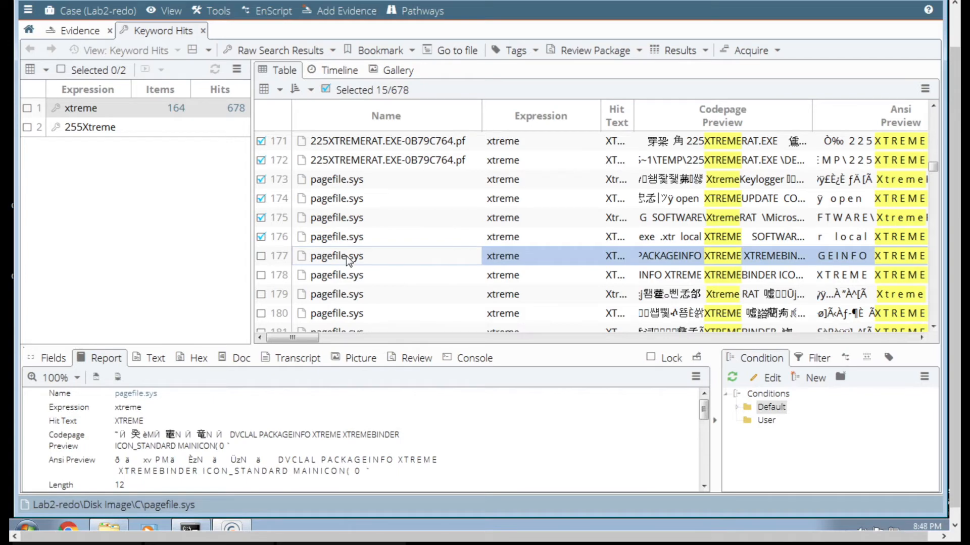
scroll(300, 443, "down", 3)
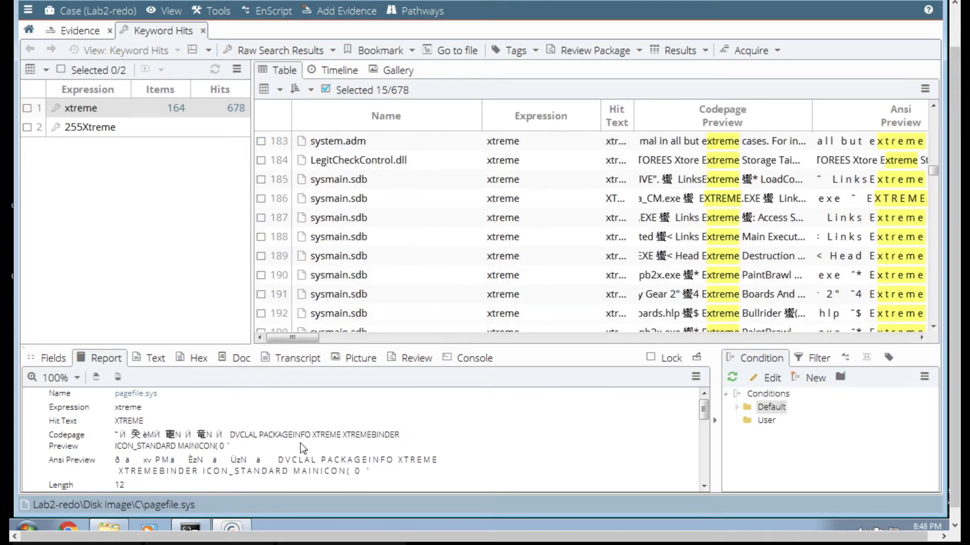
scroll(300, 443, "up", 4)
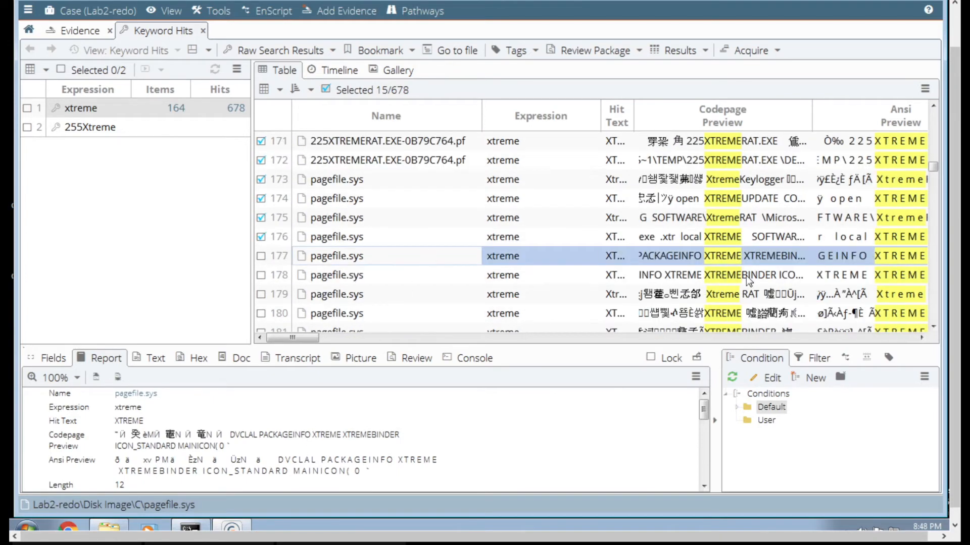
left_click(260, 276)
left_click(261, 256)
- View the reports of the pagefile.sys hits in rows 178 and 179 and mark the Xtreme RAT hit in row 179
left_click(340, 277)
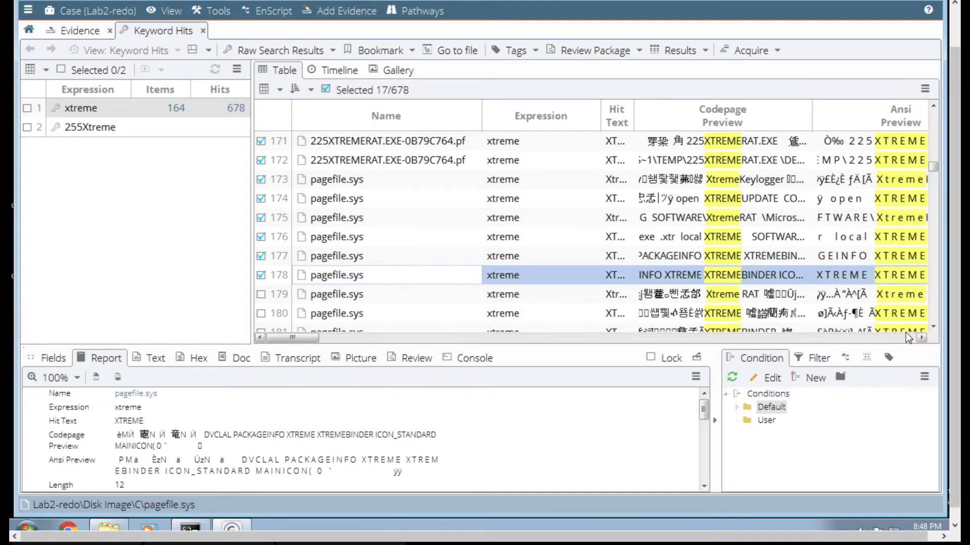
left_click(933, 326)
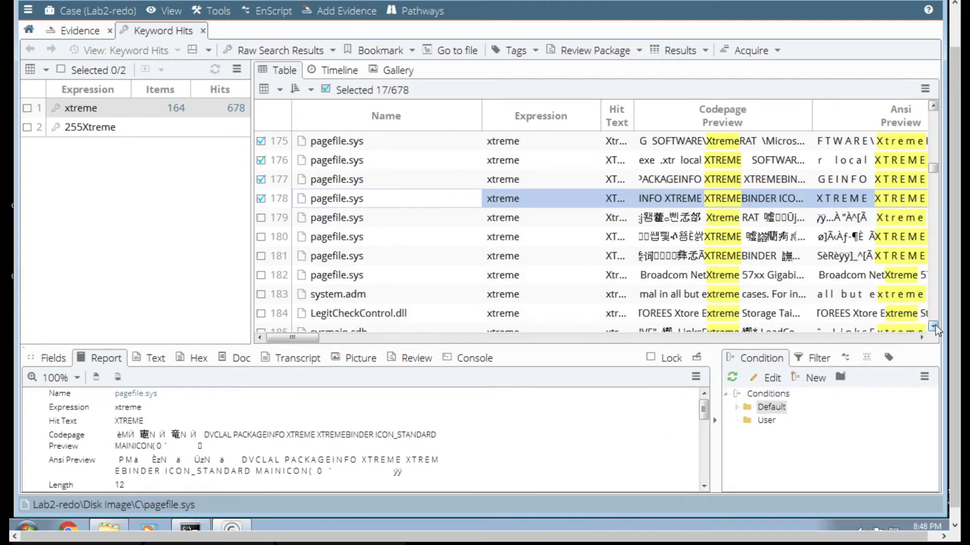
left_click(721, 220)
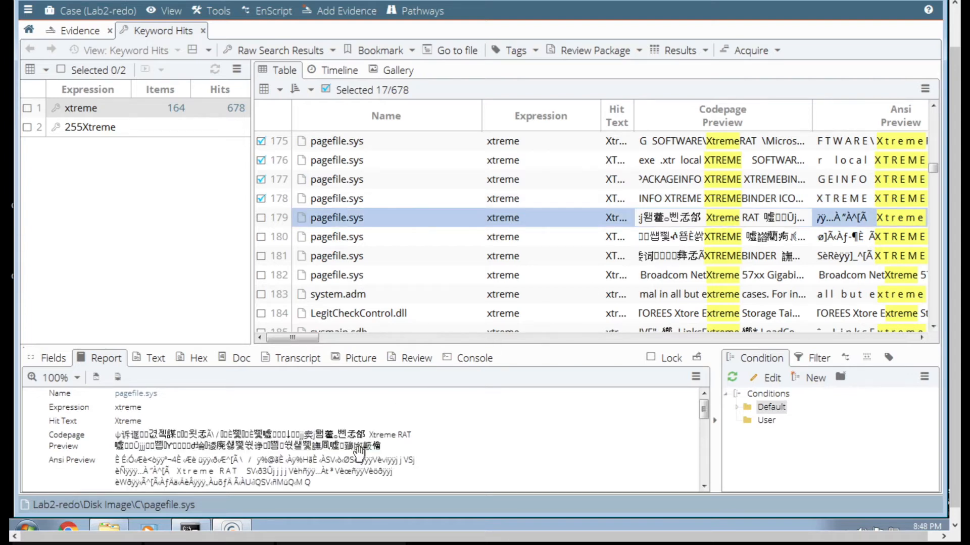
left_click(262, 219)
- Examine the report of the pagefile.sys hit in row 180, including its timestamps and hashes, and open the XTREMEBINDER report in row 181
left_click(346, 239)
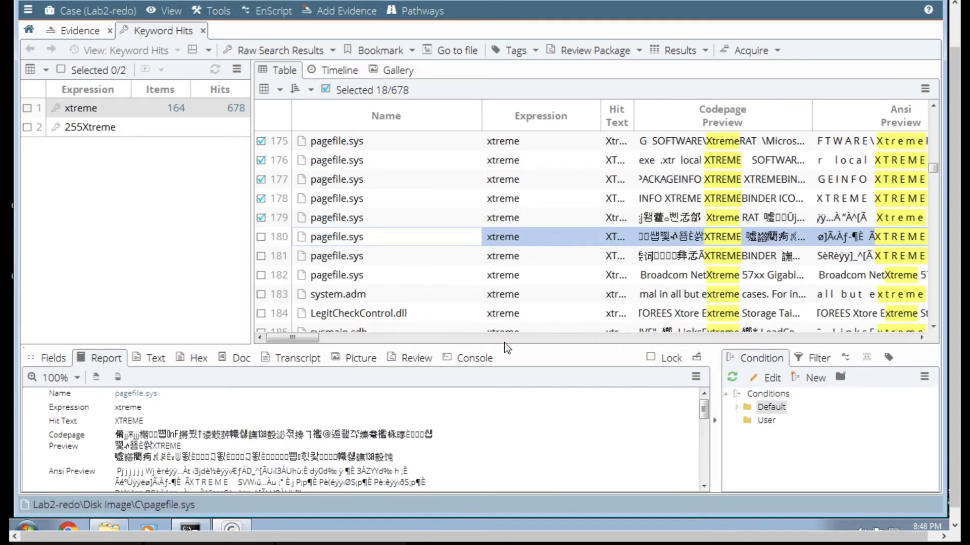
left_click(704, 487)
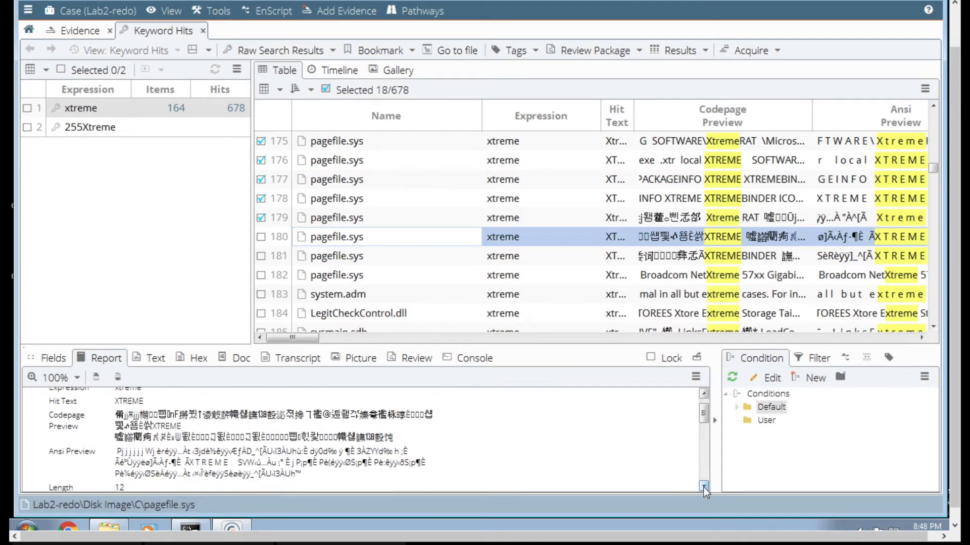
left_click(704, 486)
left_click(704, 486)
left_click(704, 487)
left_click(704, 486)
left_click(704, 487)
left_click(704, 487)
left_click(704, 487)
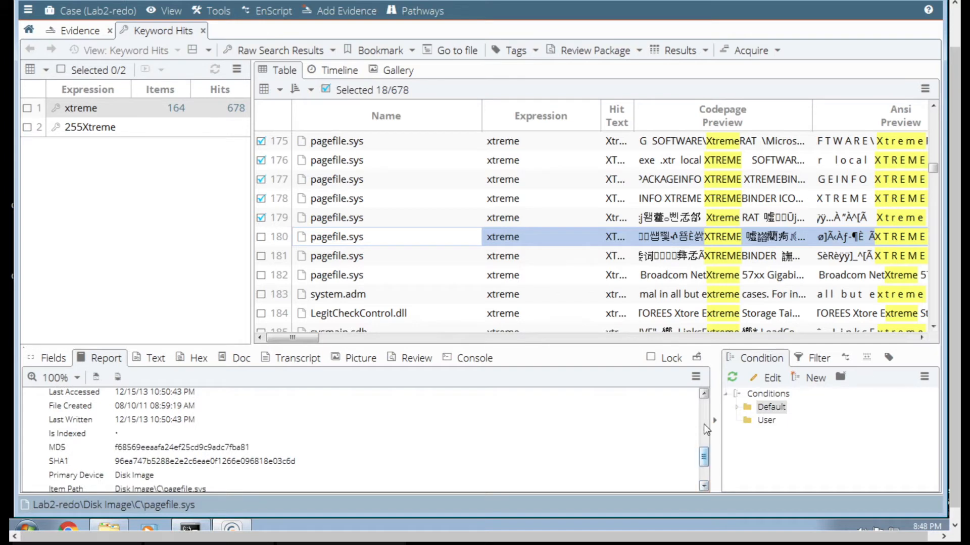
left_click(705, 394)
left_click(706, 401)
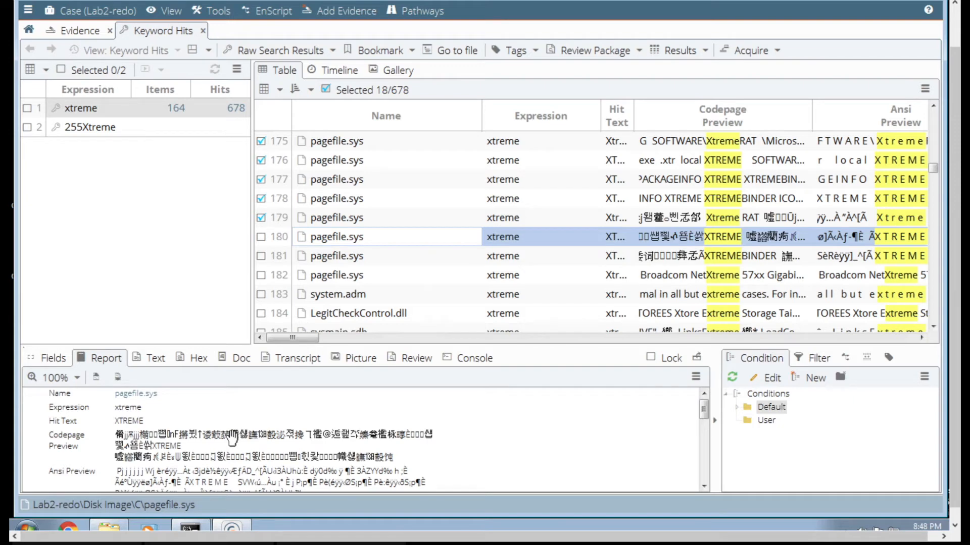
left_click(359, 259)
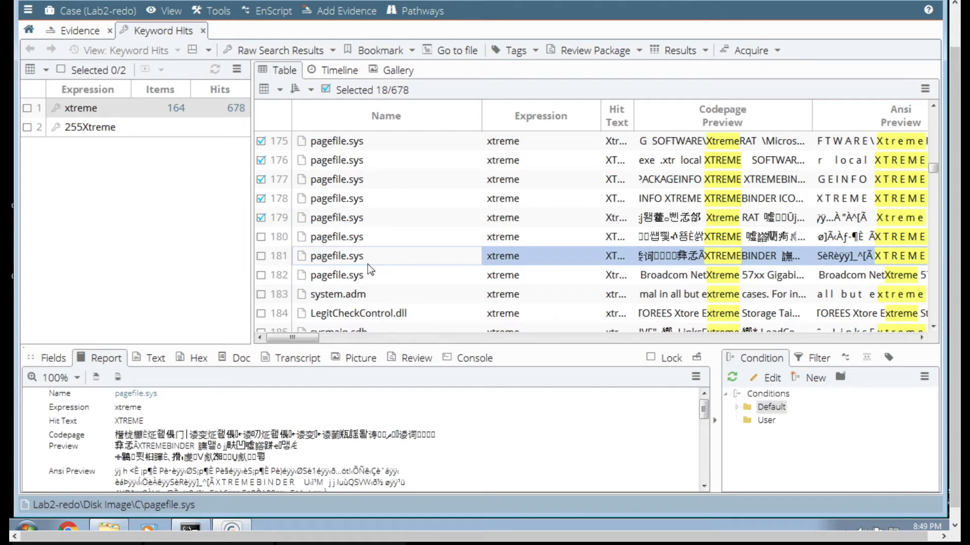
- Mark the pagefile.sys XTREME hits in rows 180 and 181
left_click(260, 256)
left_click(261, 238)
scroll(537, 245, "down", 4)
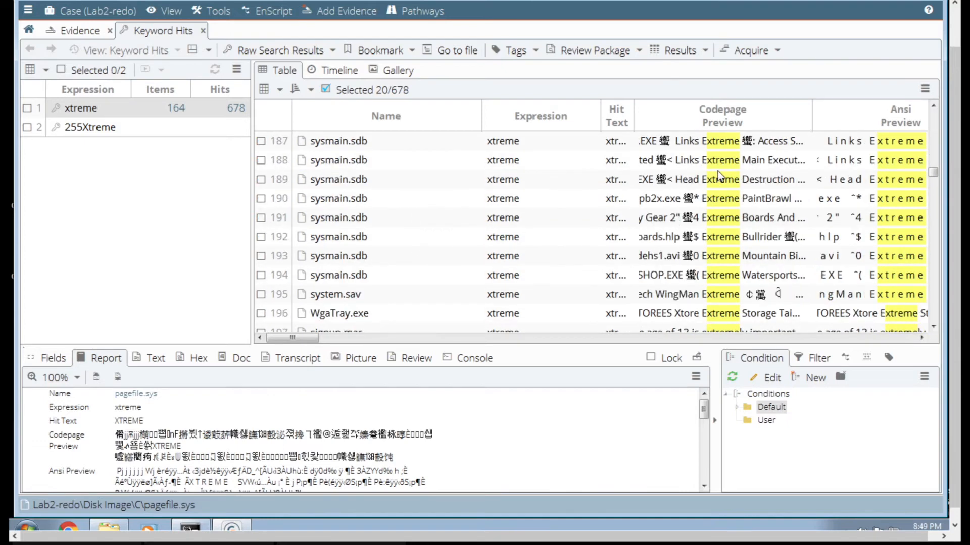
scroll(717, 171, "up", 2)
scroll(718, 170, "up", 1)
- View the reports of the pagefile.sys hits in rows 179 and 182 and the system.adm hit in row 183
left_click(718, 164)
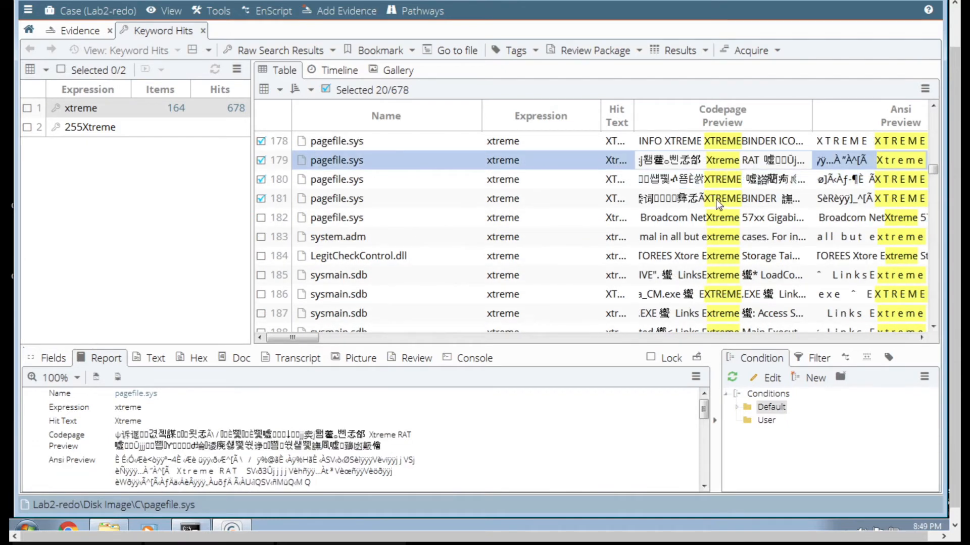
left_click(713, 218)
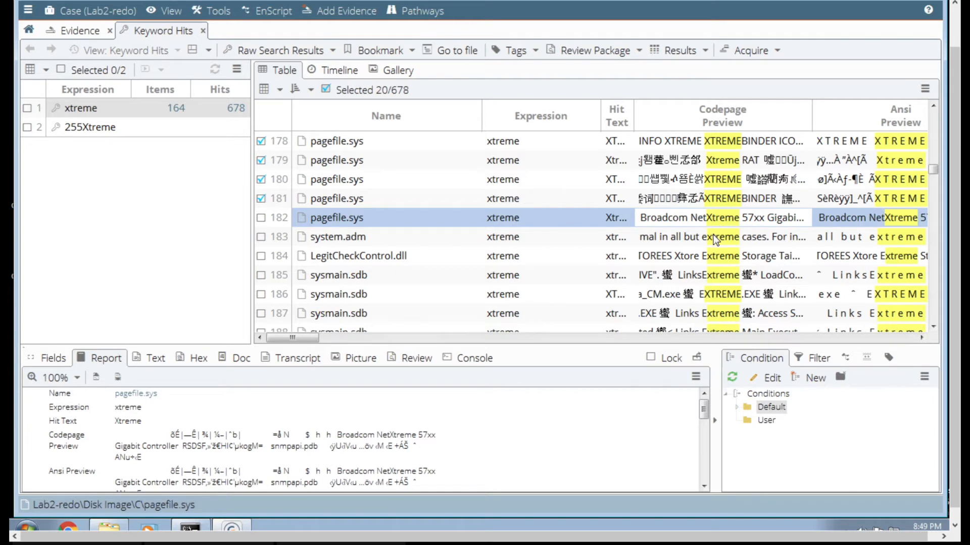
left_click(715, 241)
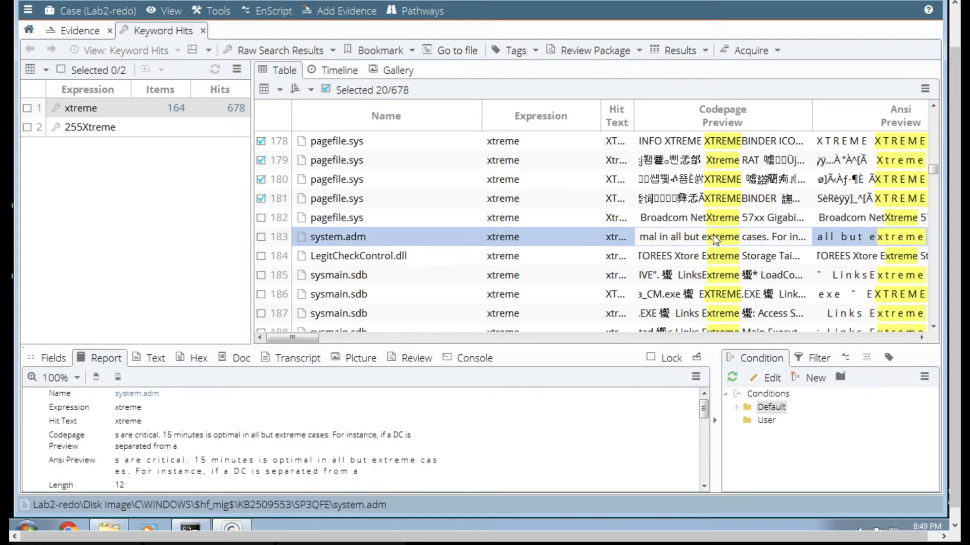
- Browse the following hits for XtremeRAT entries and open the report of the NTUSER.DAT 225XtremeRAT.exe hit in row 217
scroll(717, 260, "down", 3)
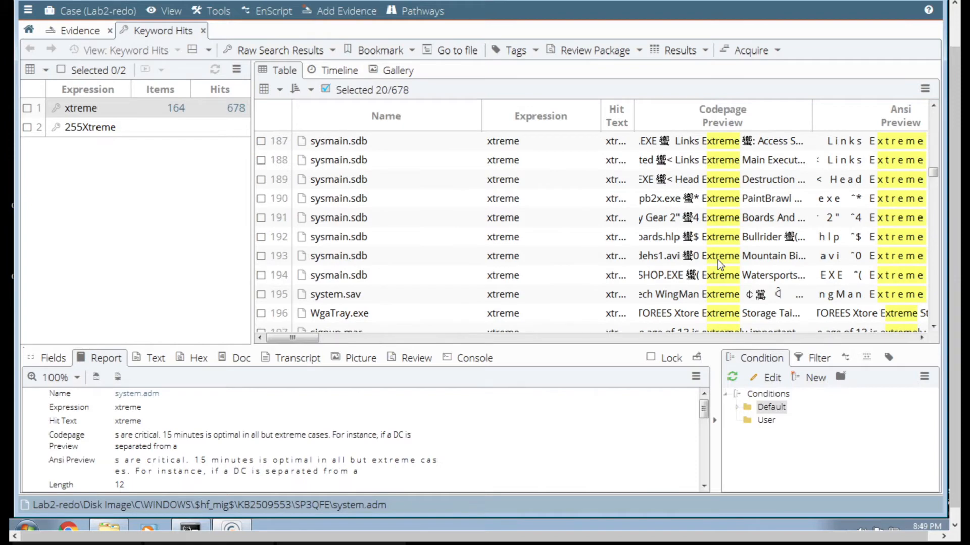
scroll(717, 260, "down", 10)
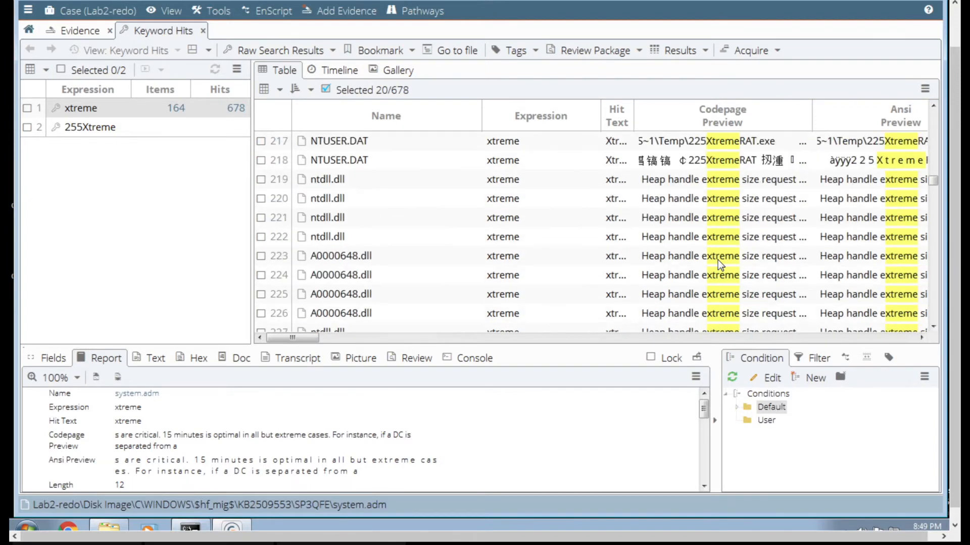
scroll(717, 259, "up", 3)
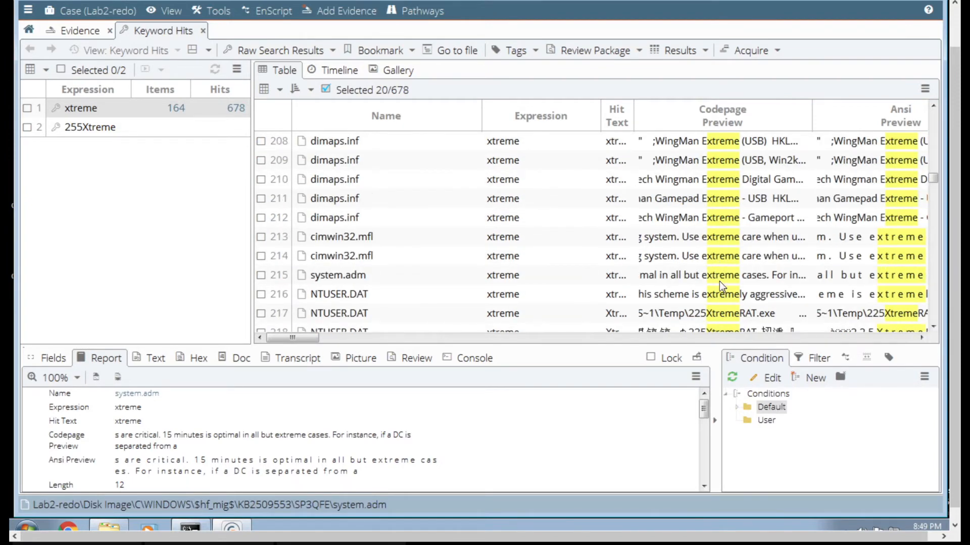
left_click(722, 316)
scroll(656, 298, "down", 4)
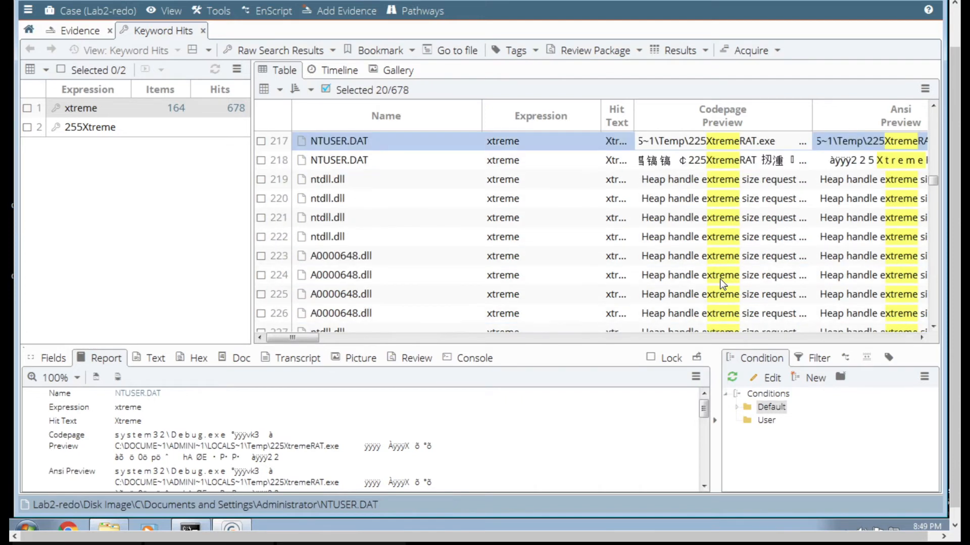
scroll(337, 159, "up", 3)
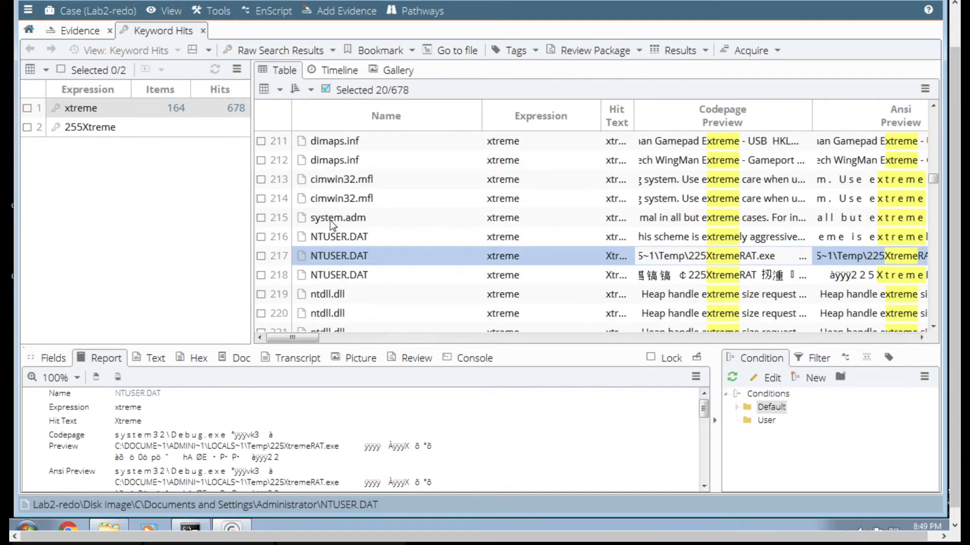
scroll(329, 220, "down", 2)
scroll(329, 220, "up", 1)
scroll(329, 220, "up", 1)
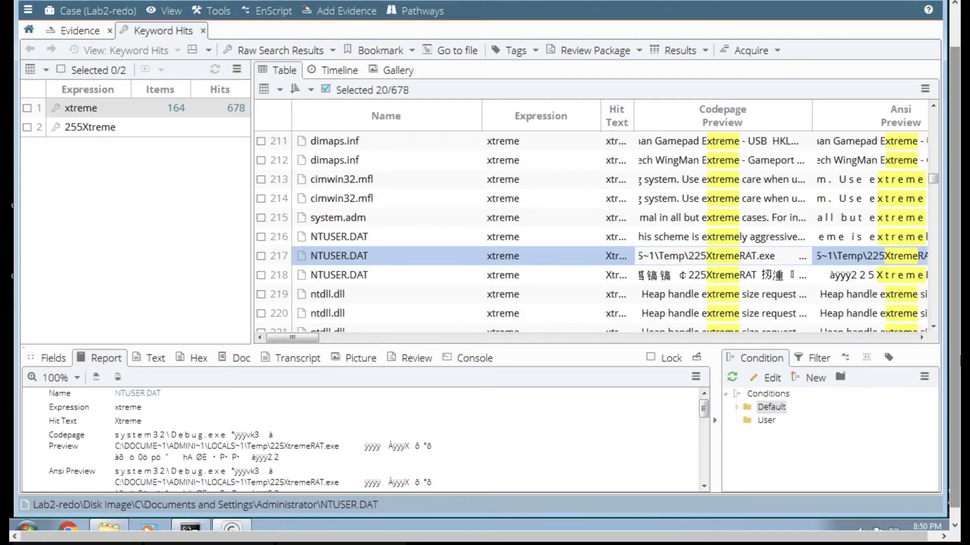
left_click(934, 327)
left_click(933, 327)
left_click(933, 327)
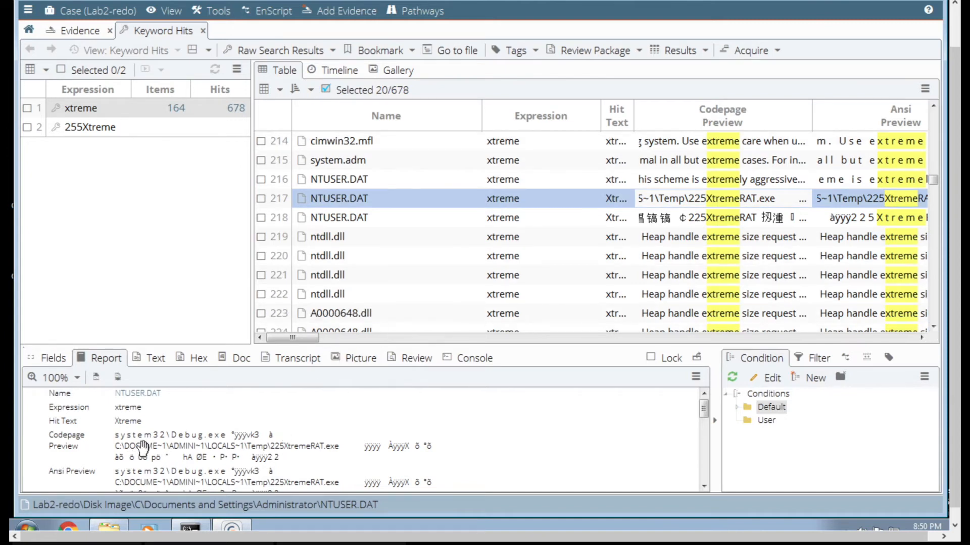
- Review the timestamps, hashes and text content of the NTUSER.DAT hit in row 217 and mark the hit
scroll(143, 448, "down", 4)
scroll(142, 448, "up", 6)
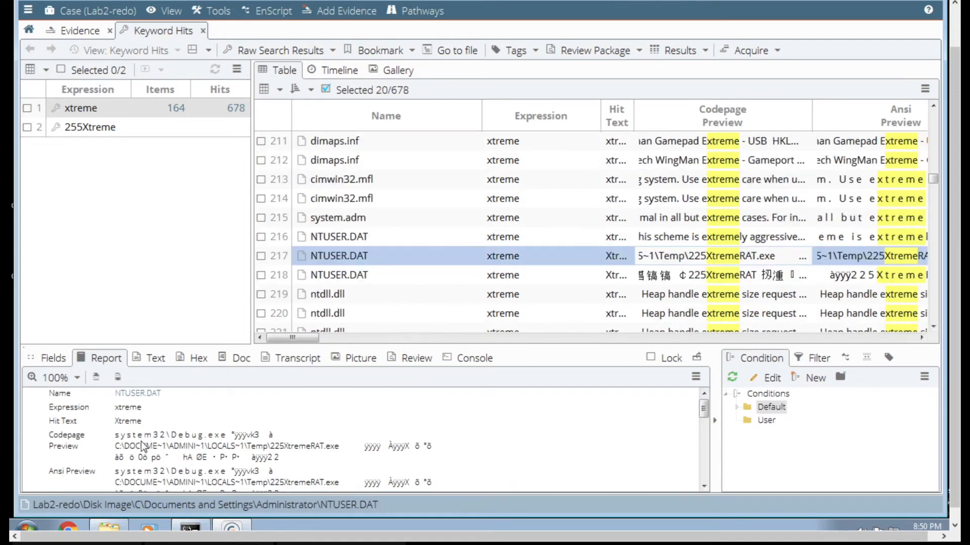
left_click(143, 448)
scroll(143, 447, "down", 6)
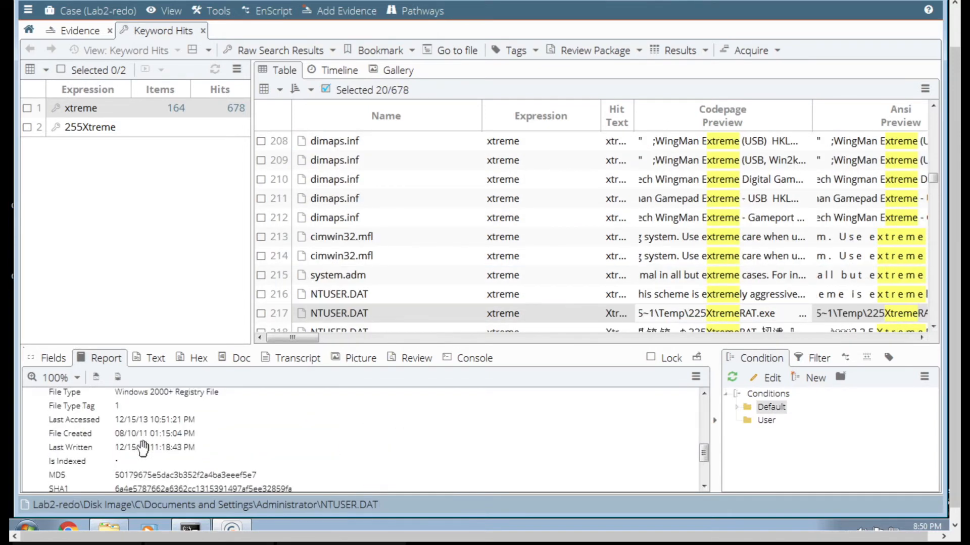
scroll(143, 449, "down", 3)
scroll(143, 449, "up", 8)
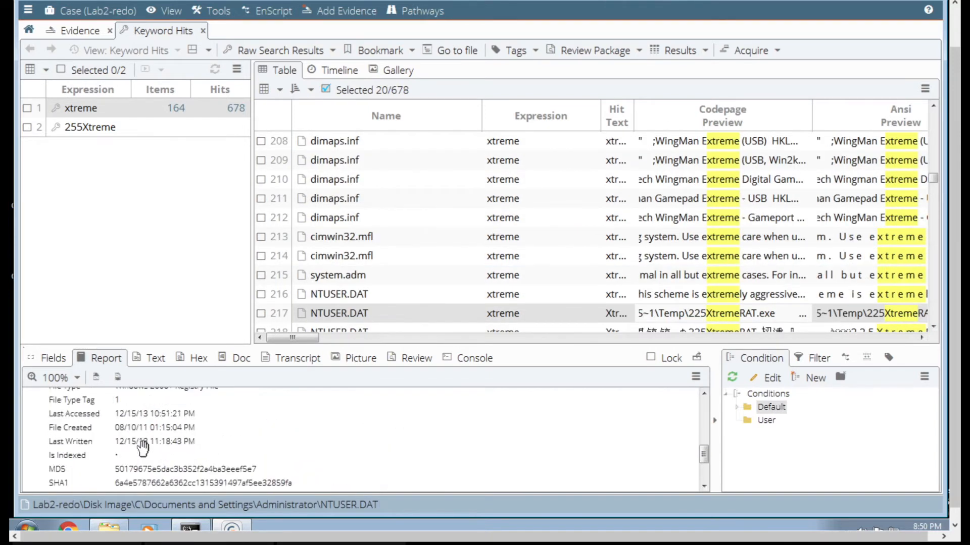
left_click(156, 362)
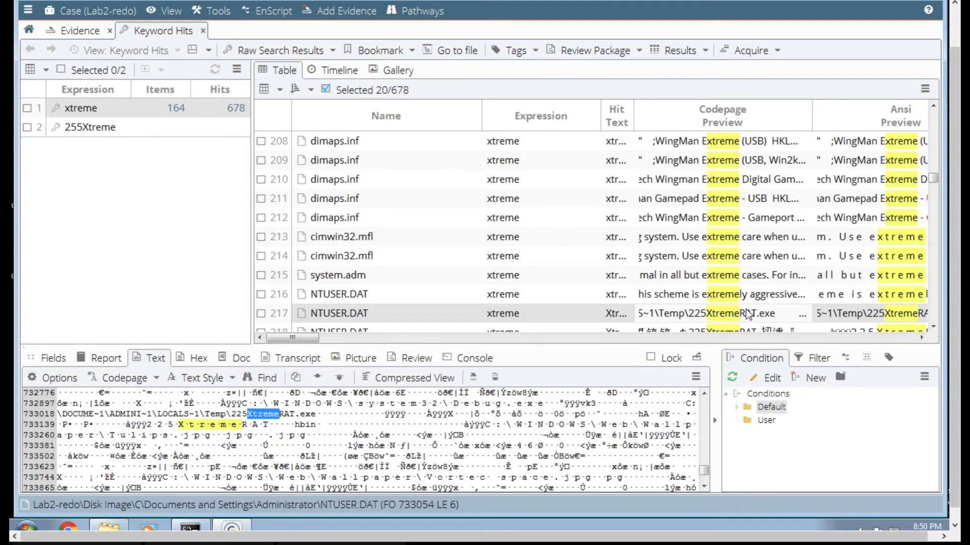
left_click(260, 316)
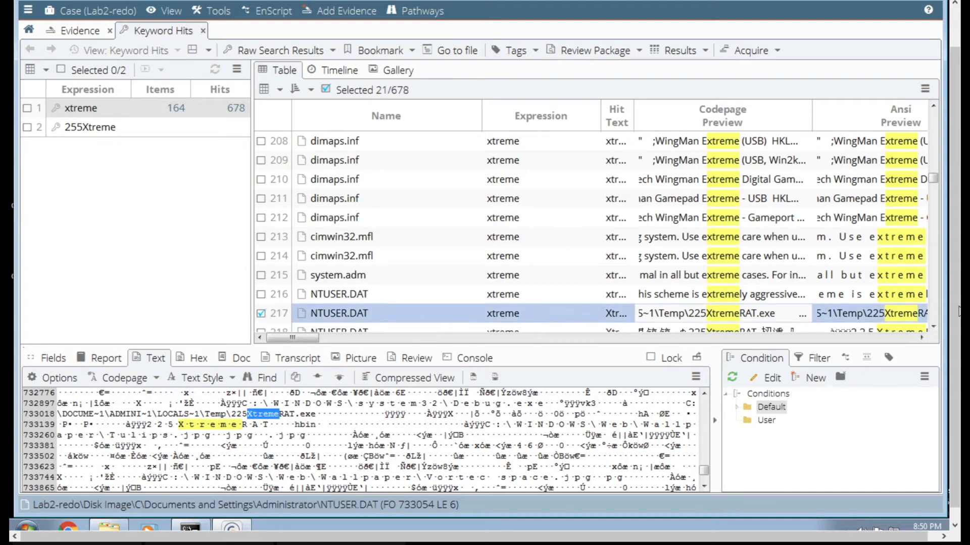
- View the 225XtremeRAT hit of NTUSER.DAT in row 218 as text and mark it
left_click(933, 327)
left_click(934, 326)
left_click(934, 327)
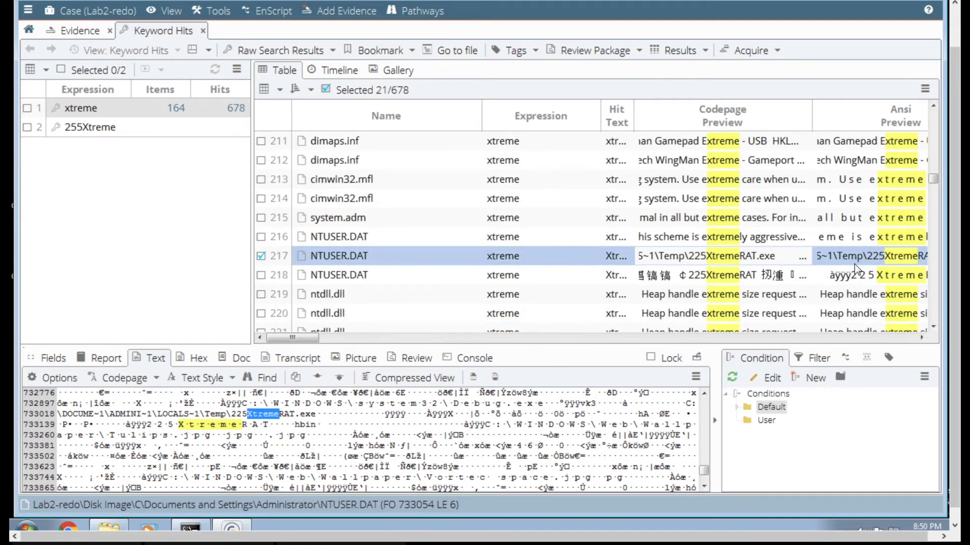
left_click(856, 275)
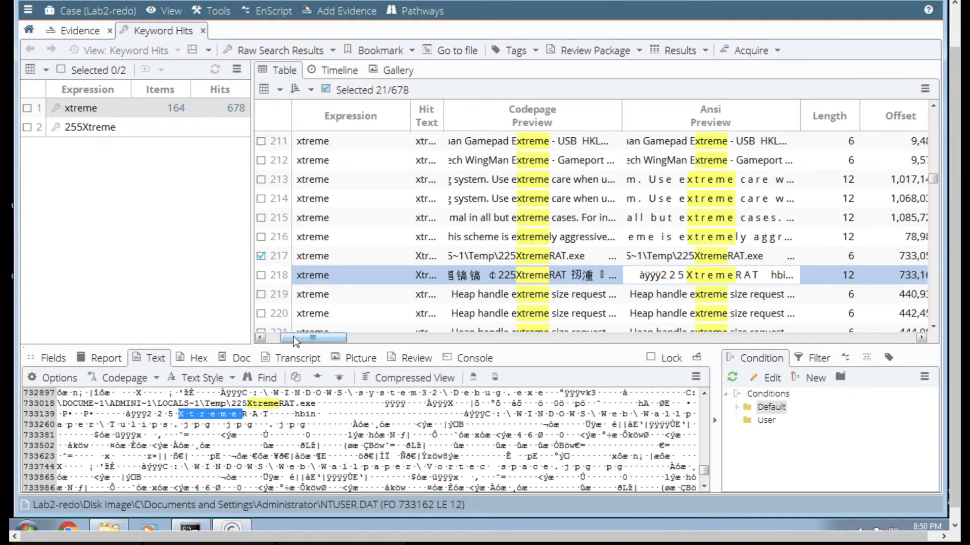
left_click(273, 335)
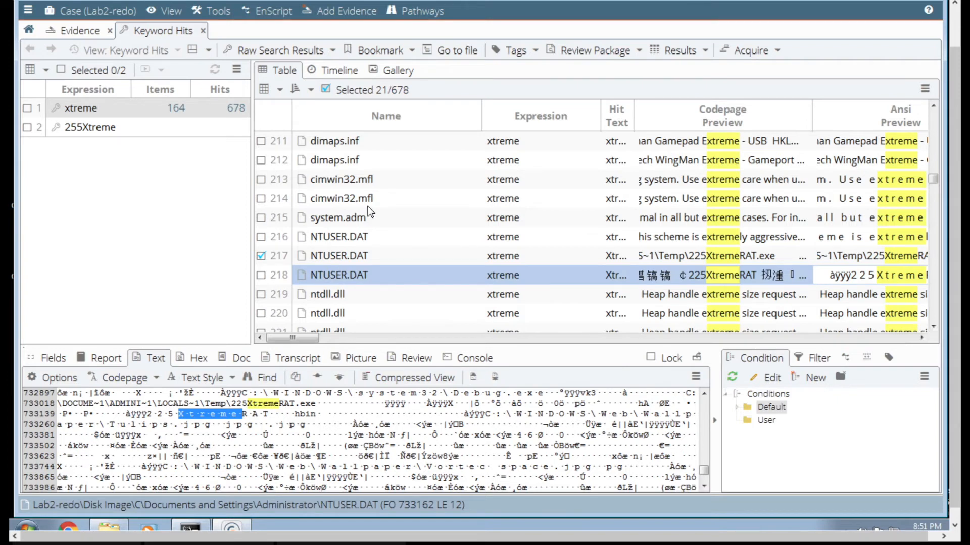
left_click(261, 276)
- Locate the Mft Artifact hits in rows 244 to 246 and examine their text for the XtremeRAT file entries
scroll(422, 295, "down", 5)
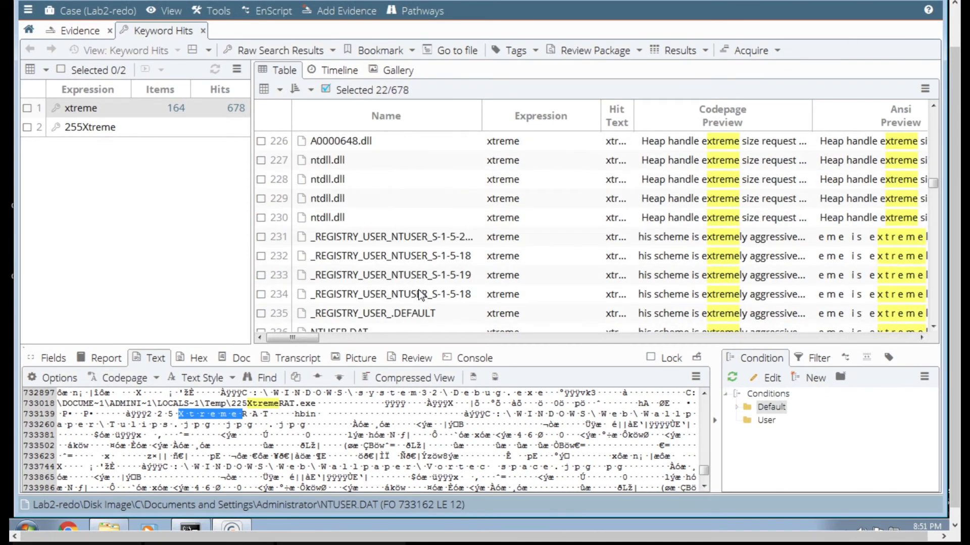
scroll(420, 295, "down", 7)
scroll(422, 296, "up", 4)
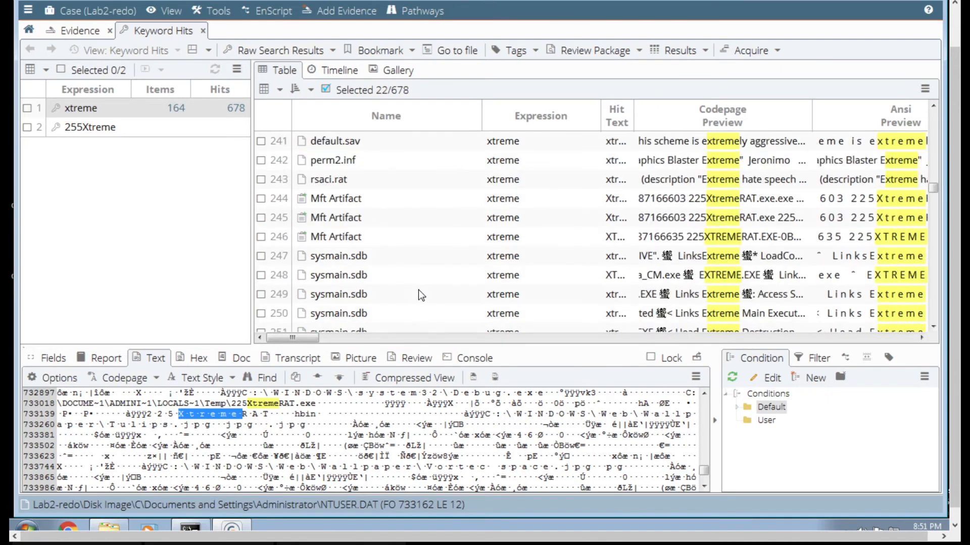
scroll(420, 290, "down", 3)
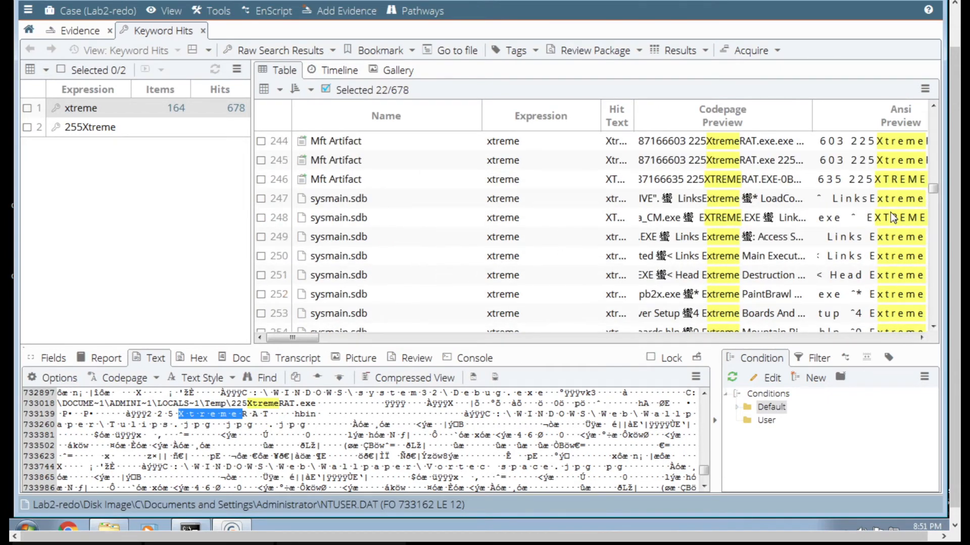
left_click(932, 106)
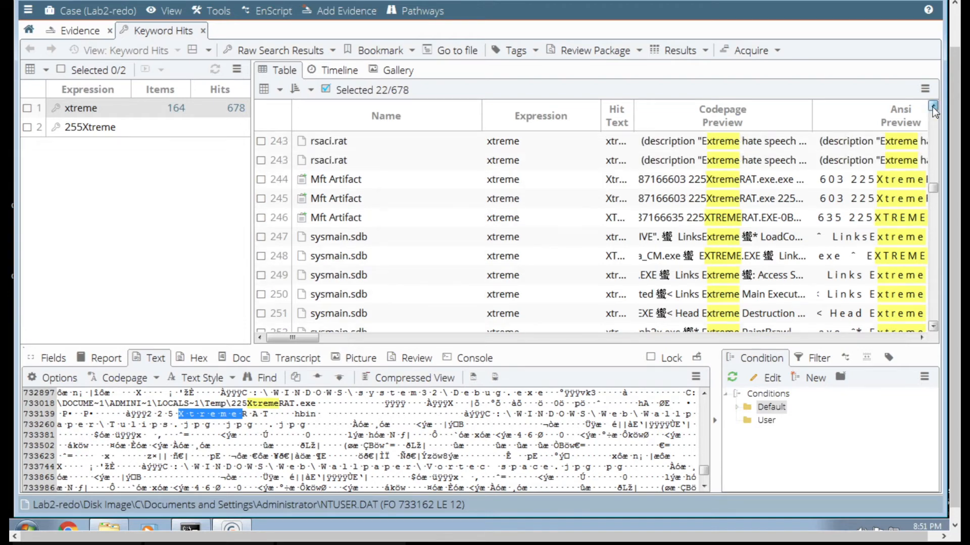
left_click(932, 106)
left_click(932, 106)
left_click(720, 199)
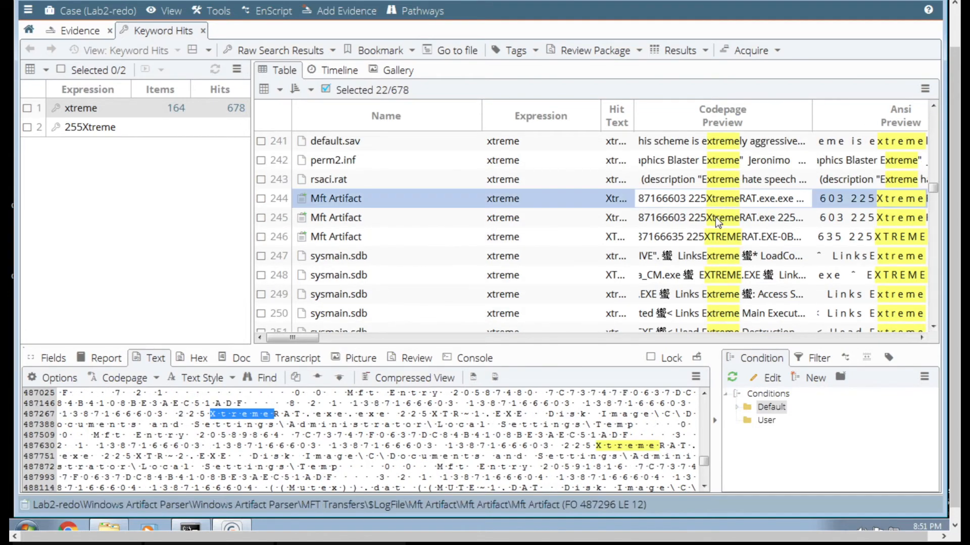
left_click(716, 221)
key("Down")
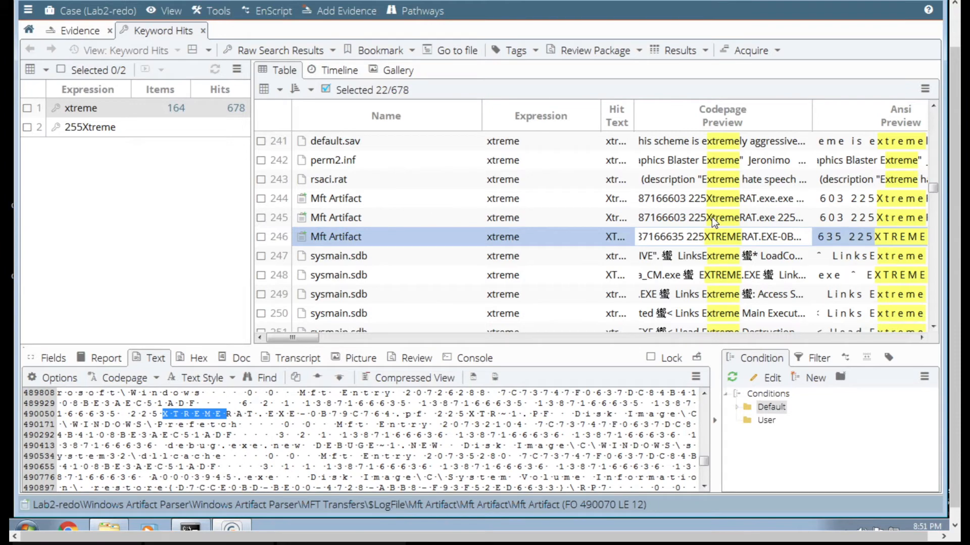
key("Up")
key("Up")
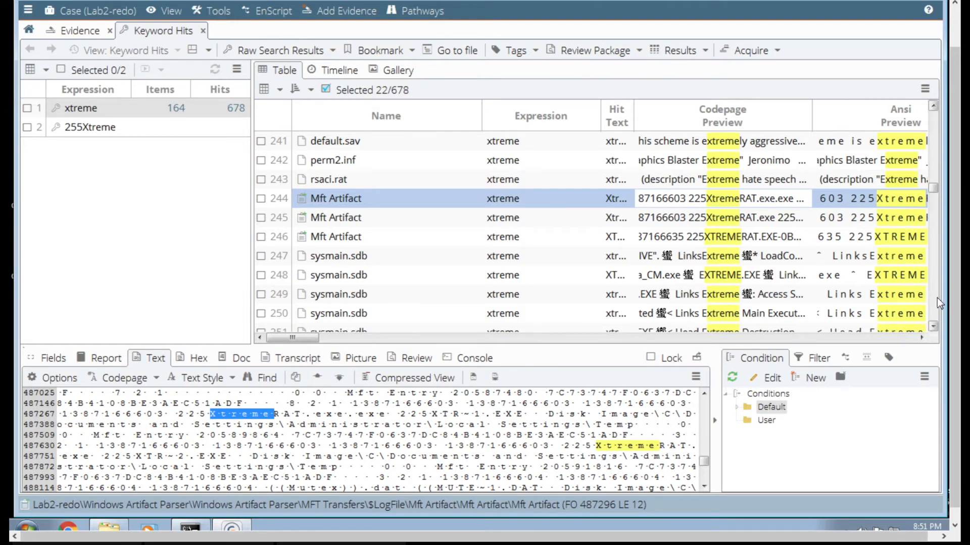
- View the text of the sysmain.sdb hit in row 248 and the Prefetch folder hit in row 268
left_click(769, 274)
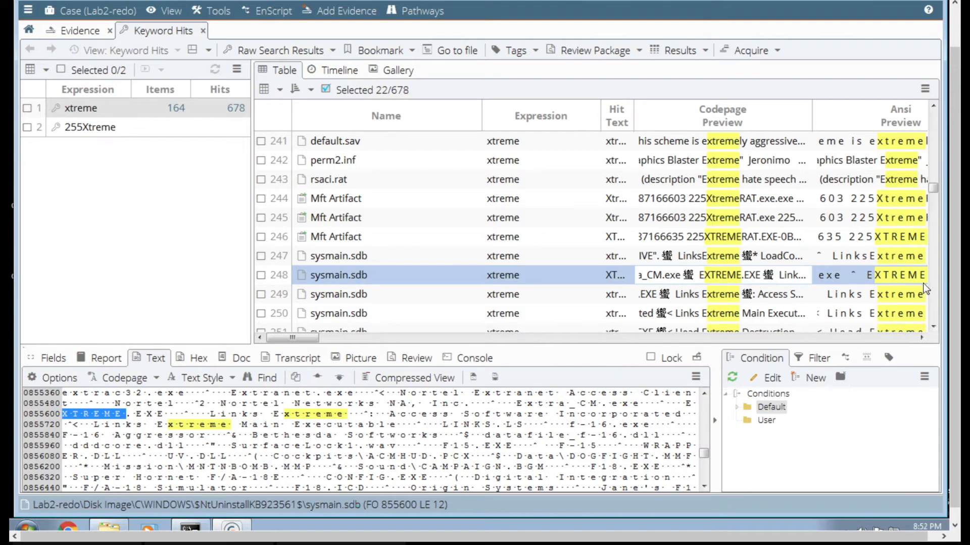
left_click(936, 297)
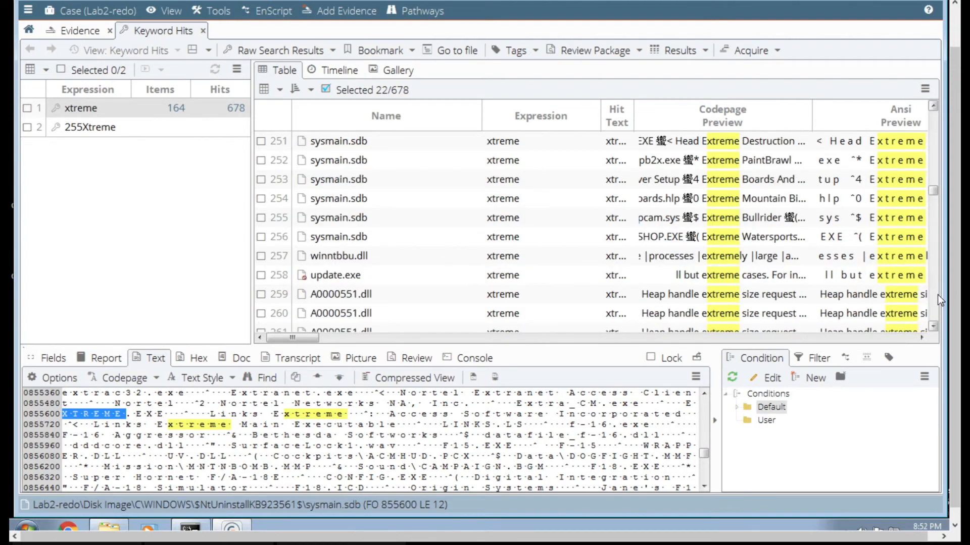
left_click(937, 295)
left_click(937, 295)
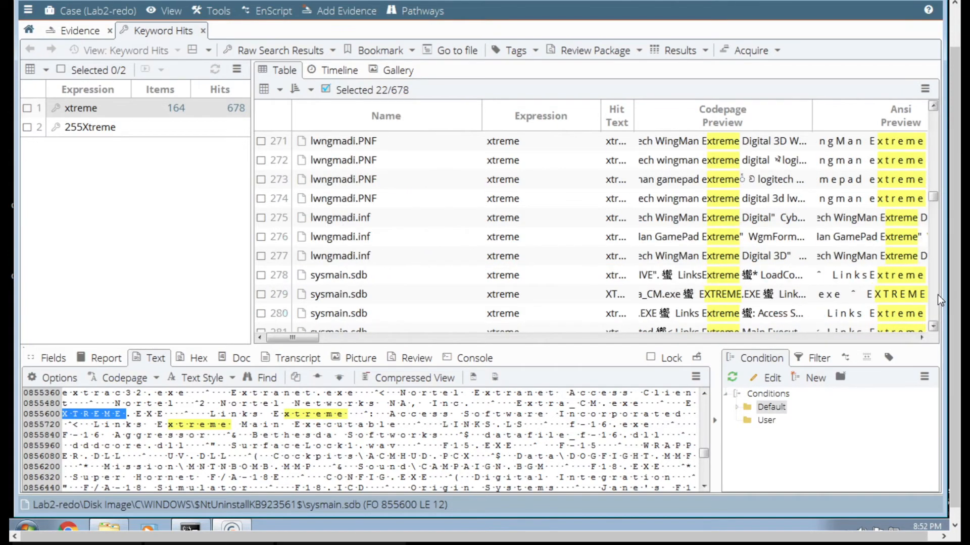
left_click(935, 180)
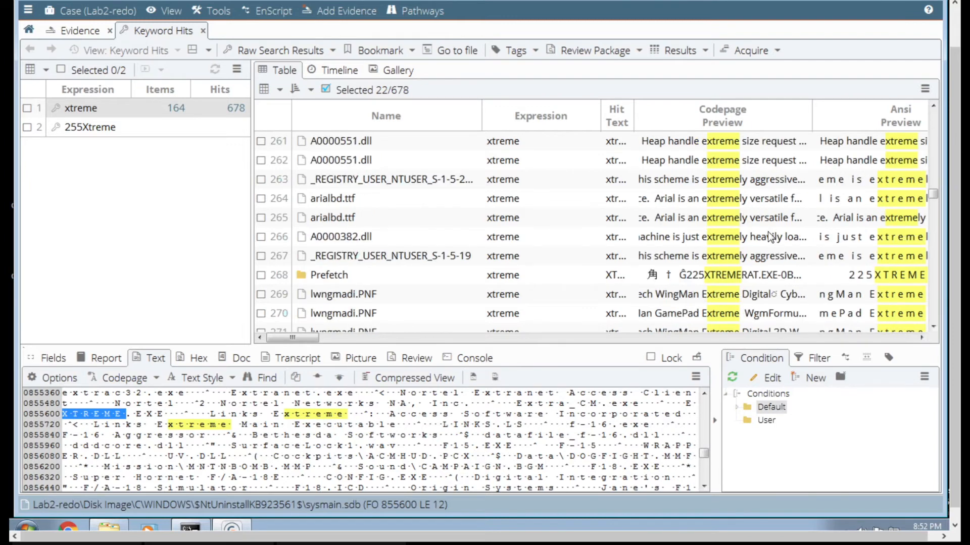
left_click(723, 273)
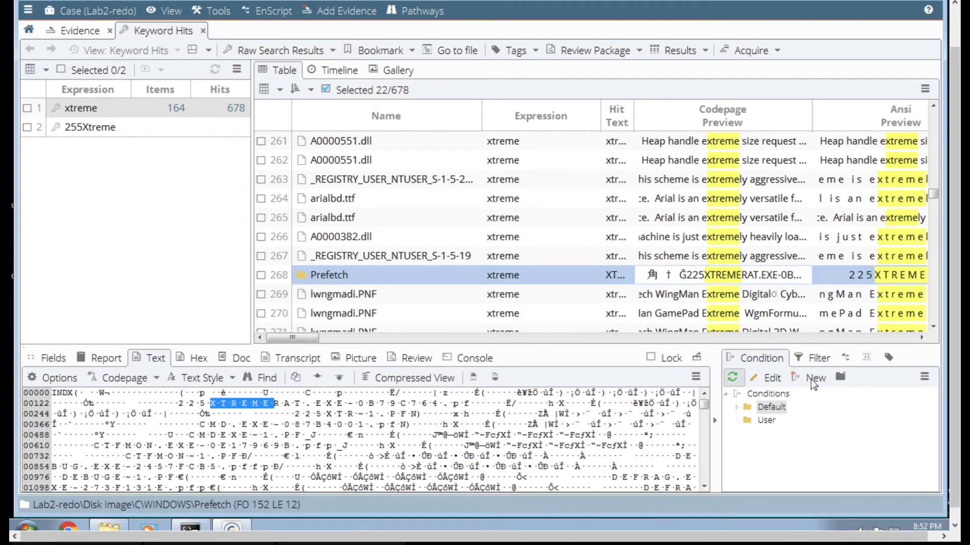
- Look through the xtreme keyword hits after row 268 and view the text of the Temp folder hit in row 361
left_click(936, 313)
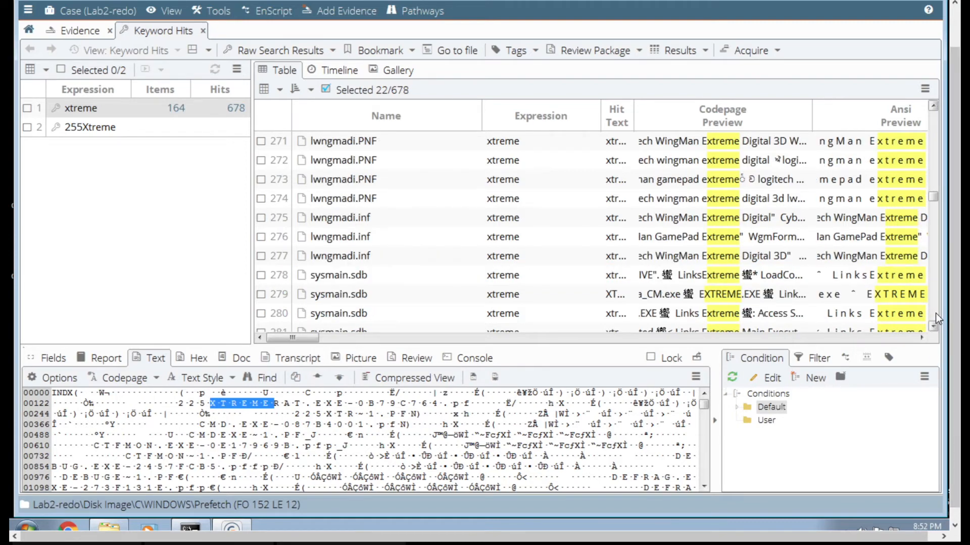
left_click(935, 313)
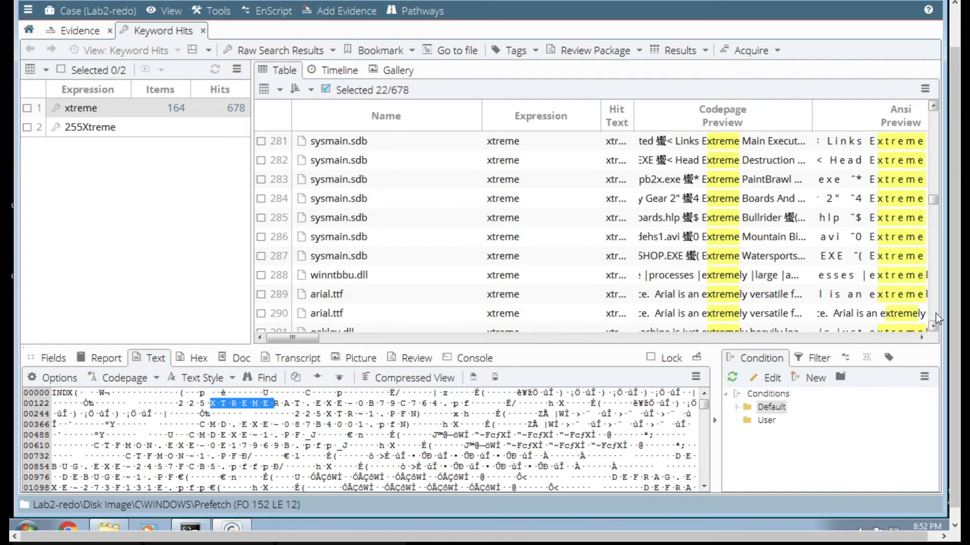
left_click(935, 313)
left_click(935, 313)
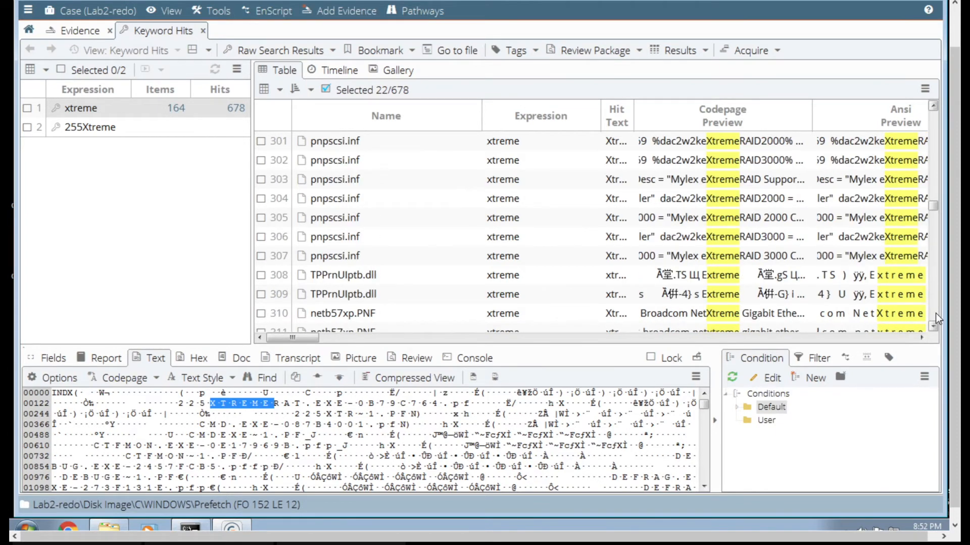
left_click(935, 314)
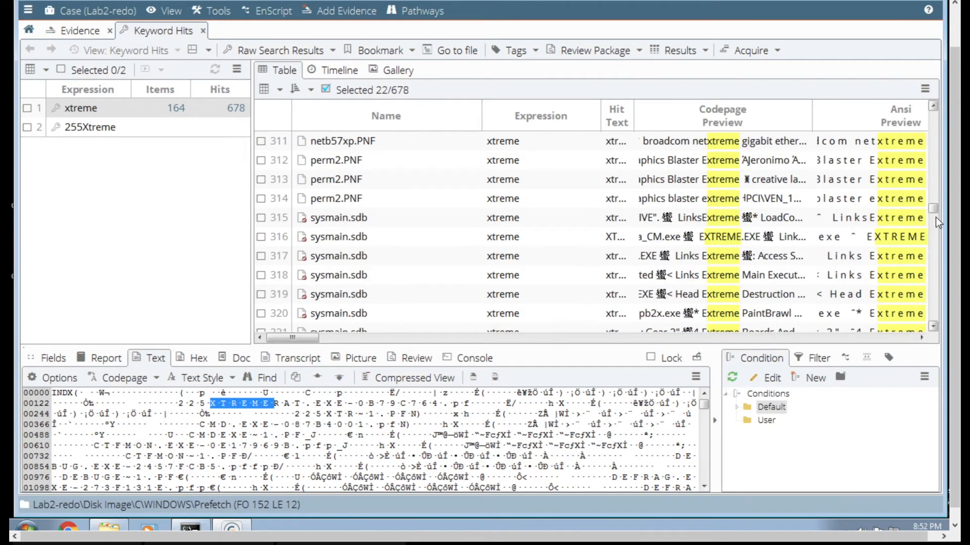
left_click(938, 181)
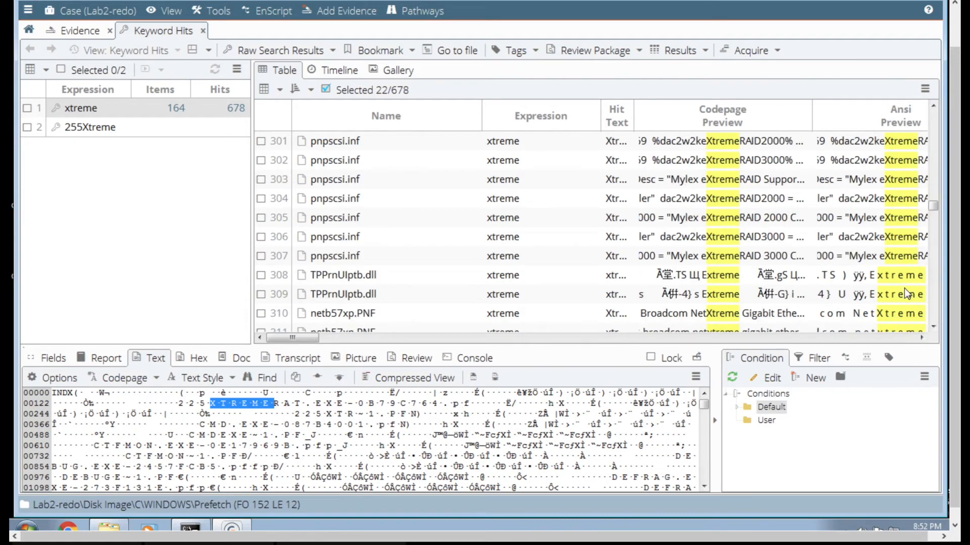
left_click(934, 311)
left_click(934, 312)
left_click(935, 312)
left_click(934, 311)
left_click(934, 311)
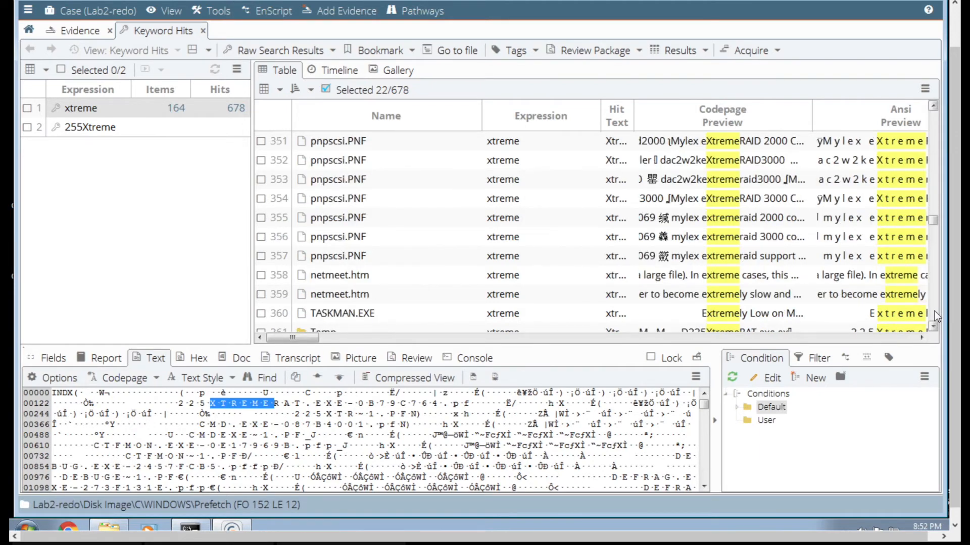
left_click(934, 311)
left_click(934, 311)
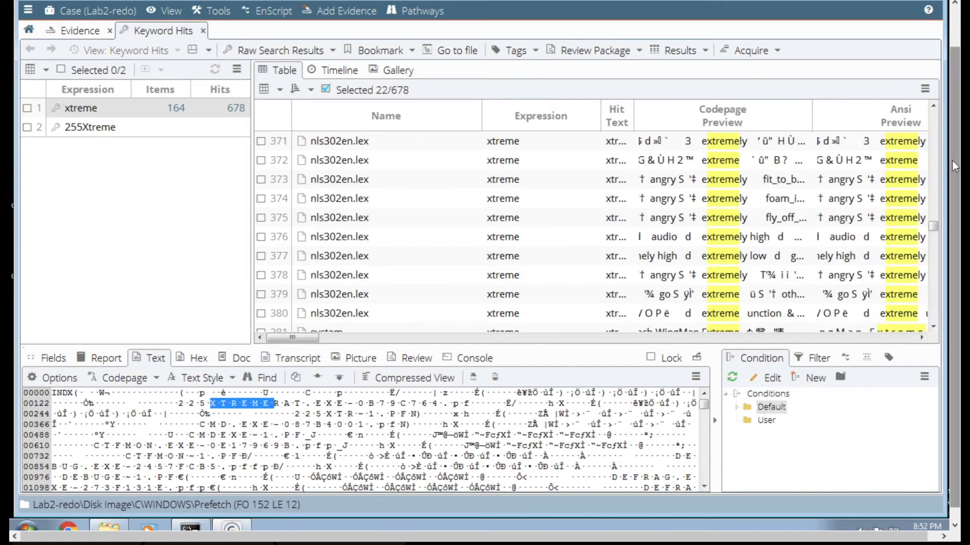
left_click(935, 160)
left_click(747, 145)
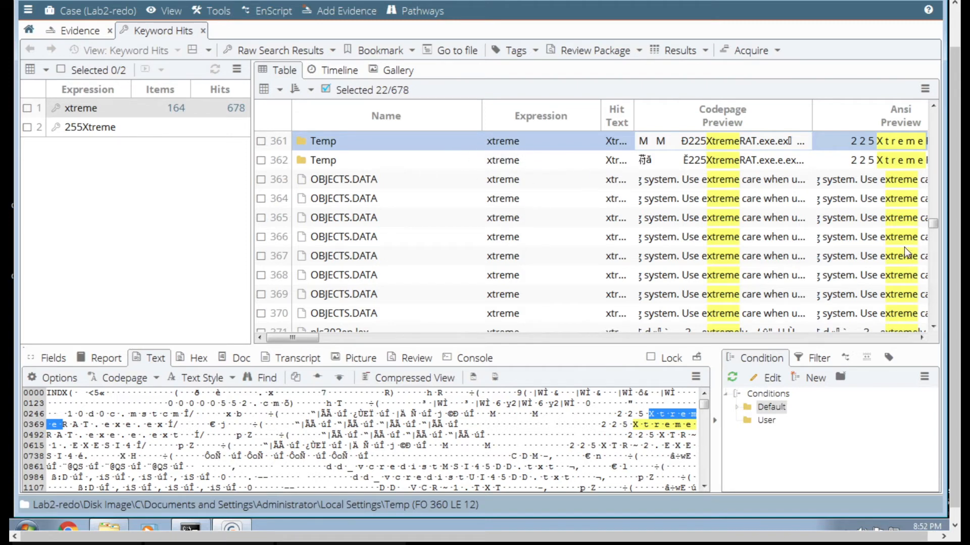
- Locate the update_SP3GDR.inf hits in rows 415 to 418, view the text of the first, and mark all four
left_click(933, 286)
left_click(932, 287)
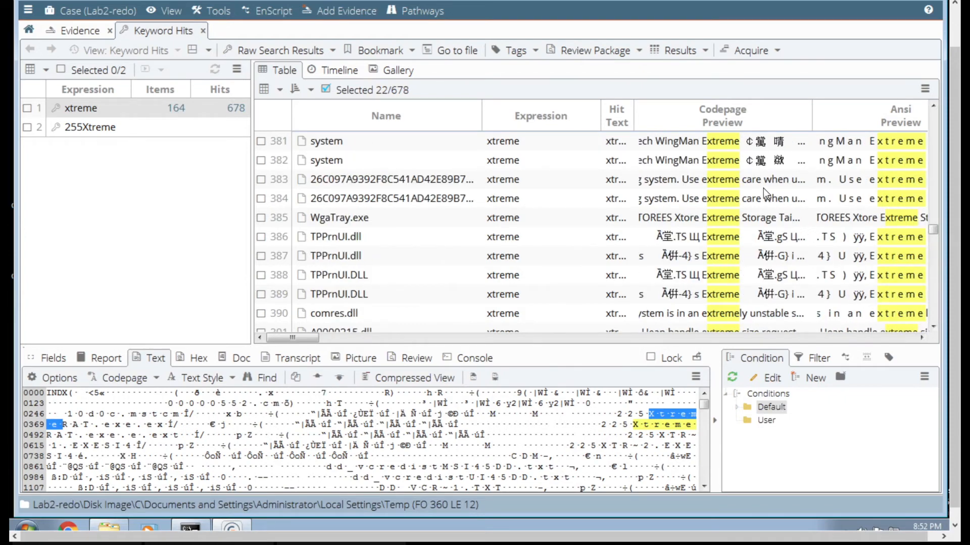
left_click(934, 308)
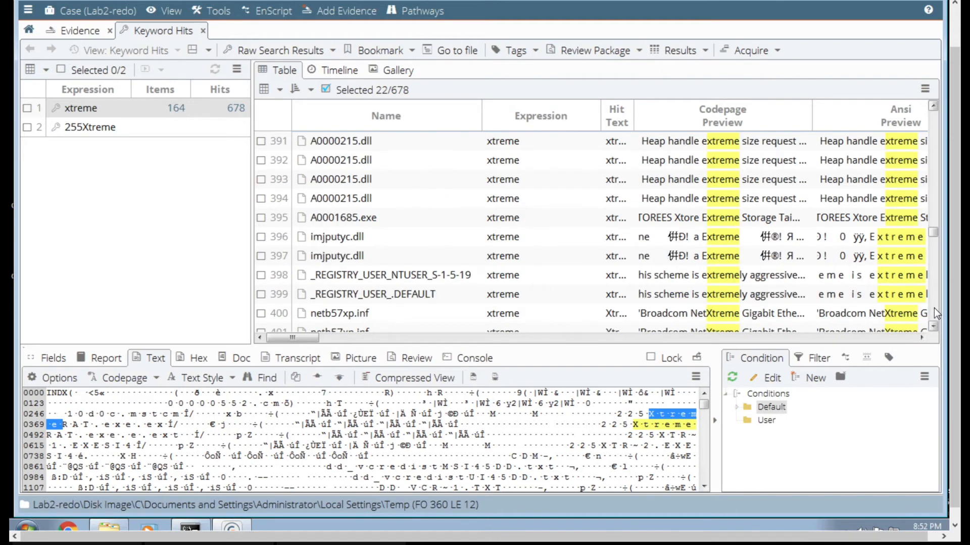
left_click(934, 308)
left_click(934, 308)
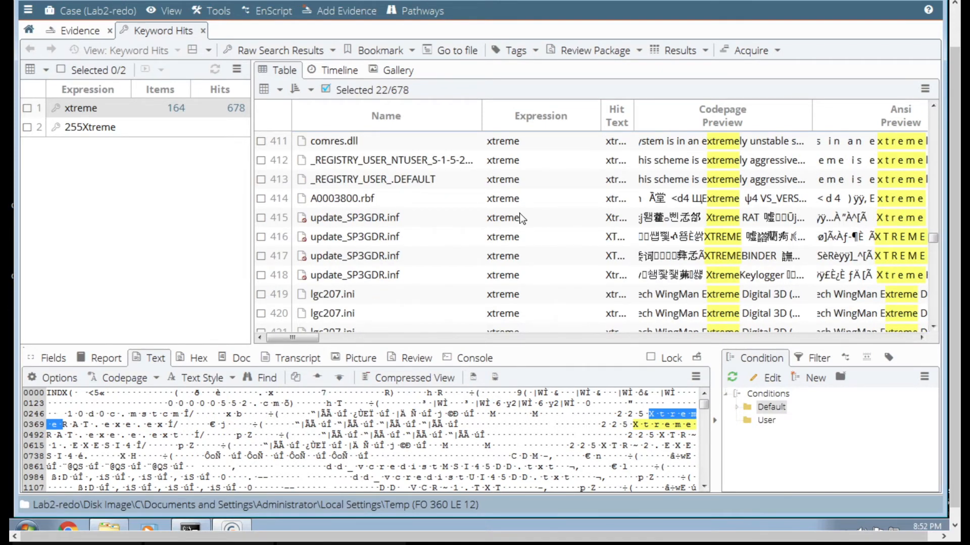
left_click(344, 219)
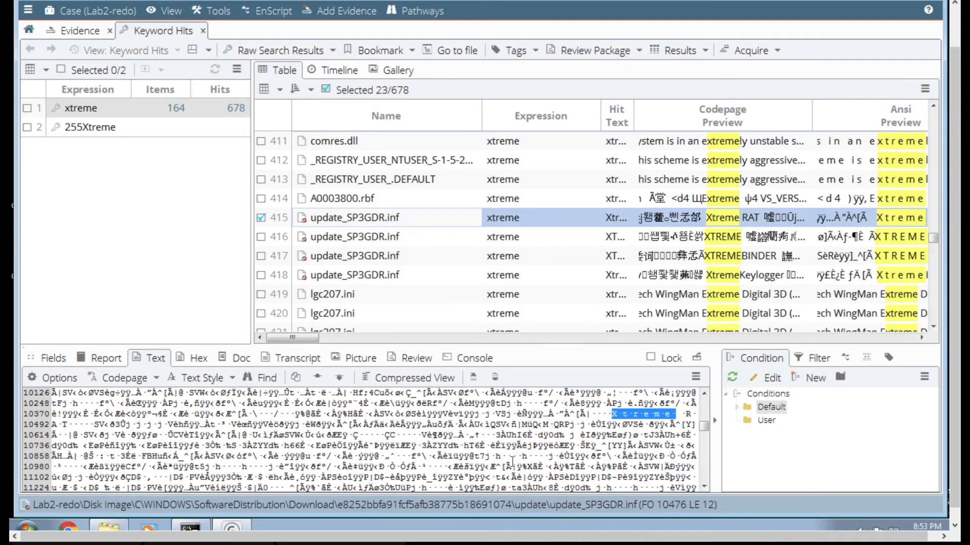
left_click(261, 237)
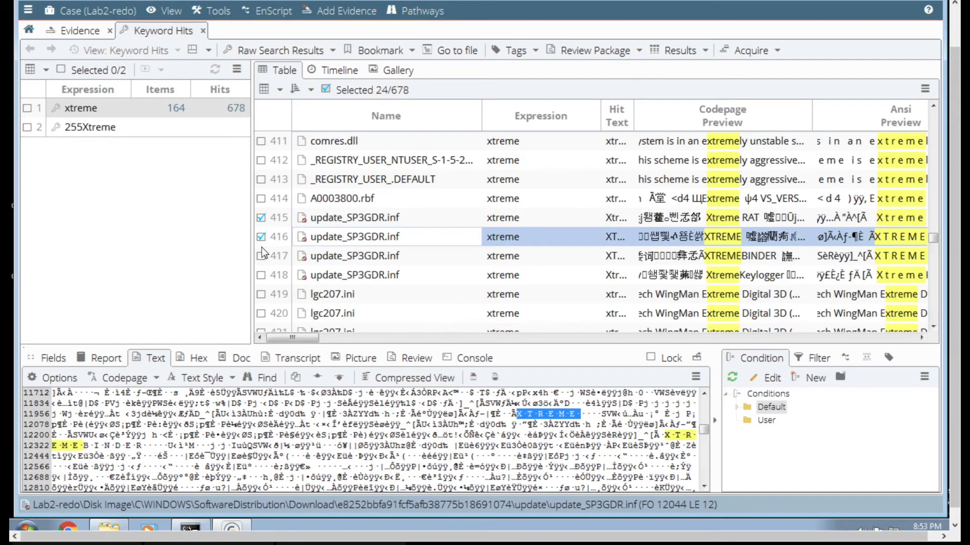
left_click(261, 256)
left_click(262, 275)
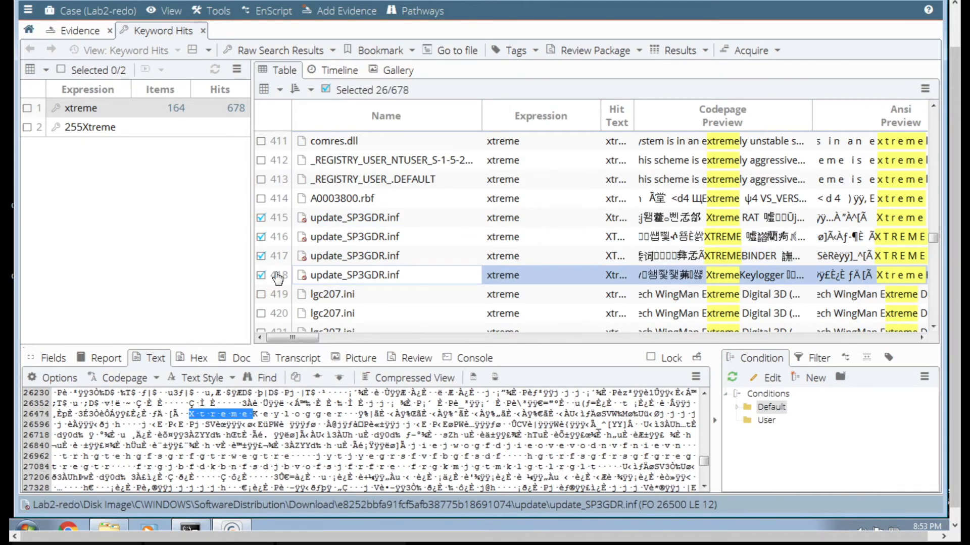
- Mark the Unallocated Clusters hits in row 502 for Xtreme RAT and row 505 for XtremeKeylogger
left_click(933, 309)
left_click(932, 307)
left_click(932, 307)
left_click(933, 308)
left_click(932, 311)
left_click(933, 311)
left_click(933, 311)
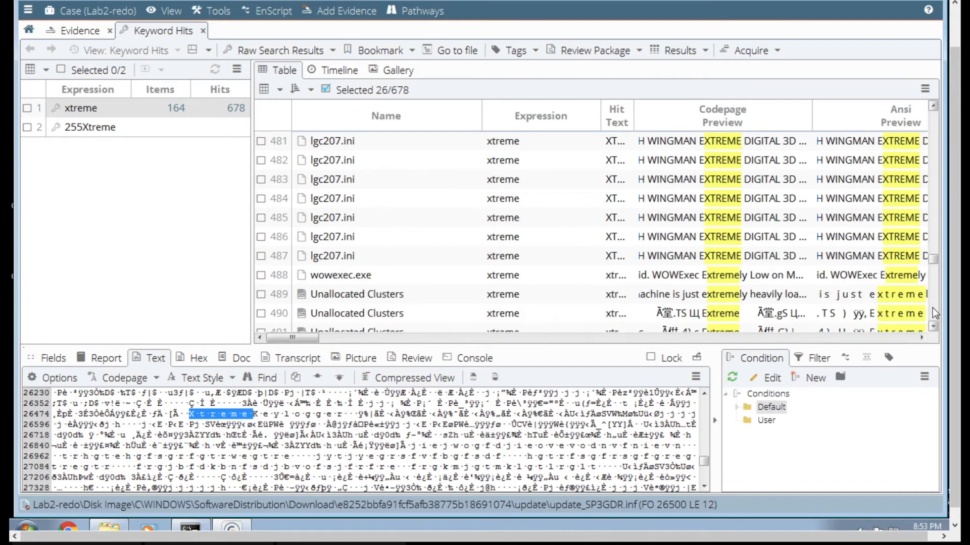
left_click(932, 307)
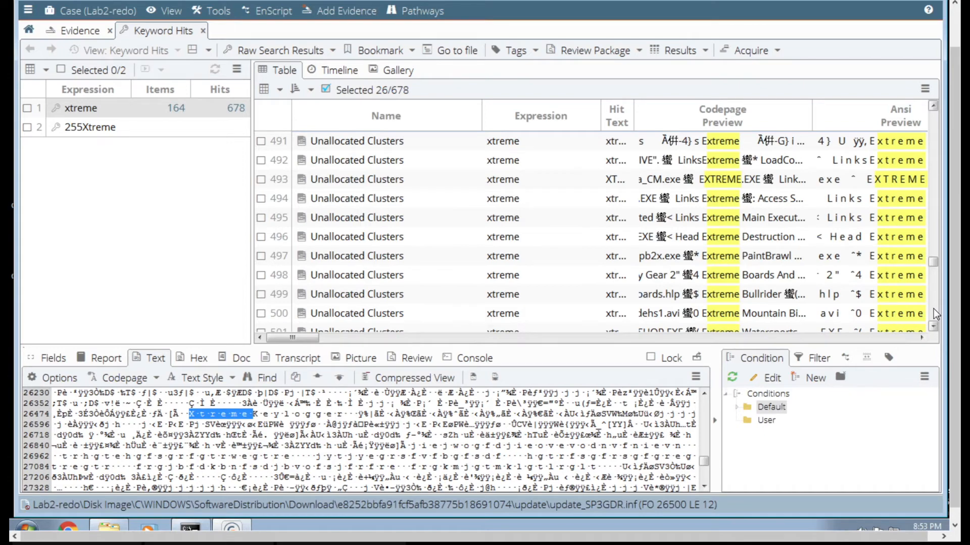
left_click(934, 308)
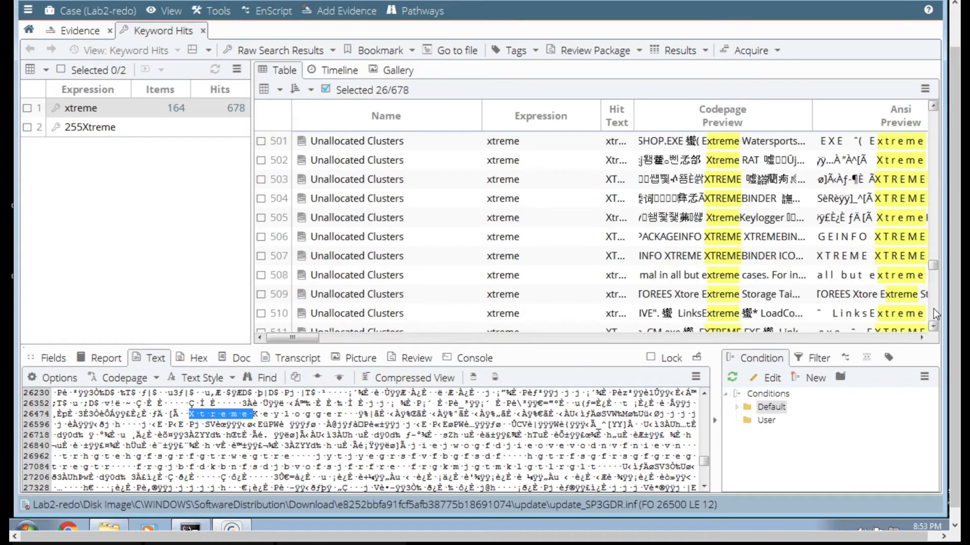
left_click(744, 150)
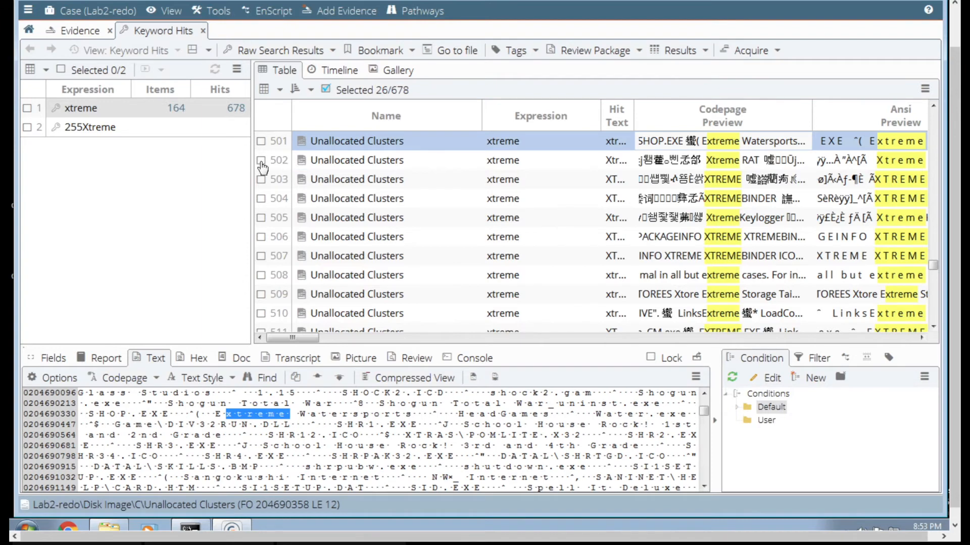
left_click(261, 161)
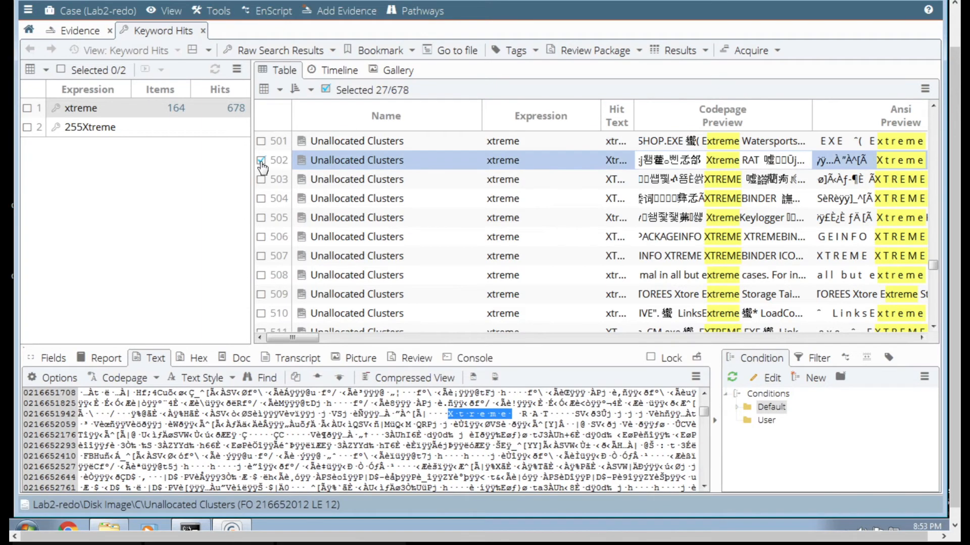
left_click(261, 219)
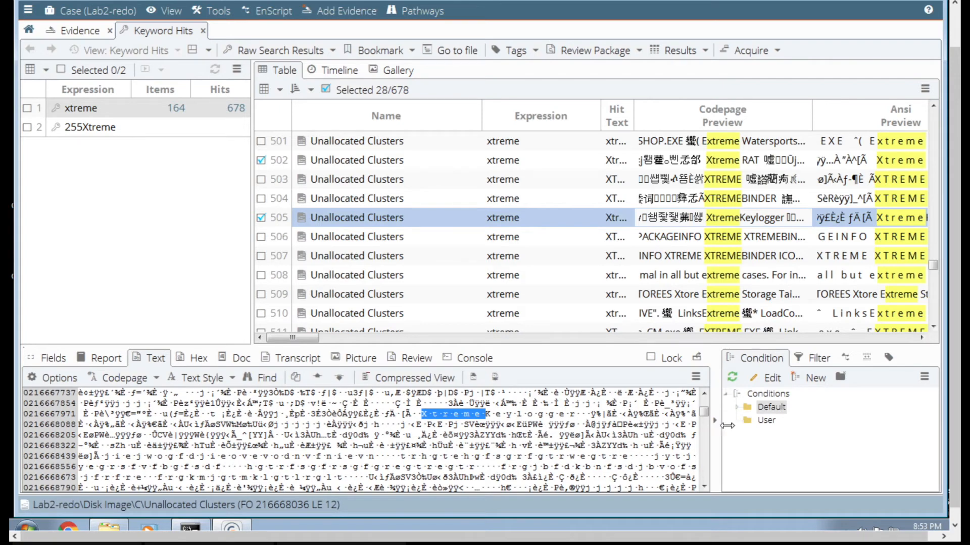
- Examine the remaining xtreme hits from row 511 through the end of the list for further XtremeRAT references
left_click(933, 312)
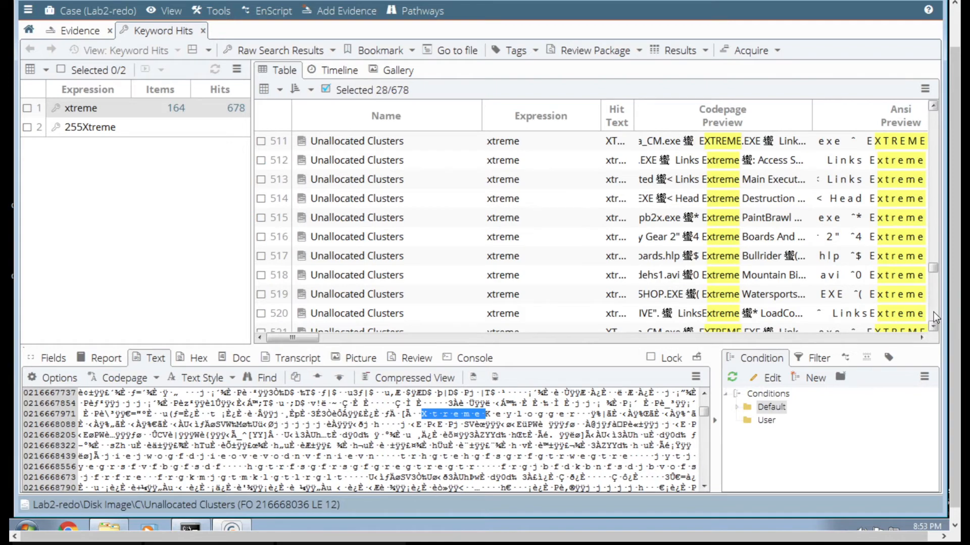
left_click(933, 312)
left_click(933, 312)
left_click(933, 312)
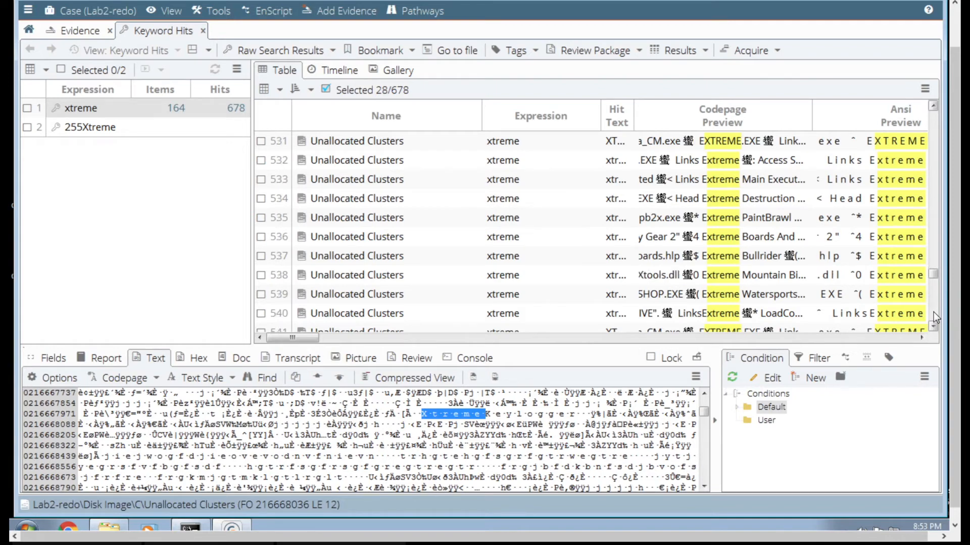
left_click(934, 312)
left_click(933, 312)
left_click(933, 312)
left_click(933, 312)
left_click(934, 312)
left_click(933, 312)
left_click(933, 312)
left_click(933, 312)
left_click(933, 312)
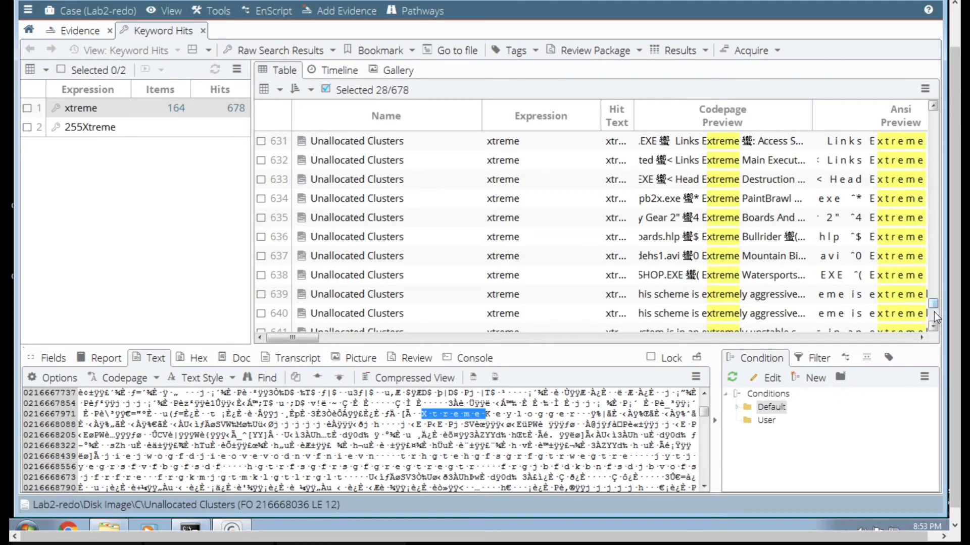
left_click(933, 312)
left_click(935, 315)
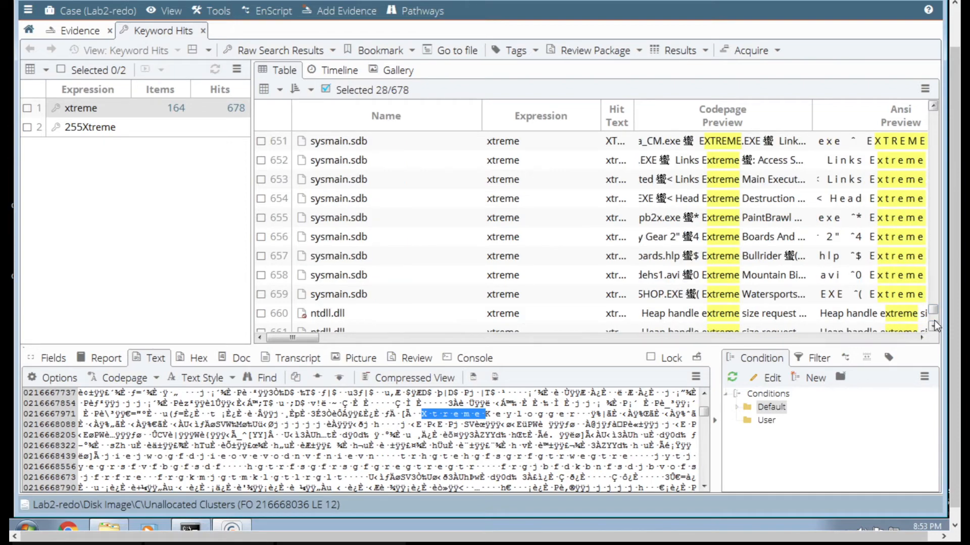
left_click(934, 321)
left_click(934, 323)
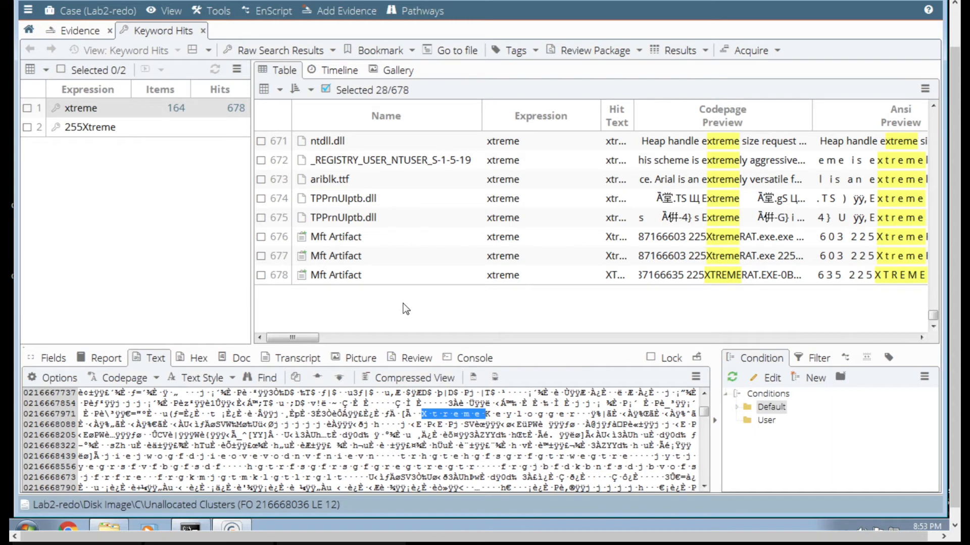
- Bookmark the marked keyword hits as selected items
left_click(375, 50)
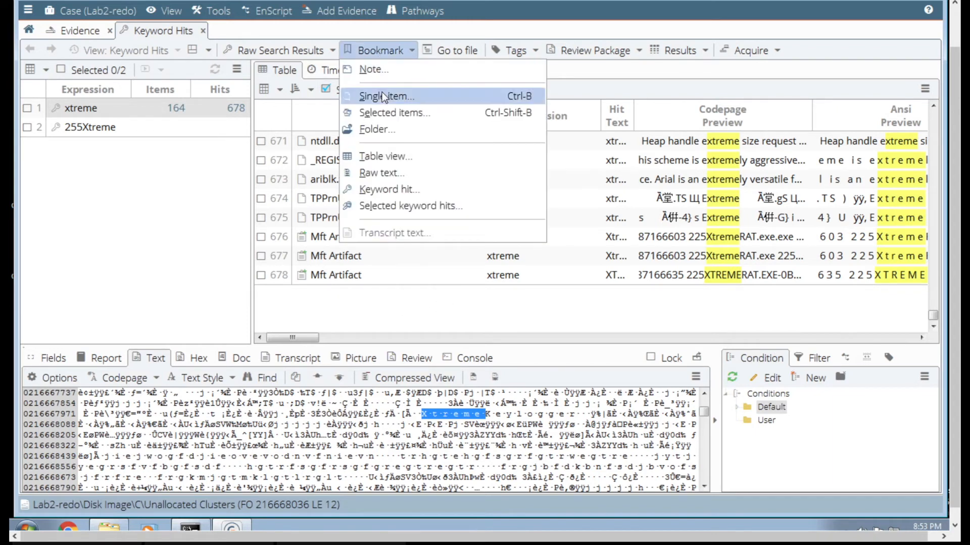
left_click(383, 112)
left_click(359, 167)
left_click(432, 439)
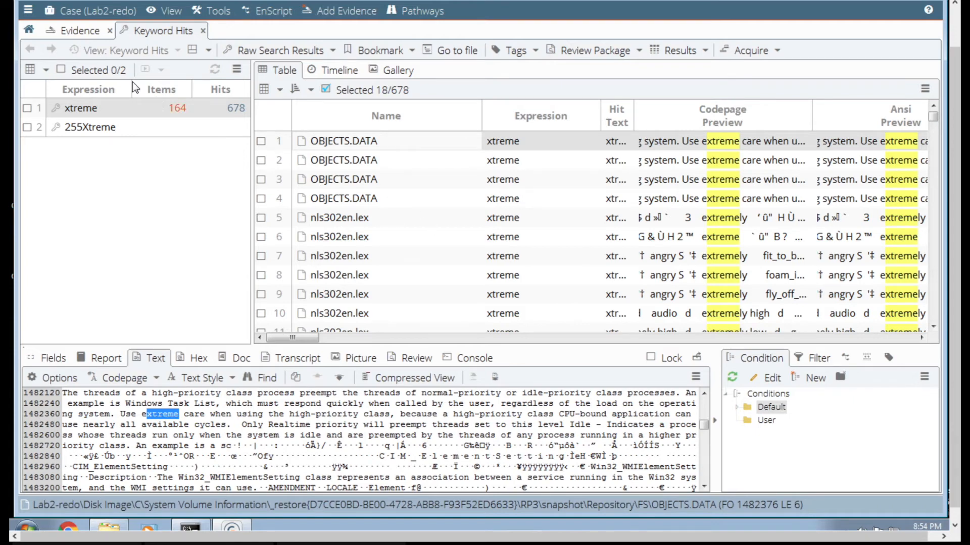
- Return to the evidence entries, deselect the Administrator account's Start Menu folder and collapse it in the folder tree
left_click(87, 32)
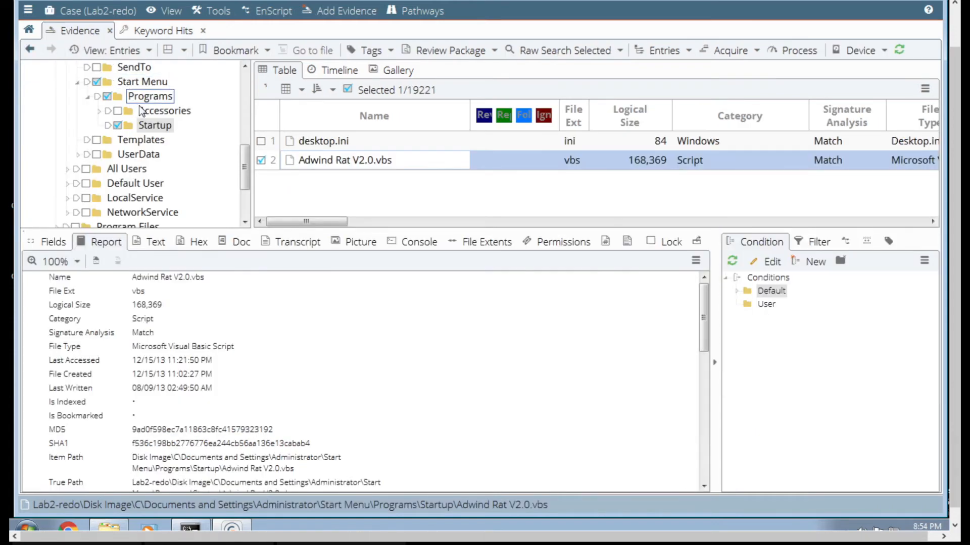
left_click(99, 82)
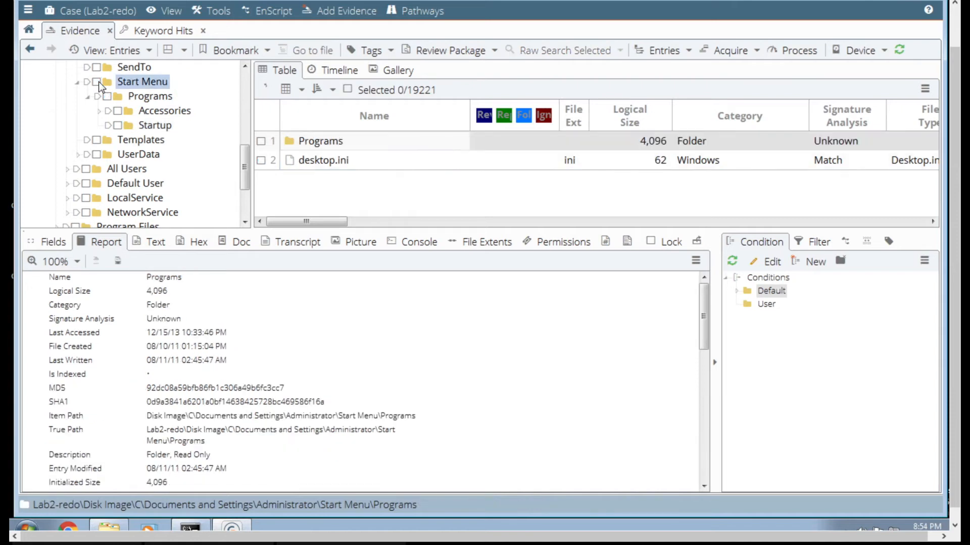
scroll(116, 123, "up", 5)
scroll(118, 130, "down", 7)
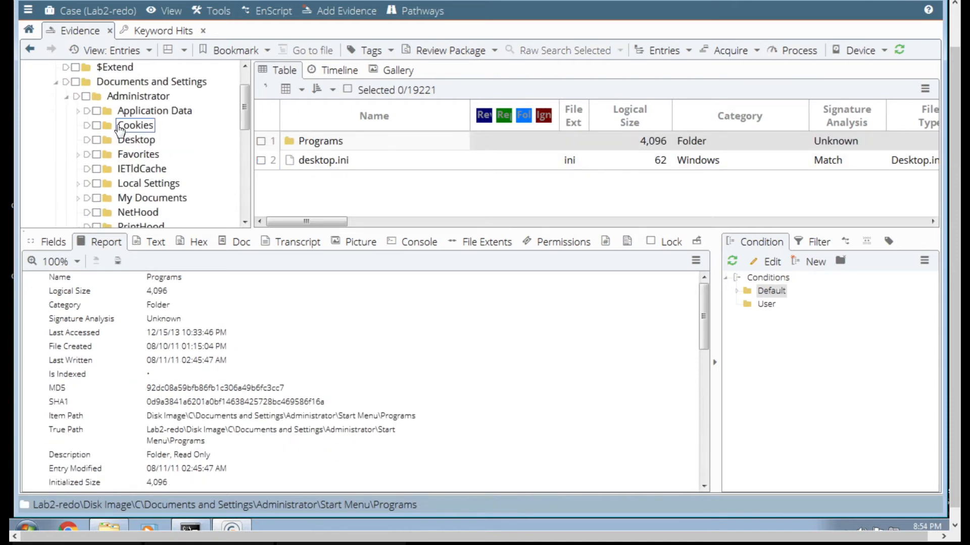
scroll(119, 130, "up", 5)
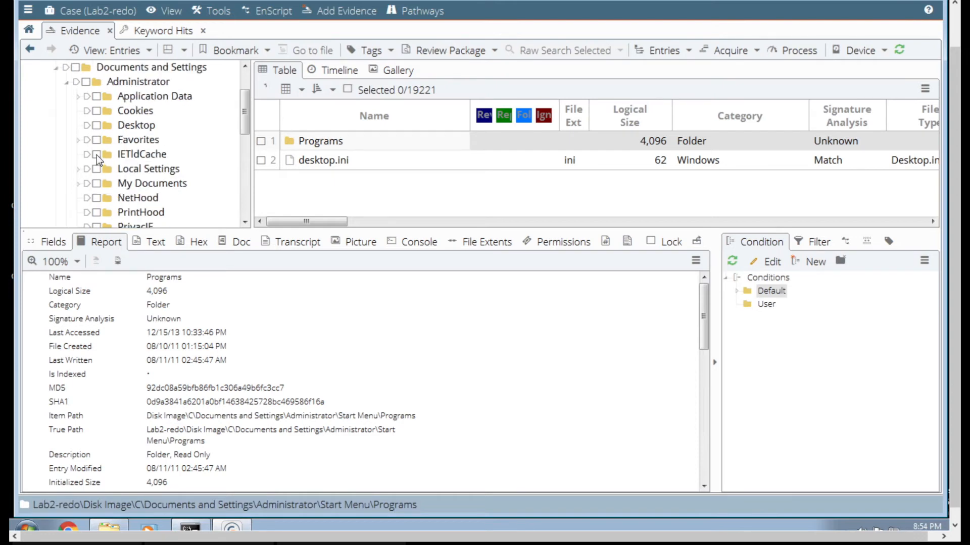
scroll(96, 156, "down", 4)
scroll(87, 103, "up", 2)
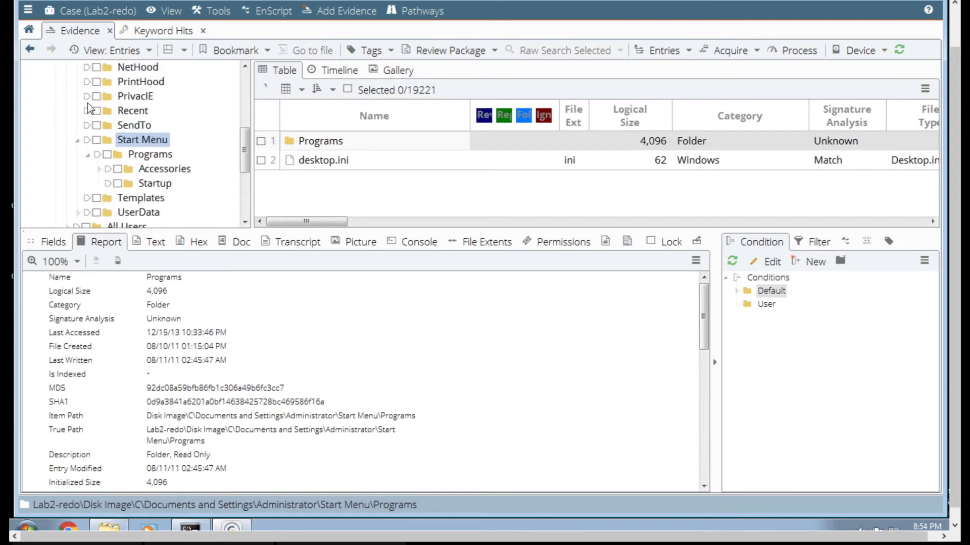
scroll(83, 116, "down", 1)
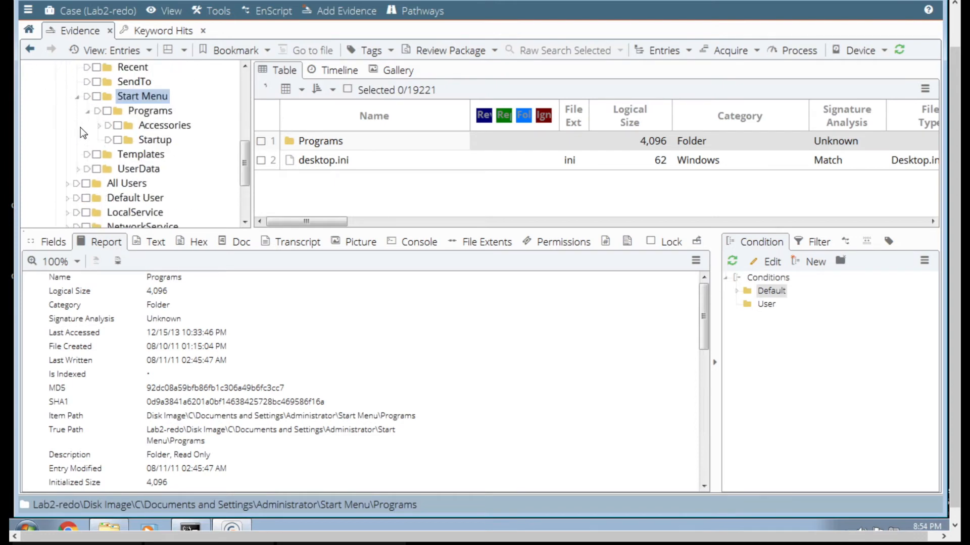
left_click(79, 97)
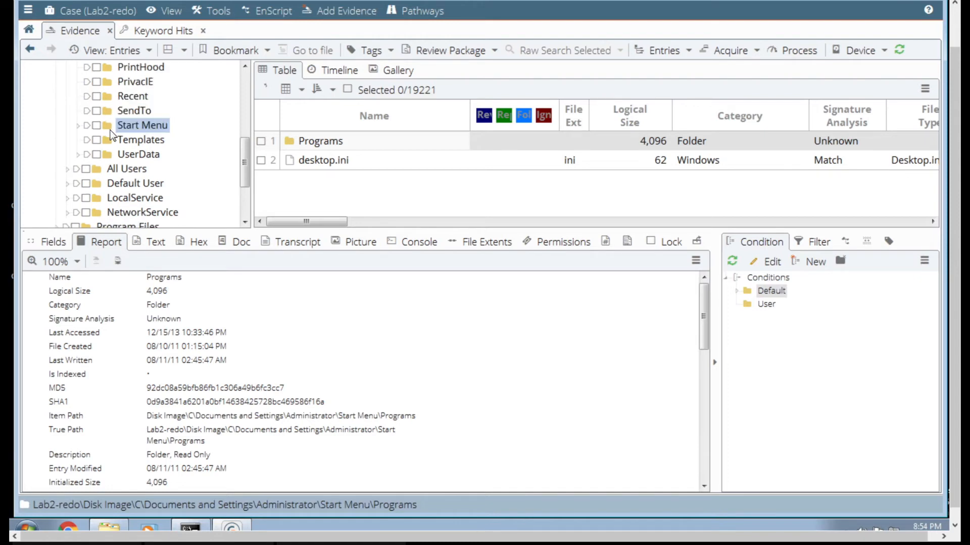
scroll(242, 98, "up", 4)
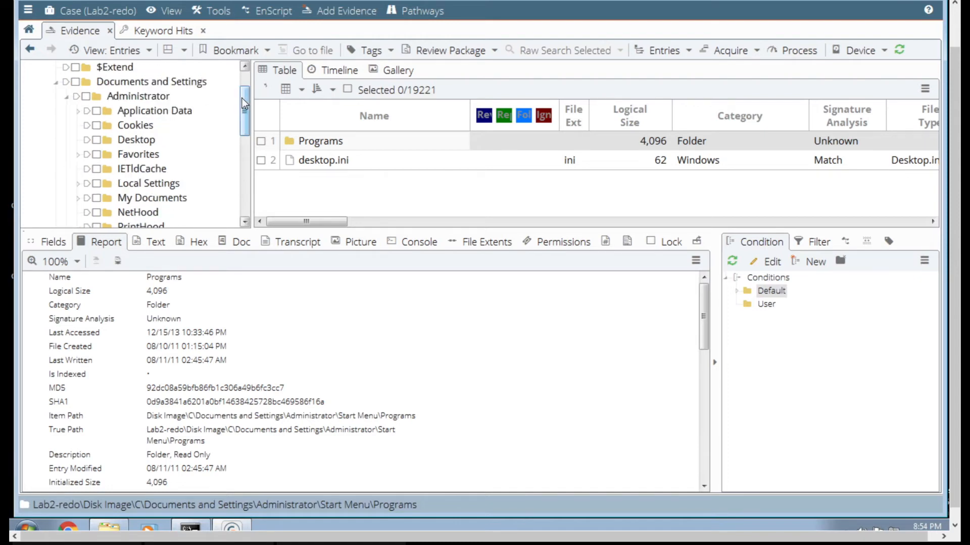
- Expand the Administrator account's Local Settings folder, list the contents of its Temp subfolder and expand that too
left_click(78, 184)
left_click(140, 168)
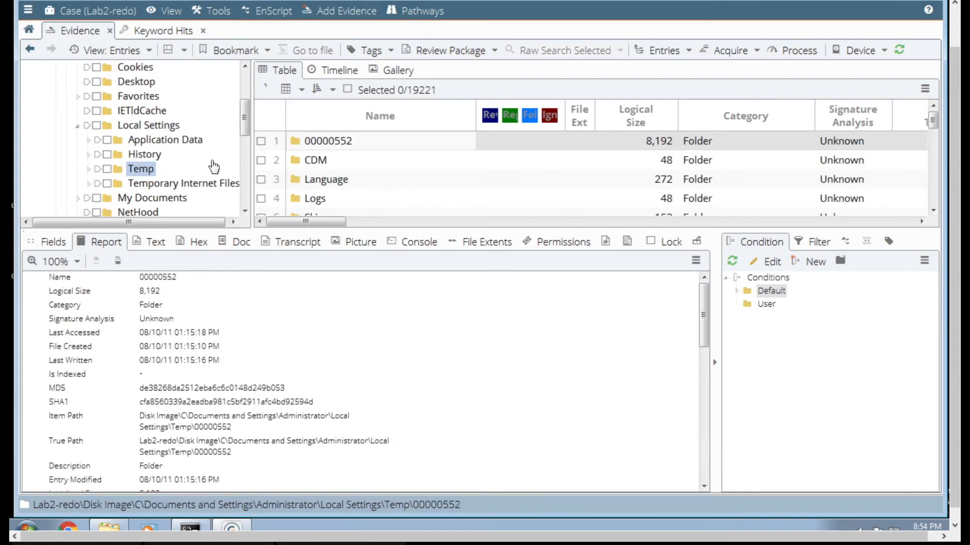
left_click(89, 170)
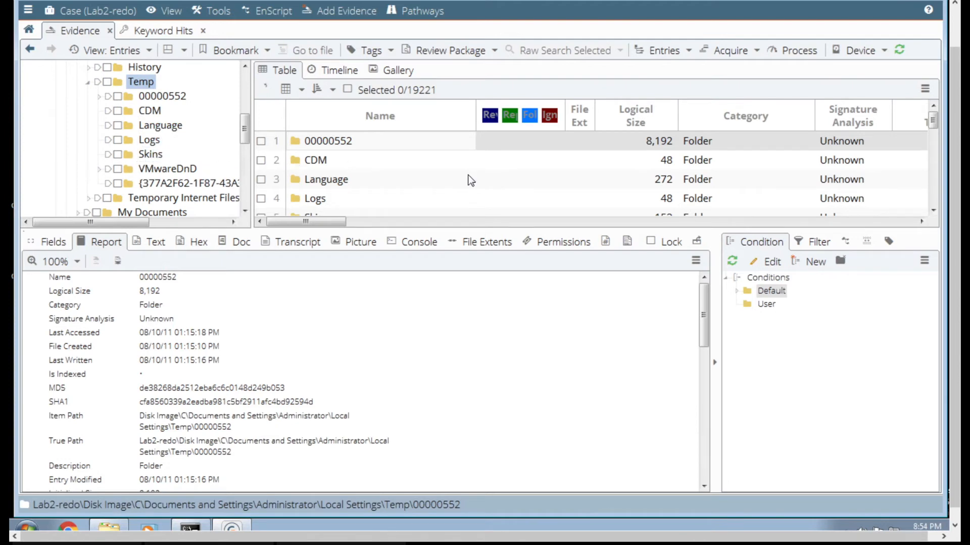
- Look through the Temp folder's entries and review the report and date columns of upgrader.exe
left_click(934, 182)
left_click(935, 184)
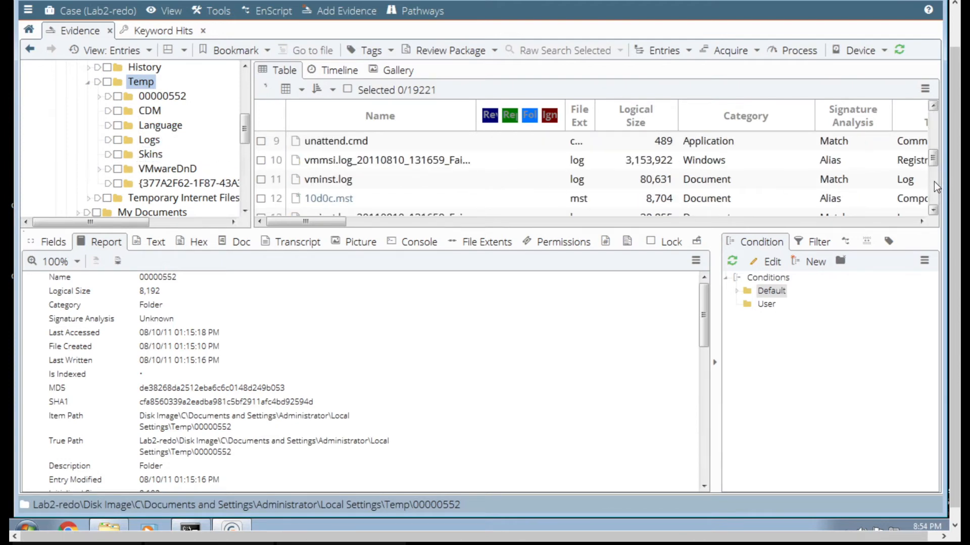
left_click(933, 139)
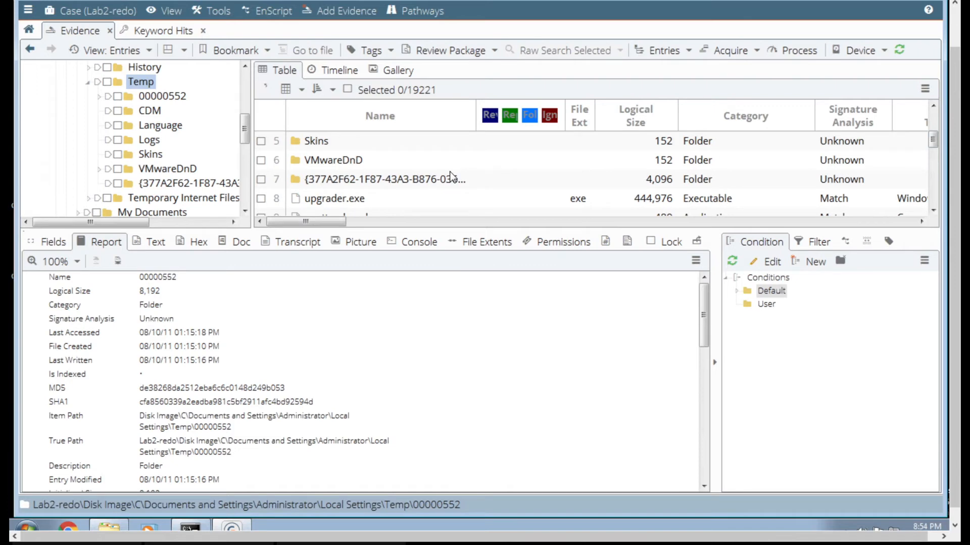
left_click(359, 201)
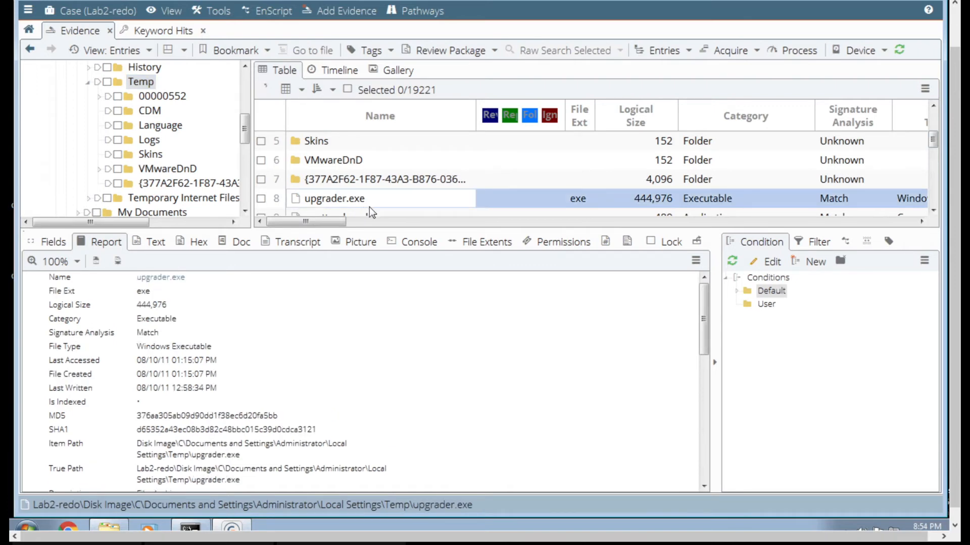
left_click(869, 220)
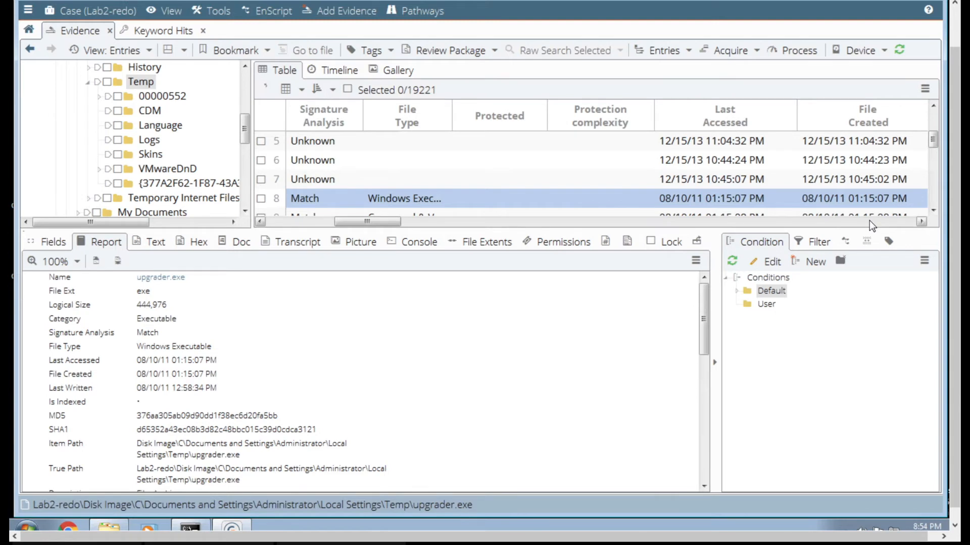
left_click(314, 222)
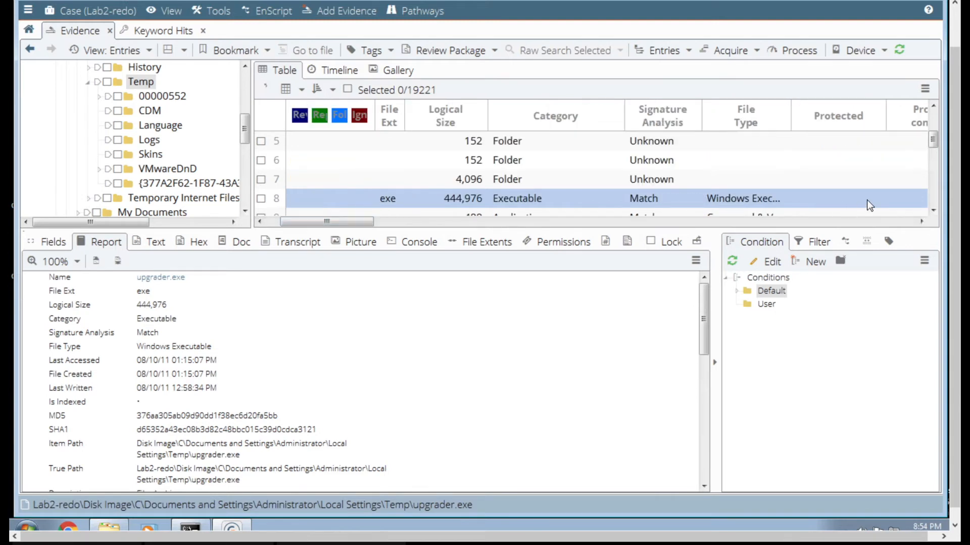
left_click(273, 222)
- Find the XtremeRAT executables at the end of the Temp listing and view the report for 225XtremeRAT.exe.exe
left_click(934, 193)
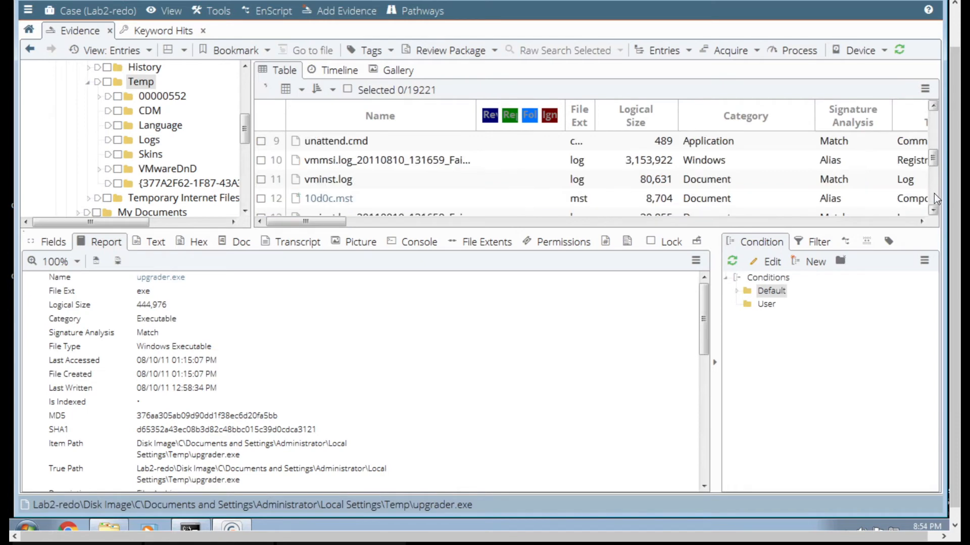
left_click(934, 193)
left_click(934, 193)
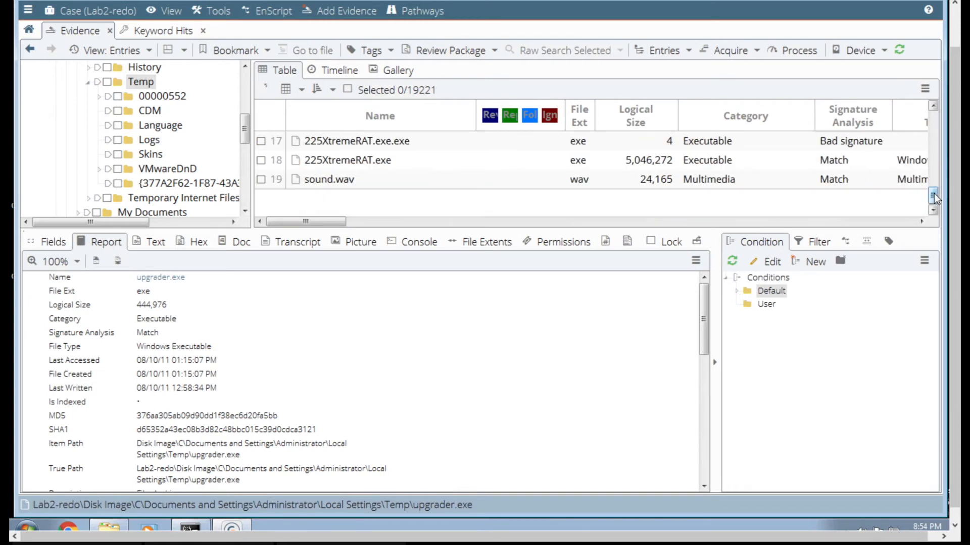
left_click(419, 147)
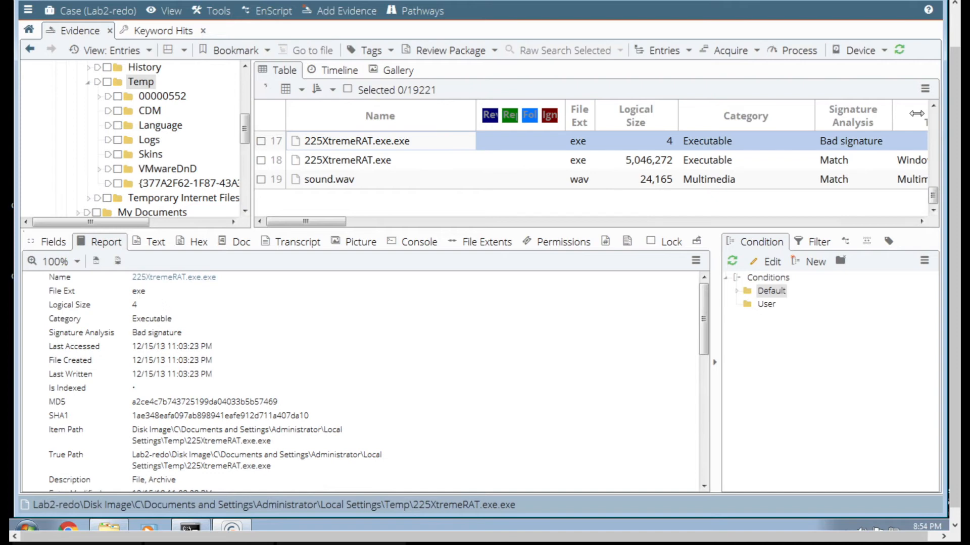
left_click(934, 106)
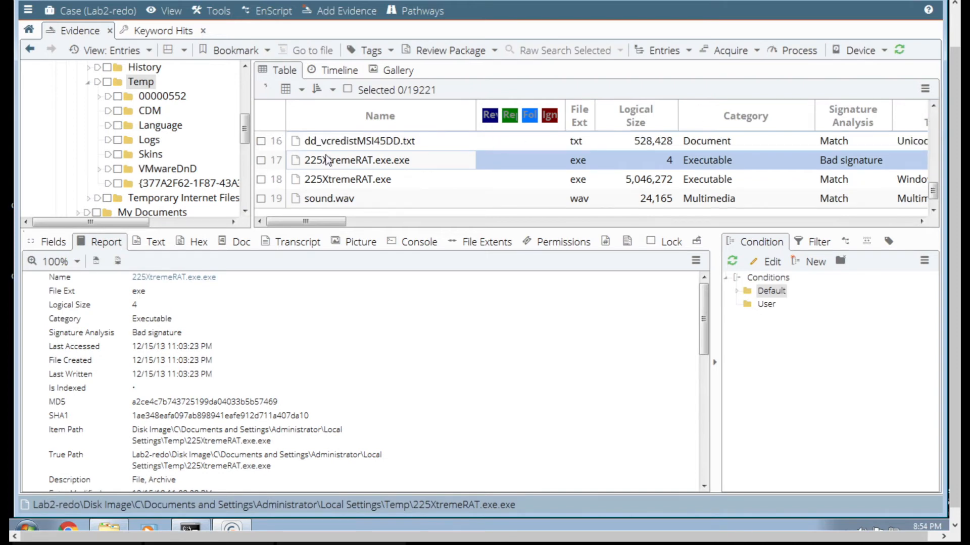
- Mark 225XtremeRAT.exe and 225XtremeRAT.exe.exe in the Temp folder, inspecting the latter's contents as text and hex
left_click(261, 180)
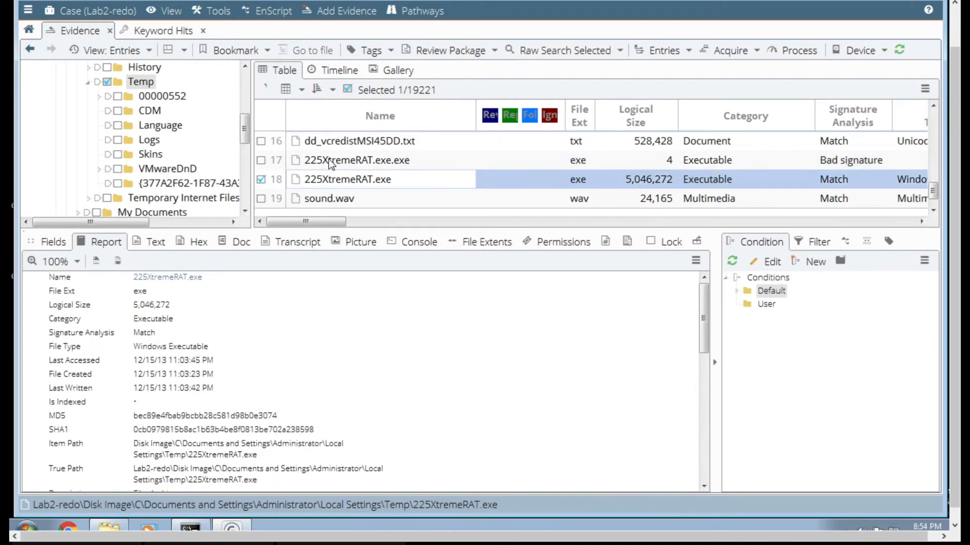
left_click(327, 164)
left_click(153, 242)
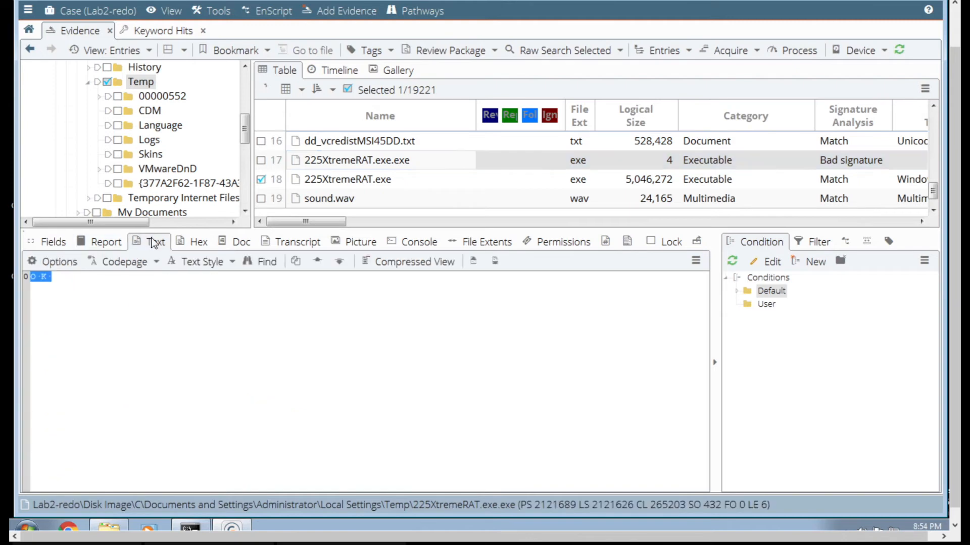
left_click(190, 242)
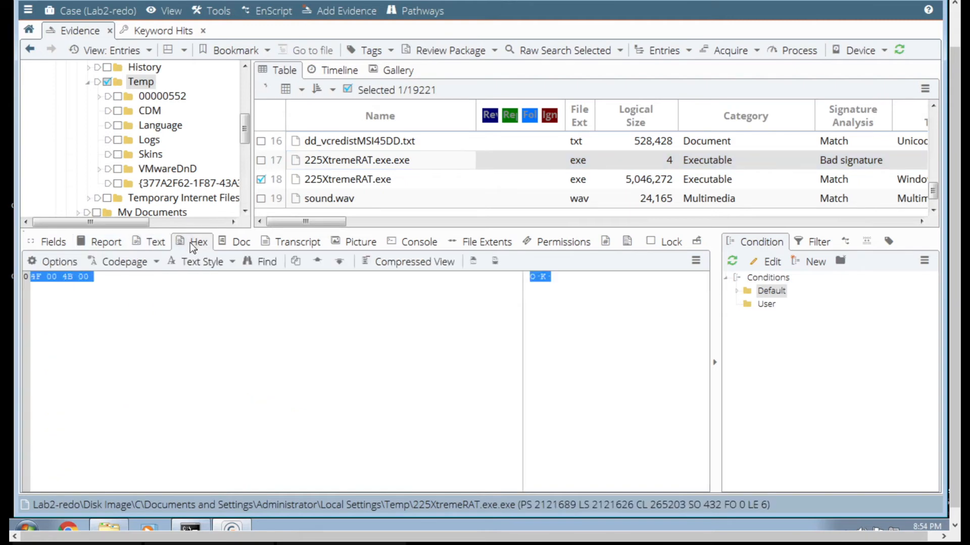
left_click(146, 243)
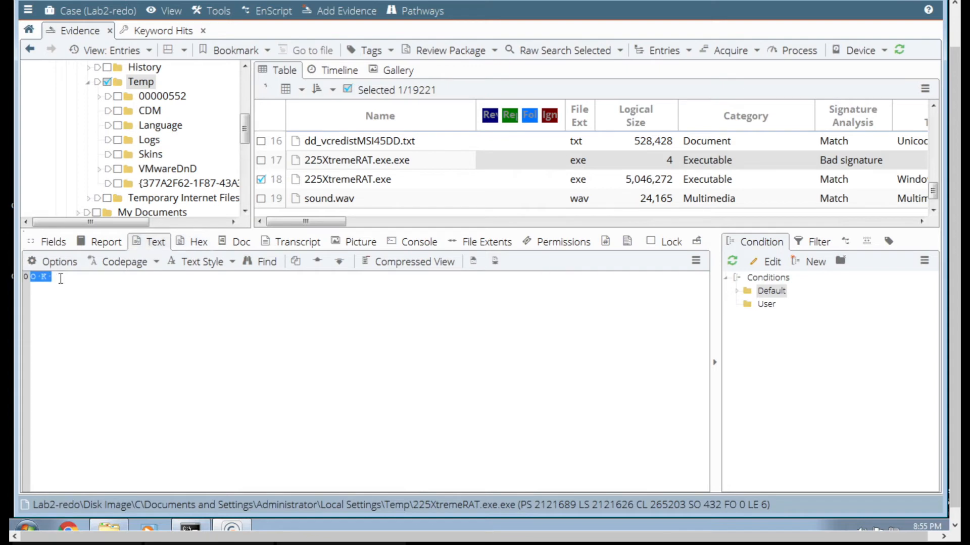
left_click(261, 160)
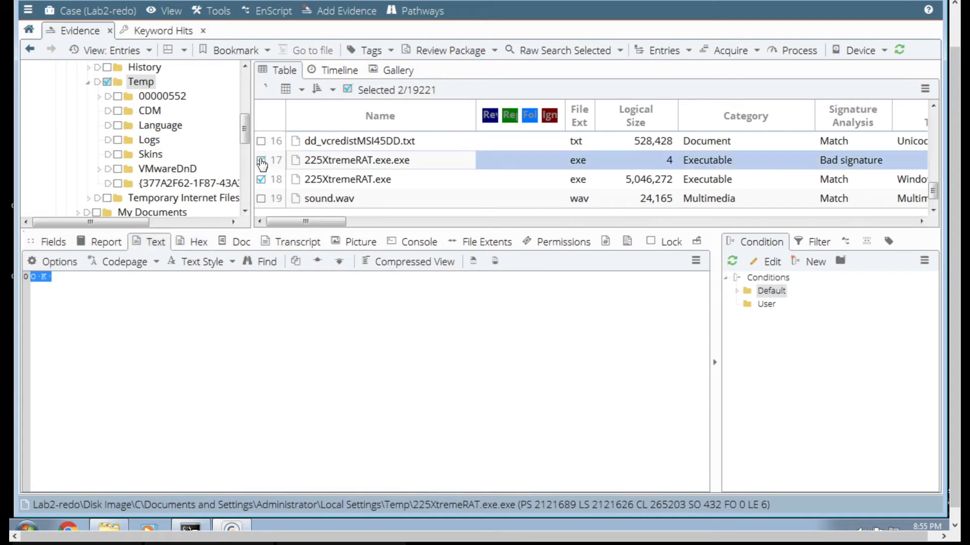
- Bookmark the two marked XtremeRAT files as selected items in the malware folder, and clear both marks
left_click(235, 50)
left_click(250, 112)
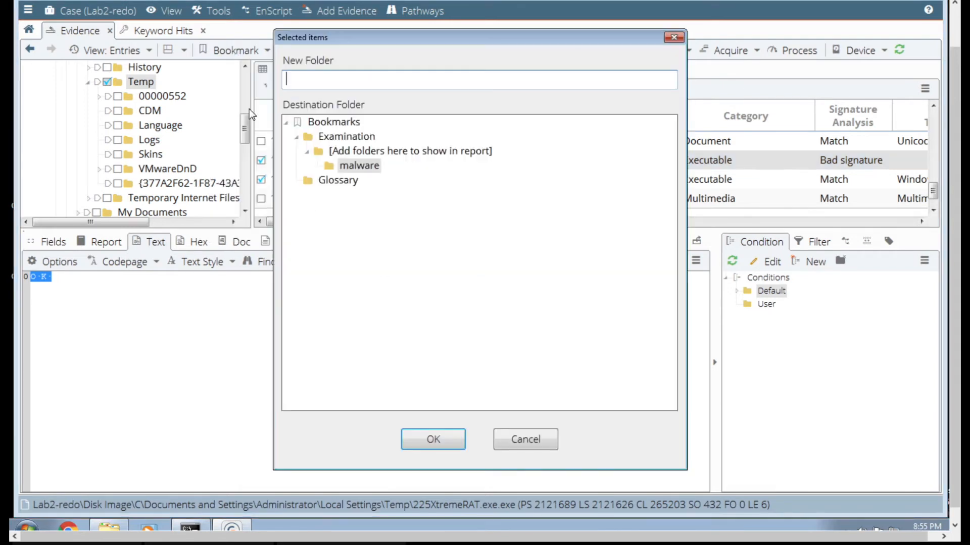
left_click(365, 167)
left_click(423, 439)
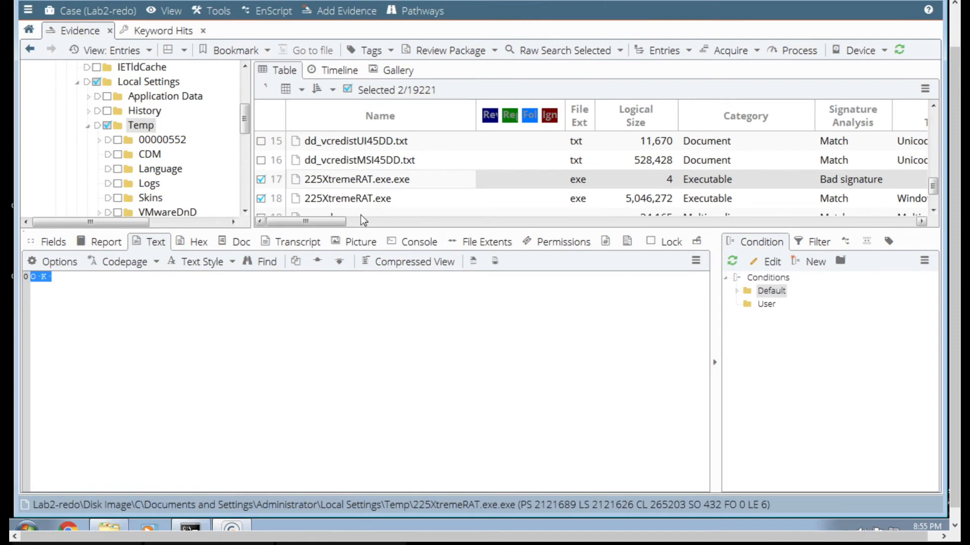
left_click(261, 180)
left_click(262, 199)
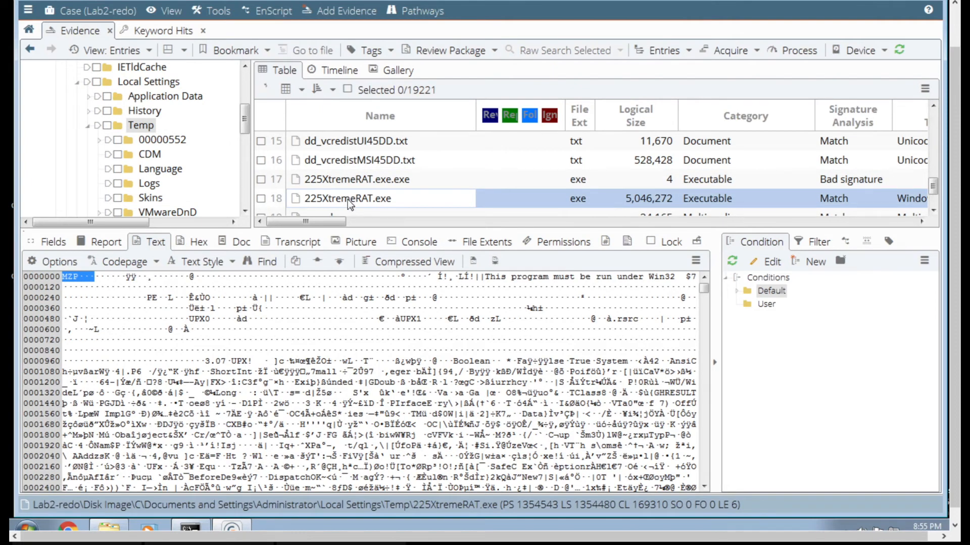
- View the report for 225XtremeRAT.exe and examine the header area of its hex data
left_click(114, 242)
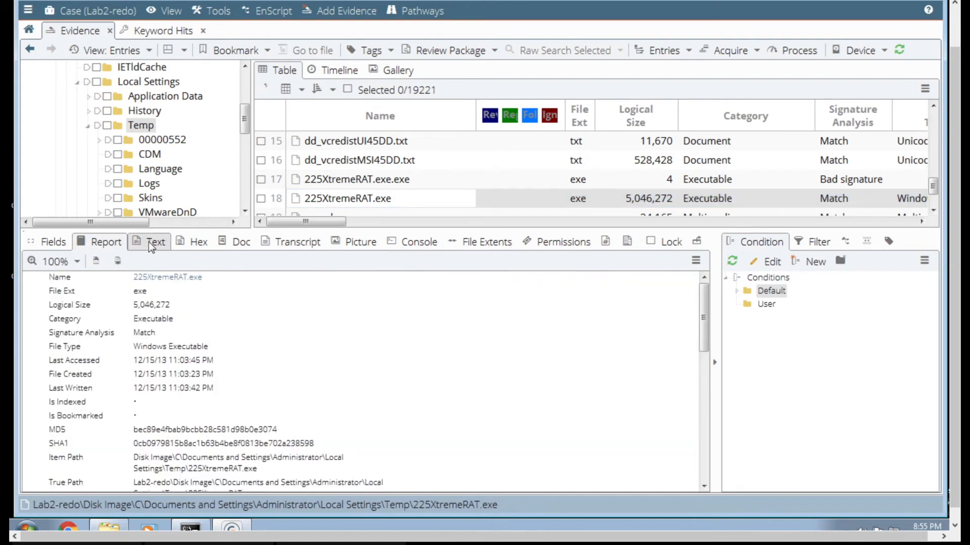
left_click(183, 241)
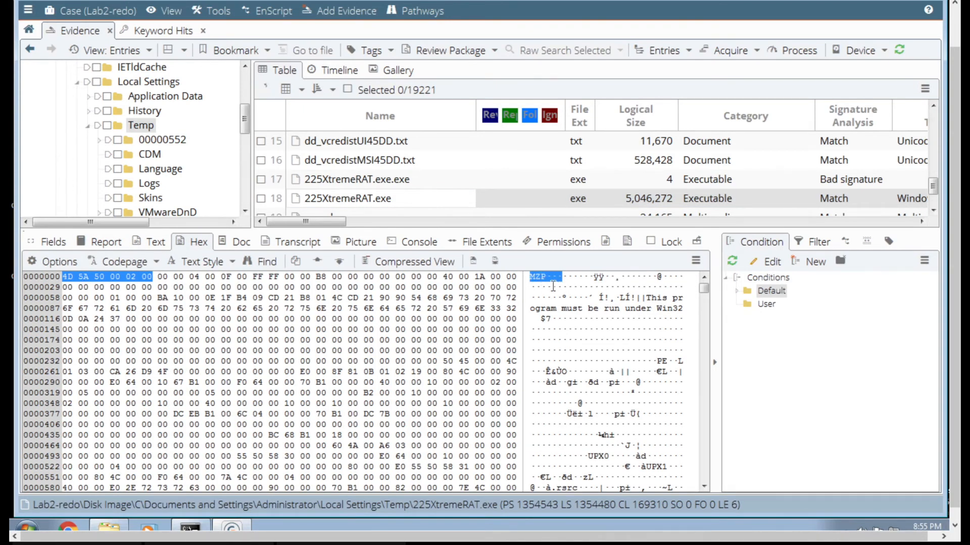
left_click(705, 436)
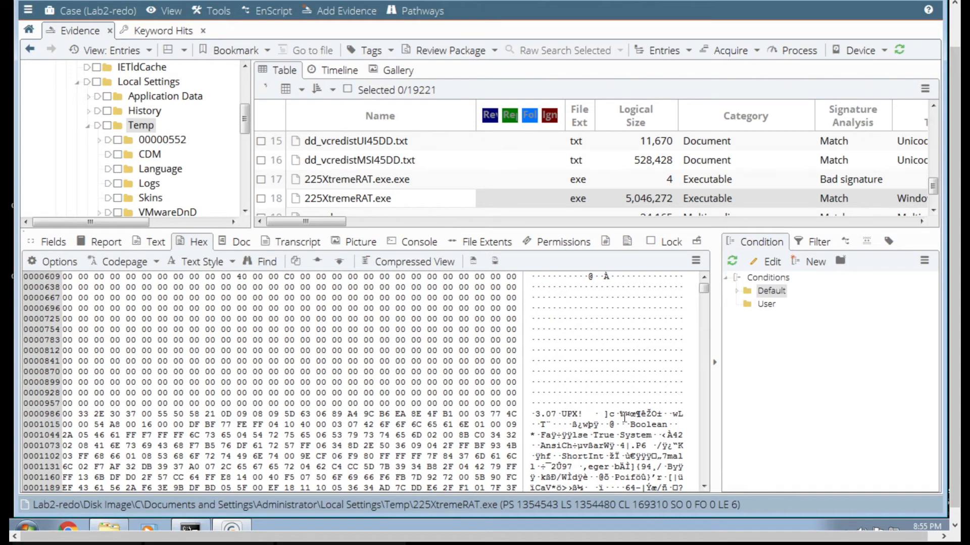
left_click(705, 277)
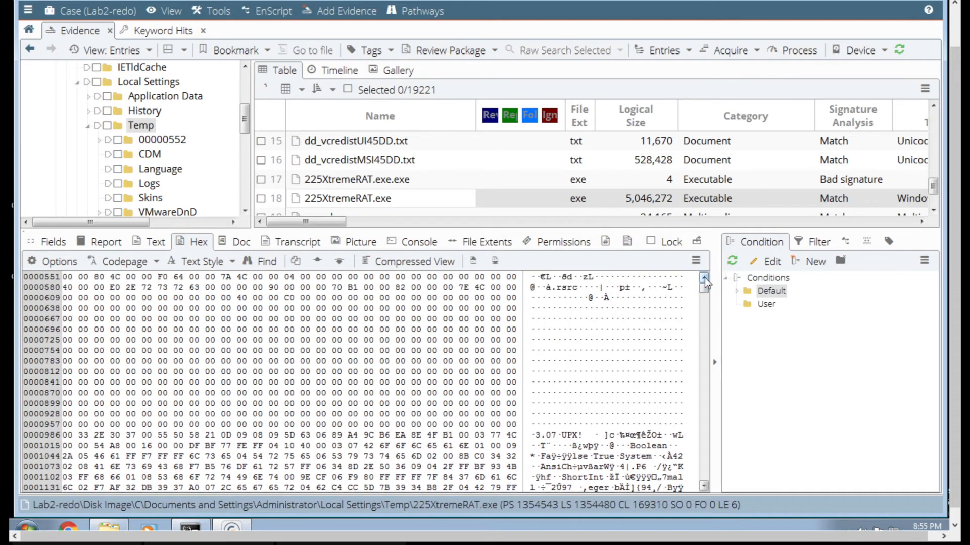
left_click(704, 277)
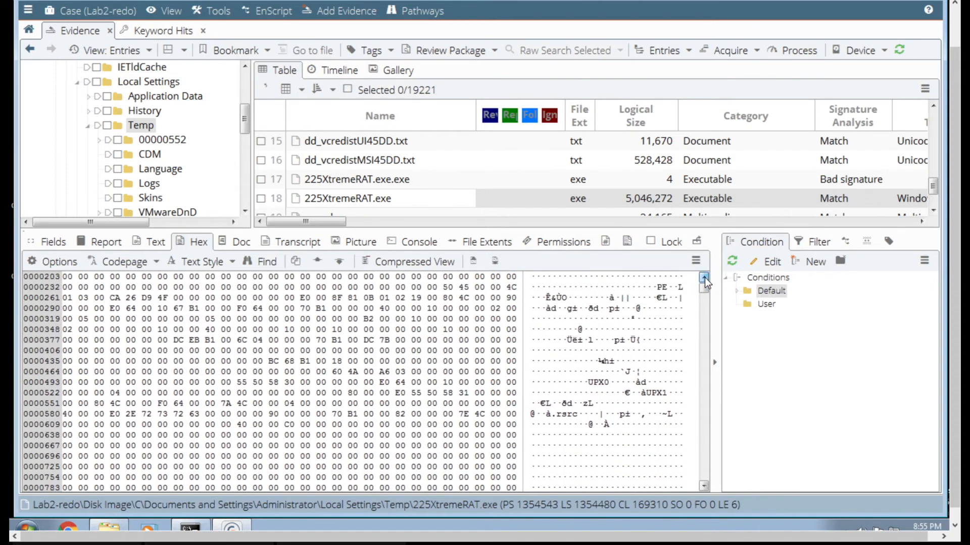
left_click(705, 277)
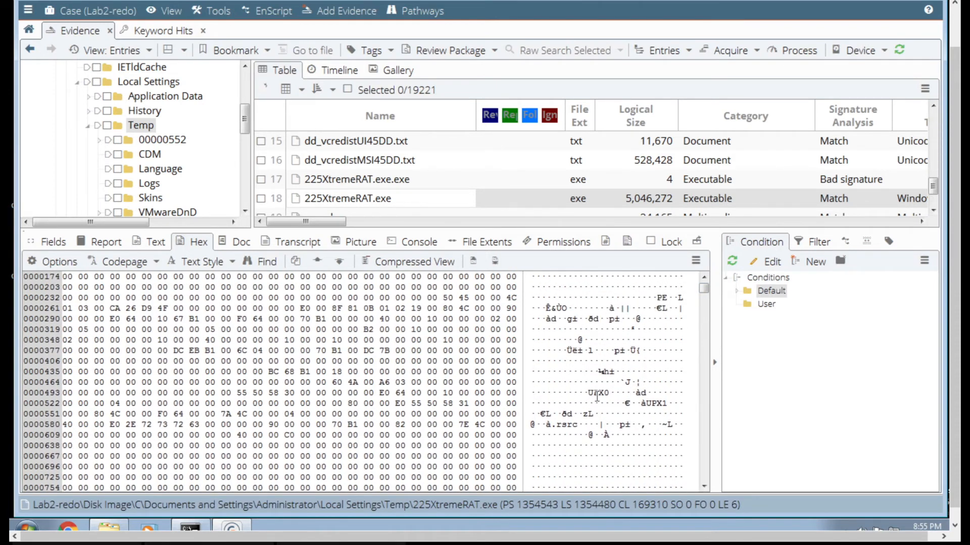
- Scan further through the hex data of 225XtremeRAT.exe and return to the start of the file
left_click(706, 475)
left_click(707, 473)
left_click(707, 474)
left_click(707, 473)
left_click(707, 474)
left_click(707, 473)
left_click(707, 474)
left_click(707, 473)
left_click(707, 474)
left_click(707, 474)
left_click(707, 474)
left_click(707, 474)
left_click(707, 474)
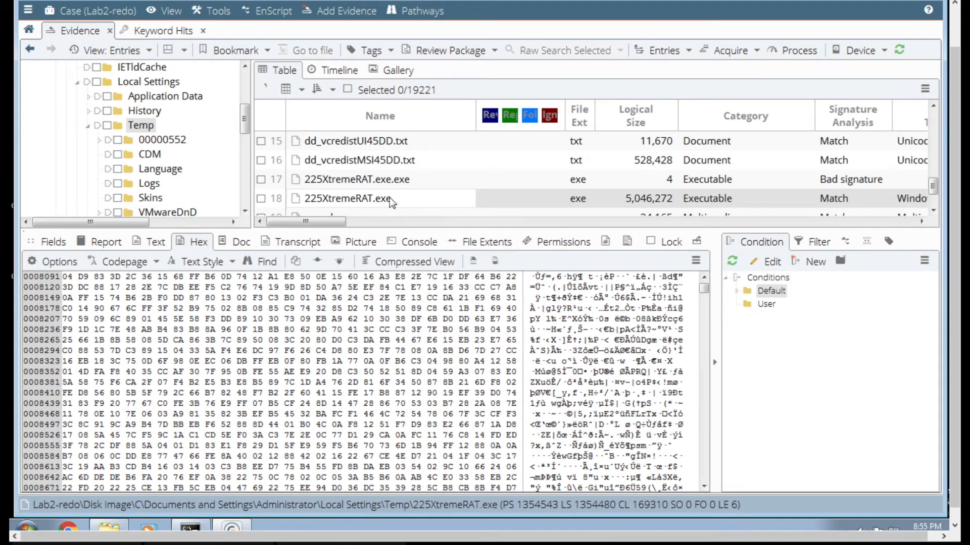
left_click(704, 457)
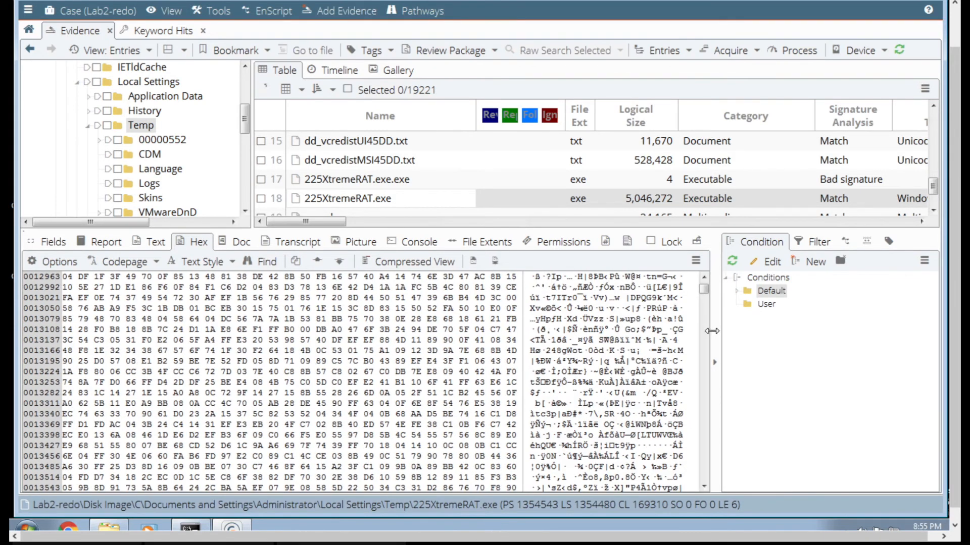
mouse_move(704, 289)
left_mouse_down()
mouse_move(705, 445)
mouse_move(704, 276)
left_mouse_up()
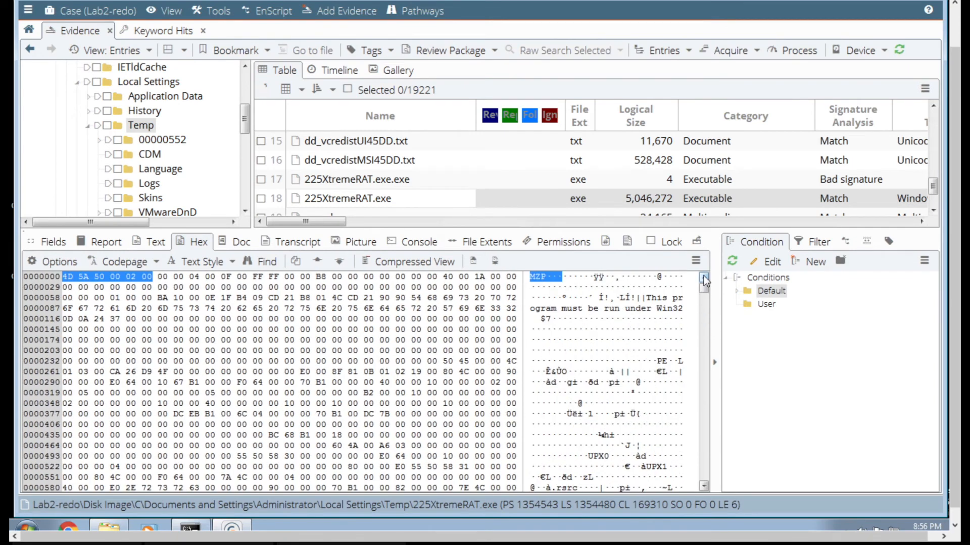
- Copy 225XtremeRAT.exe out to the Lab2-redo Export folder as logical file only with no character mask, and collapse the Temp folder
right_click(387, 205)
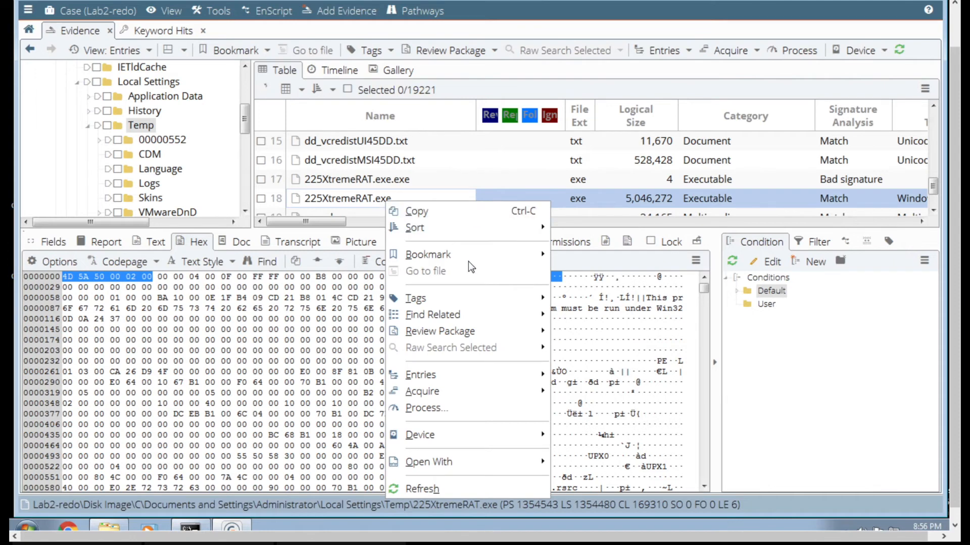
mouse_move(522, 391)
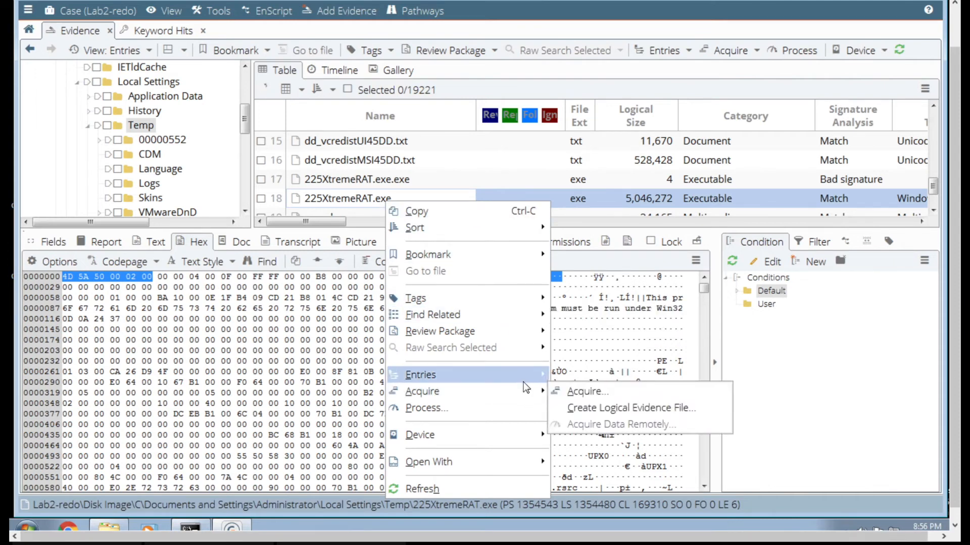
mouse_move(548, 378)
left_click(591, 374)
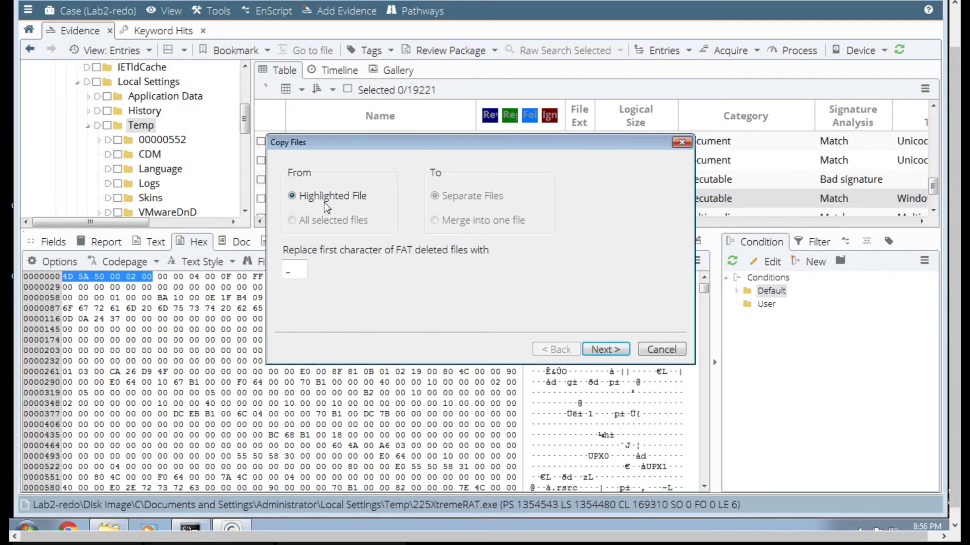
left_click(601, 351)
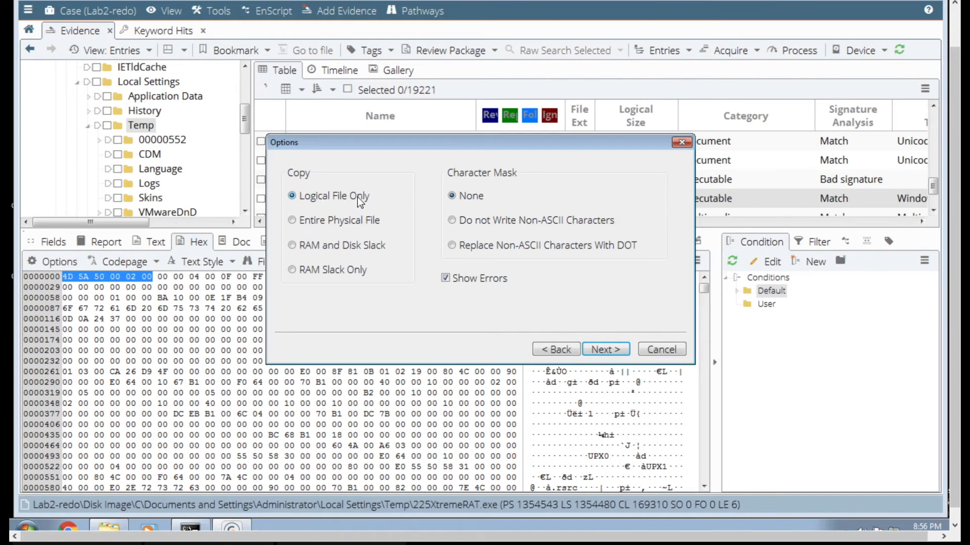
left_click(605, 347)
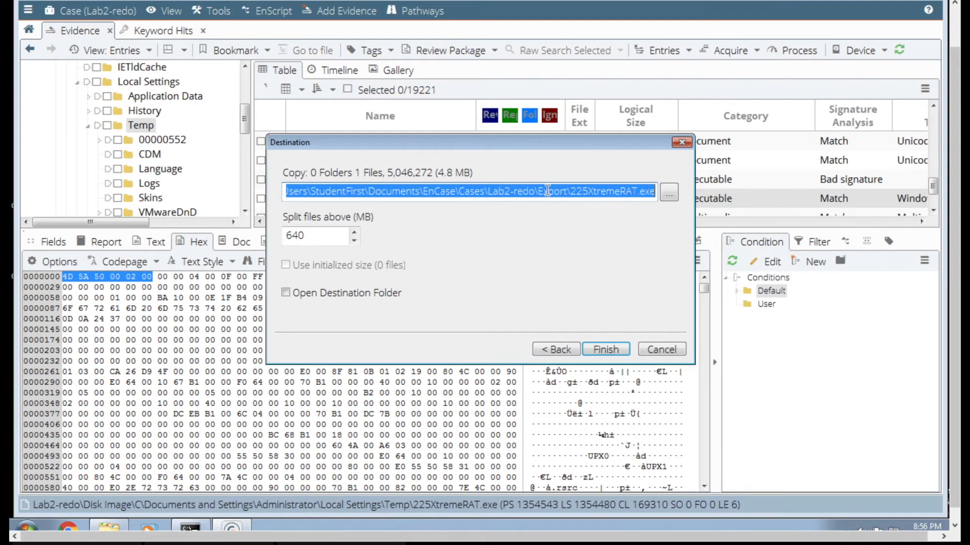
left_click(606, 349)
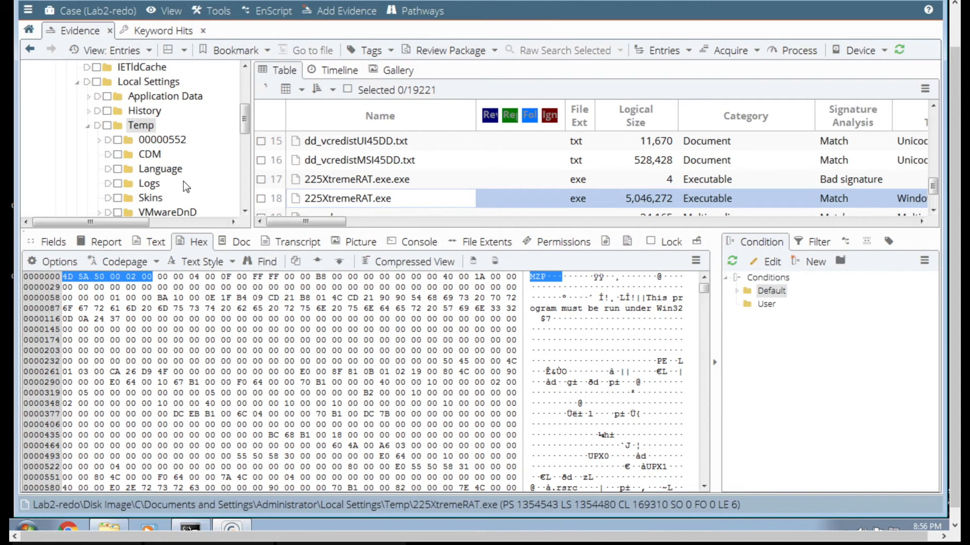
left_click(88, 125)
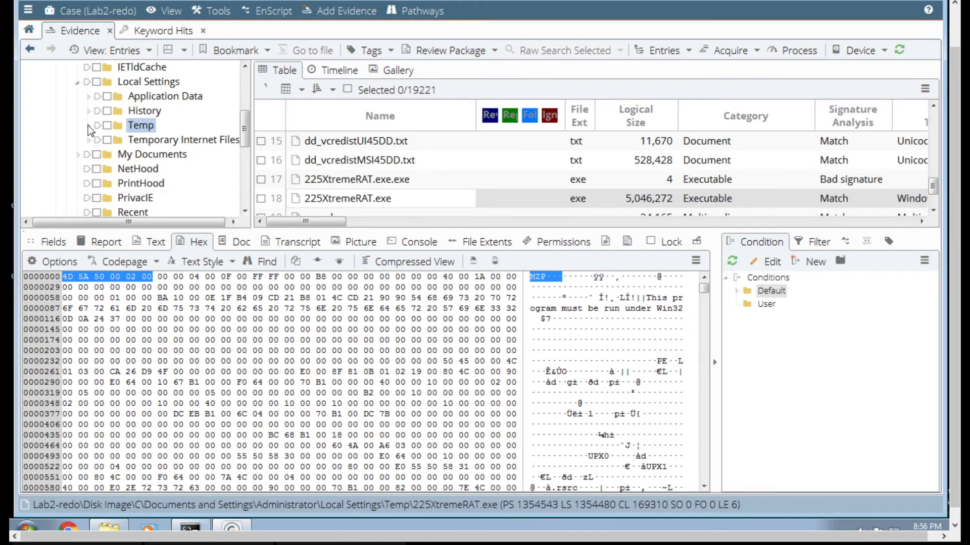
- Collapse the Administrator profile's Local Settings folder and open the Startup folder under Start Menu > Programs
left_click(78, 82)
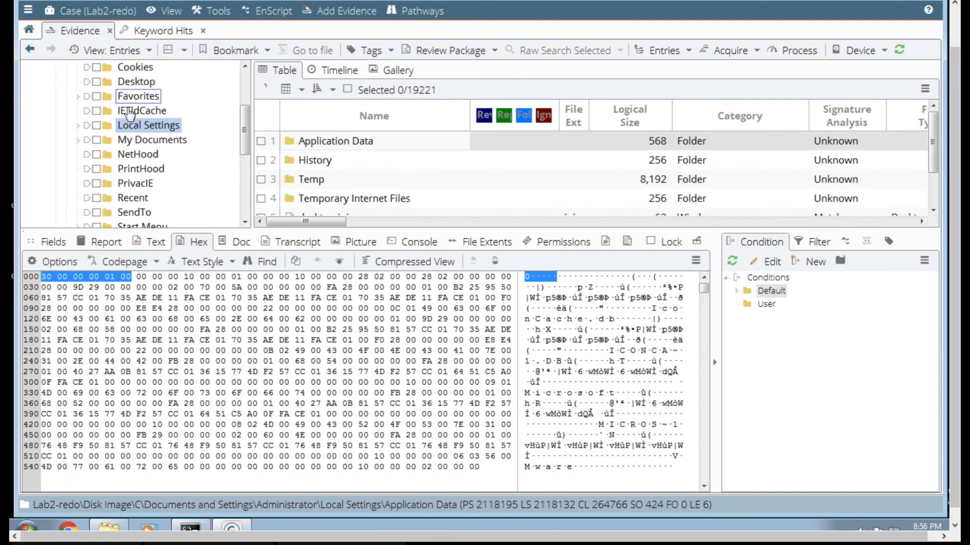
scroll(130, 113, "up", 2)
scroll(129, 113, "down", 1)
scroll(129, 127, "up", 1)
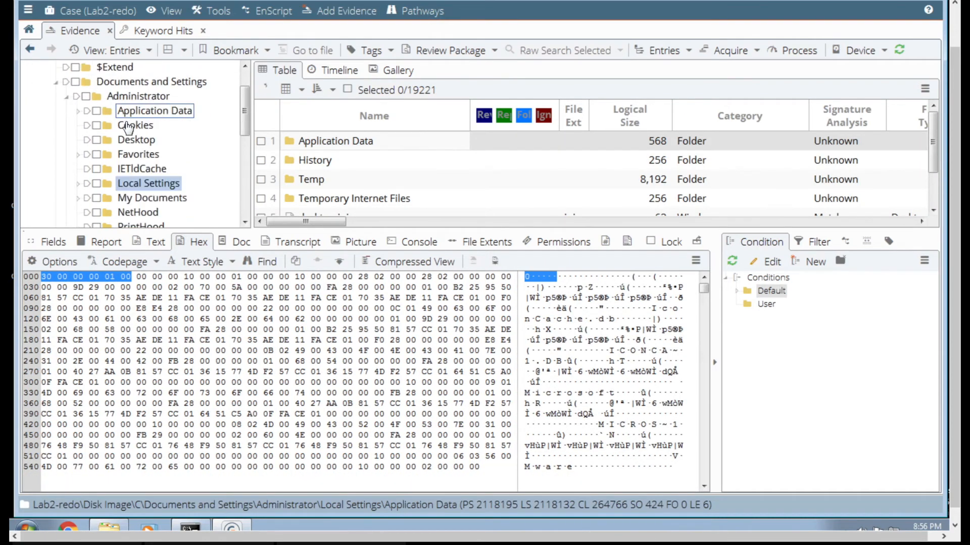
scroll(114, 147, "down", 3)
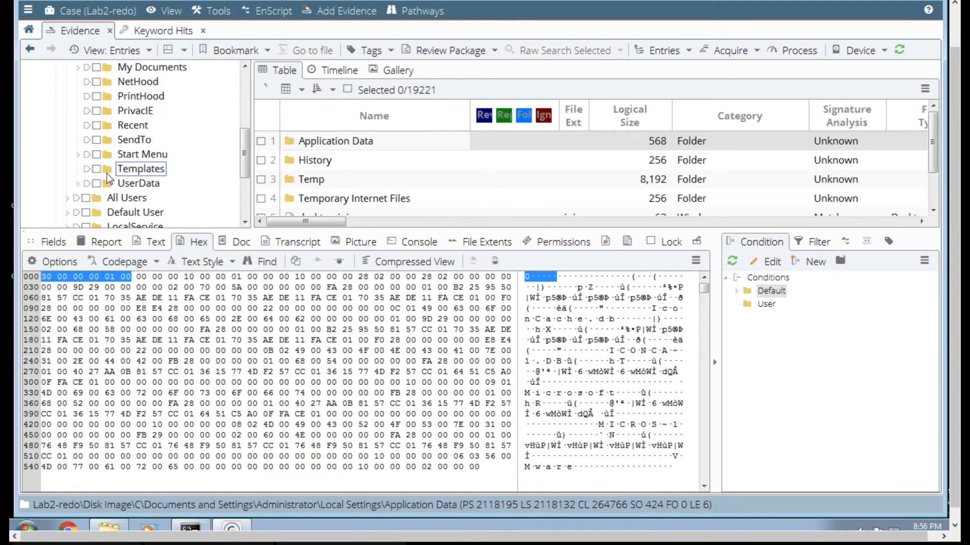
left_click(78, 154)
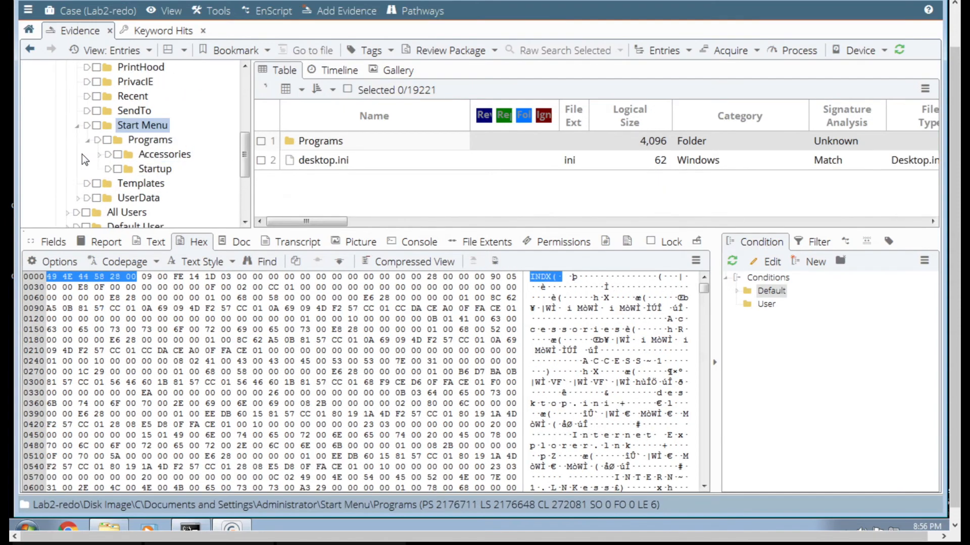
left_click(116, 169)
- Copy Adwind Rat V2.0.vbs out of the Startup folder to the Lab2-redo Export folder
left_click(380, 165)
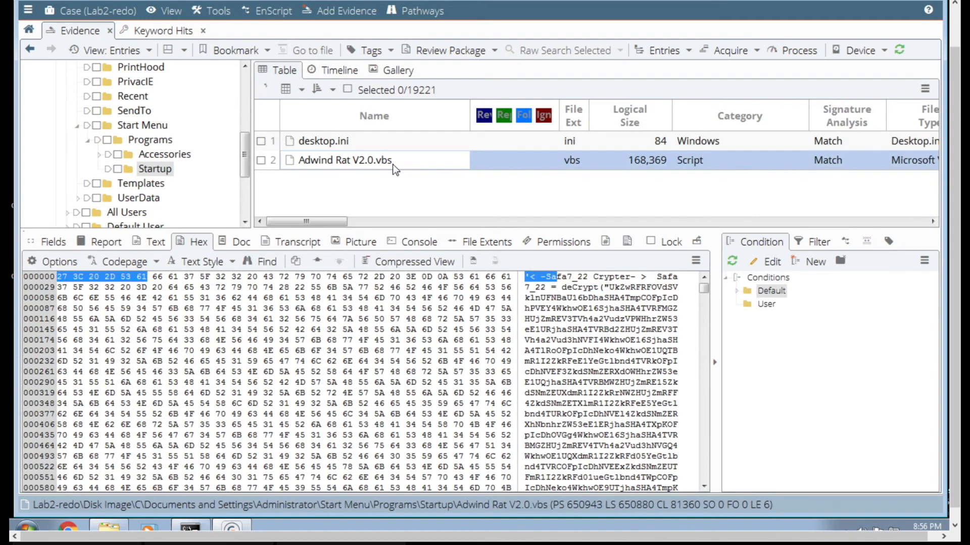
right_click(388, 168)
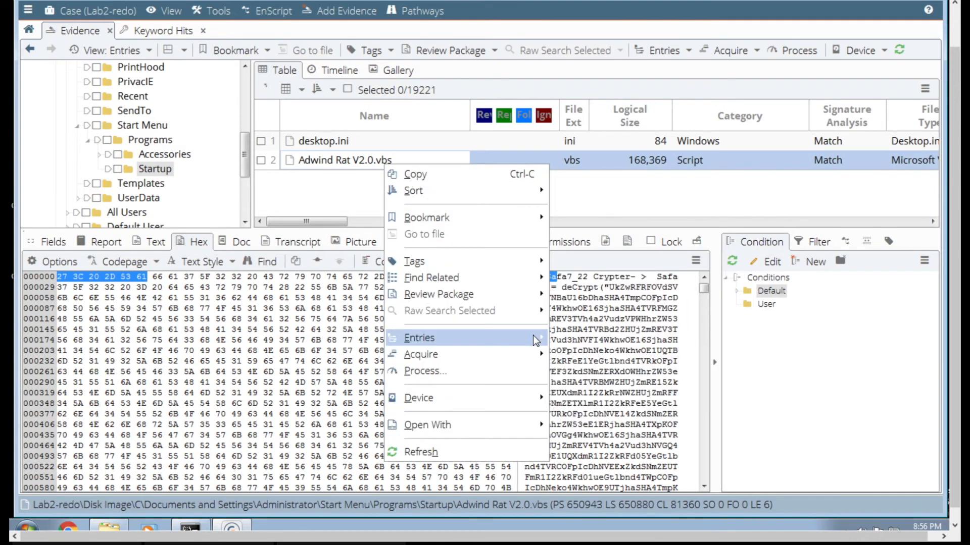
mouse_move(532, 335)
left_click(568, 338)
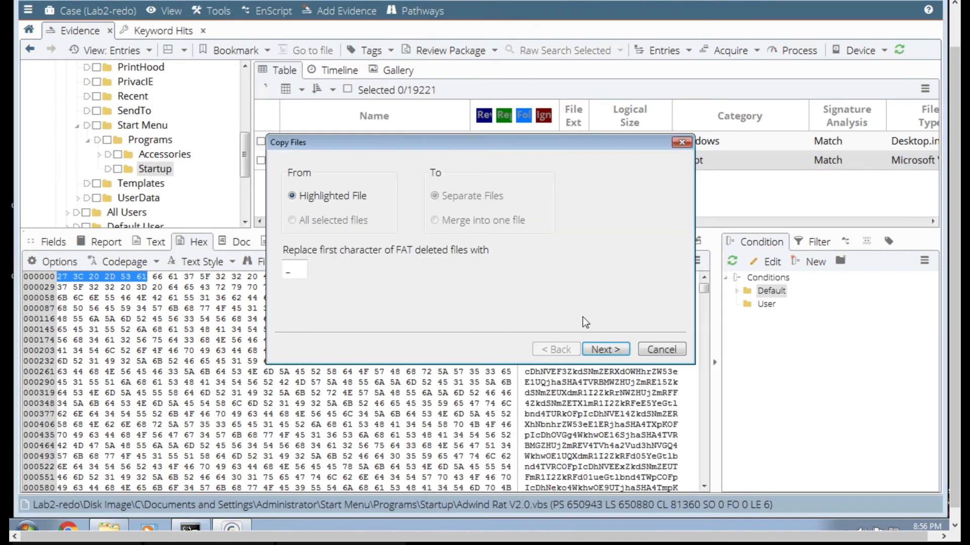
left_click(597, 348)
left_click(606, 348)
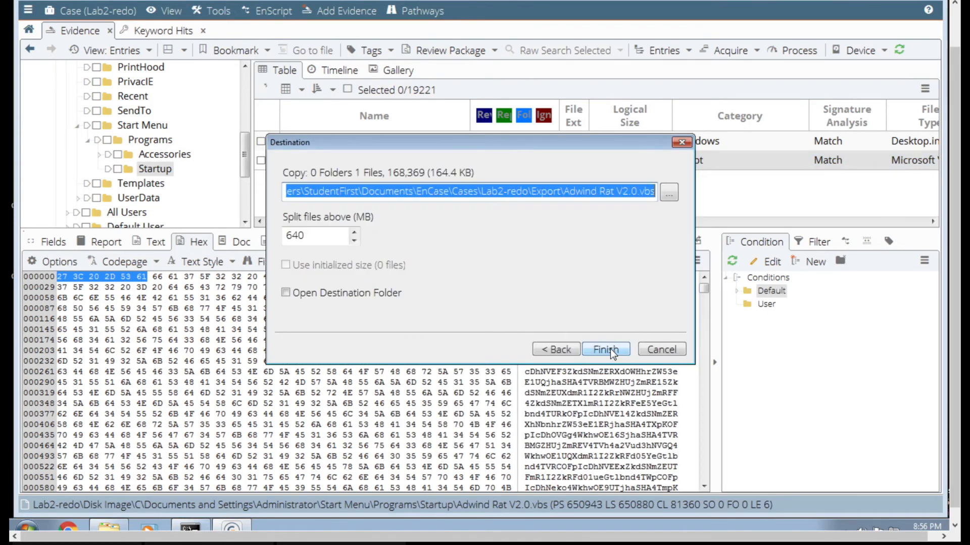
left_click(608, 349)
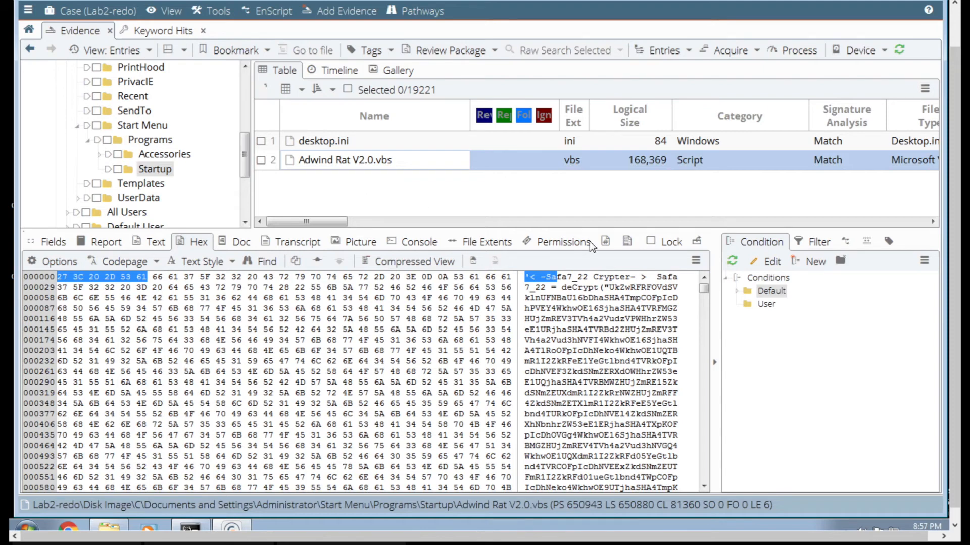
- Review the hash, bookmark and timestamp columns for Adwind Rat V2.0.vbs in the Startup folder
left_click(756, 222)
left_click(756, 223)
left_click(756, 222)
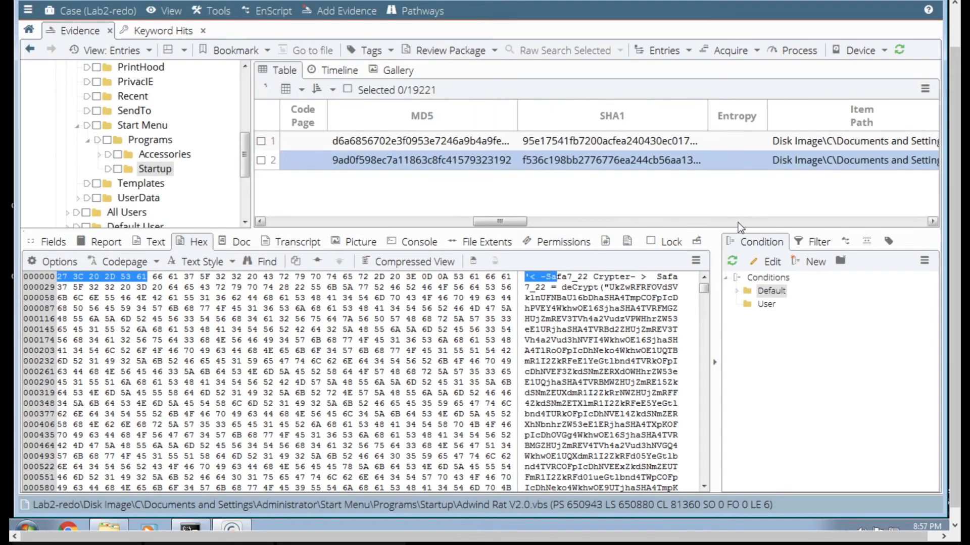
left_click(446, 222)
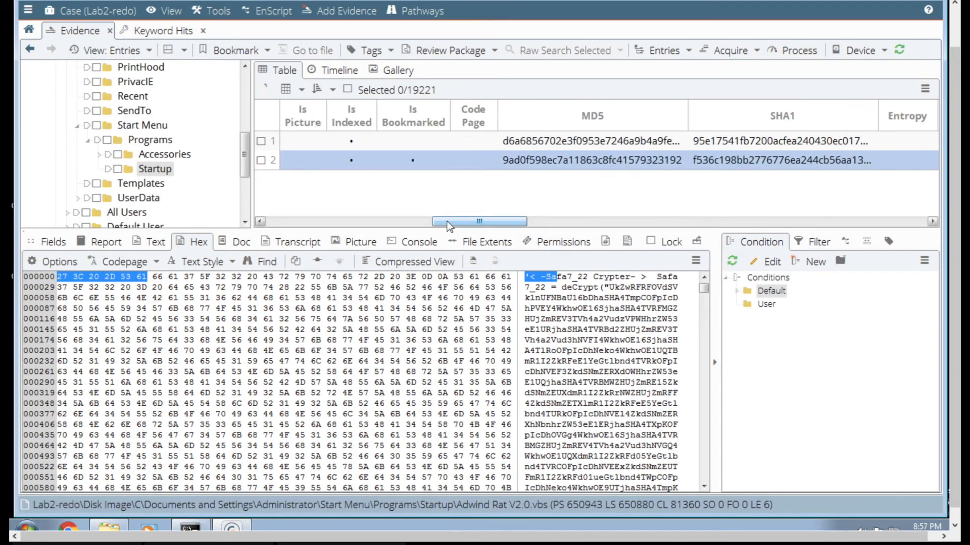
left_click(397, 222)
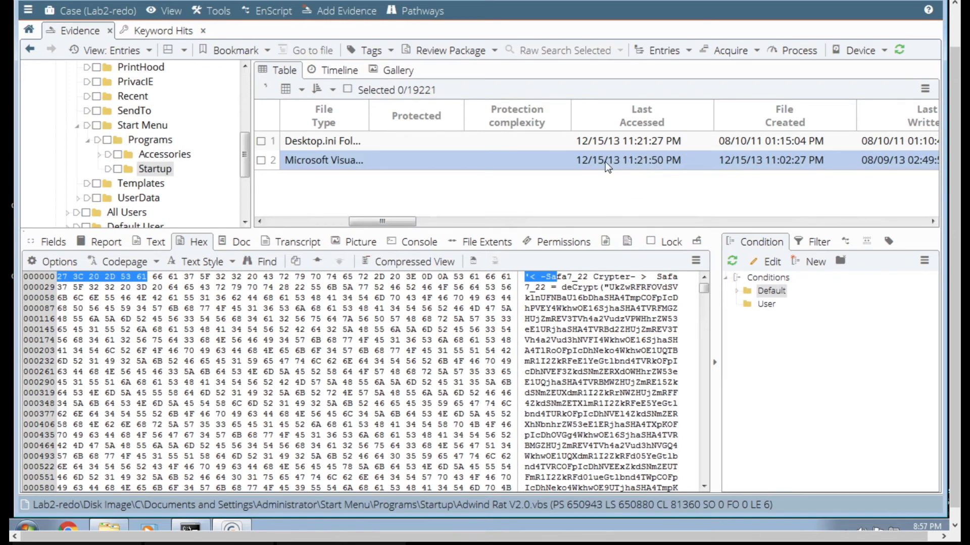
- List all entries beneath the Administrator Start Menu folder, including subfolders, and scan their access and creation dates
left_click_drag(244, 159, 242, 86)
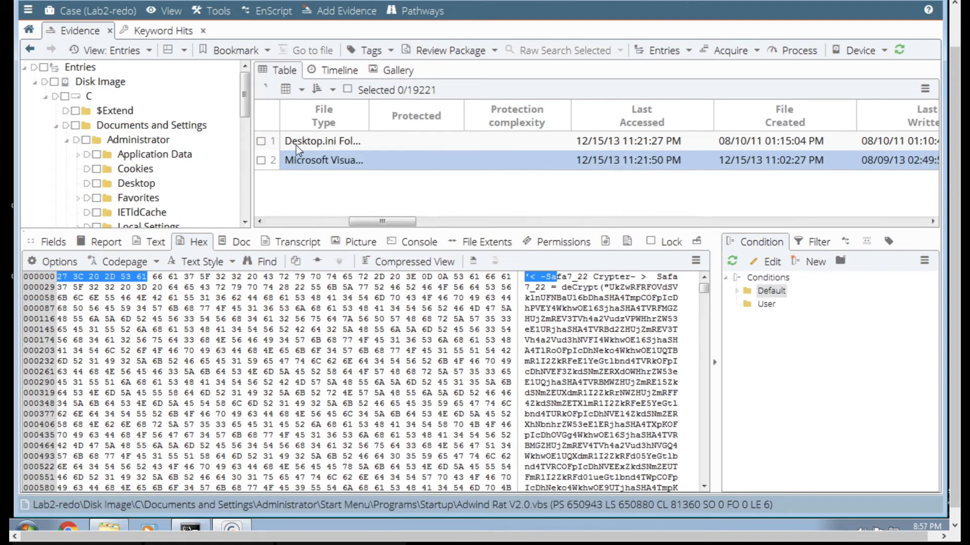
left_click(243, 187)
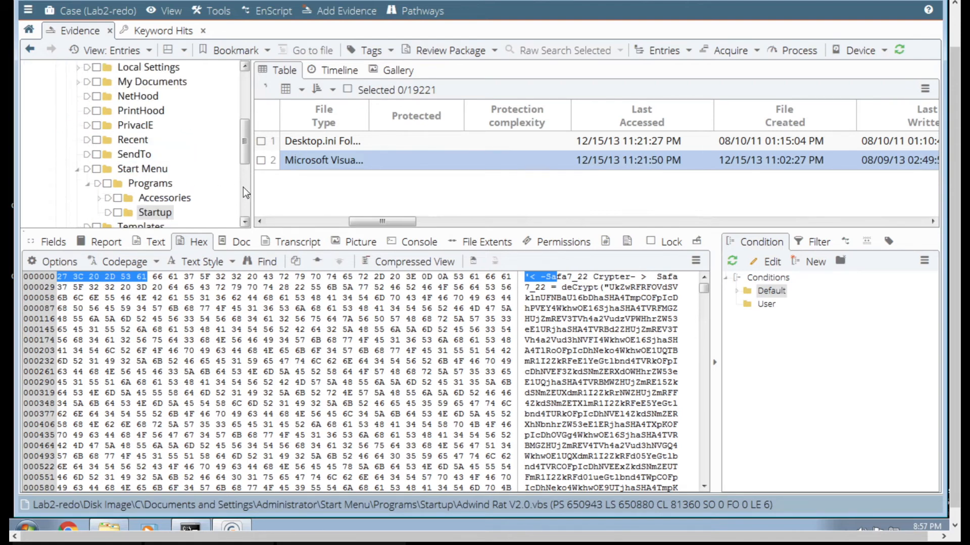
left_click(154, 212)
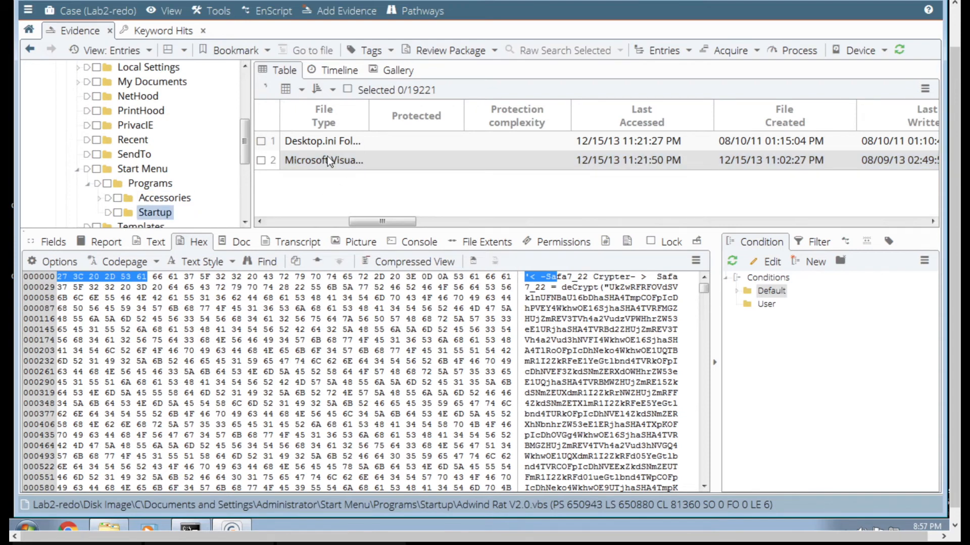
left_click(87, 170)
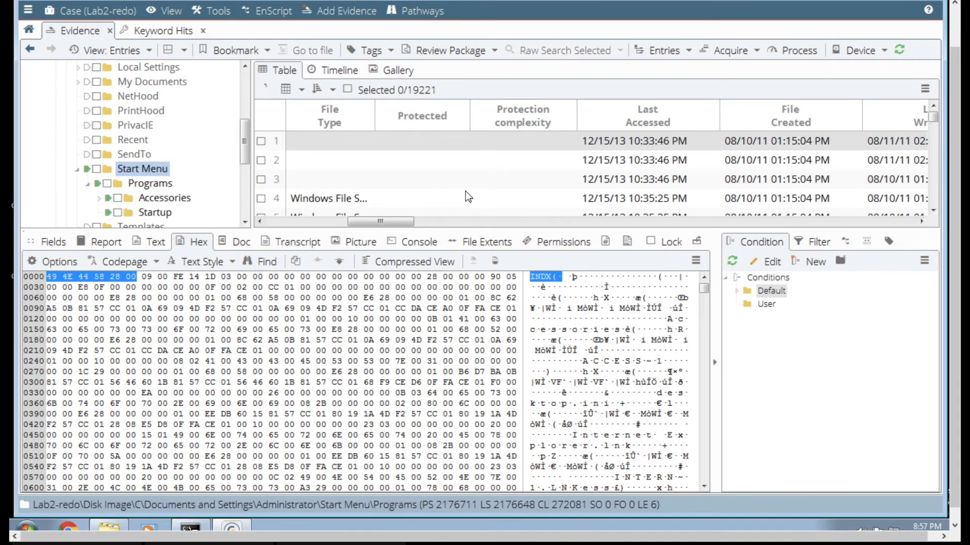
scroll(935, 195, "down", 8)
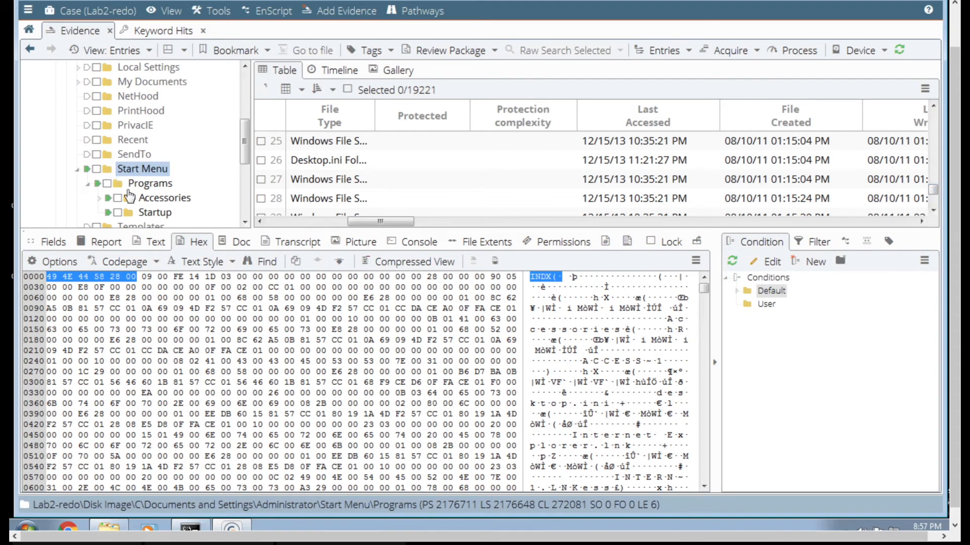
- List all entries on volume C including subfolders, enlarge the table and sort by file creation date, going to the newest entries
left_click_drag(241, 135, 237, 91)
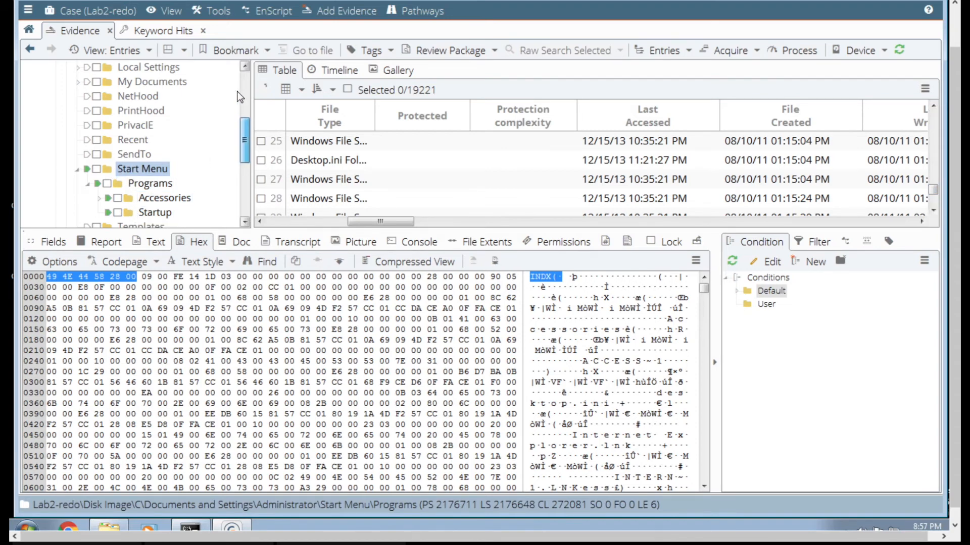
left_click(55, 97)
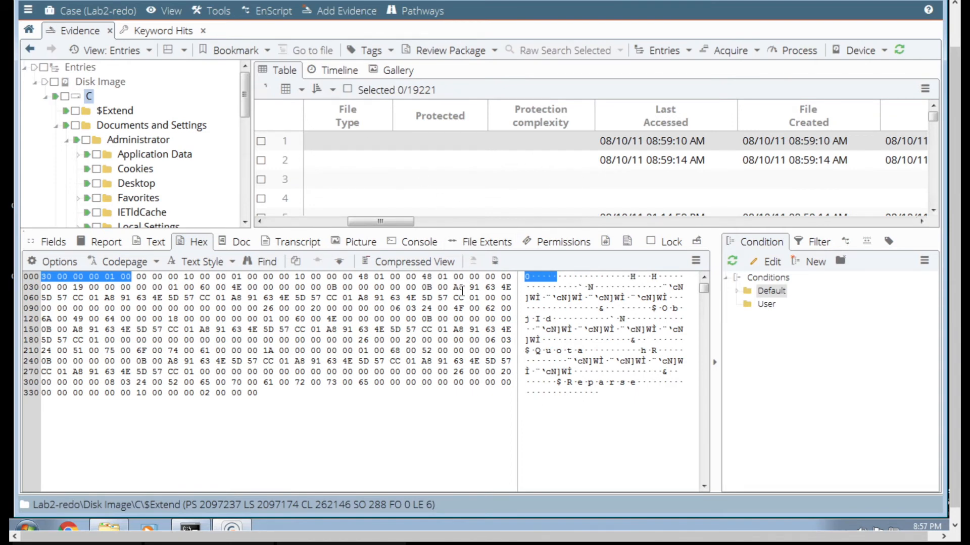
left_click_drag(477, 228, 477, 311)
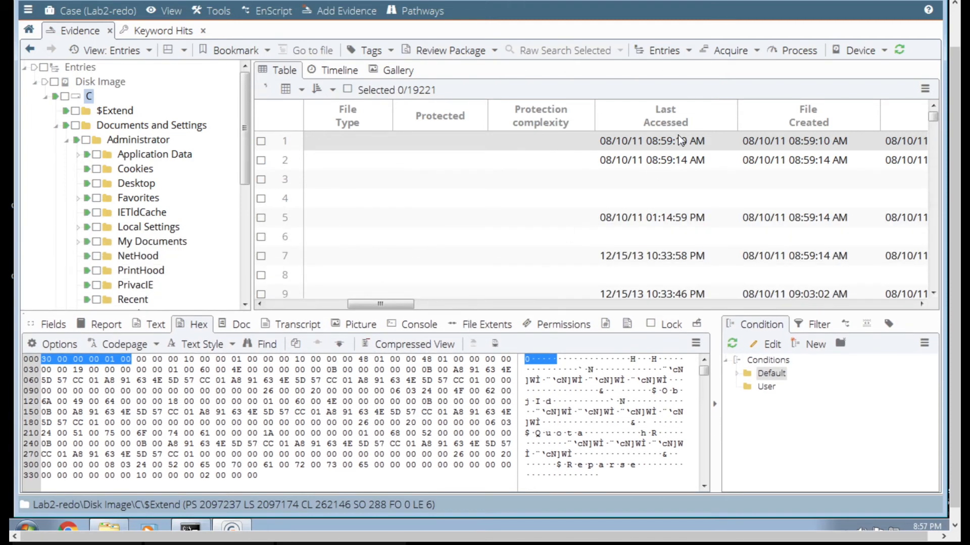
left_click(801, 120)
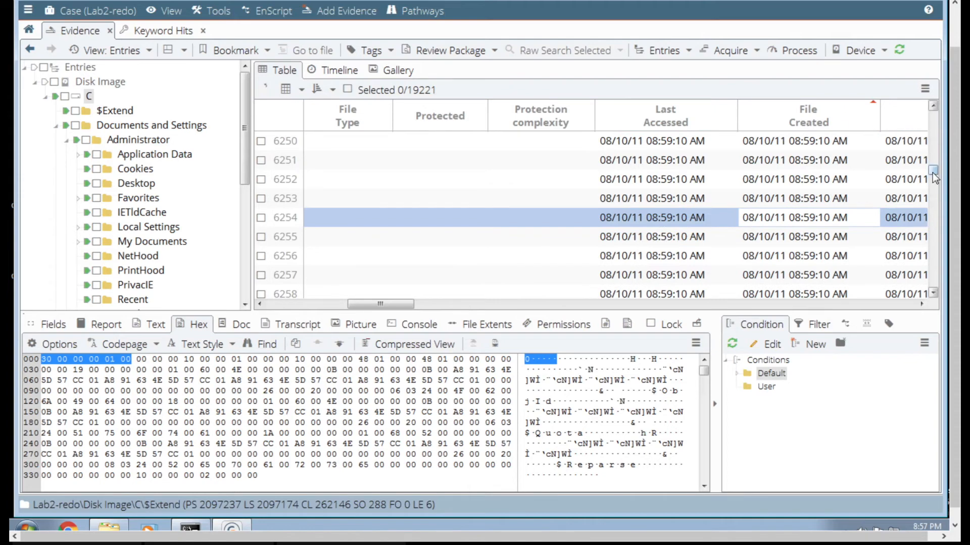
left_click_drag(934, 177, 934, 299)
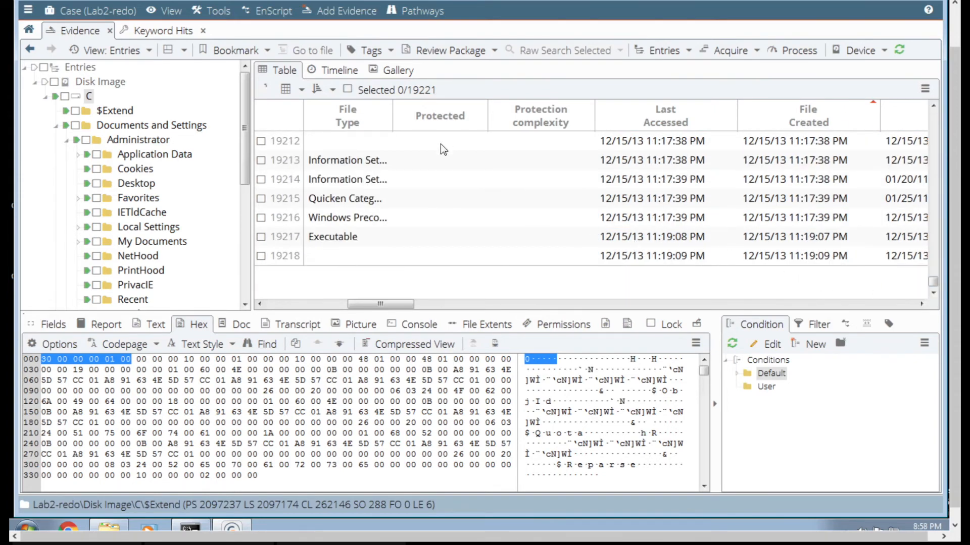
- Examine the newest entries by name, including FTK IMAGER.EXE-021FC362.pf and the cookie files JJJKRH6Z.txt and 49XVU57G.txt
left_click_drag(368, 304, 287, 304)
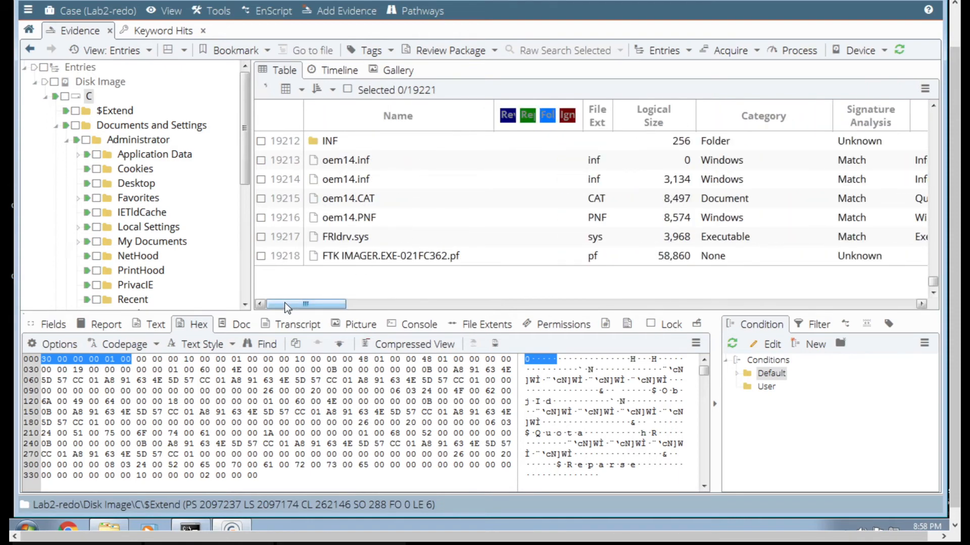
left_click(365, 255)
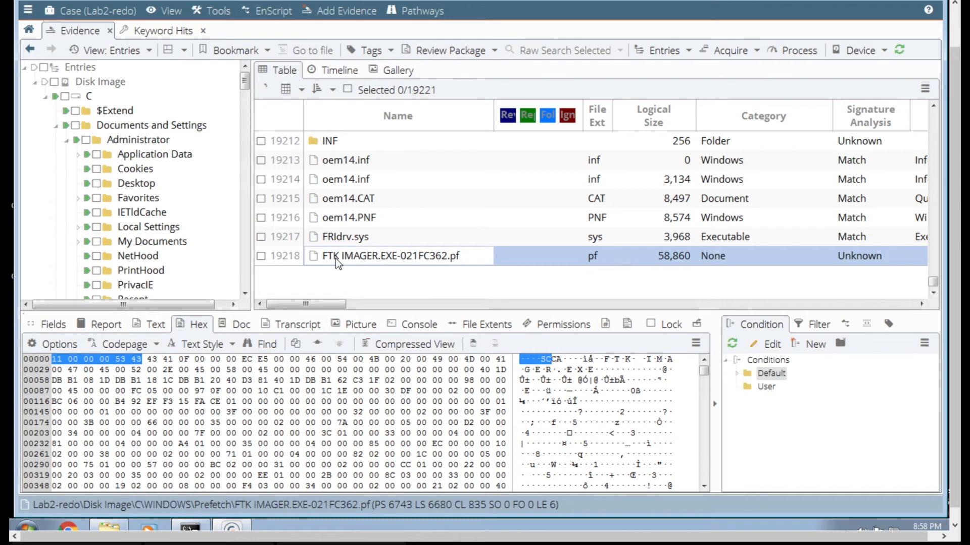
left_click(933, 174)
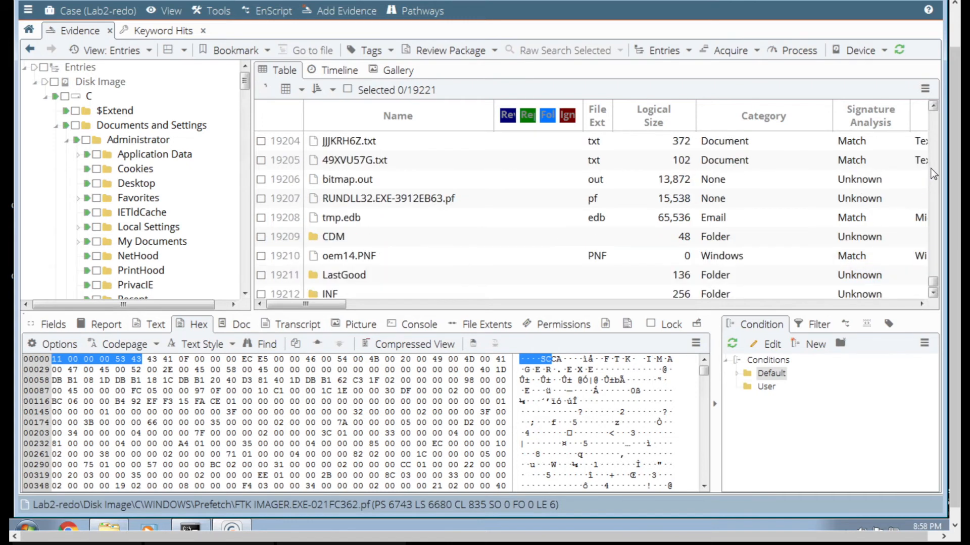
left_click(933, 175)
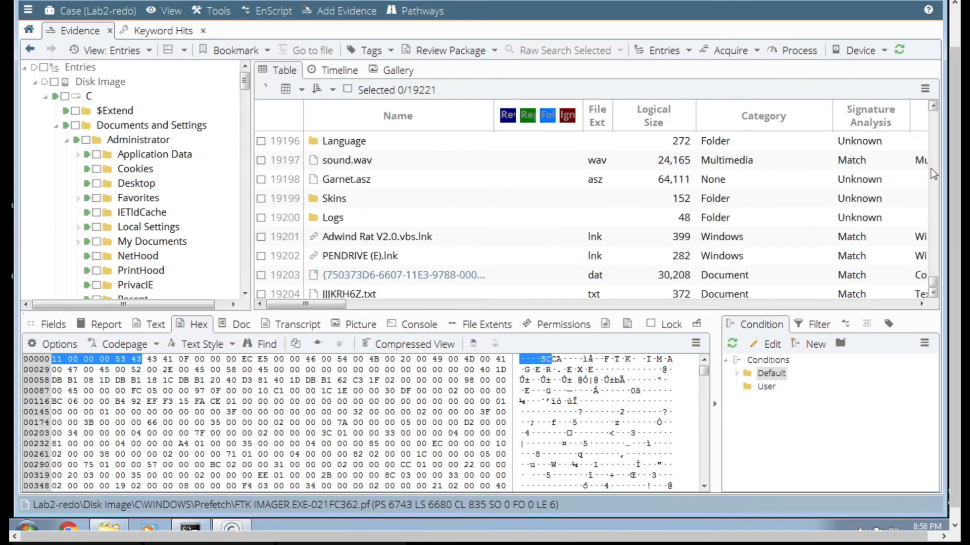
scroll(933, 296, "down", 2)
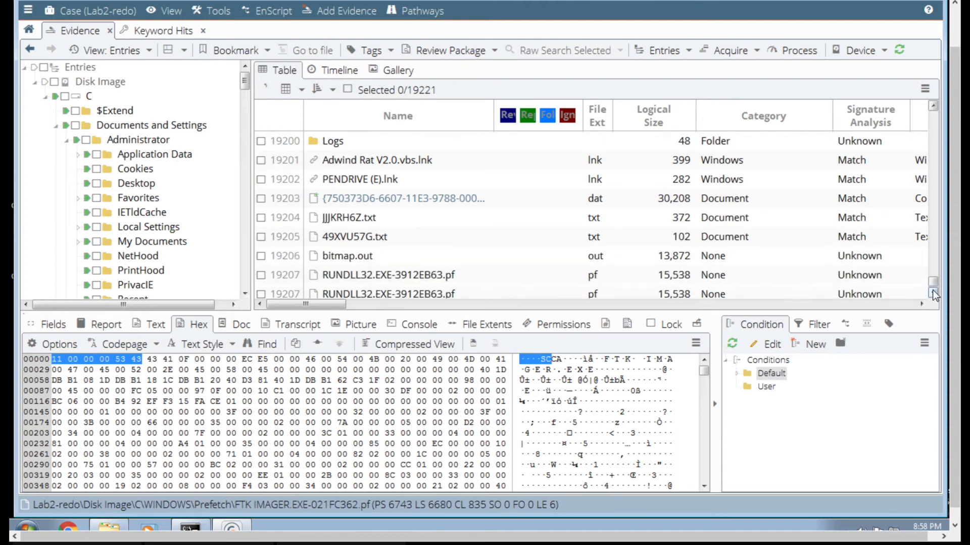
left_click(461, 225)
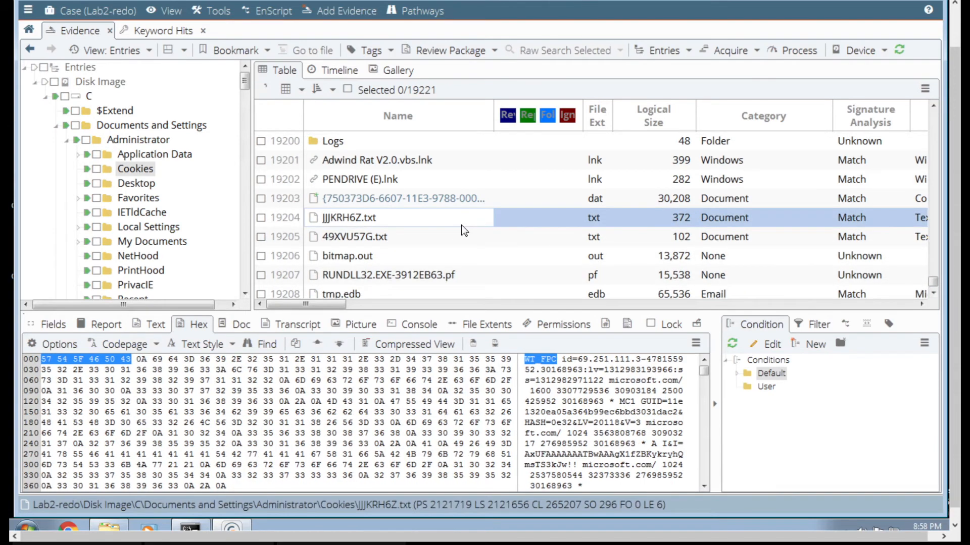
left_click(449, 240)
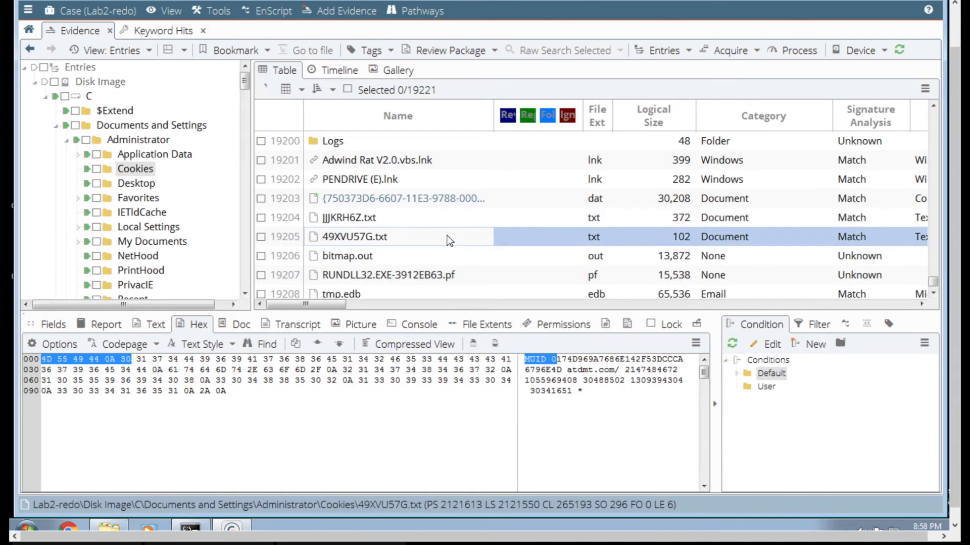
- Examine both Adwind Rat V2.0.vbs copies, 225XtremeRAT.exe, 225XtremeRAT.exe.exe and the 225XTREMERAT prefetch file in creation-date order
scroll(433, 212, "up", 4)
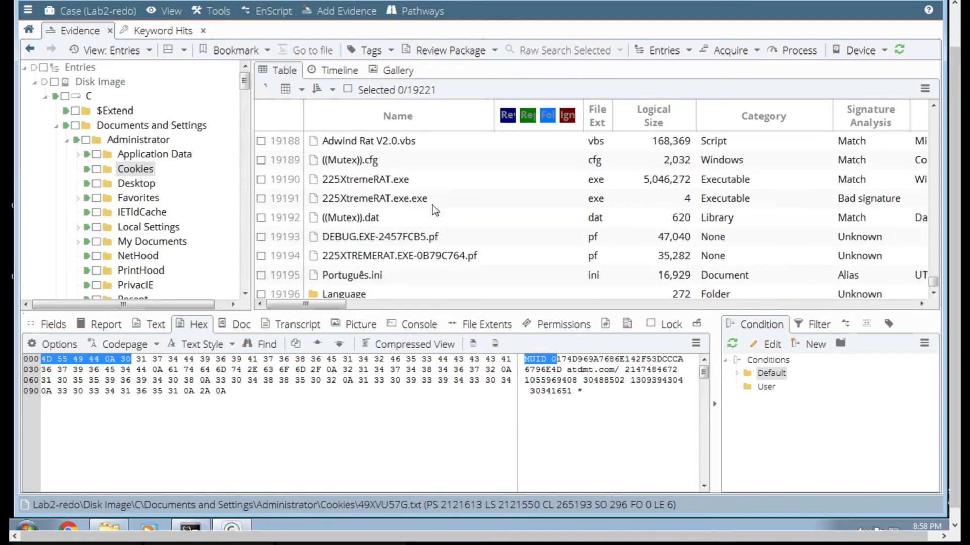
scroll(432, 205, "up", 1)
left_click(384, 178)
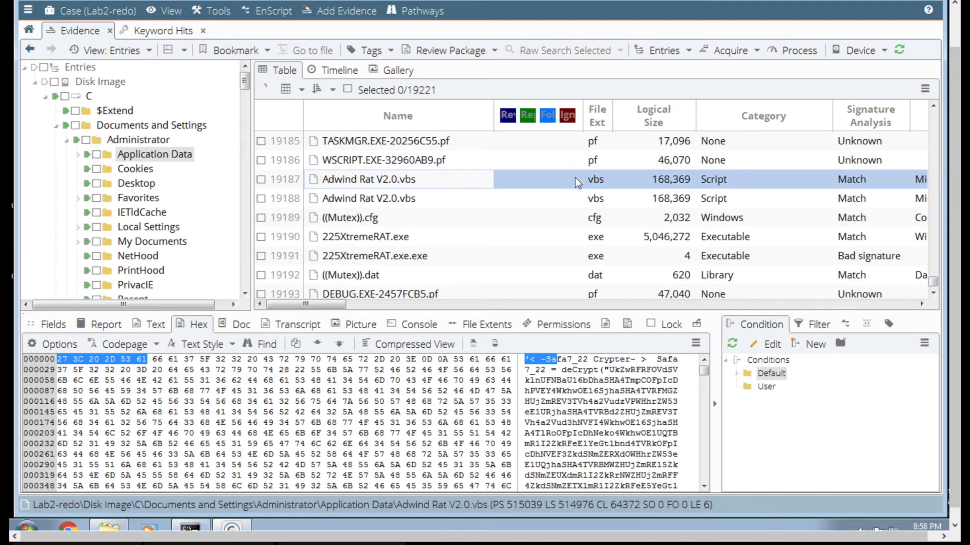
left_click(403, 198)
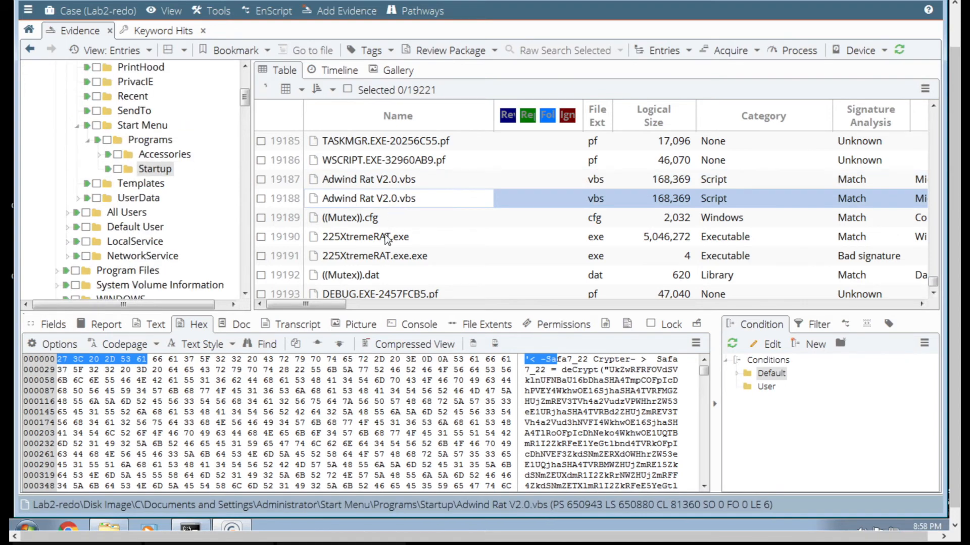
left_click(385, 237)
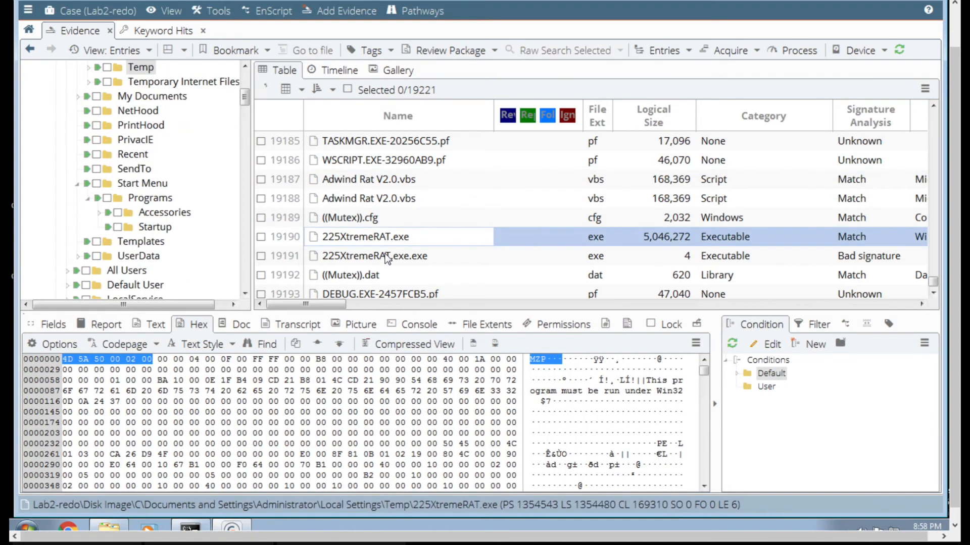
left_click(387, 256)
scroll(387, 256, "down", 1)
scroll(386, 258, "down", 1)
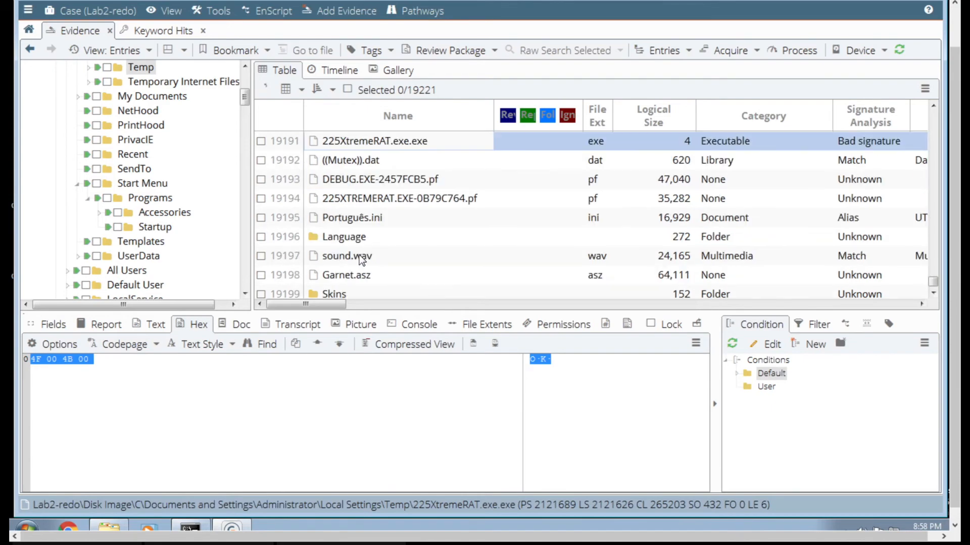
left_click(392, 200)
scroll(425, 209, "up", 1)
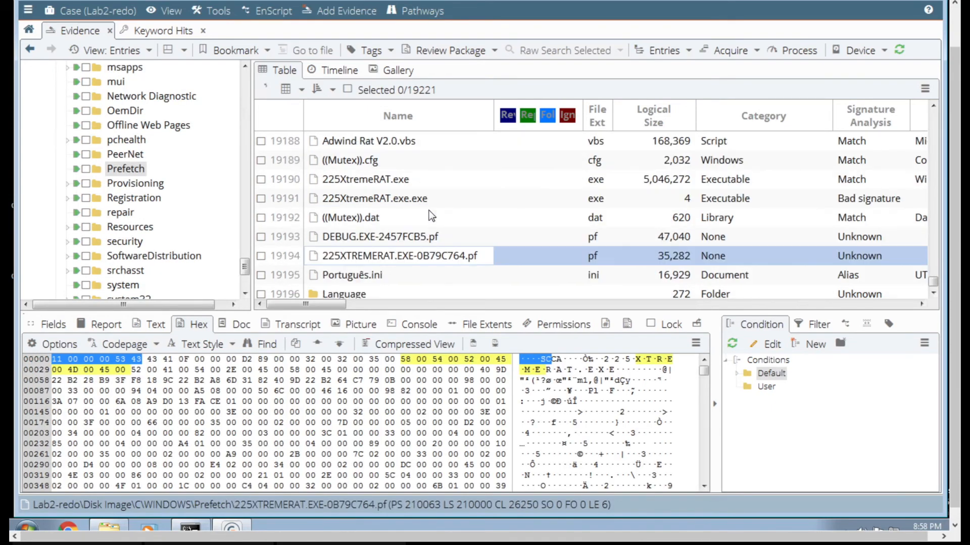
- Review the access and creation dates of DEBUG.EXE-2457FCB5.pf, the 225XTREMERAT prefetch file and their neighbouring entries
scroll(420, 222, "up", 1)
scroll(417, 225, "down", 1)
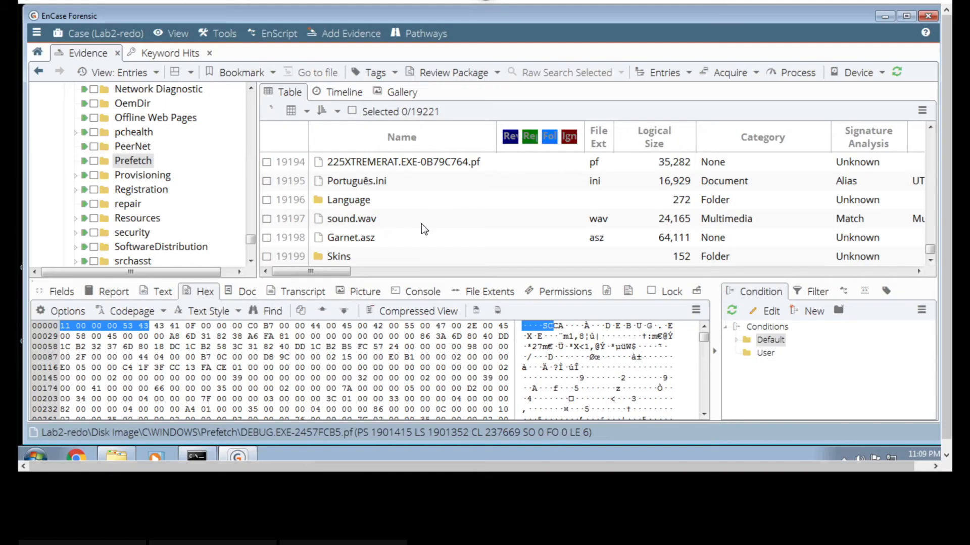
scroll(421, 224, "up", 2)
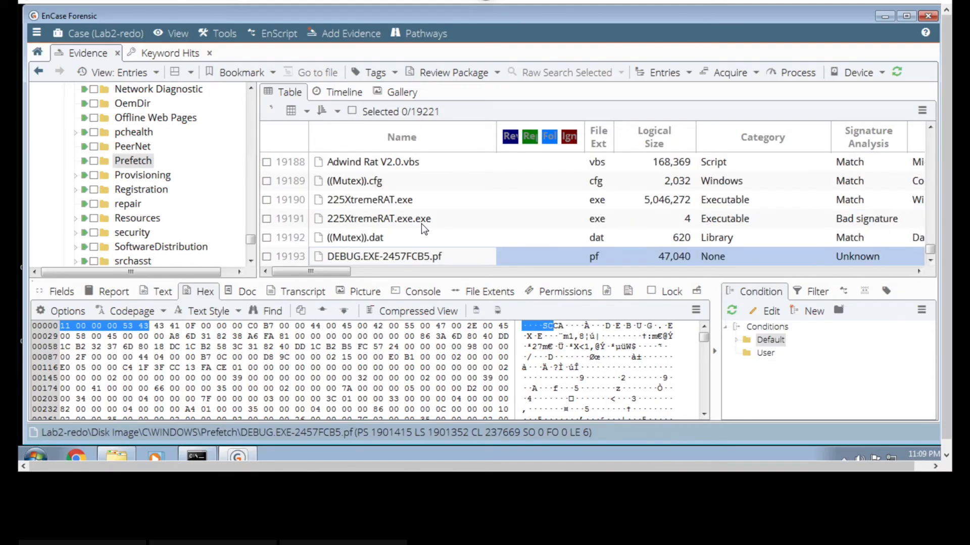
left_click(930, 260)
left_click(930, 260)
left_click(930, 260)
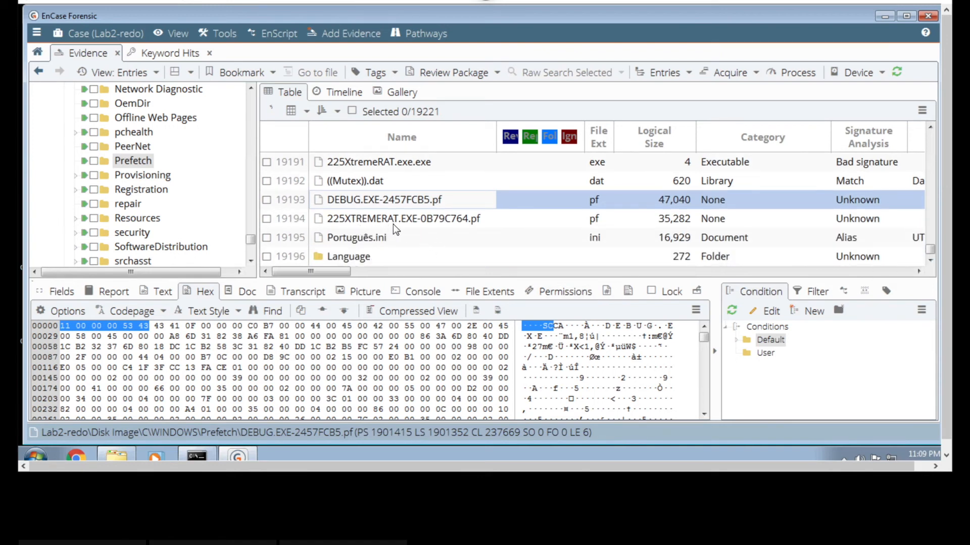
left_click(587, 272)
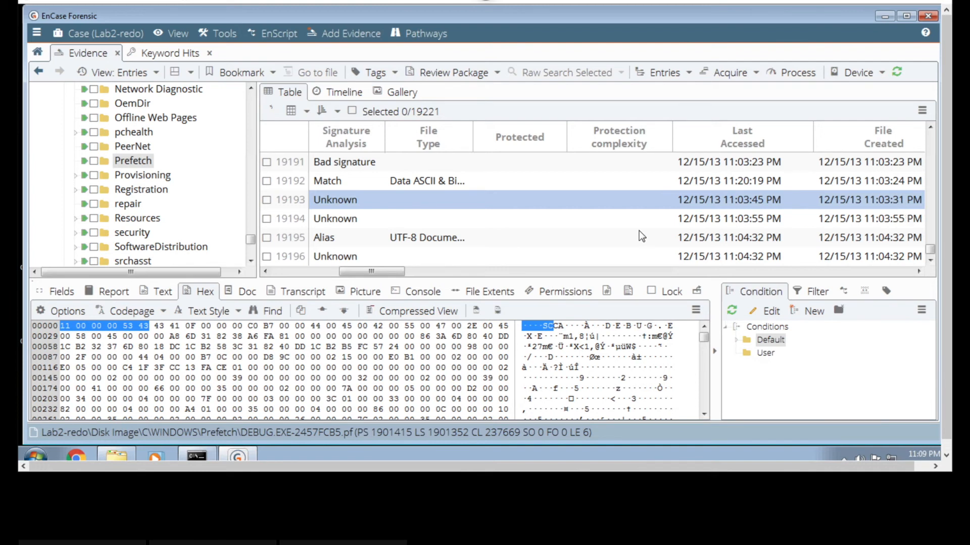
left_click(320, 271)
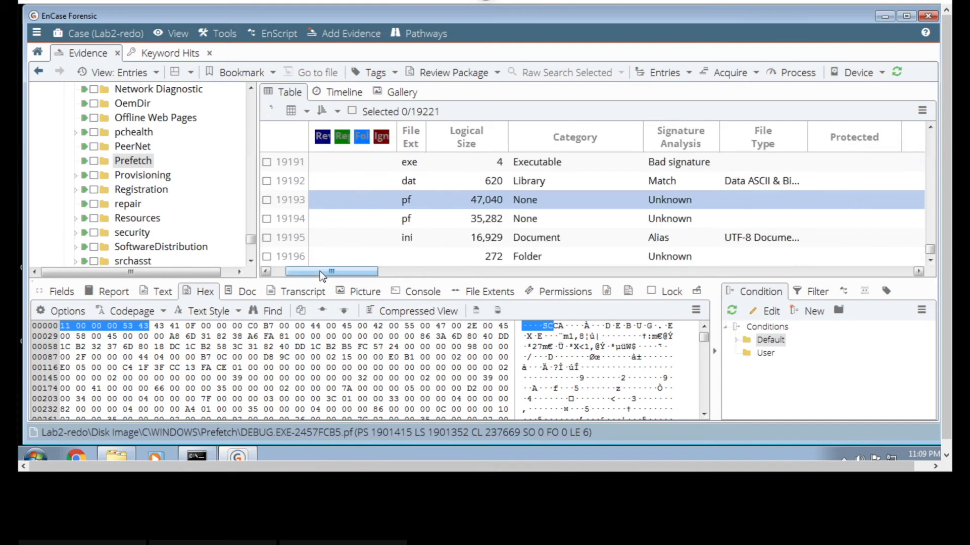
left_click(275, 272)
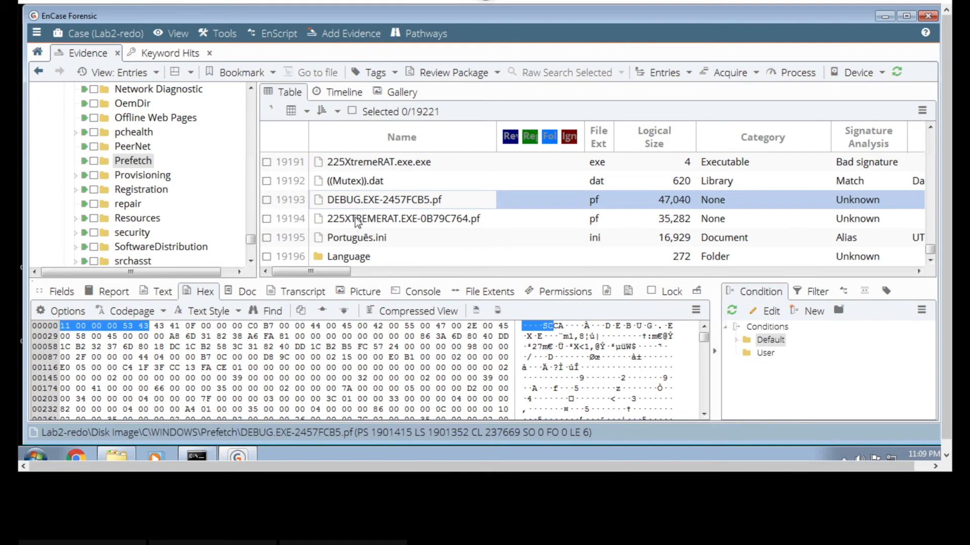
- Examine Português.ini in the Temp Language folder, checking its access and creation dates and reading through its hex contents
left_click(359, 238)
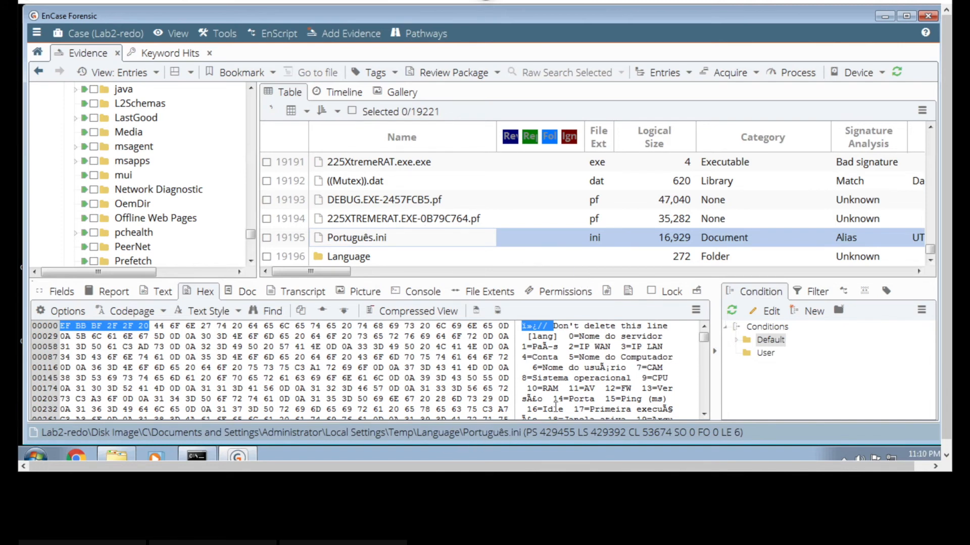
left_click(657, 272)
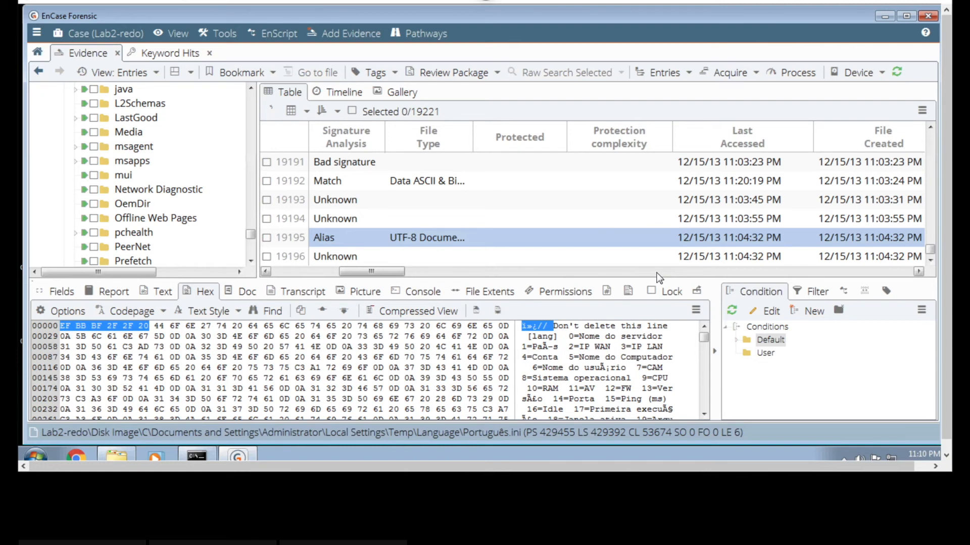
left_click(277, 270)
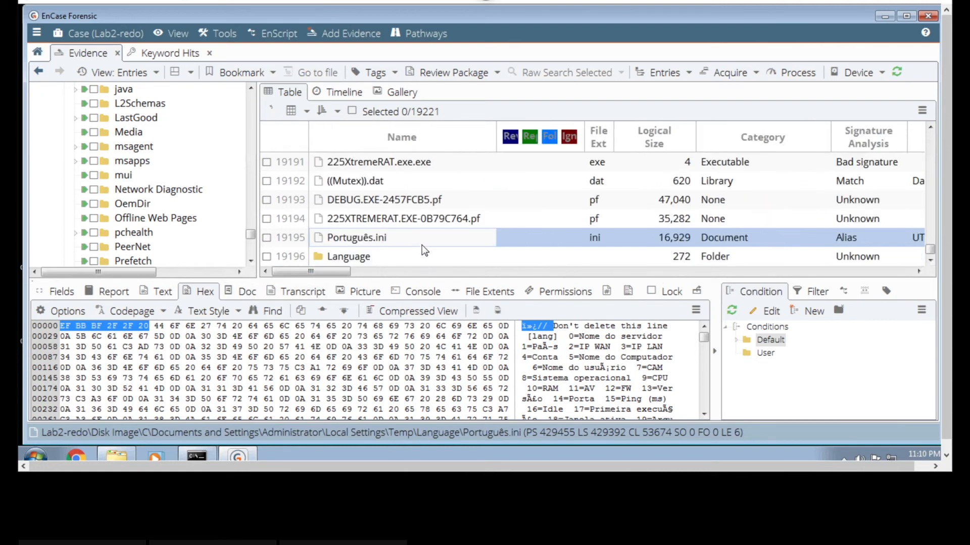
left_click(436, 271)
left_click(499, 271)
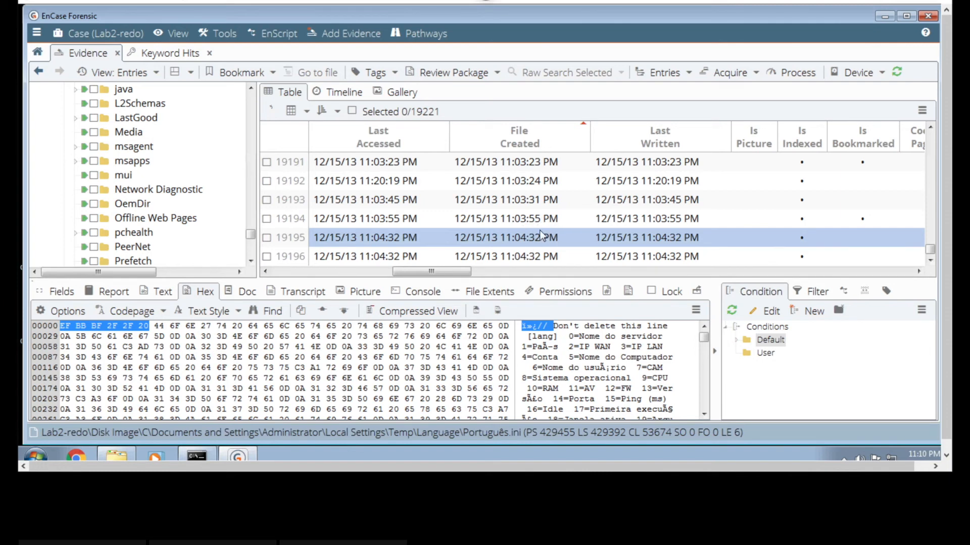
left_click(372, 270)
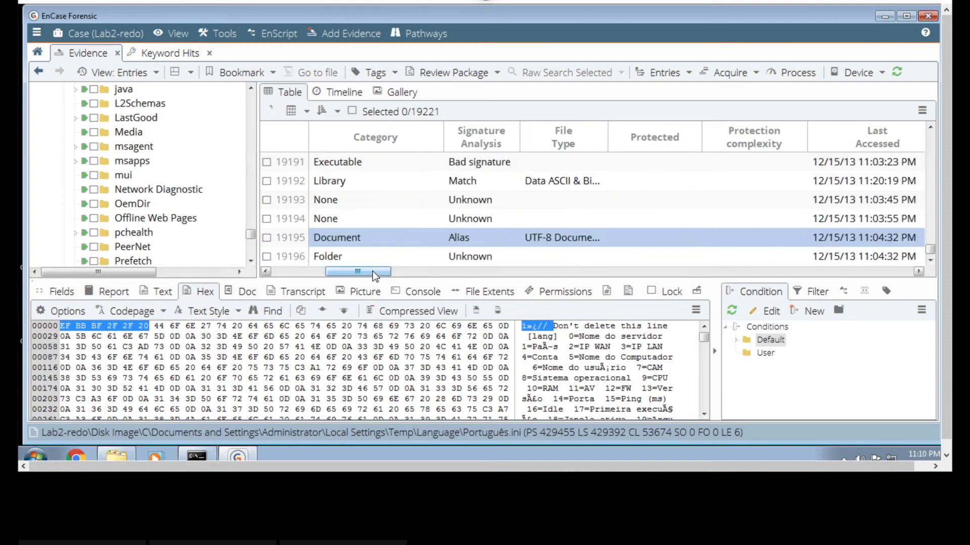
left_click(313, 272)
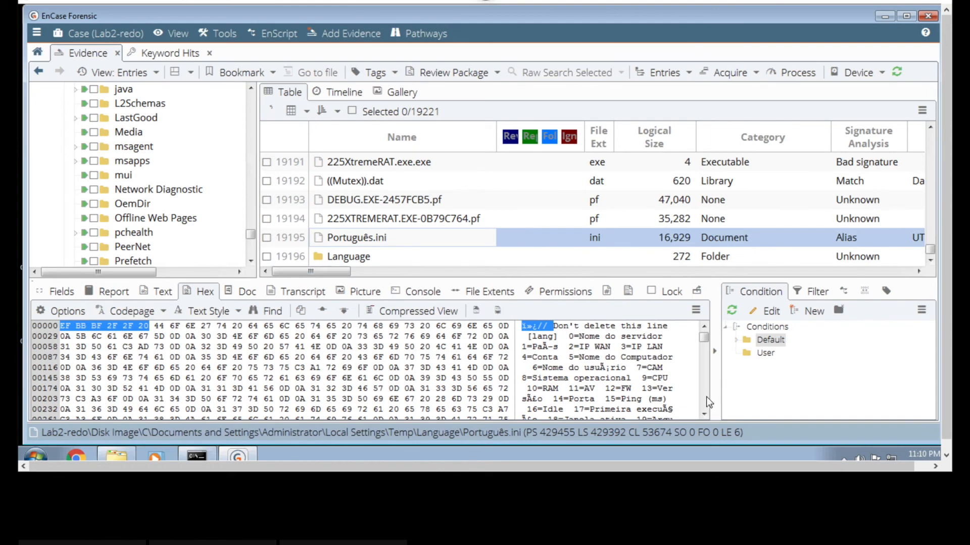
scroll(707, 397, "down", 20)
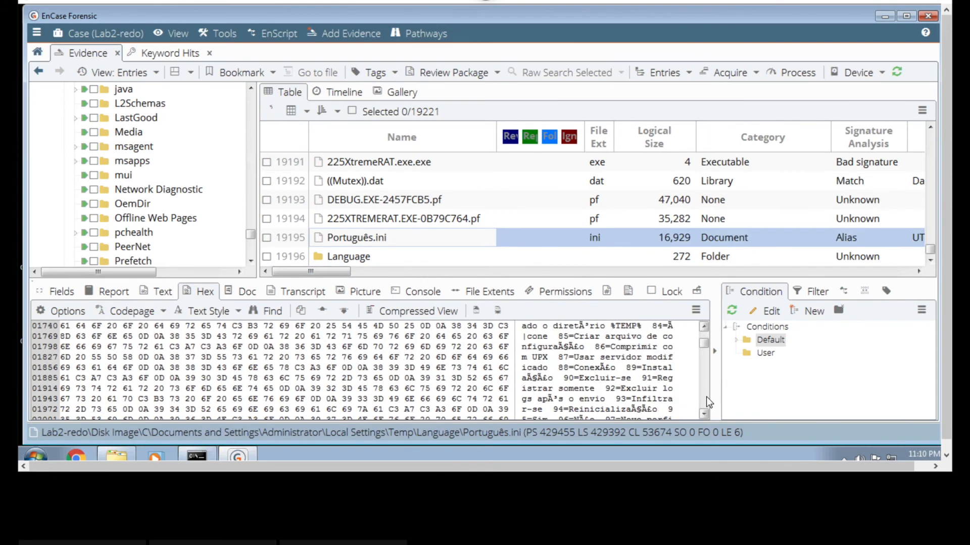
left_click_drag(704, 341, 705, 323)
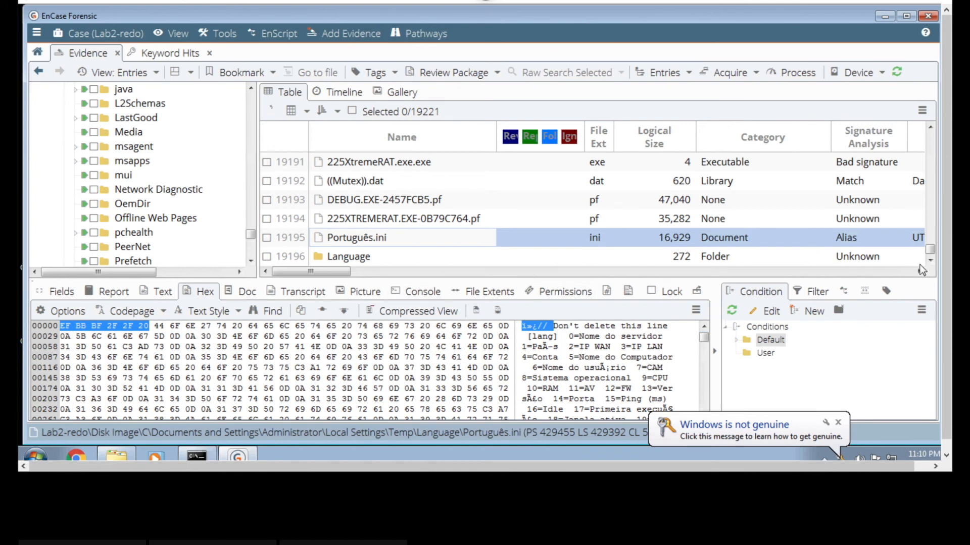
- Examine sound.wav, Garnet.asz and the Skins folder from the Administrator Temp folder, switching the content display from hex to text
scroll(929, 260, "down", 1)
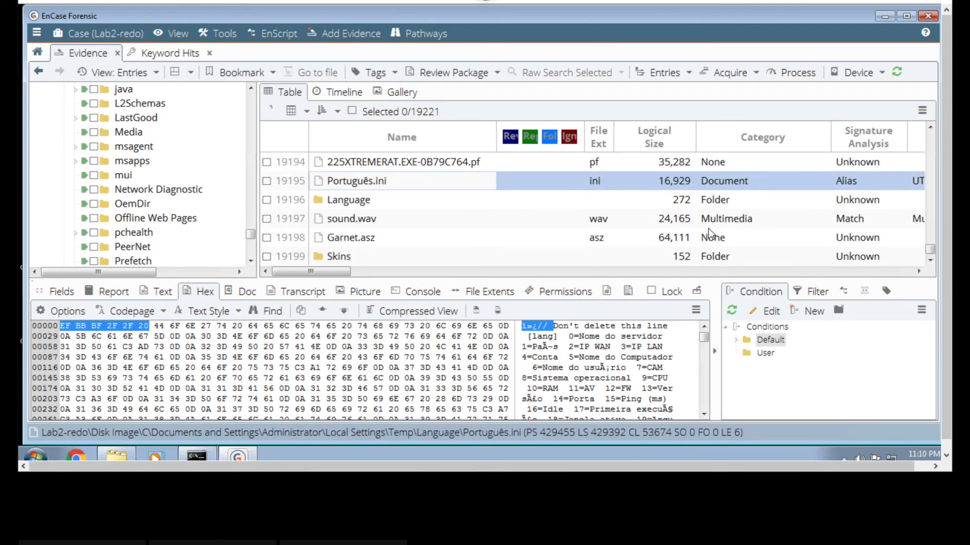
left_click(665, 226)
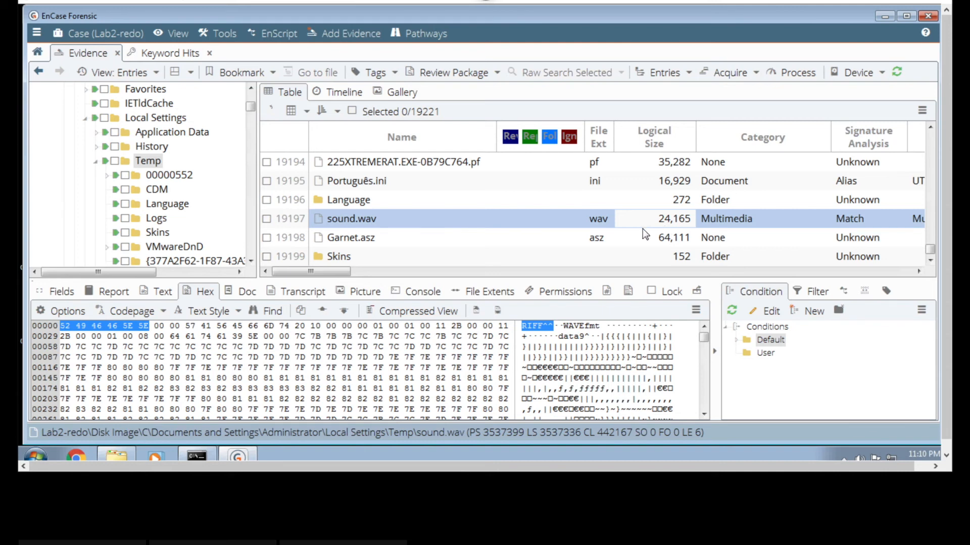
left_click(566, 242)
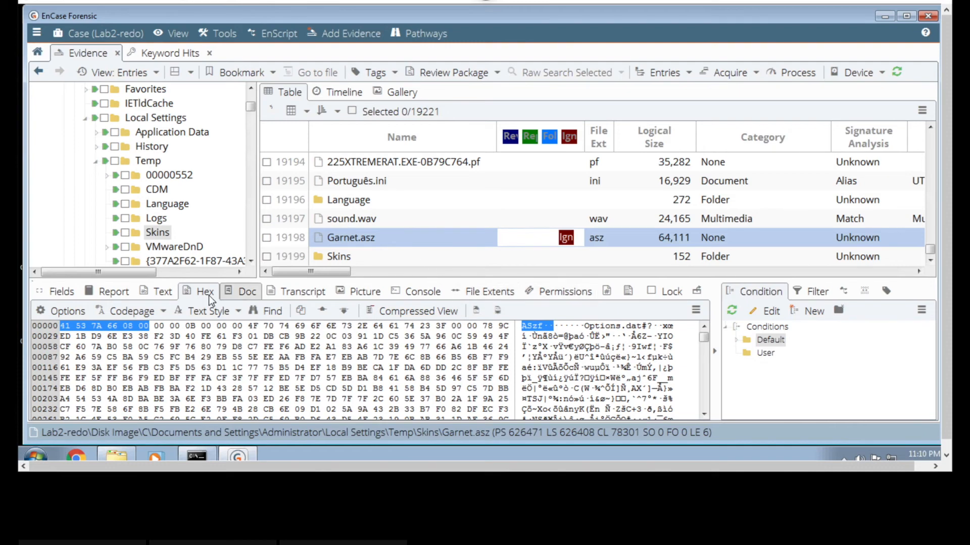
left_click(142, 293)
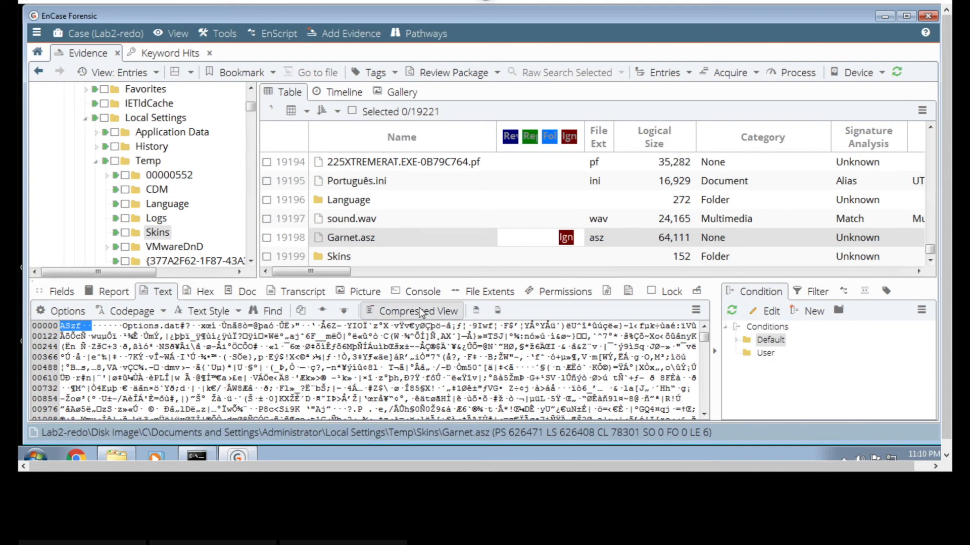
left_click(451, 254)
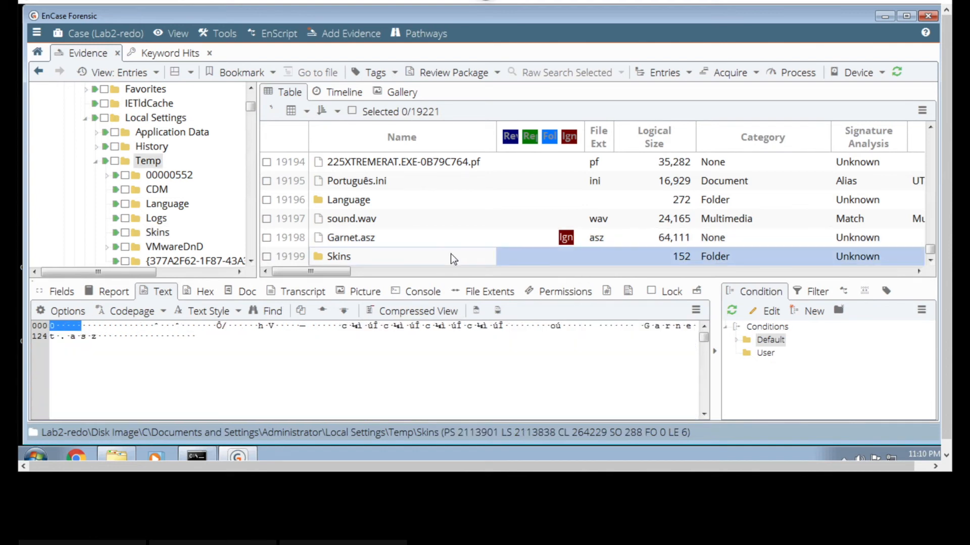
left_click(441, 221)
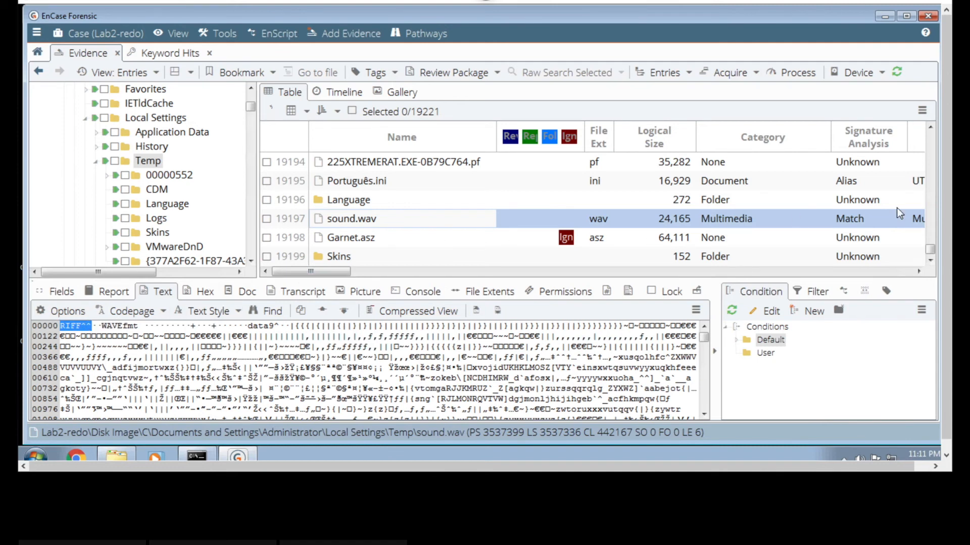
- Read the text contents of the recent-item shortcuts Adwind Rat V2.0.vbs.lnk and PENDRIVE (E).lnk
left_click(930, 259)
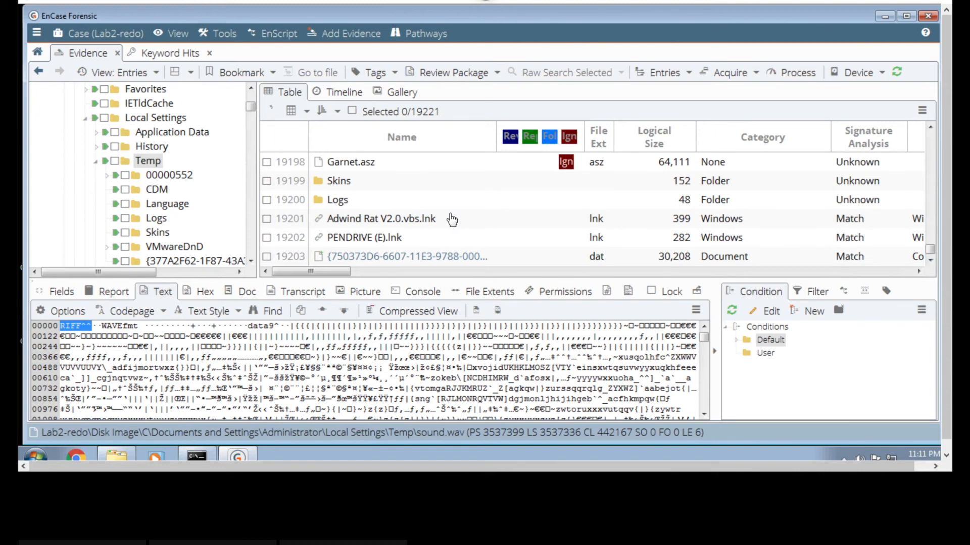
left_click(385, 222)
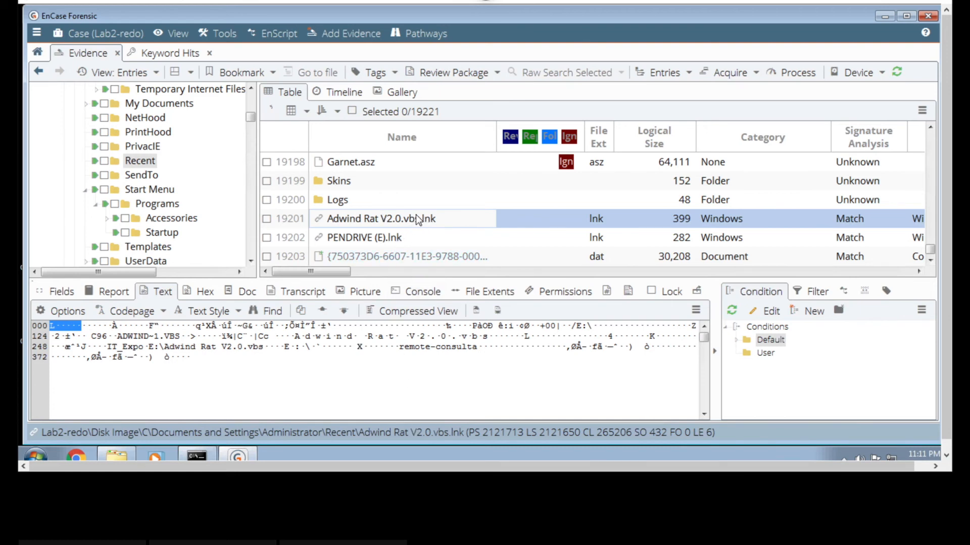
left_click(406, 241)
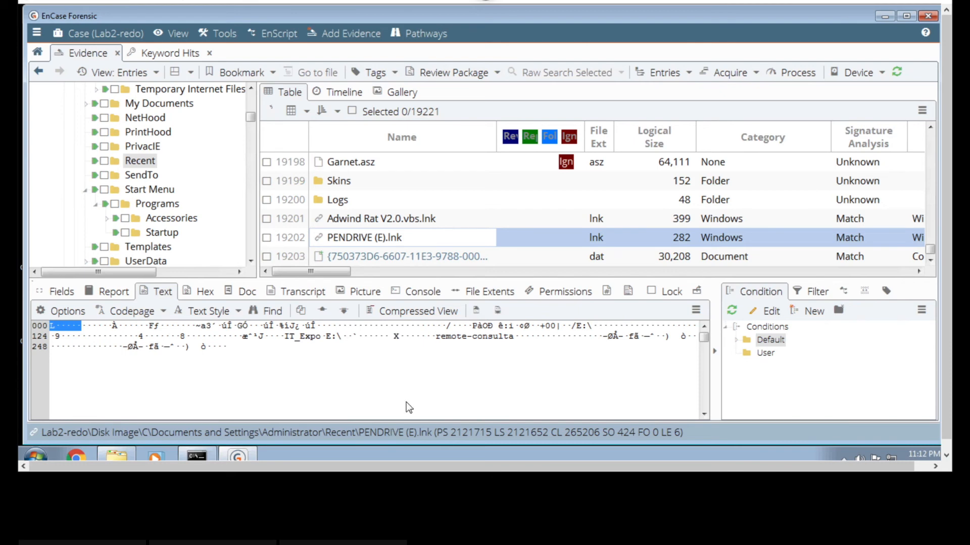
- Compare the text contents of the cookie files JJJKRH6Z.txt and 49XVU57G.txt, and view bitmap.out
left_click(931, 261)
left_click(932, 262)
left_click(930, 261)
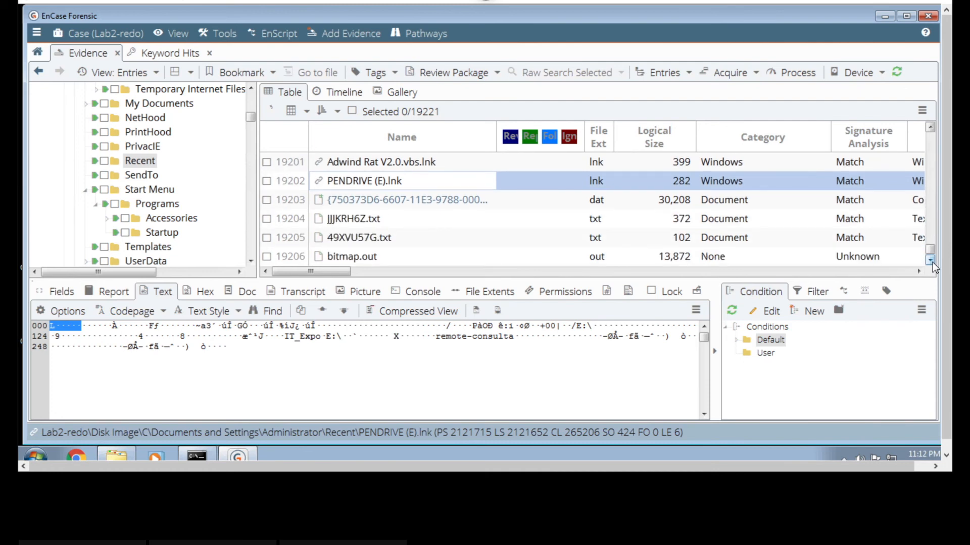
left_click(930, 260)
left_click(930, 260)
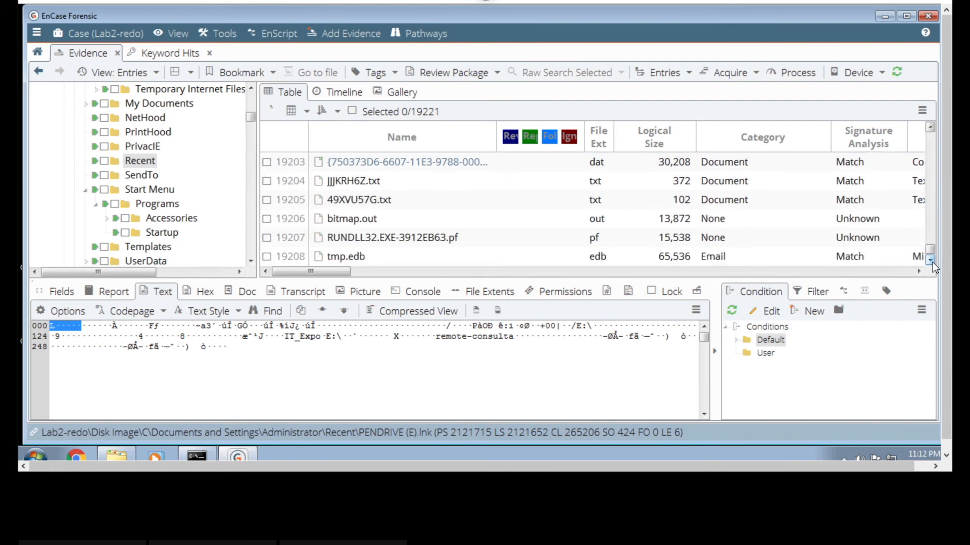
left_click(932, 128)
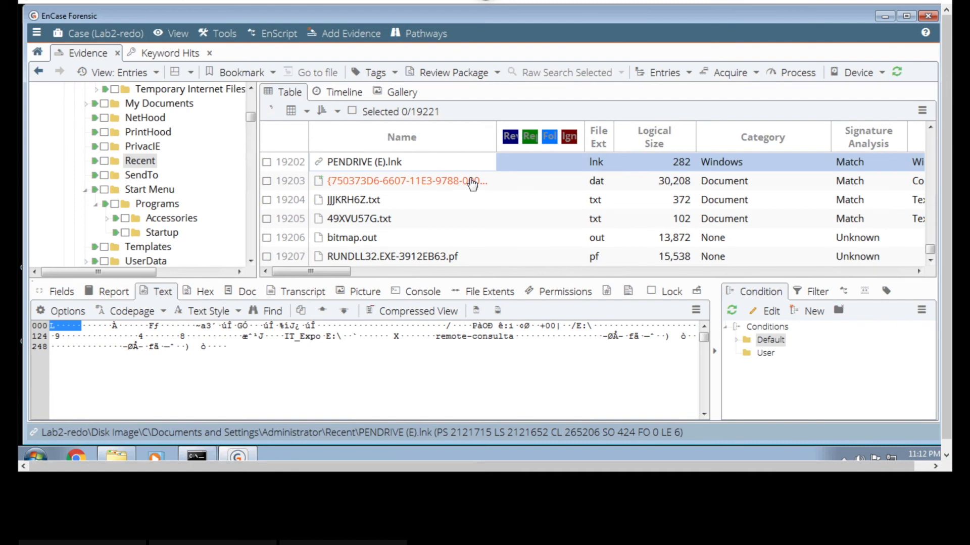
left_click(365, 201)
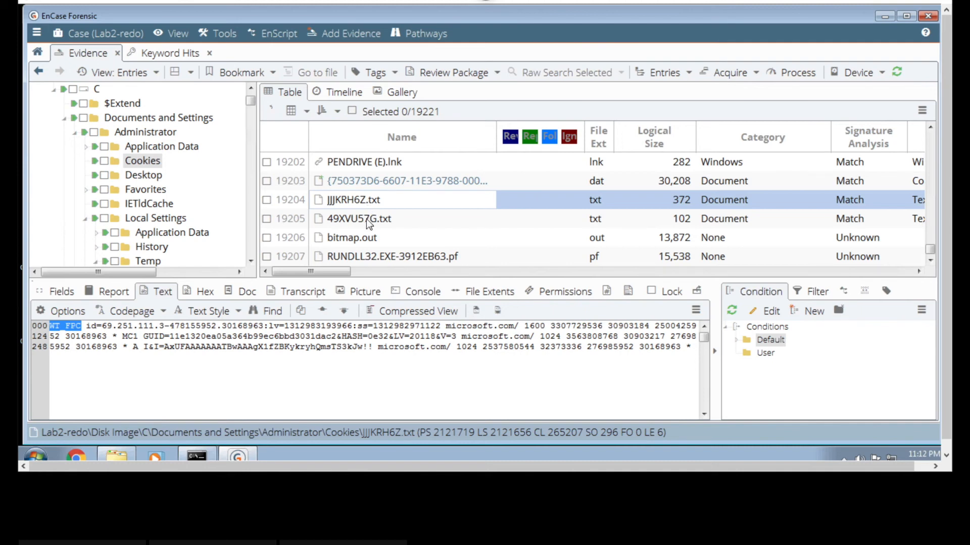
left_click(364, 221)
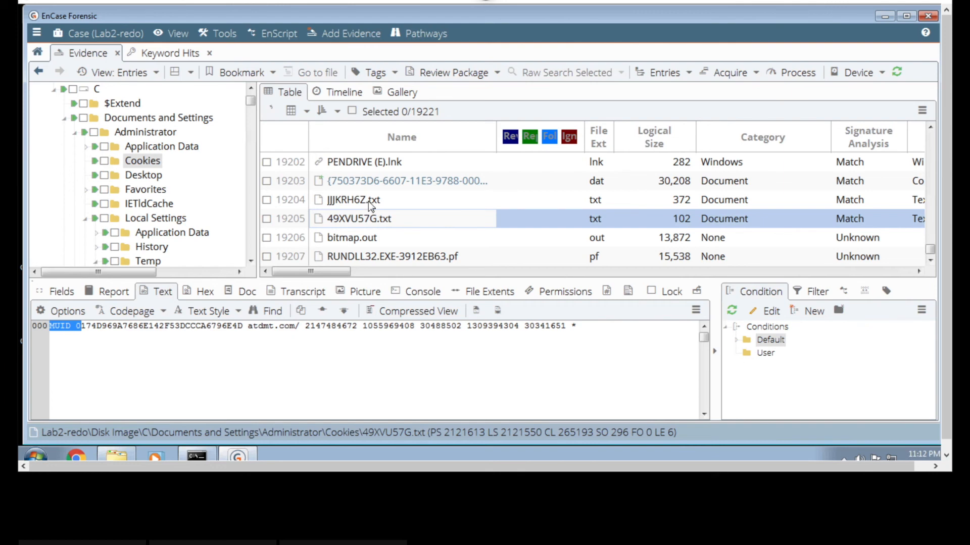
left_click(369, 202)
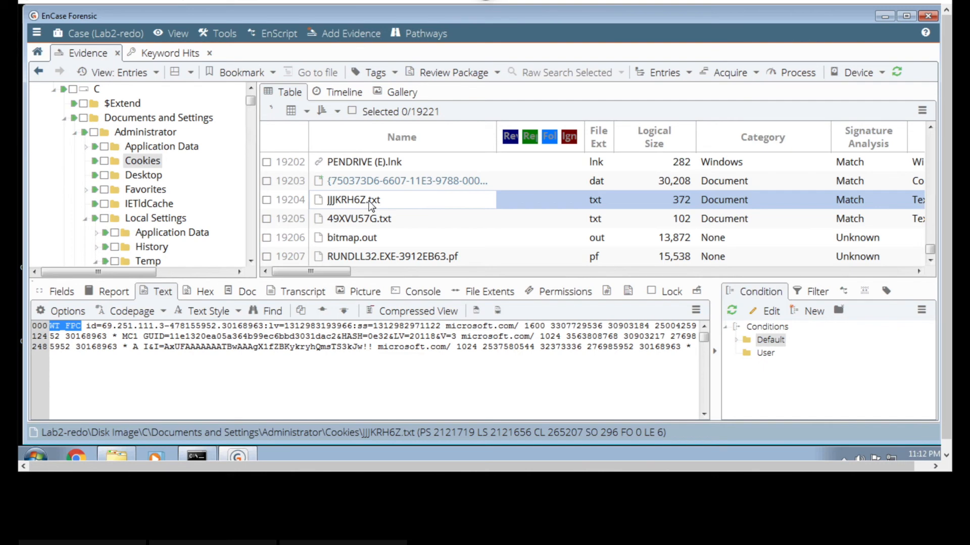
left_click(369, 220)
left_click(368, 238)
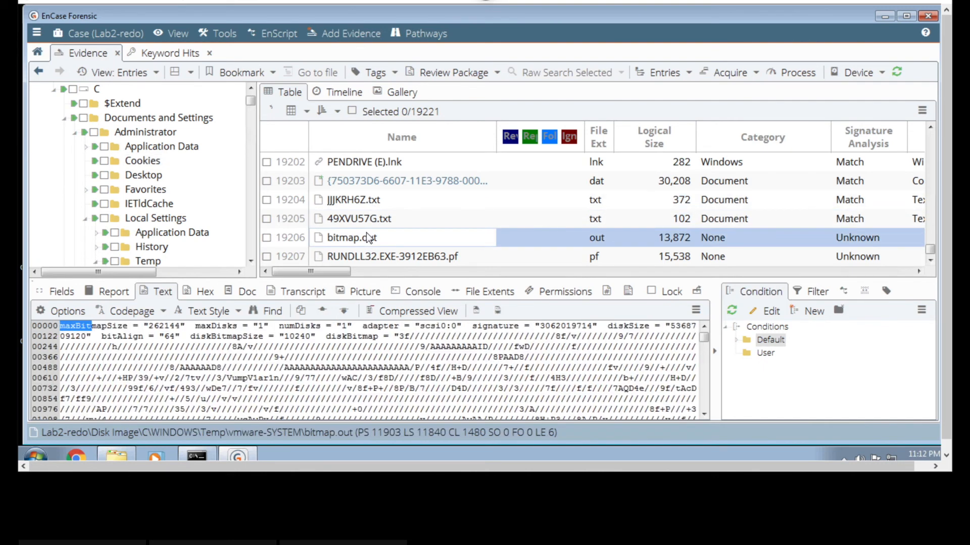
- Examine tmp.edb in the SoftwareDistribution logs, including its file type and its access and creation dates
left_click(931, 261)
left_click(931, 261)
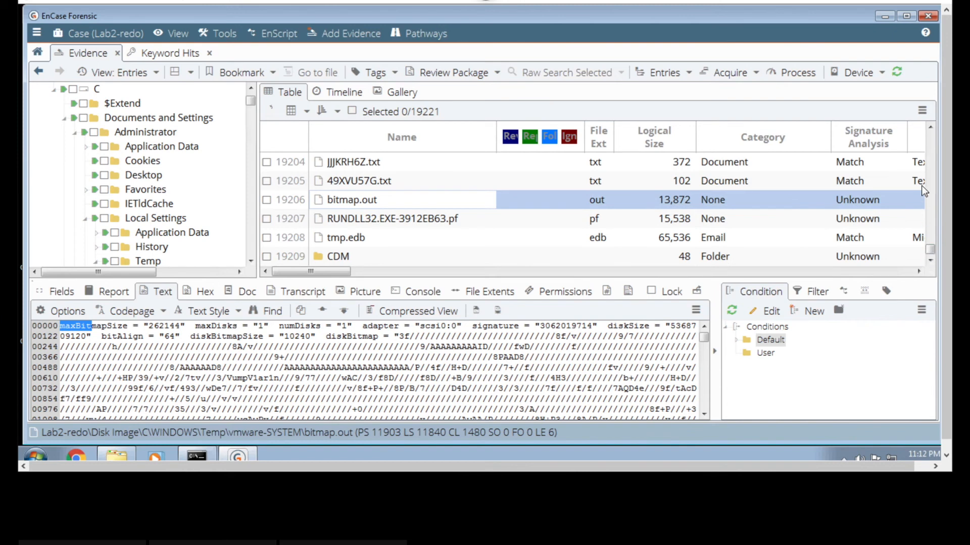
left_click(849, 243)
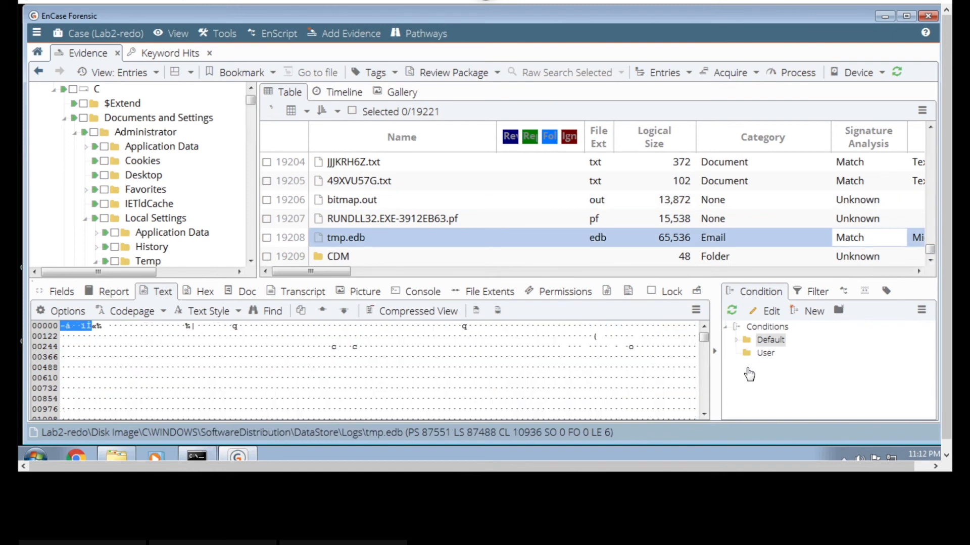
left_click(838, 272)
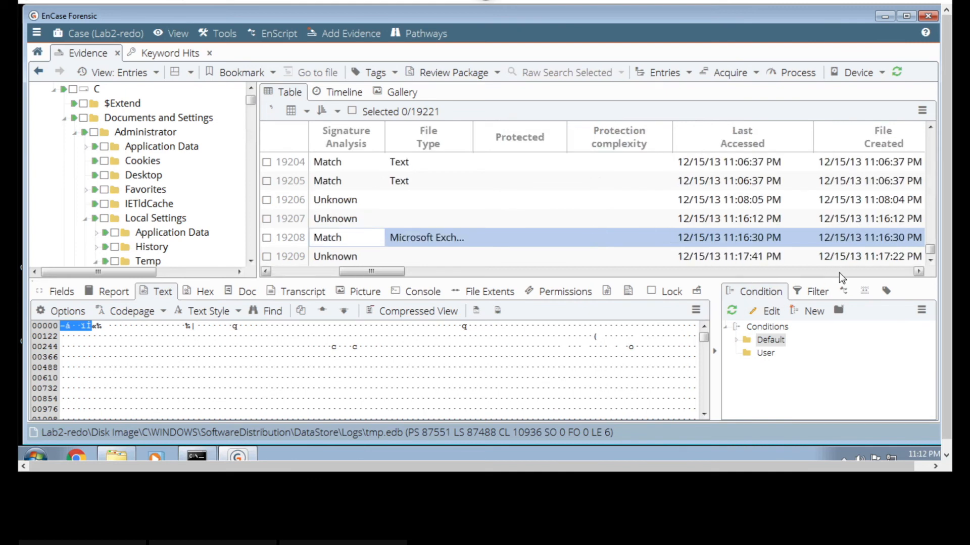
left_click(287, 272)
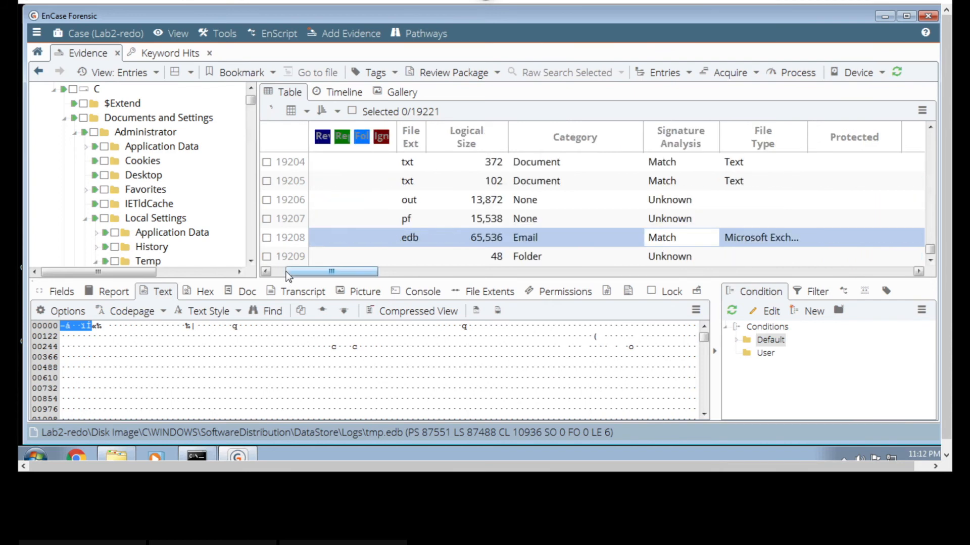
left_click(278, 269)
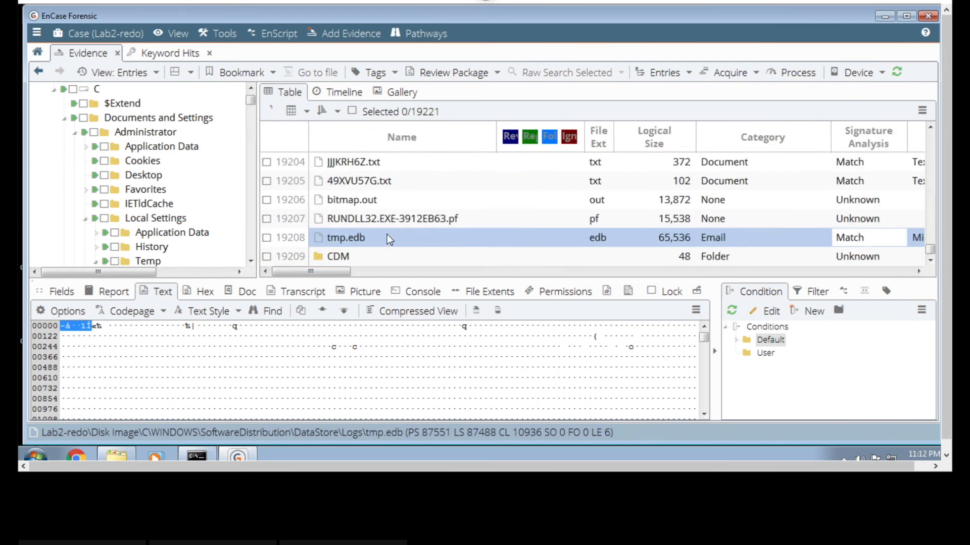
- Review the files listed around tmp.edb and the XtremeRAT entries, examining DEBUG.EXE-2457FCB5.pf and 225XtremeRAT.exe
scroll(386, 234, "down", 4)
scroll(387, 234, "up", 3)
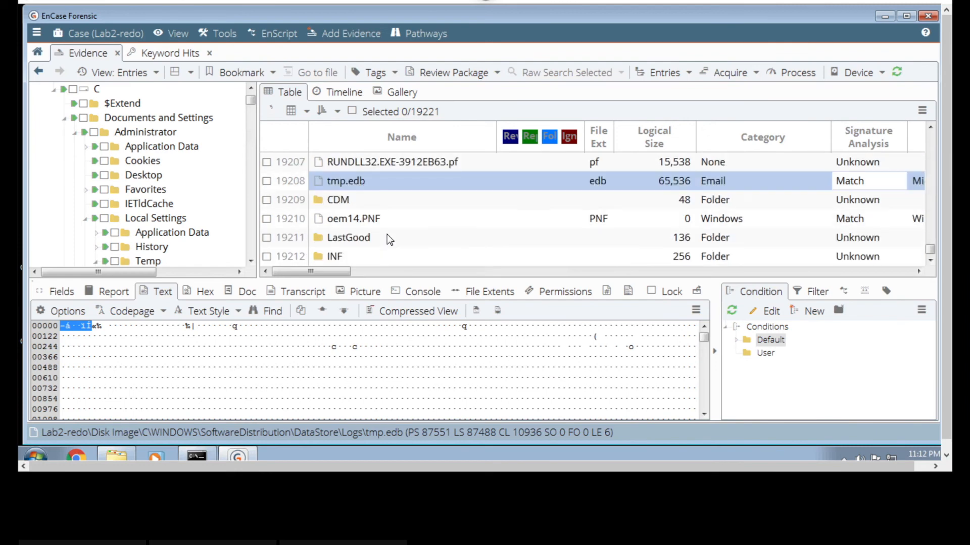
scroll(386, 234, "up", 5)
scroll(387, 235, "up", 3)
scroll(386, 238, "down", 2)
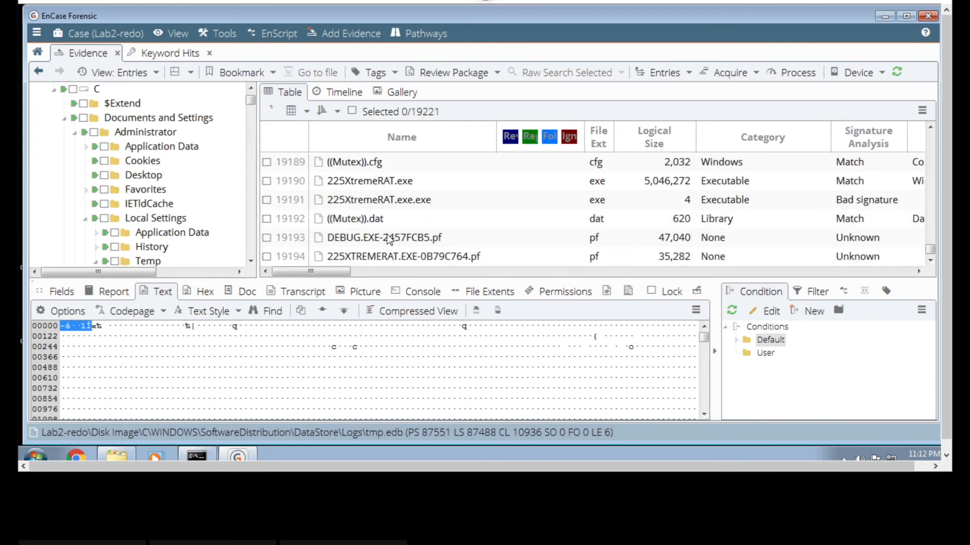
scroll(388, 239, "down", 1)
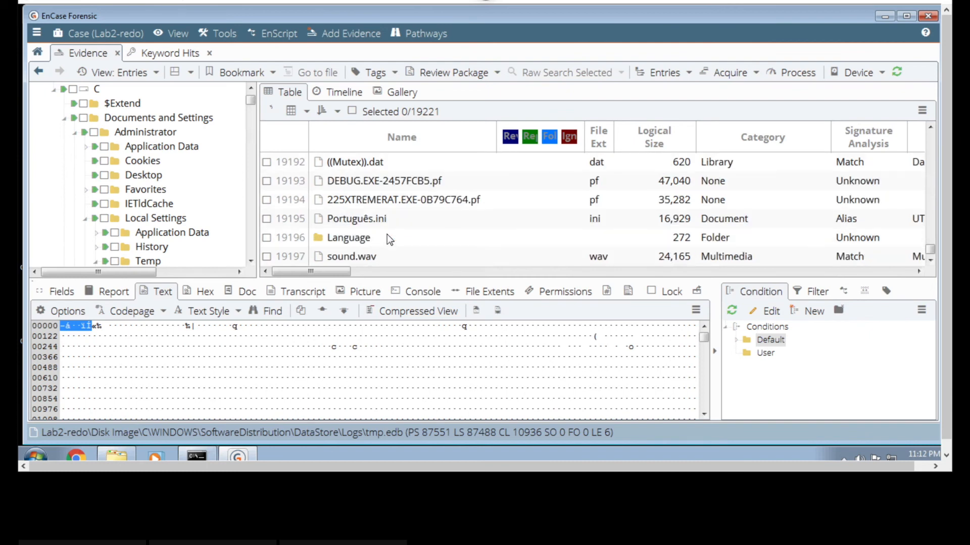
scroll(390, 220, "up", 3)
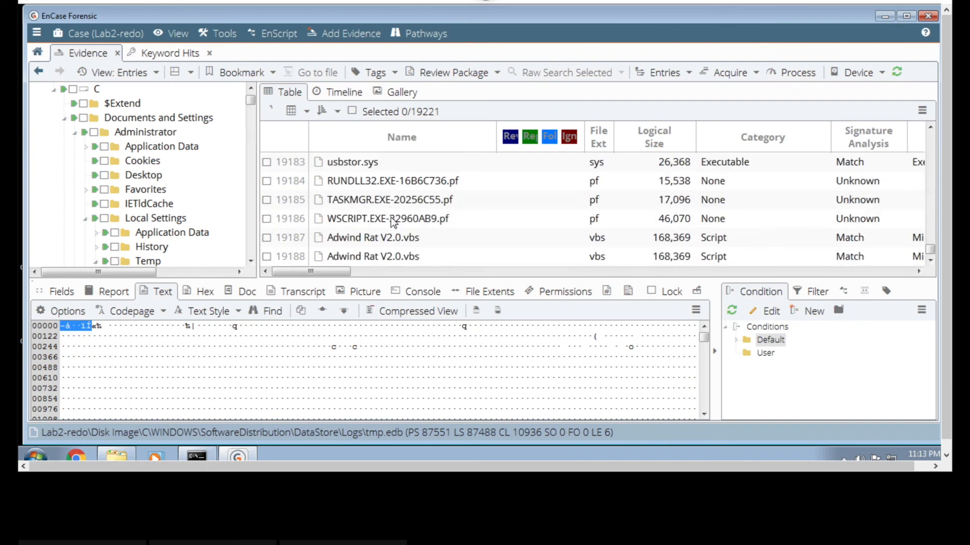
scroll(392, 222, "down", 2)
left_click(386, 238)
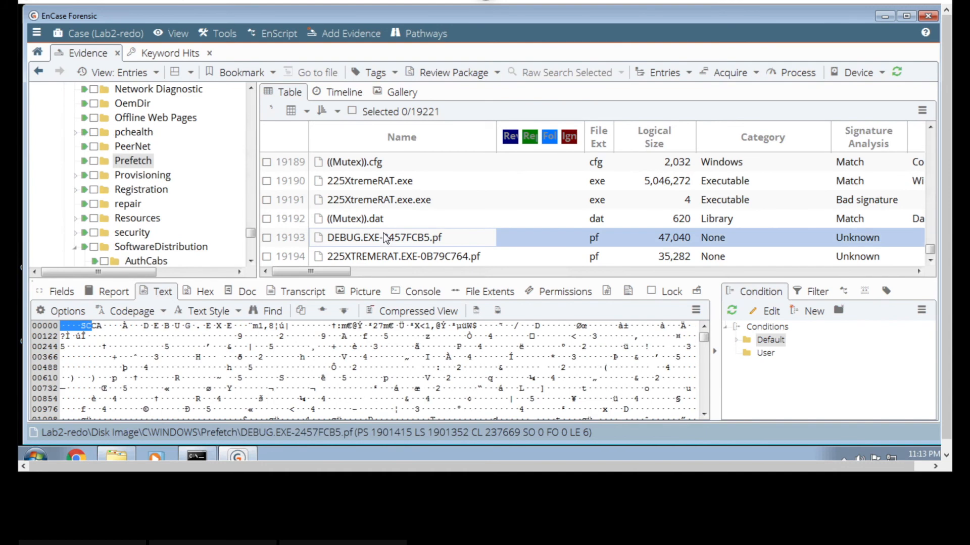
left_click(386, 184)
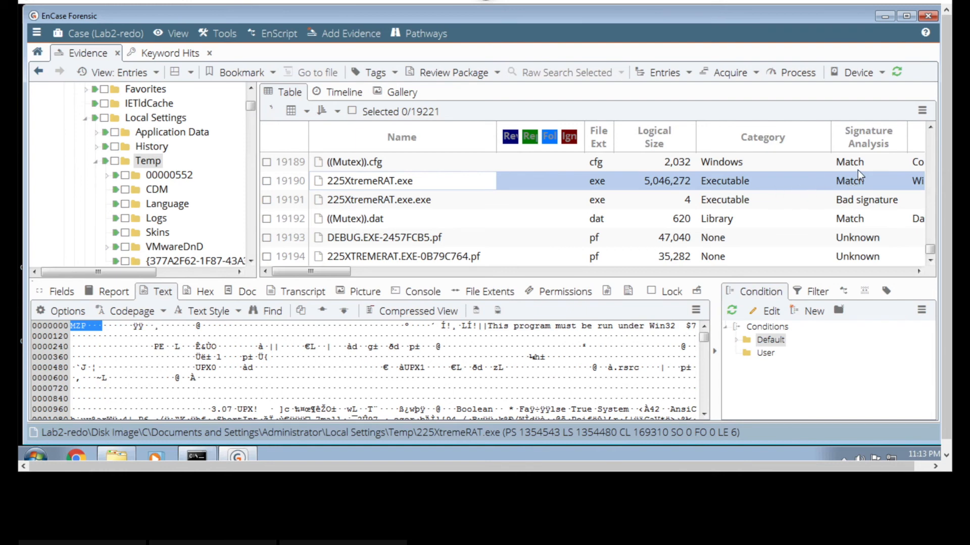
- Examine the text contents and folder location of ((Mutex)).cfg
left_click(929, 126)
left_click(929, 126)
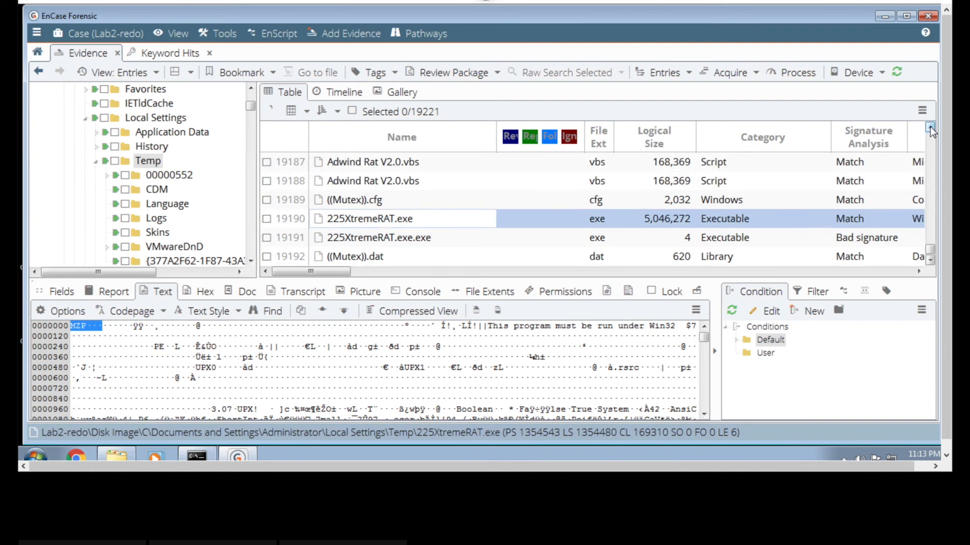
left_click(929, 126)
left_click(930, 126)
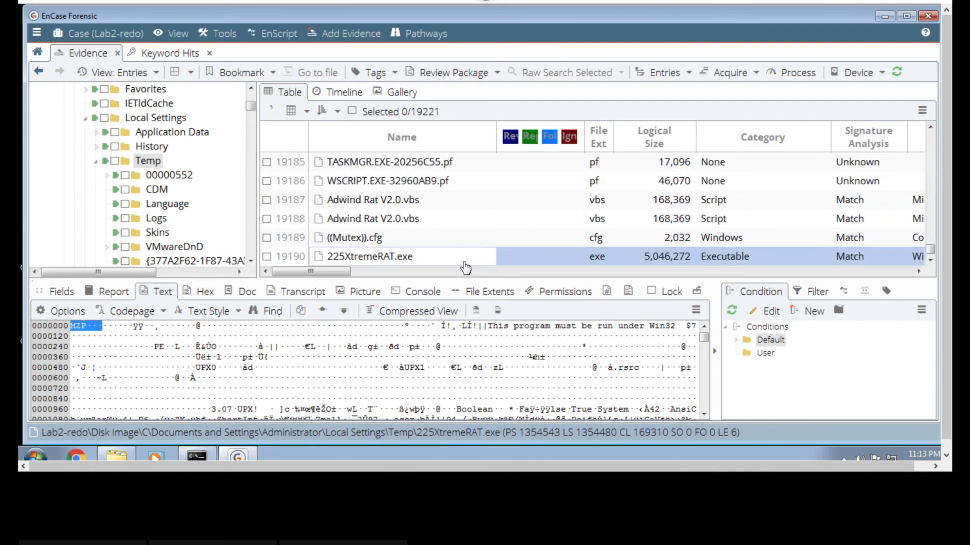
left_click(427, 237)
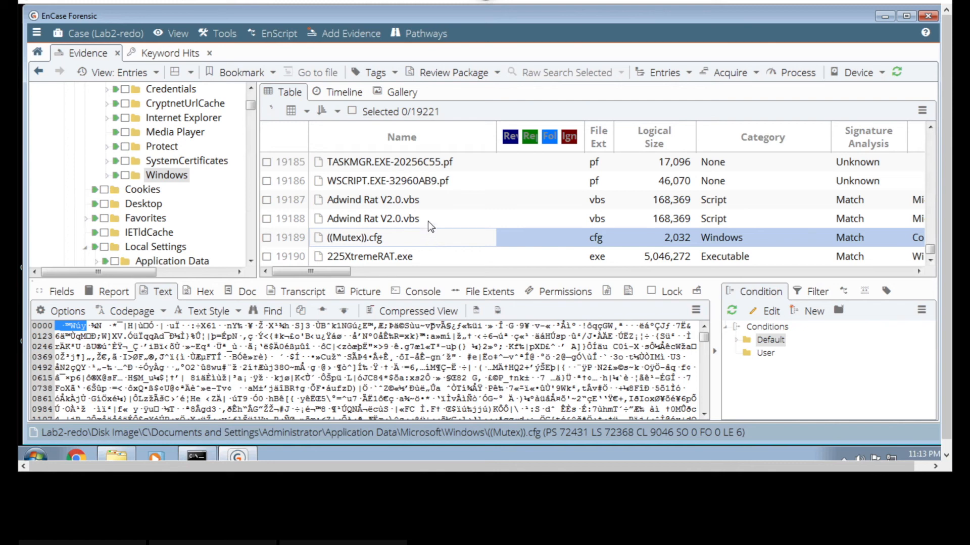
- Compare the contents and folder paths of the two Adwind Rat V2.0.vbs copies
left_click(429, 218)
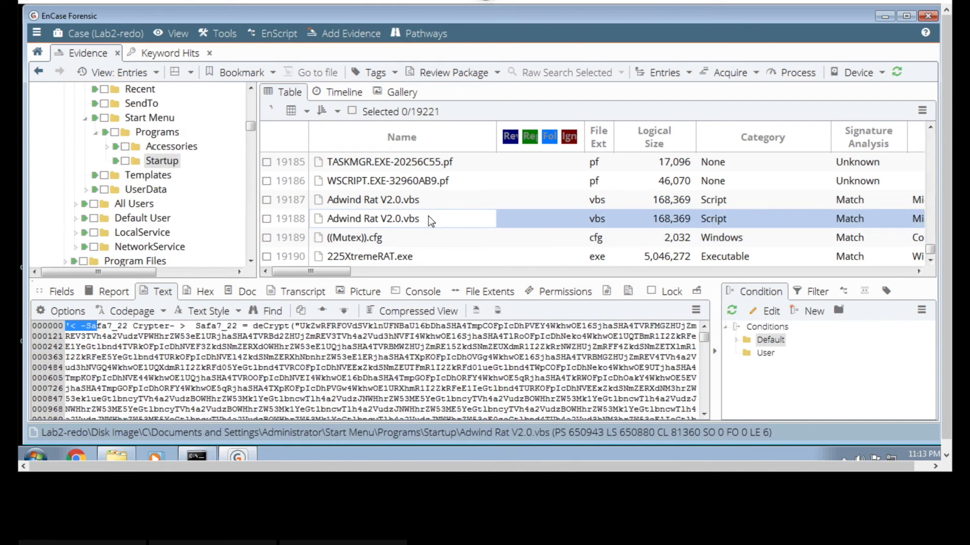
left_click(432, 200)
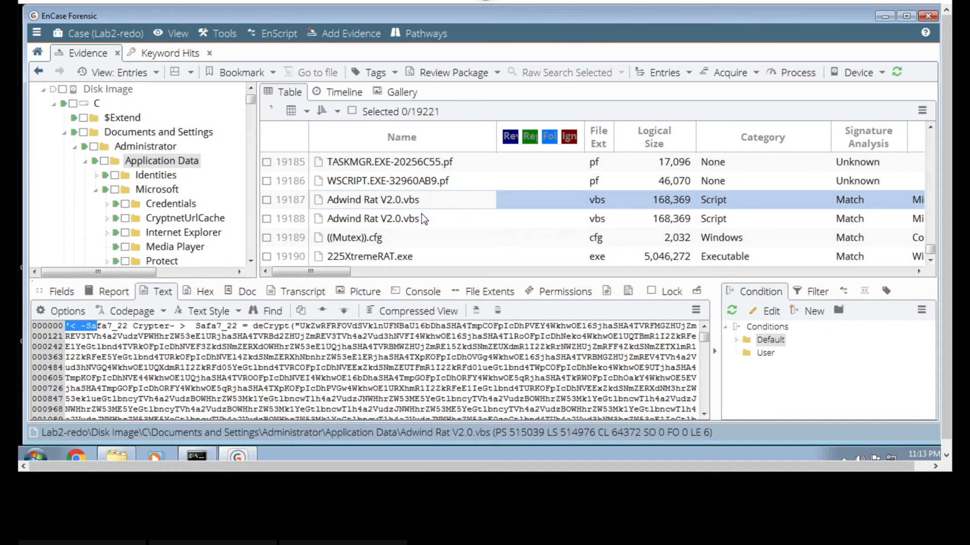
left_click(421, 217)
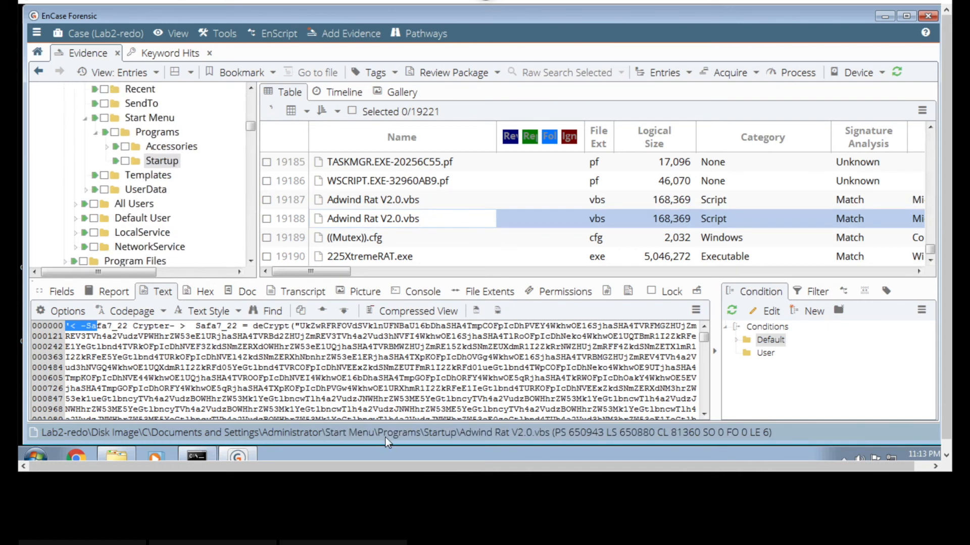
left_click(413, 202)
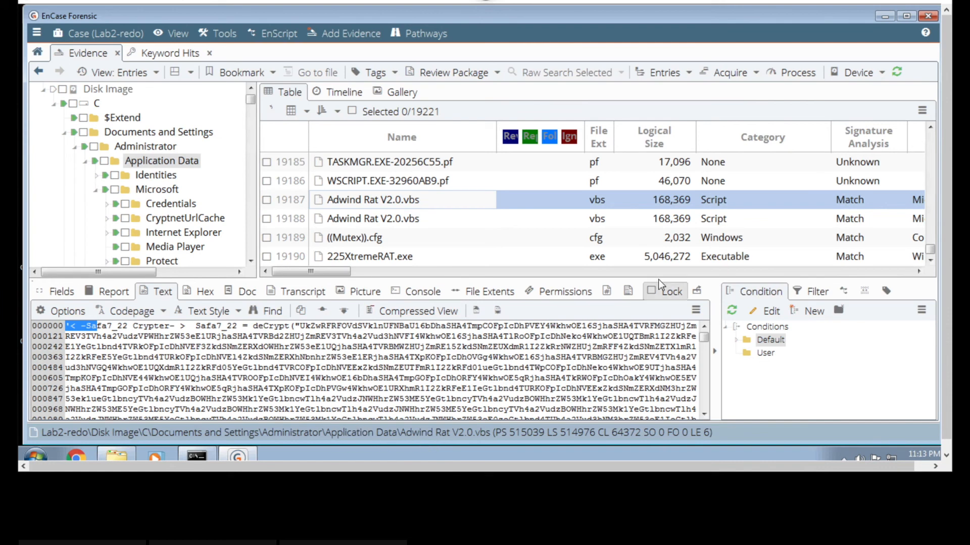
- Check the last accessed, file created and last written dates of the Adwind Rat V2.0.vbs copy in Application Data
left_click(671, 271)
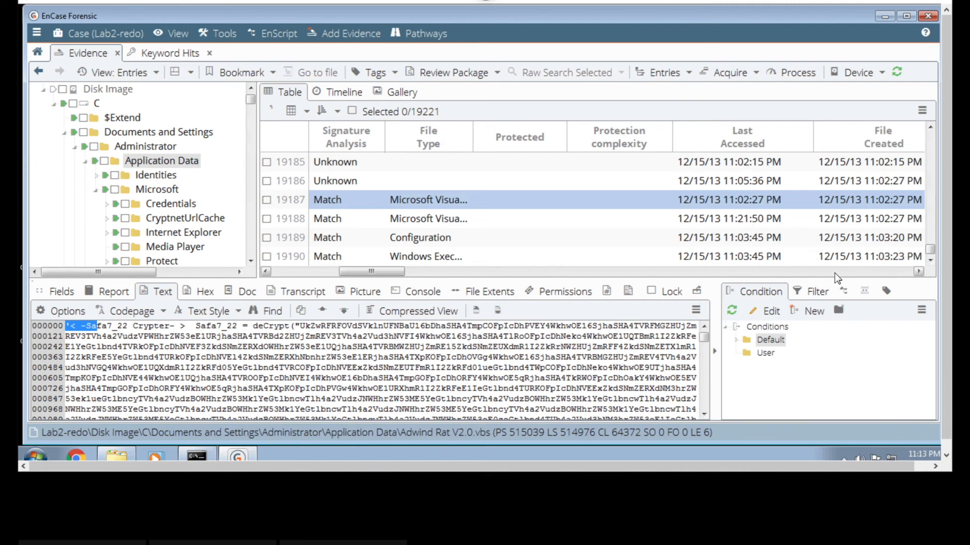
left_click(919, 272)
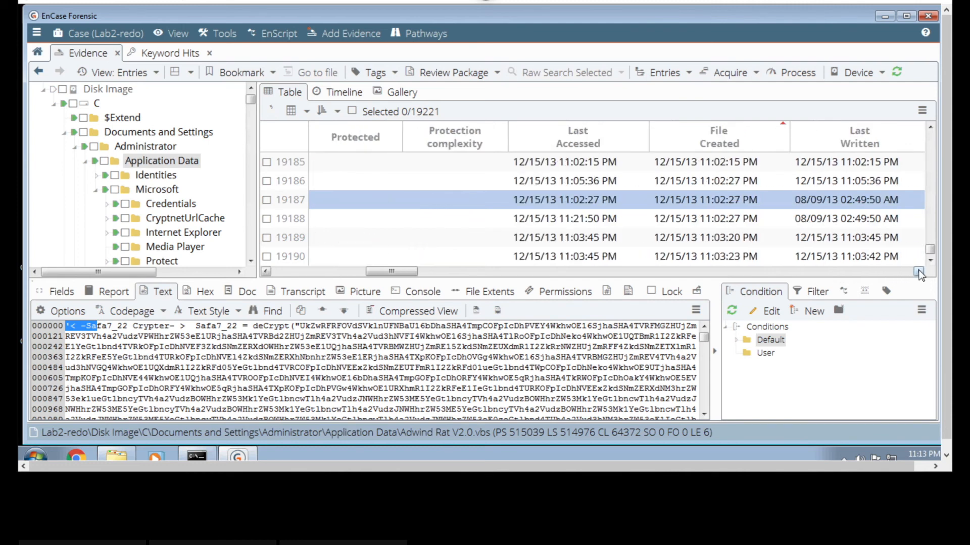
left_click(918, 273)
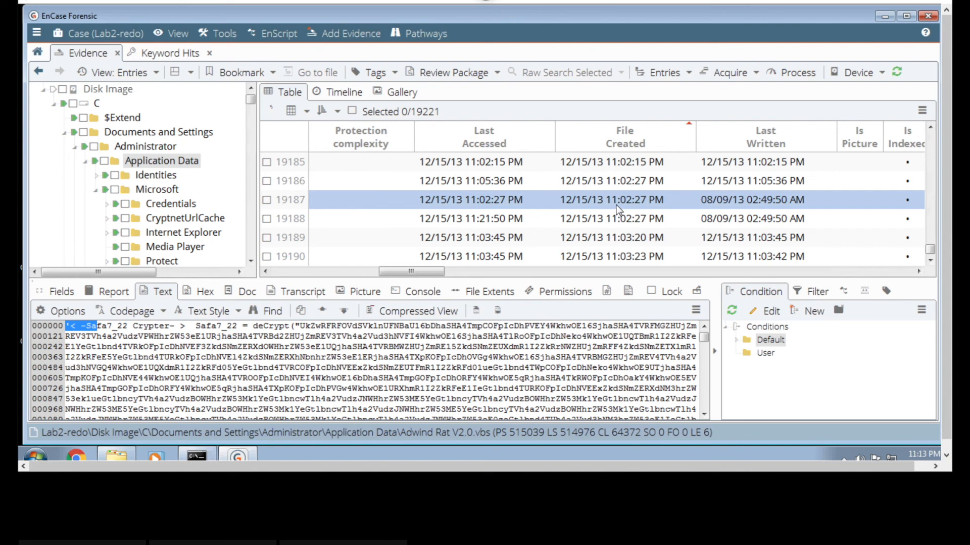
left_click(342, 272)
left_click(309, 273)
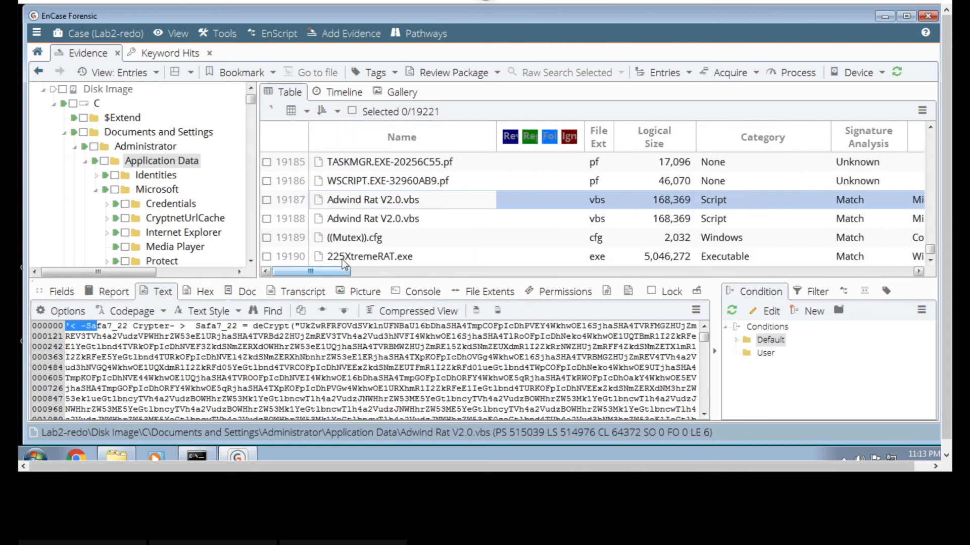
- Examine the prefetch files WSCRIPT.EXE-32960AB9.pf, TASKMGR.EXE-20256C55.pf and RUNDLL32.EXE-16B6C736.pf that precede the Adwind scripts
left_click(929, 127)
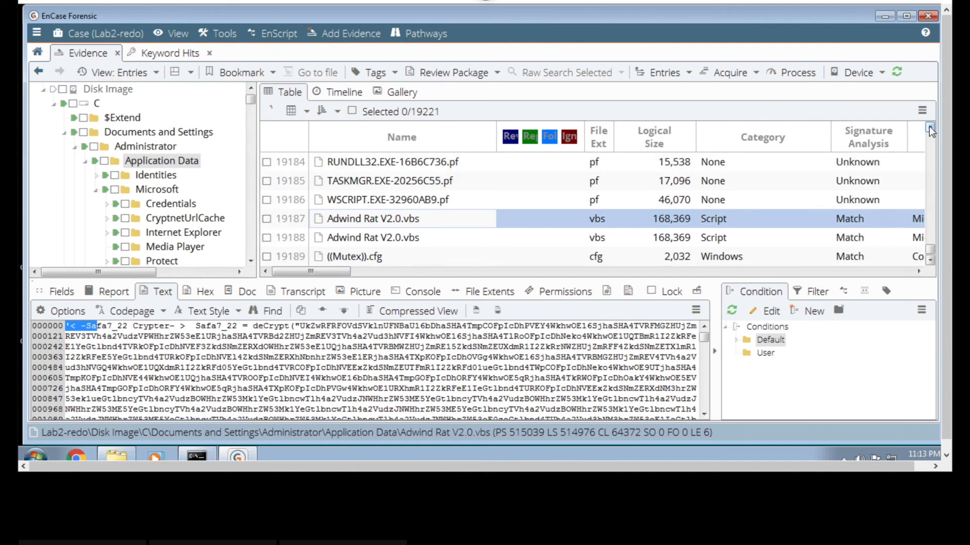
left_click(929, 126)
left_click(418, 222)
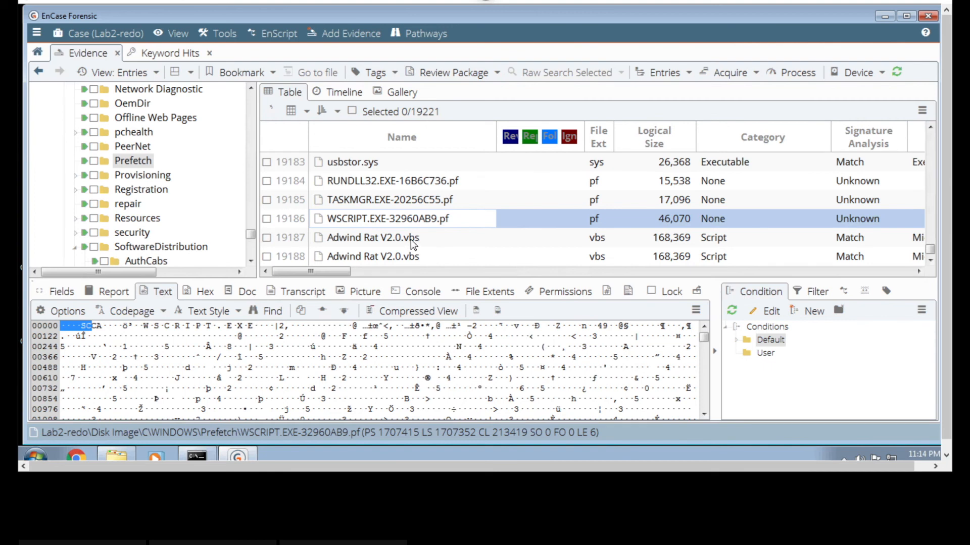
left_click(414, 198)
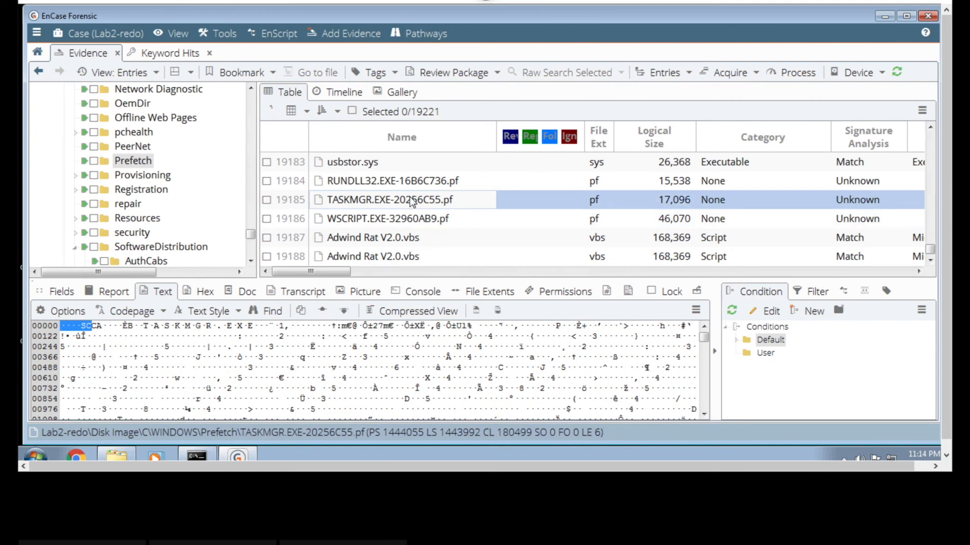
left_click(414, 187)
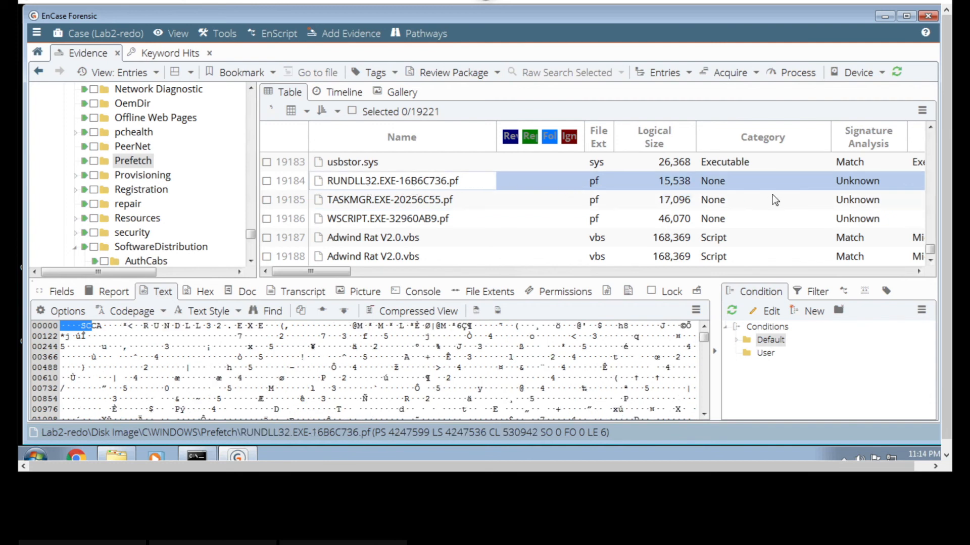
- Compare the contents and folder locations of the USB storage driver files USBSTOR.SYS and usbstor.sys
left_click(930, 127)
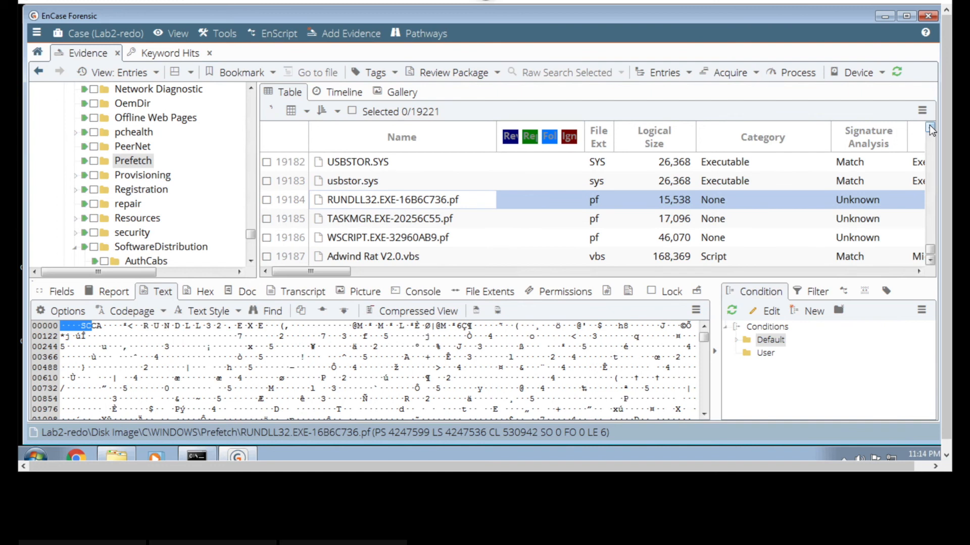
left_click(929, 127)
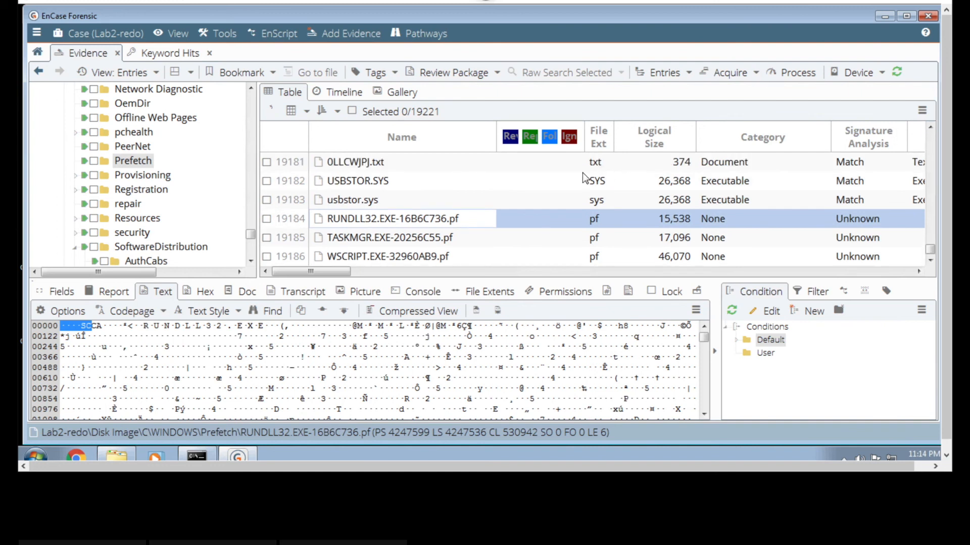
left_click(367, 185)
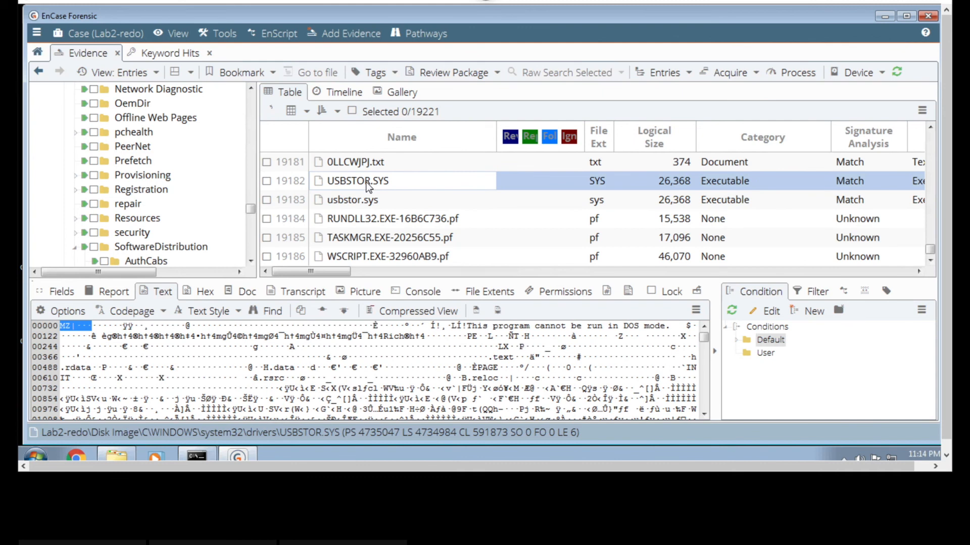
left_click(357, 203)
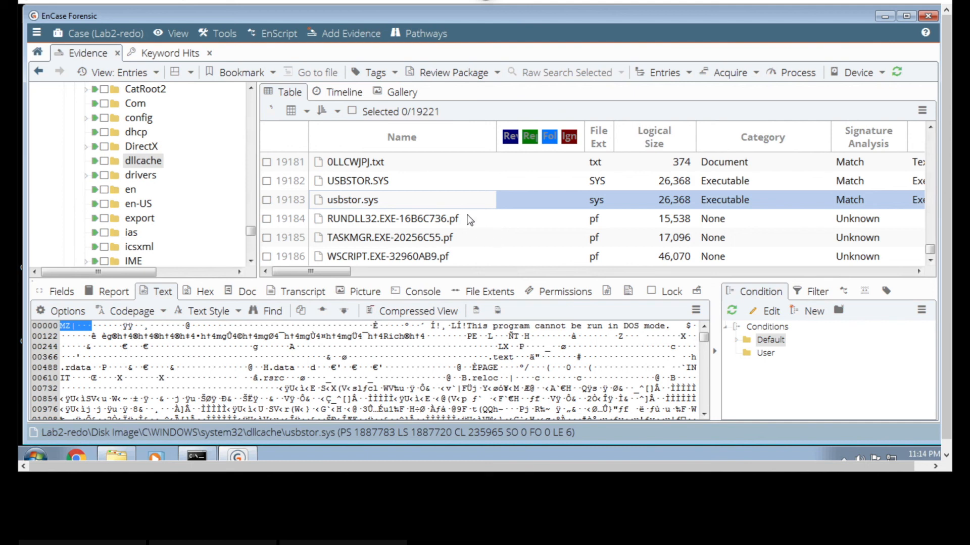
left_click(413, 181)
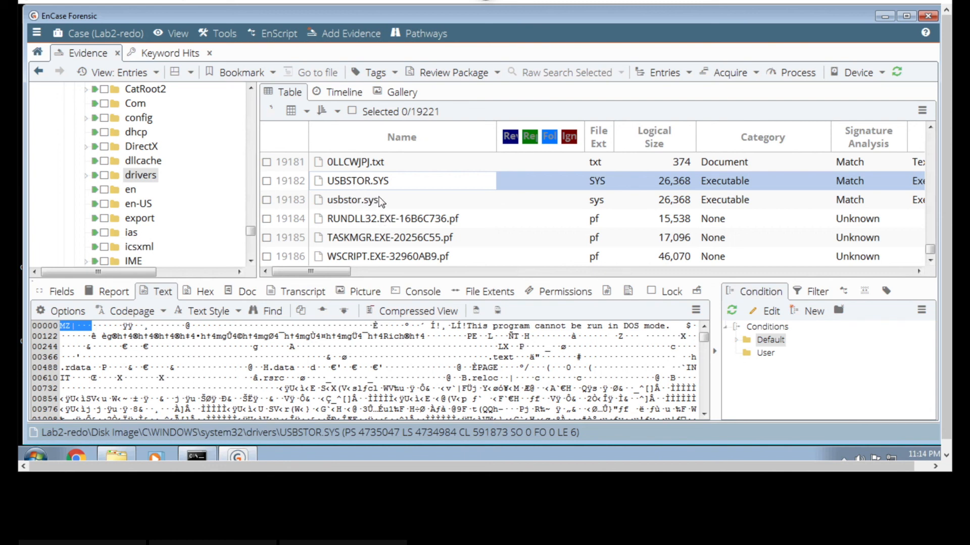
- Revisit the RUNDLL32.EXE-16B6C736.pf prefetch file and read further into the text contents of TASKMGR.EXE-20256C55.pf
left_click(376, 221)
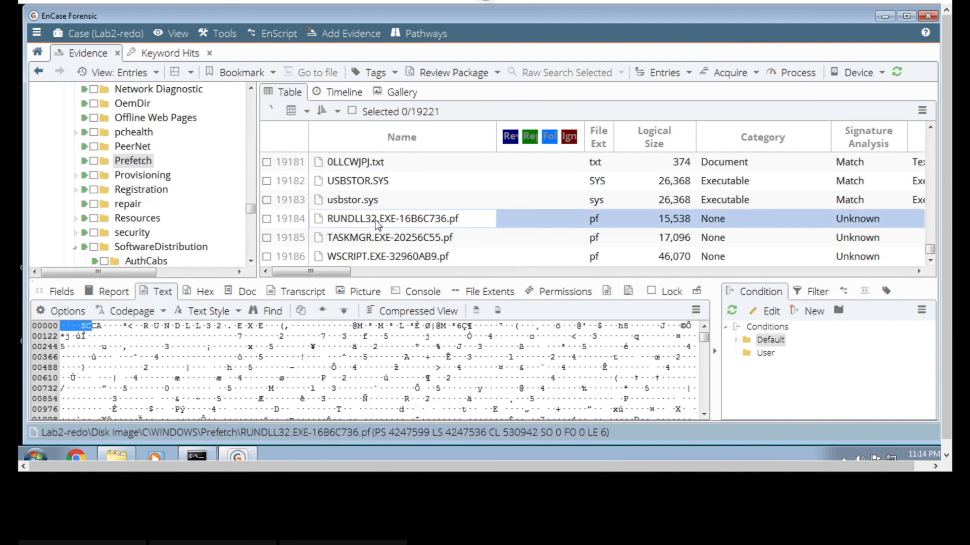
left_click(378, 239)
scroll(376, 235, "down", 3)
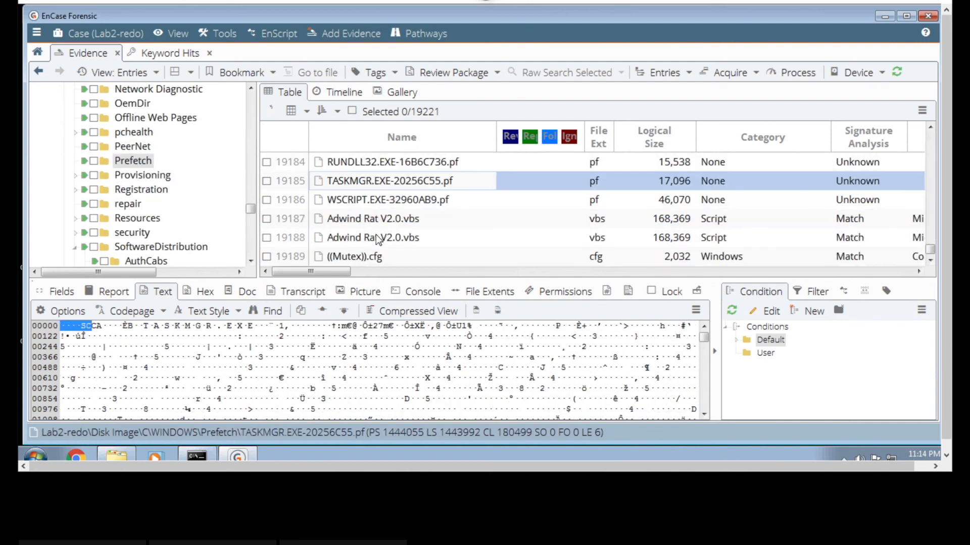
scroll(376, 235, "up", 3)
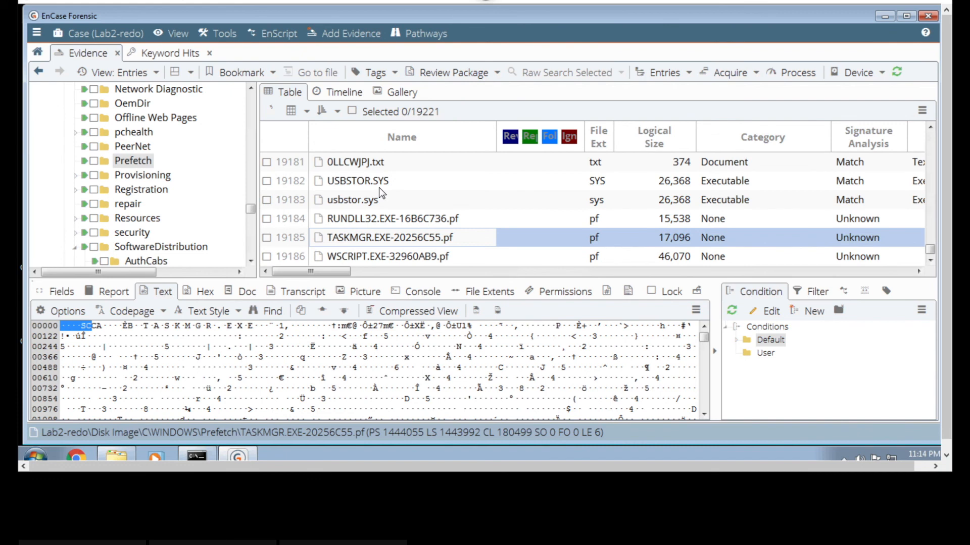
scroll(376, 222, "down", 1)
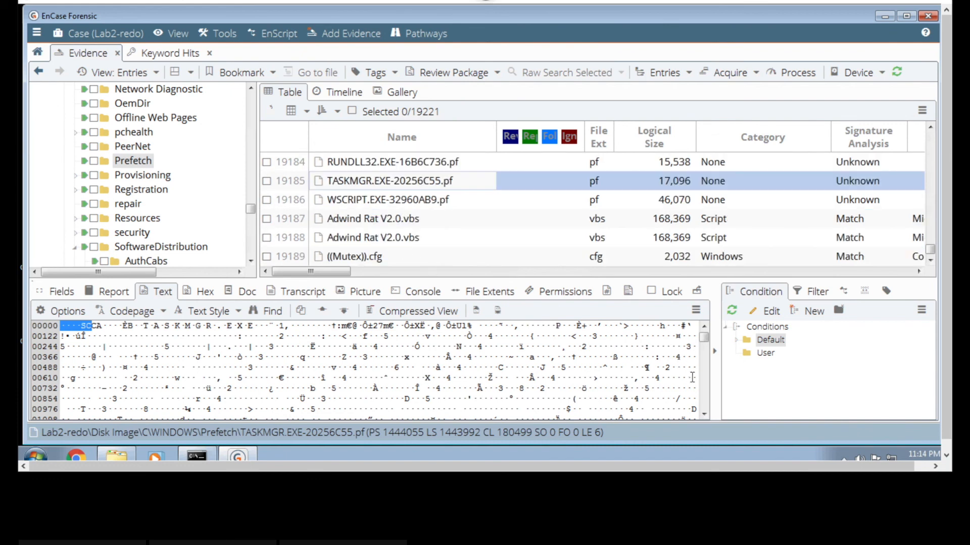
scroll(704, 388, "down", 10)
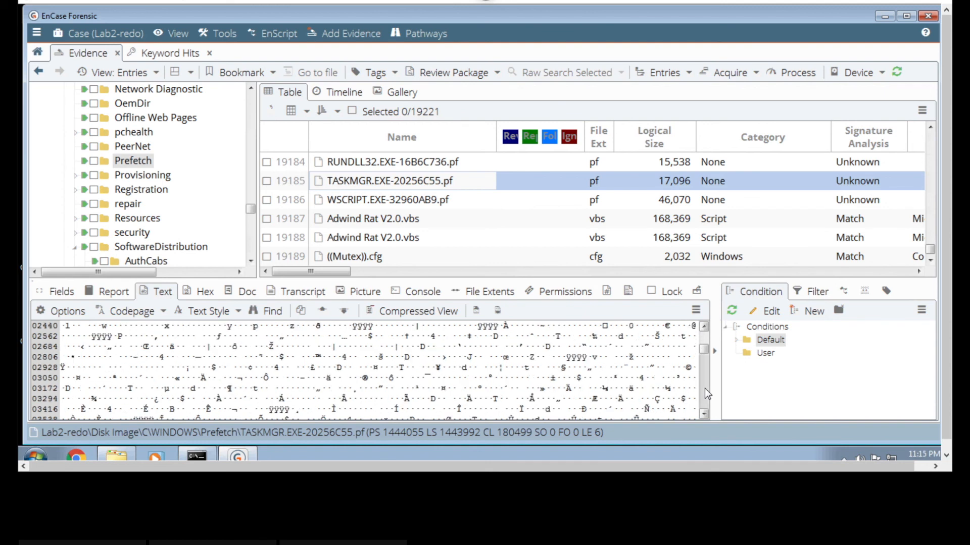
- Check the access and creation dates of WSCRIPT.EXE-32960AB9.pf, and look over the entries listed before the USB drivers
left_click(471, 201)
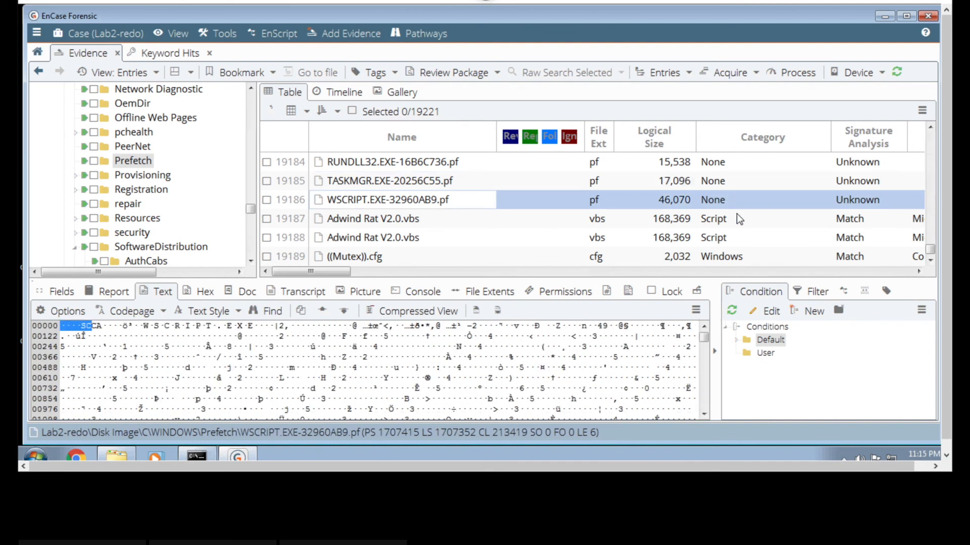
left_click(749, 274)
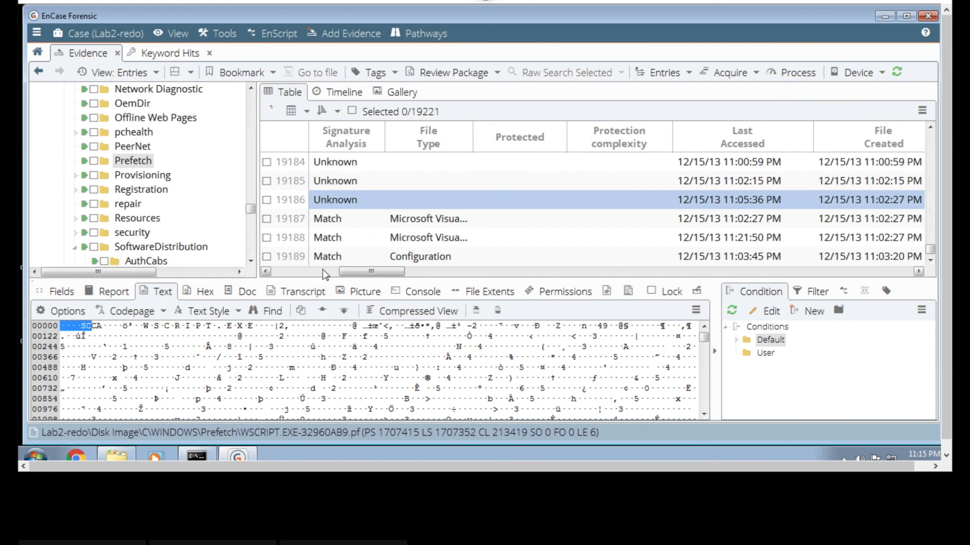
left_click_drag(338, 273, 283, 273)
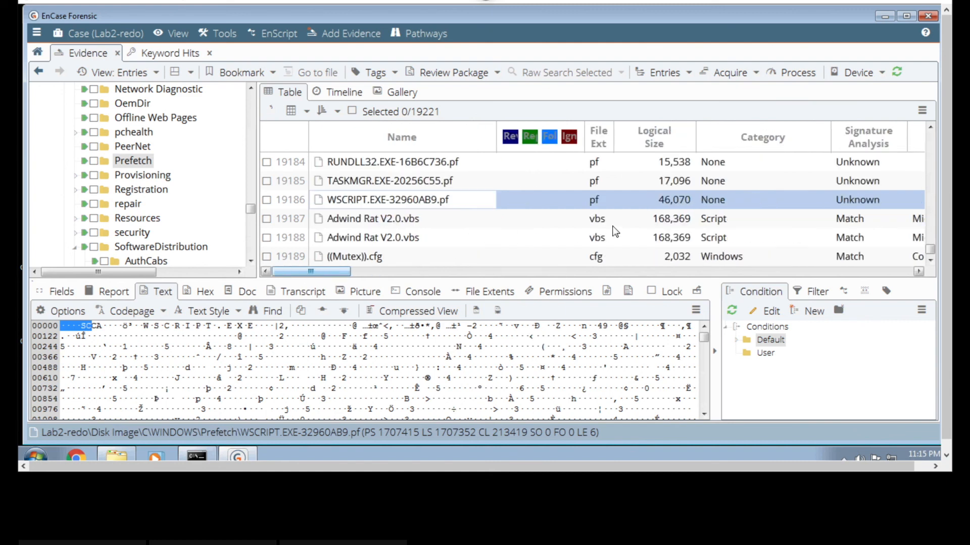
left_click(931, 165)
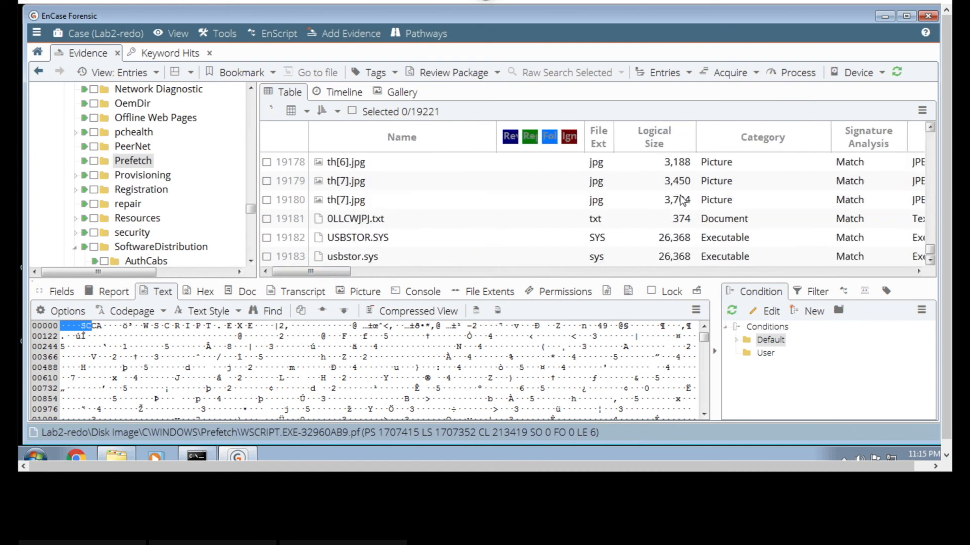
- Read the cookie file 0LLCWJPJ.txt and check its last-accessed and file-created dates against the USB storage driver entries
left_click(404, 225)
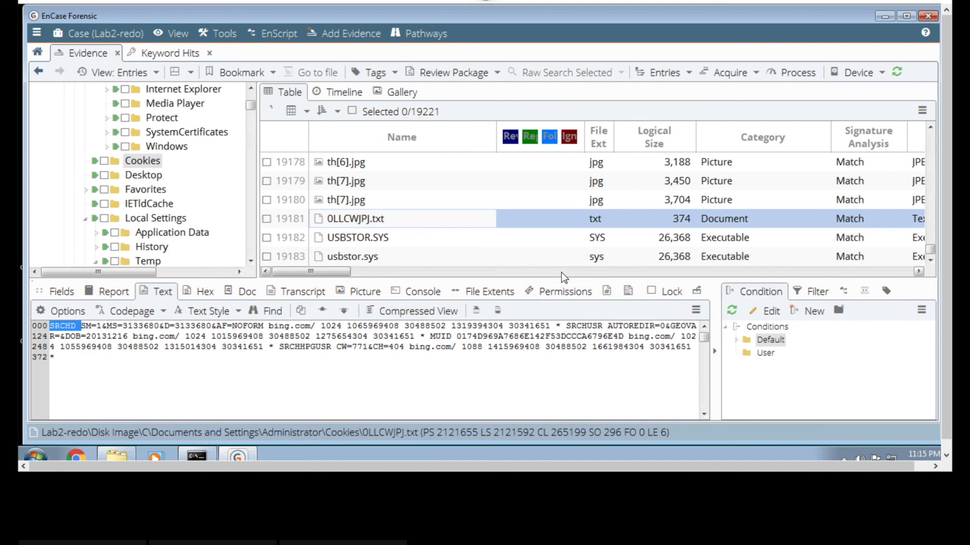
left_click(598, 273)
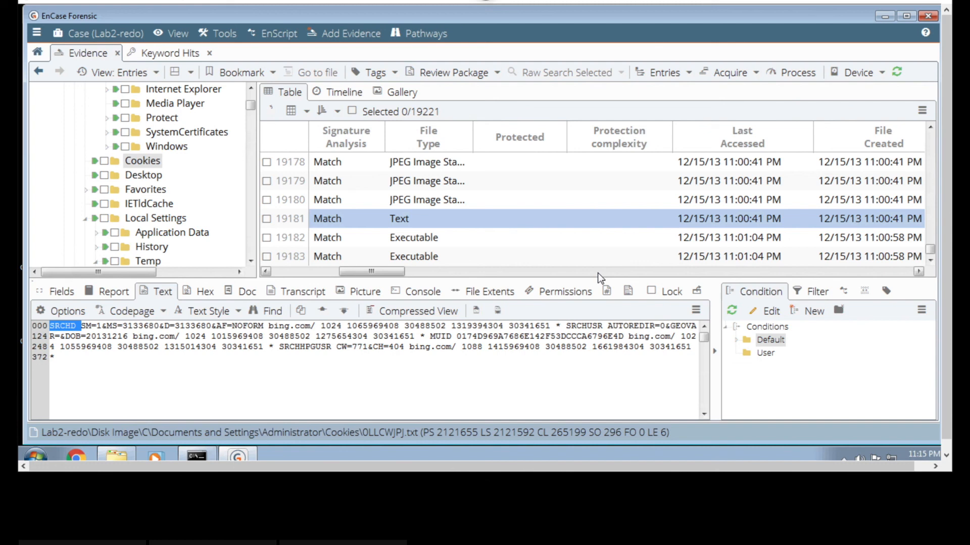
left_click(314, 273)
left_click_drag(307, 274, 281, 273)
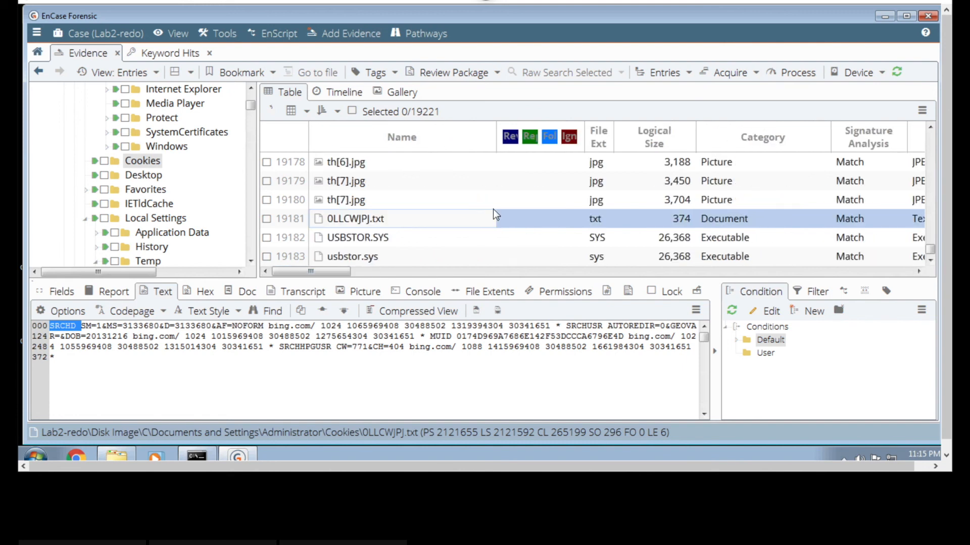
- Inspect the cached browser files SuperGridView2_c[1].js and th[5].jpg listed before the cookie file
scroll(493, 209, "up", 2)
scroll(493, 209, "up", 1)
left_click(459, 187)
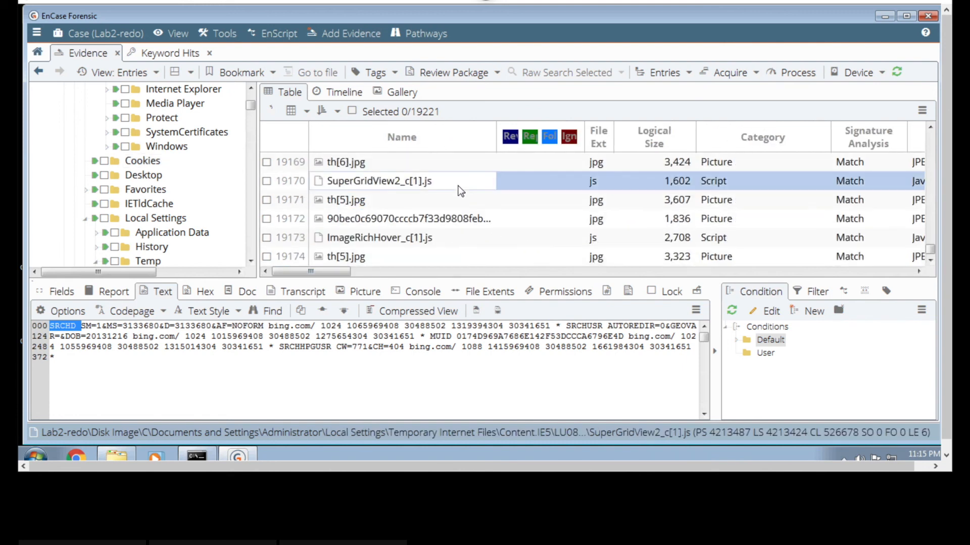
left_click(452, 202)
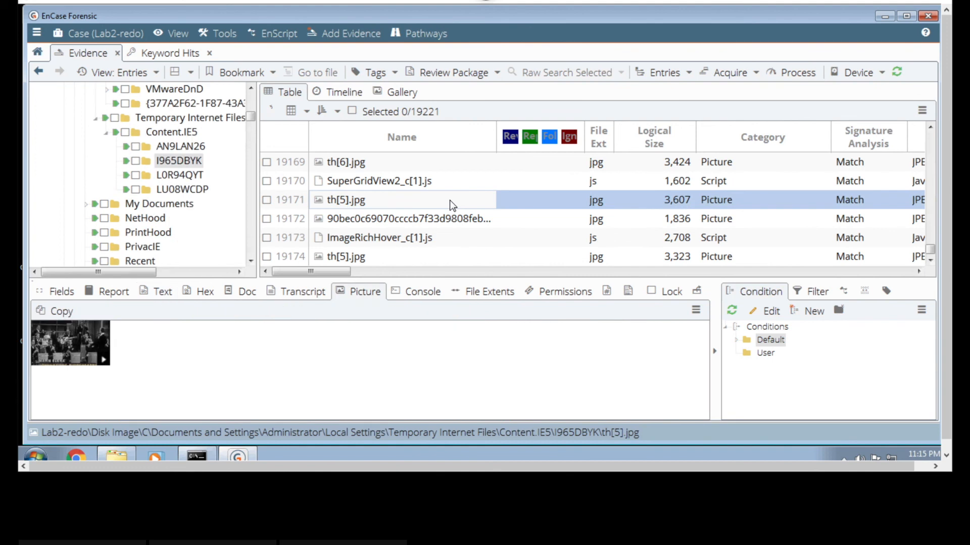
- Preview the cached portrait, Microsoft-June13-White[1].png and right-col-background[1].png, and read the text of 04AFA8793E5CDC4A81C6CD4554A30707
scroll(452, 204, "up", 3)
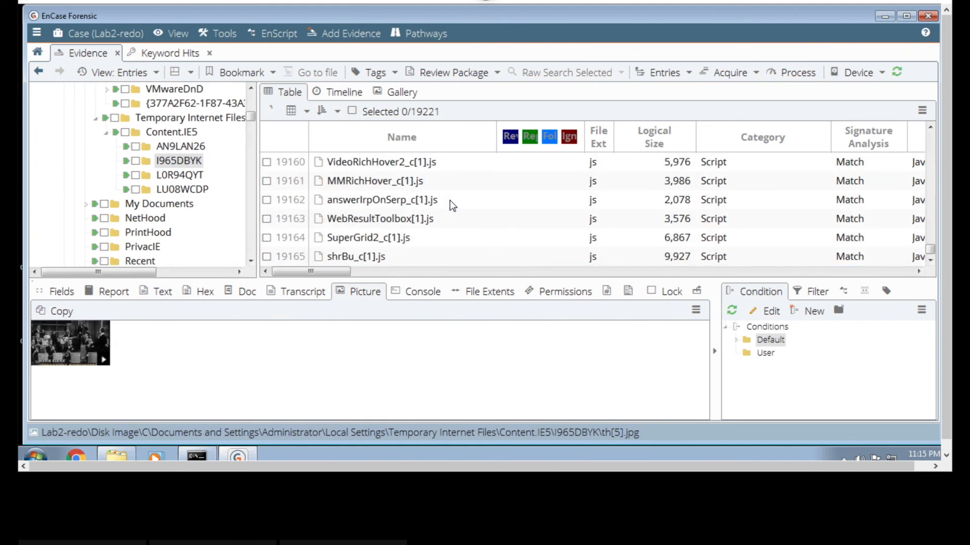
scroll(452, 205, "up", 5)
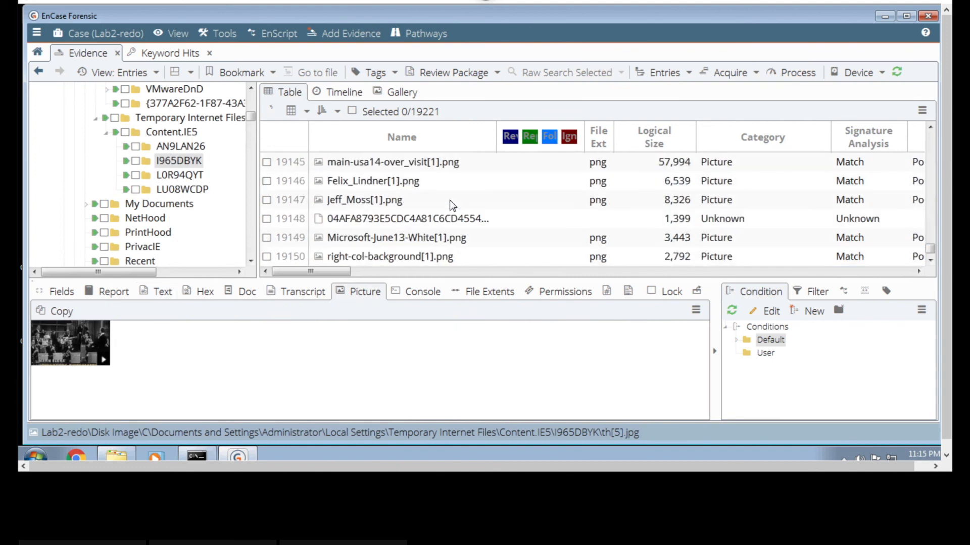
left_click(445, 205)
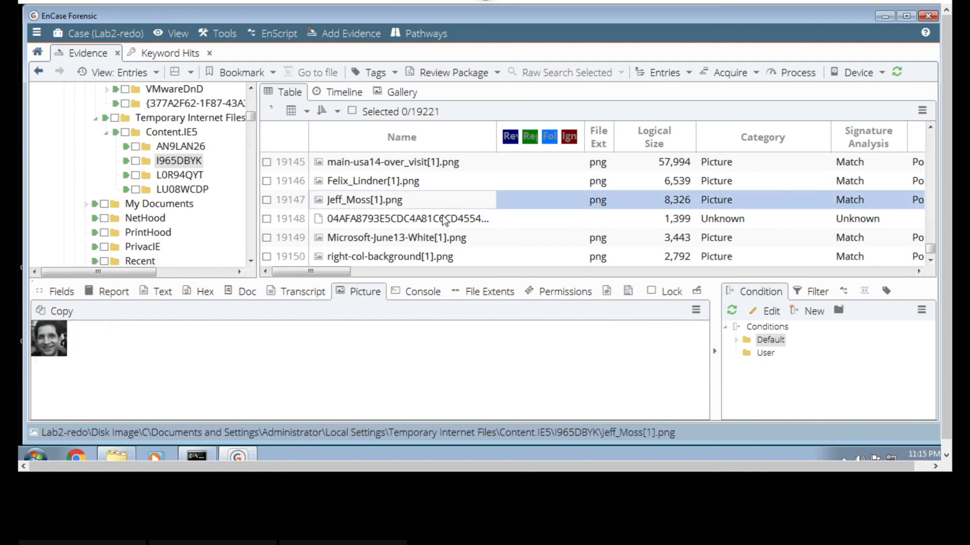
left_click(441, 241)
left_click(438, 255)
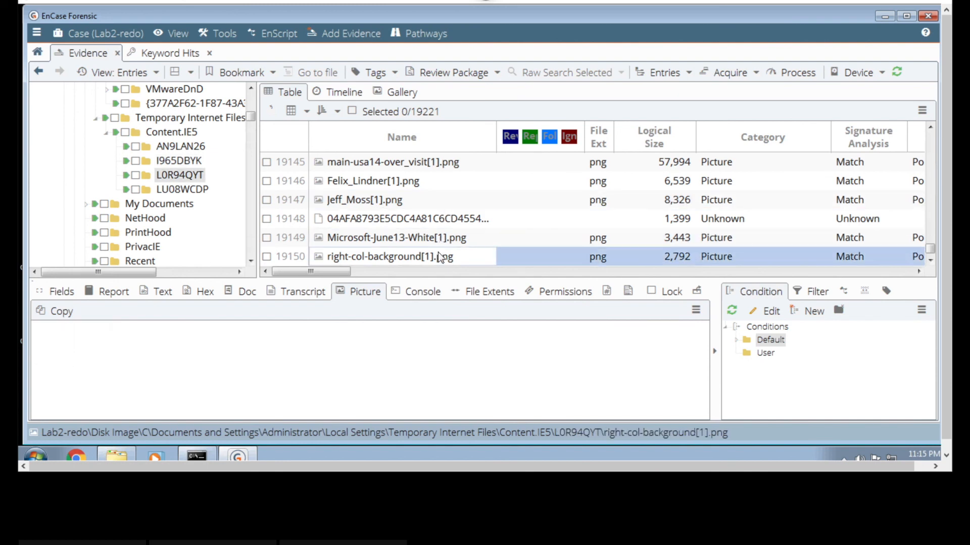
left_click(435, 221)
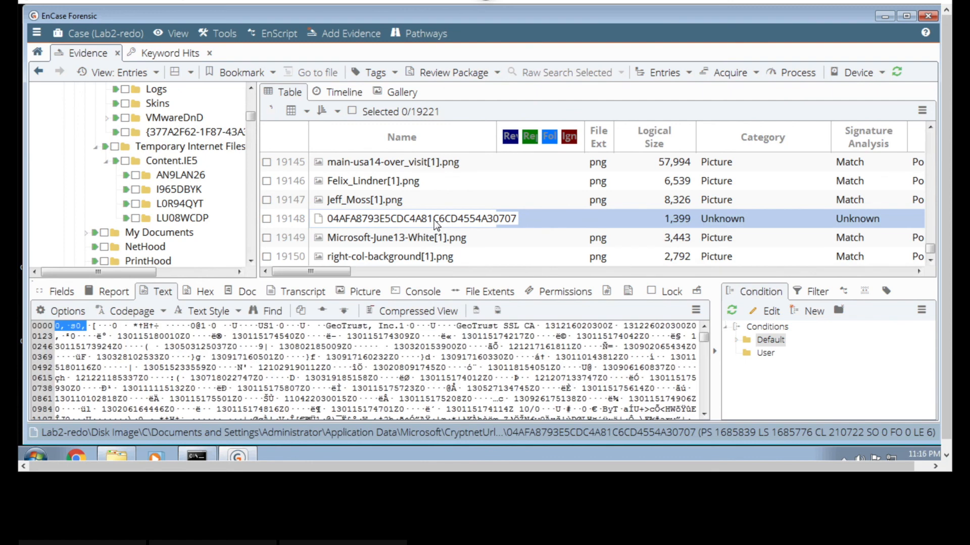
- Examine the cached Black Hat site files blackhat_com[1].htm, style[1].css, favicon[2].ico and main-europe14-over_visit[1].png
scroll(435, 220, "up", 3)
scroll(434, 223, "up", 3)
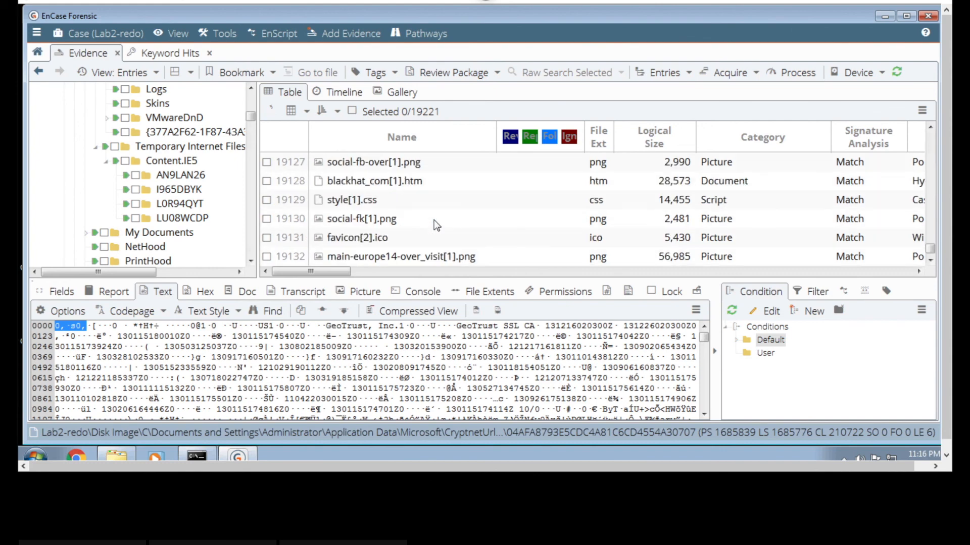
left_click(436, 188)
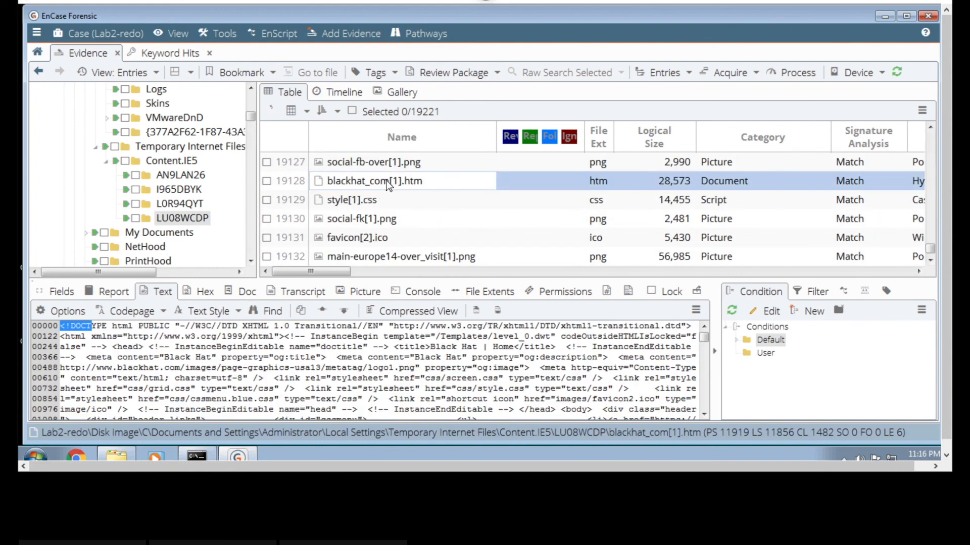
left_click(390, 204)
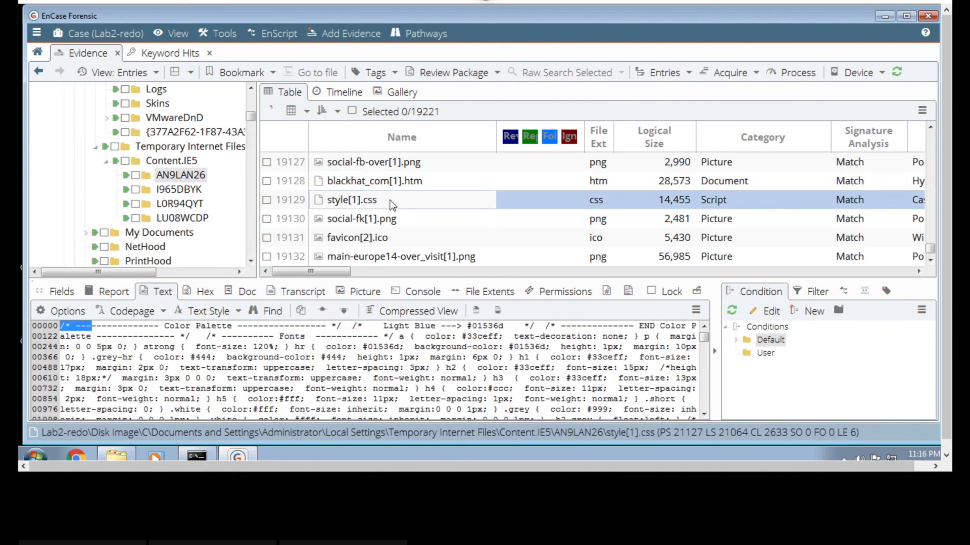
key("Down")
key("Down")
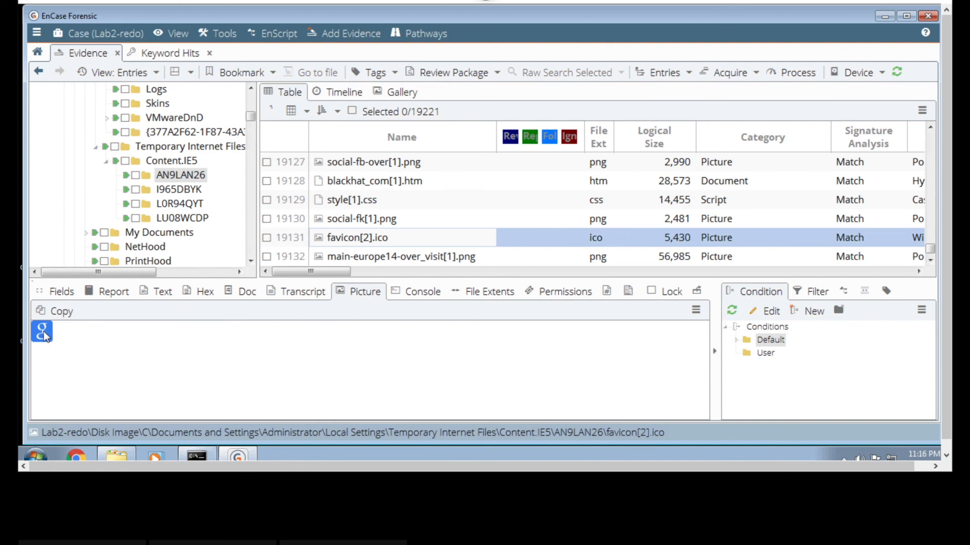
left_click(392, 257)
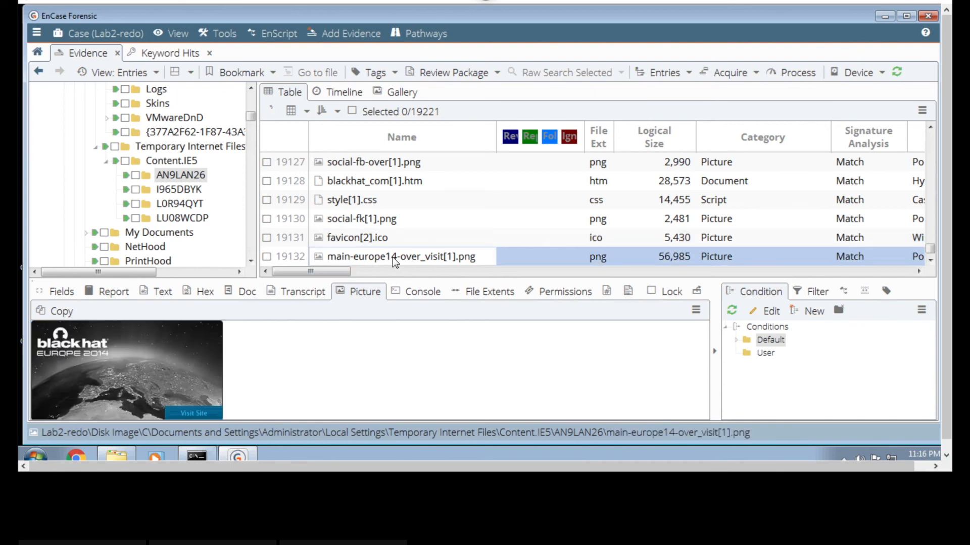
- Preview the cached portrait pictures and the Juniper-Feb13-White[1].png logo from the Black Hat site
scroll(407, 230, "down", 4)
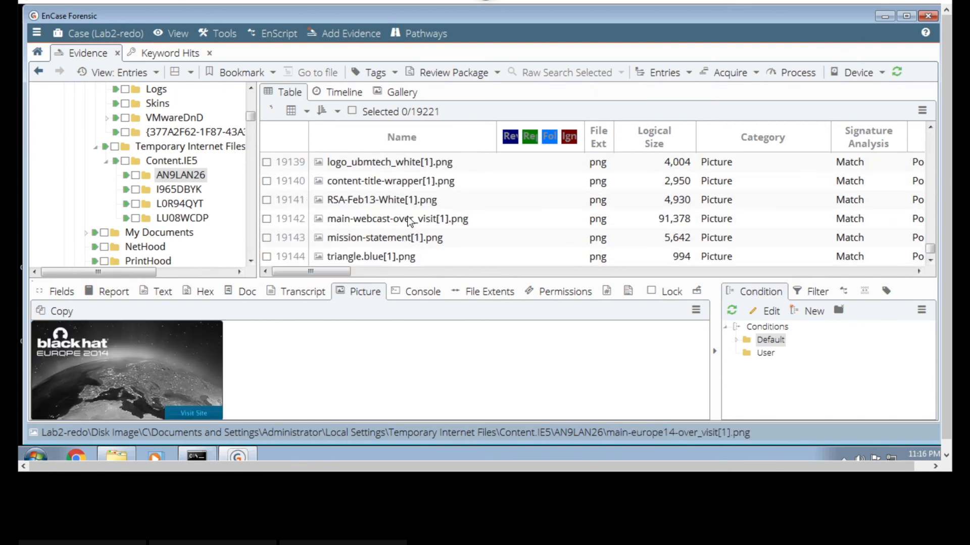
scroll(410, 220, "down", 2)
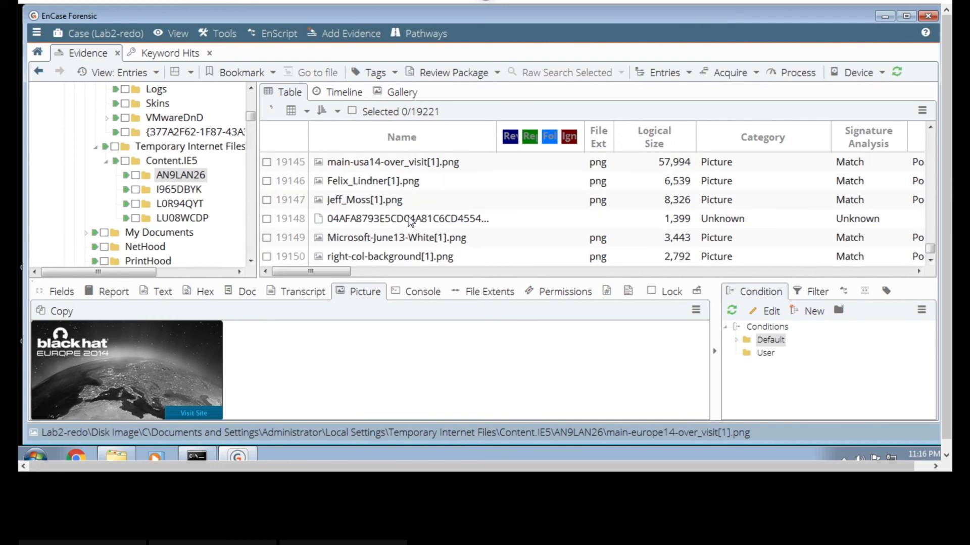
left_click(397, 182)
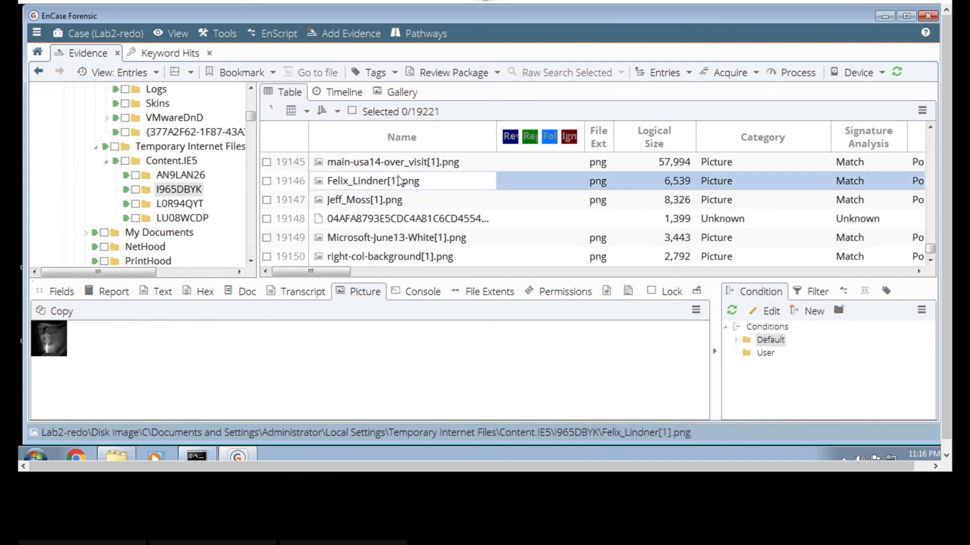
left_click(394, 199)
scroll(393, 197, "down", 2)
left_click(393, 182)
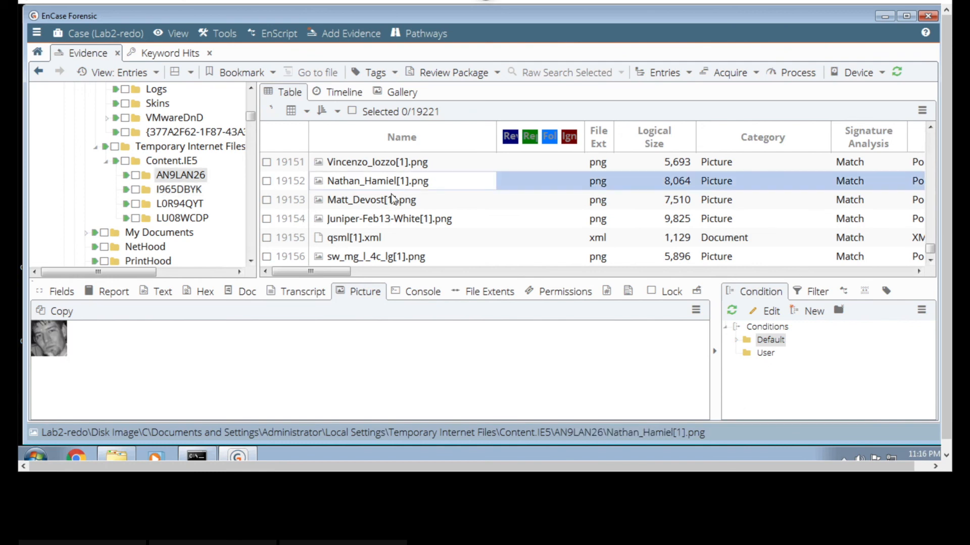
left_click(392, 200)
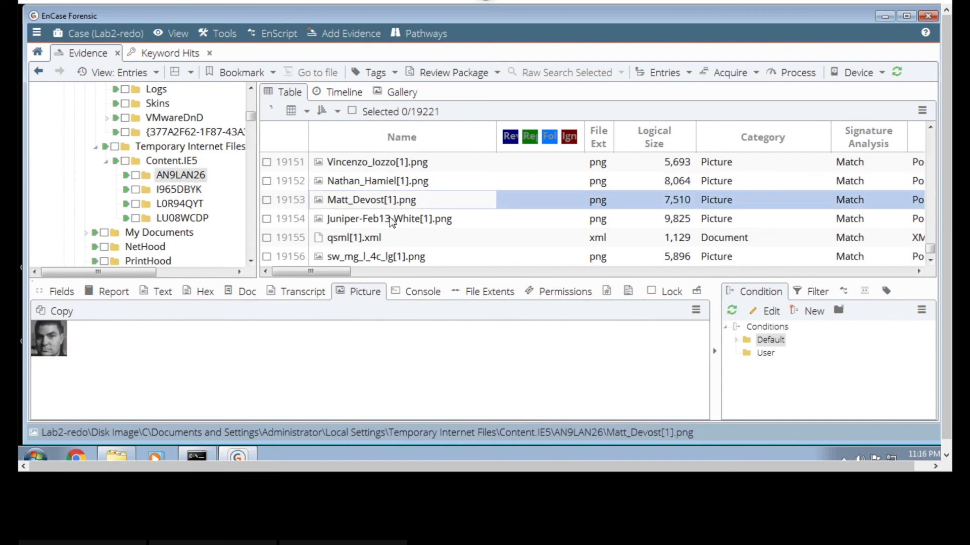
left_click(390, 218)
- Follow the entries forward to TASKMGR.EXE-20256C55.pf, and review 0LLCWJPJ.txt and the drivers USBSTOR.SYS and usbstor.sys
scroll(390, 207, "down", 3)
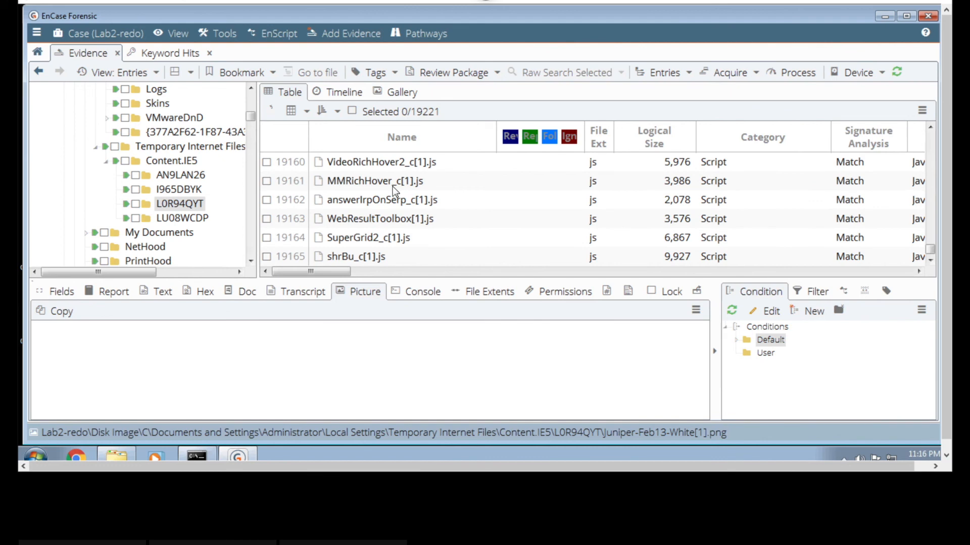
scroll(389, 204, "down", 2)
scroll(389, 213, "down", 1)
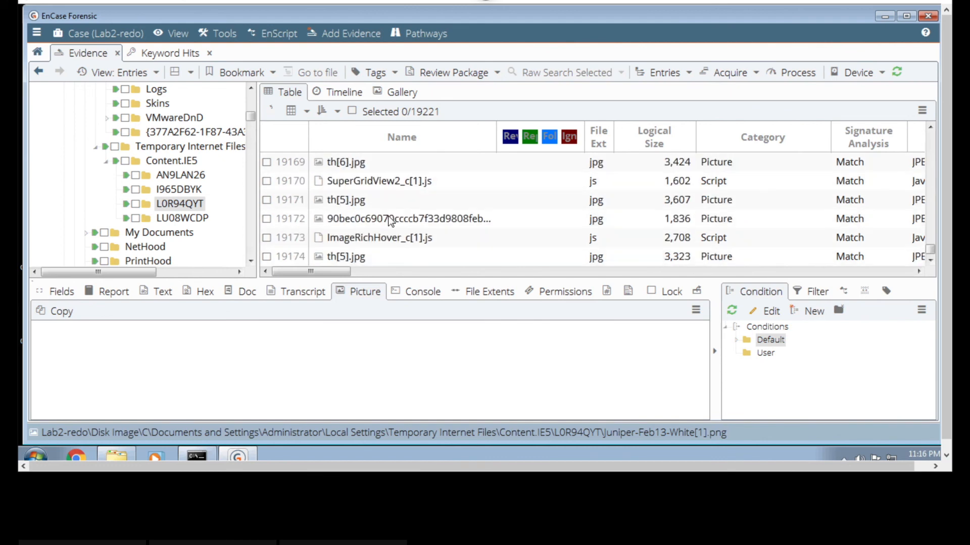
scroll(390, 221, "down", 2)
scroll(391, 220, "down", 3)
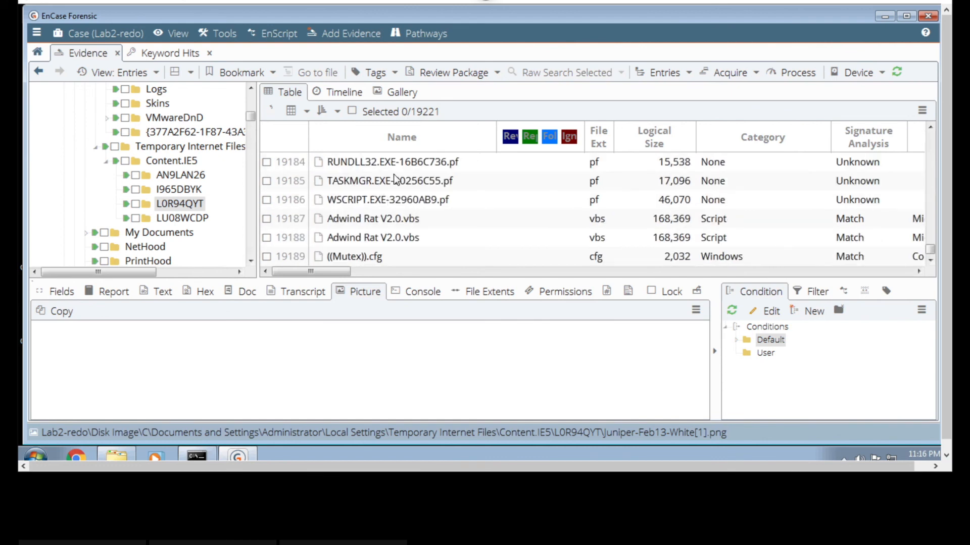
left_click(394, 179)
scroll(390, 200, "up", 2)
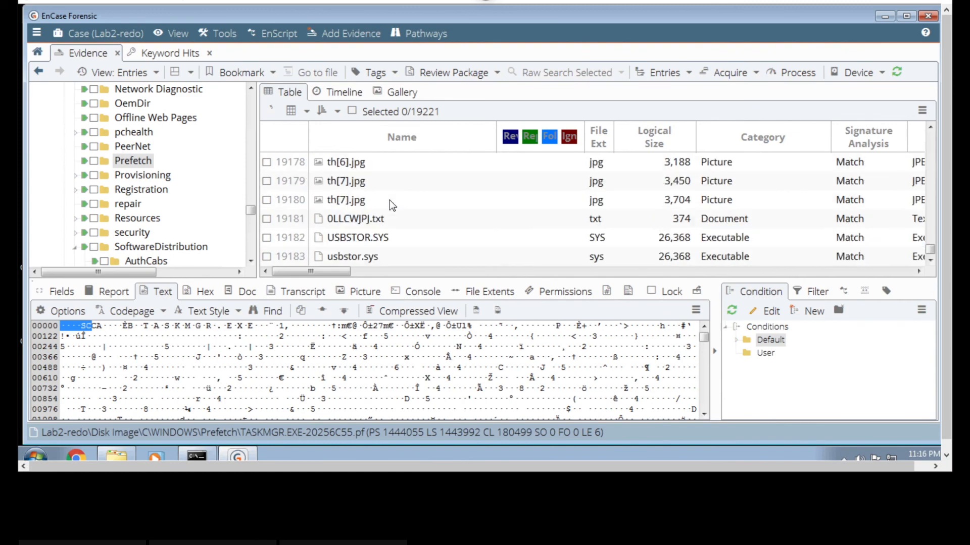
left_click(386, 219)
key("Down")
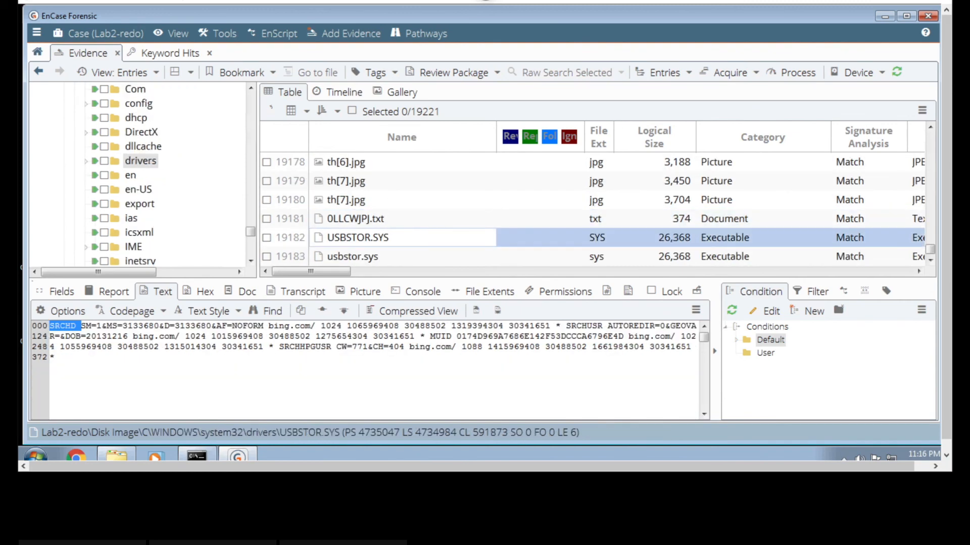
key("Down")
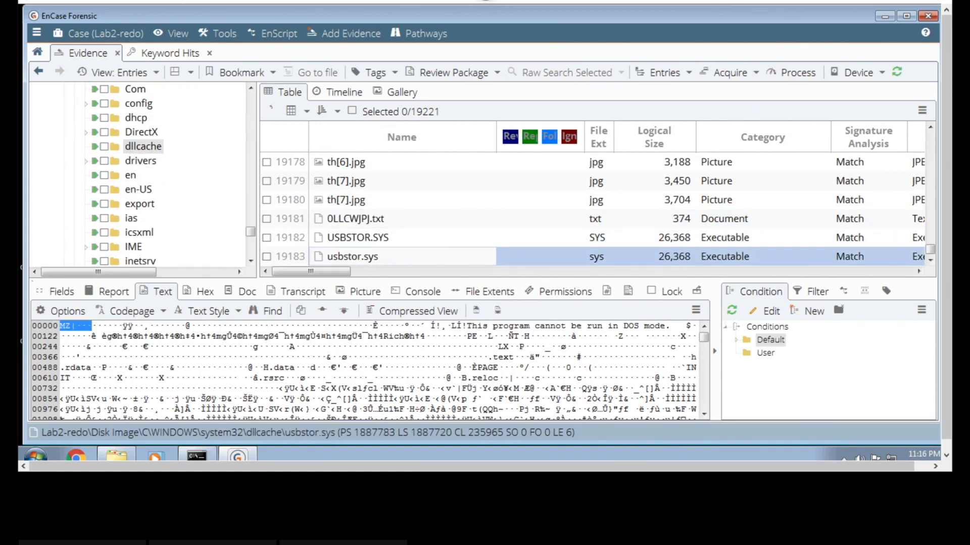
- Step through the prefetch files to Adwind Rat V2.0.vbs, and recheck USBSTOR.SYS and the RUNDLL32, WSCRIPT and TASKMGR prefetch files
key("Down")
key("Down")
key("Down")
key("Down")
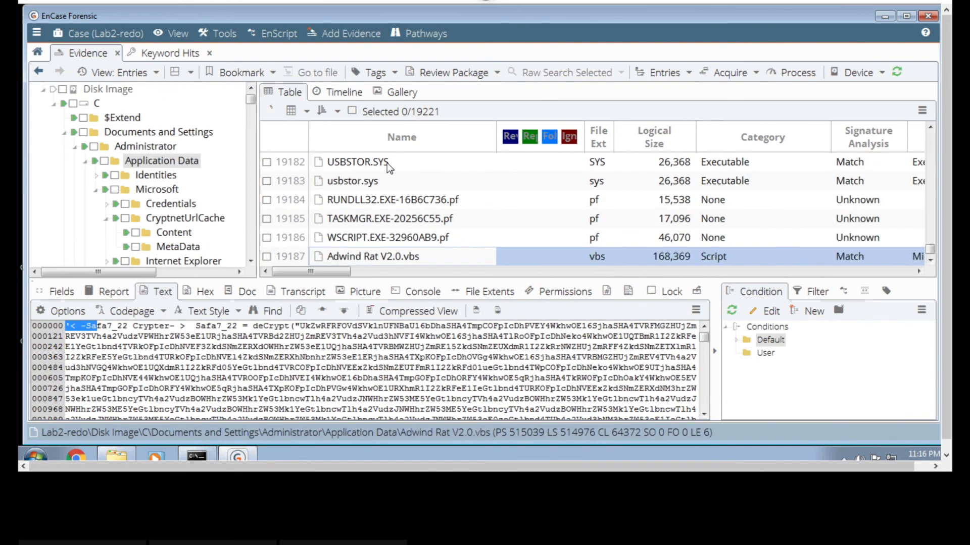
left_click(387, 162)
left_click(390, 202)
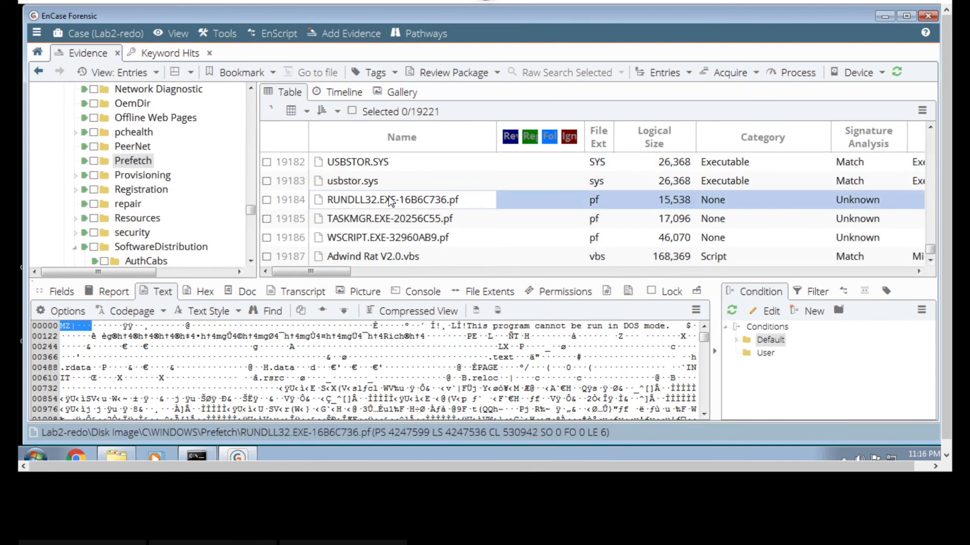
left_click(389, 238)
left_click(394, 164)
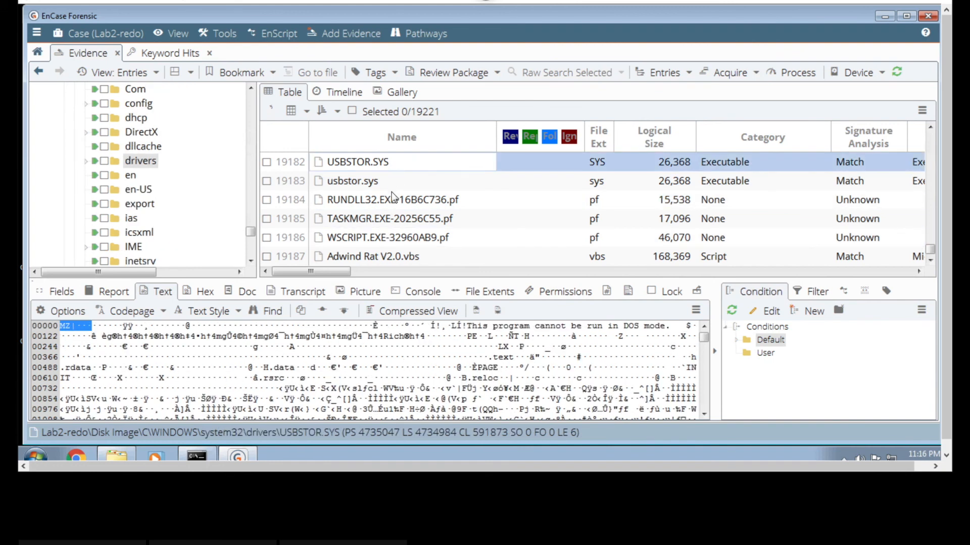
left_click(393, 221)
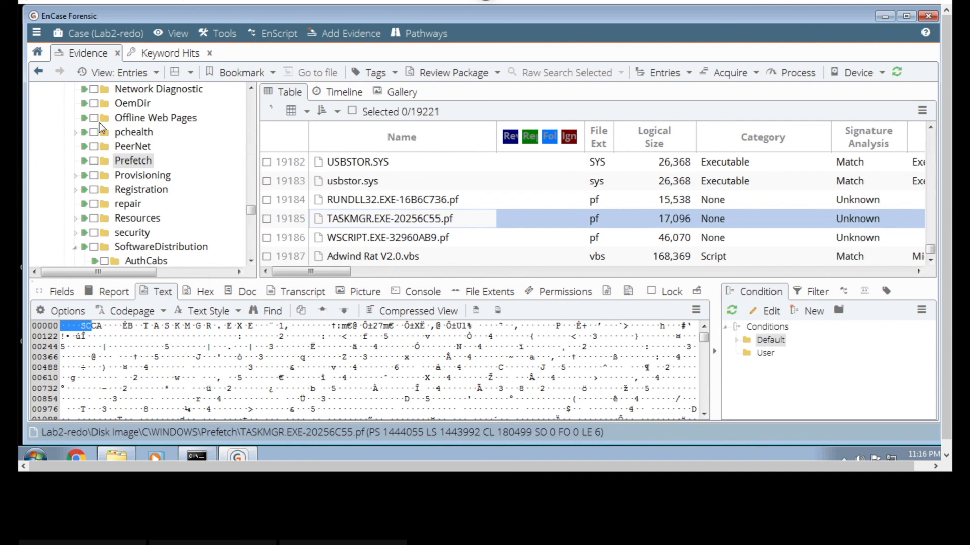
- Compare the accessed, created and written dates of Adwind Rat V2.0.vbs with the preceding prefetch and USB driver files
left_click(397, 257)
left_click(715, 273)
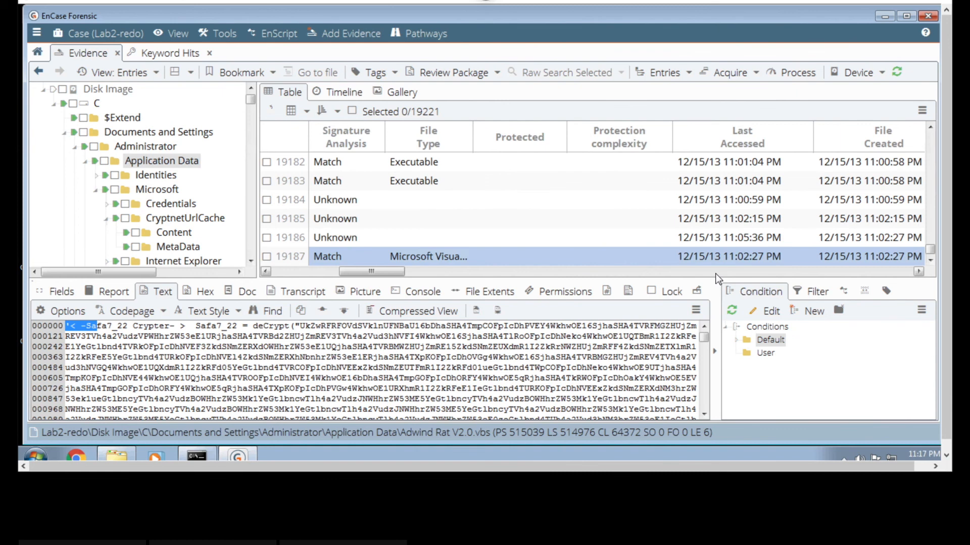
left_click(919, 271)
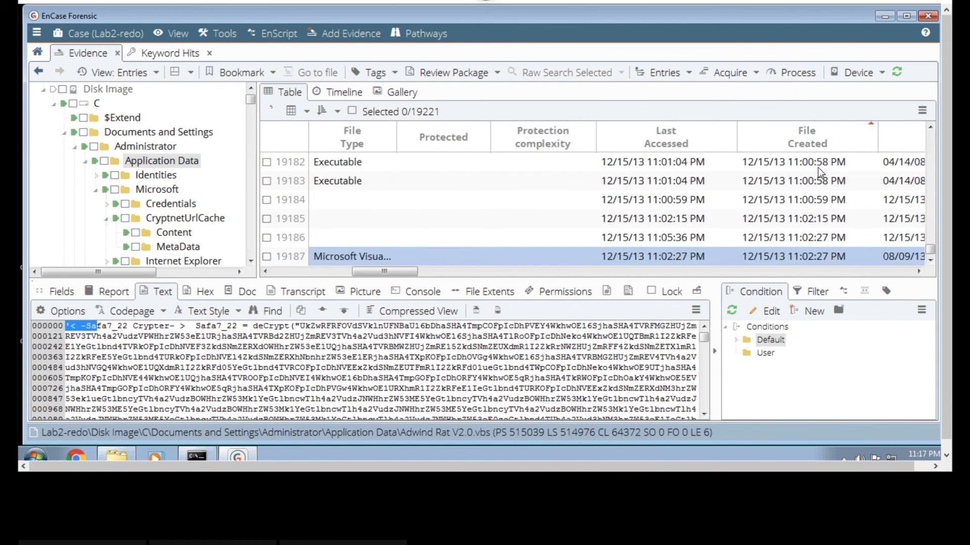
left_click(919, 272)
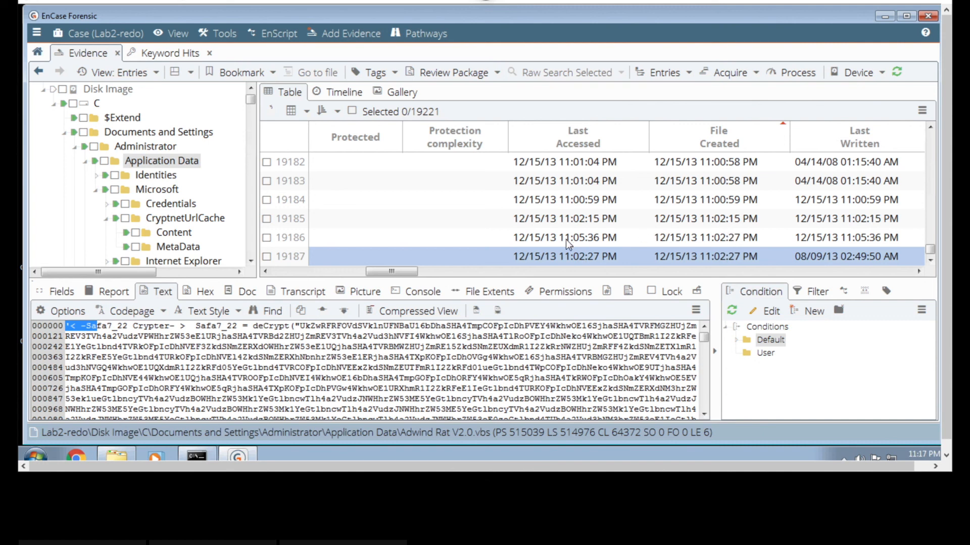
left_click(334, 269)
left_click(295, 270)
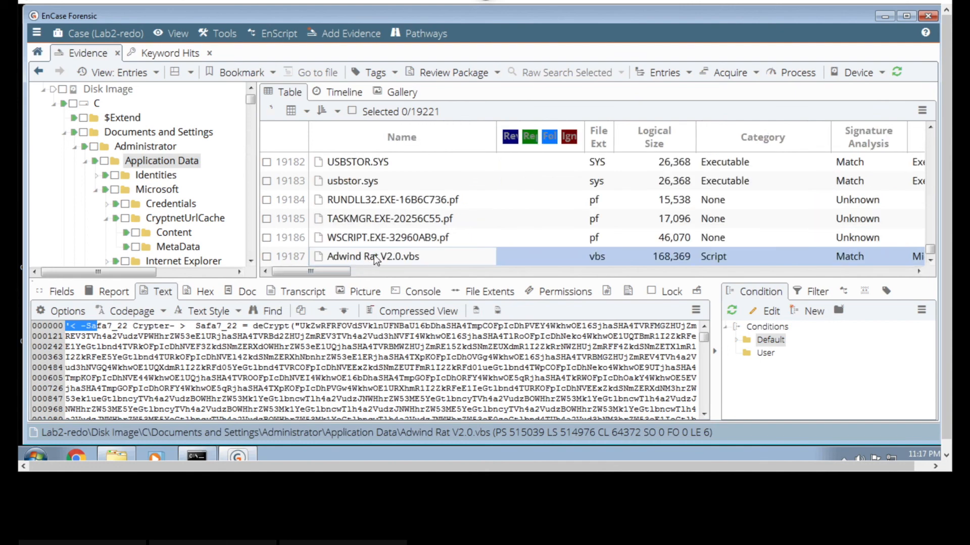
scroll(374, 255, "down", 3)
scroll(386, 200, "up", 2)
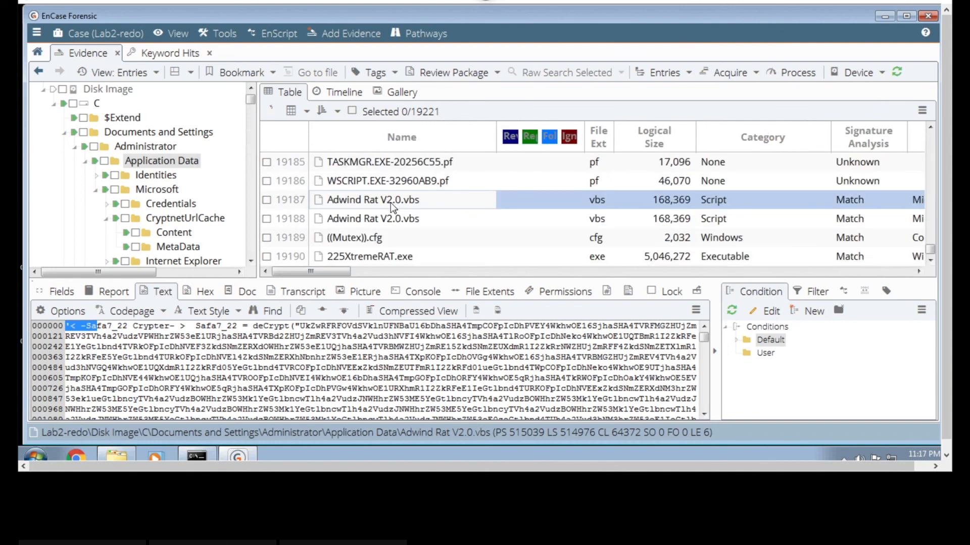
- Compare the locations and text of 225XtremeRAT.exe, both Adwind Rat V2.0.vbs copies and the WSCRIPT.EXE-32960AB9.pf prefetch file
left_click(385, 256)
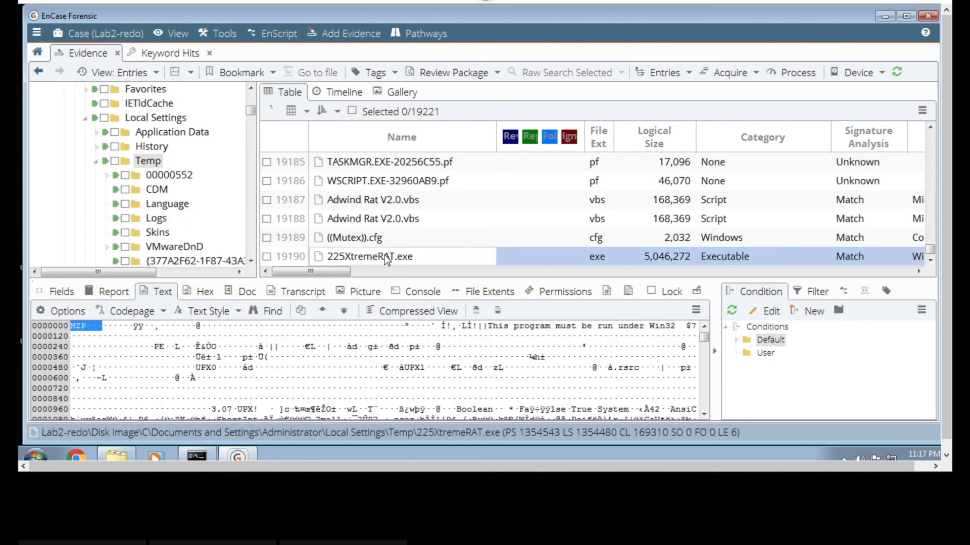
left_click(386, 220)
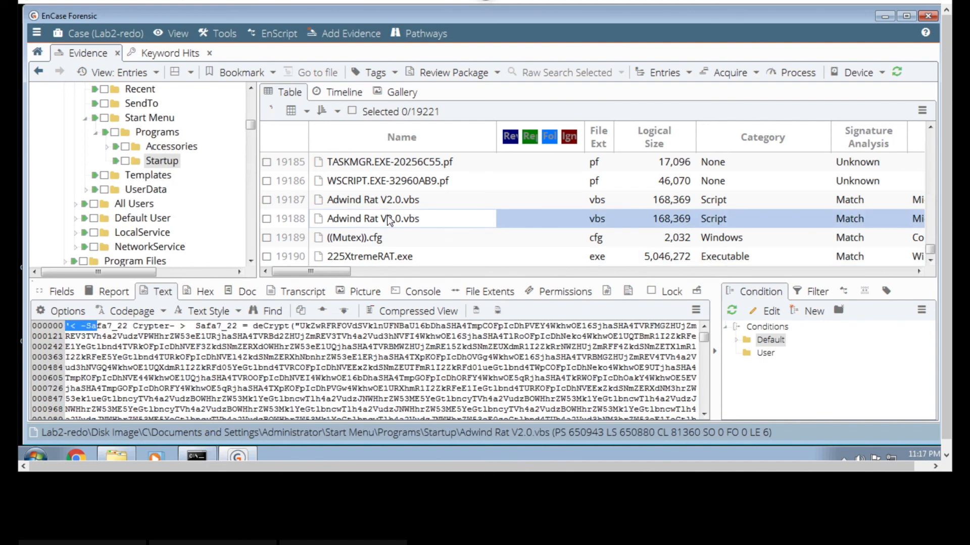
left_click(345, 181)
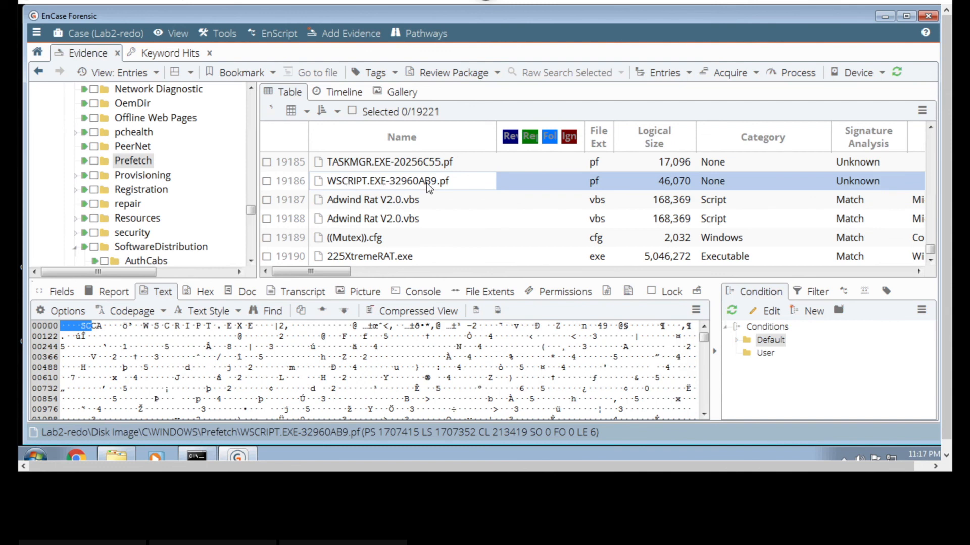
left_click(416, 205)
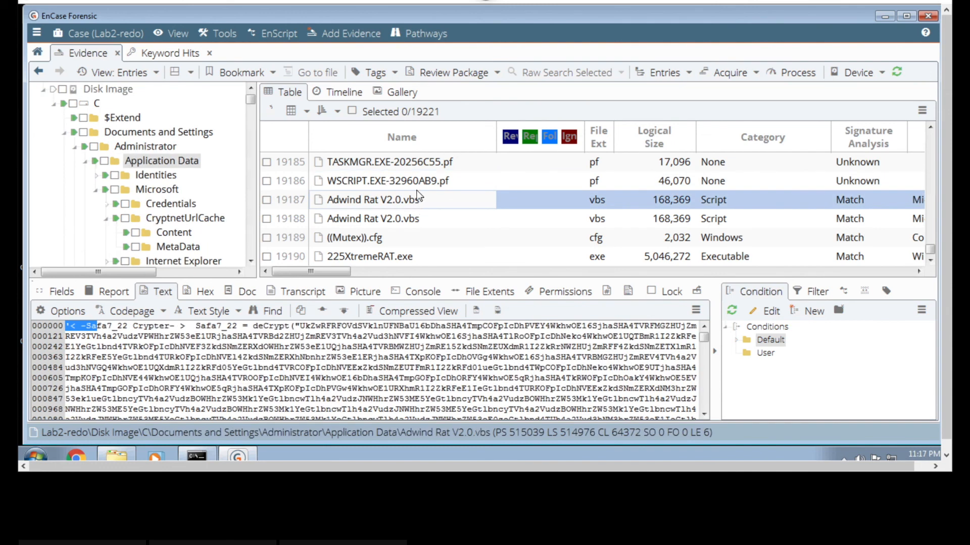
left_click(423, 182)
left_click(422, 202)
left_click(409, 259)
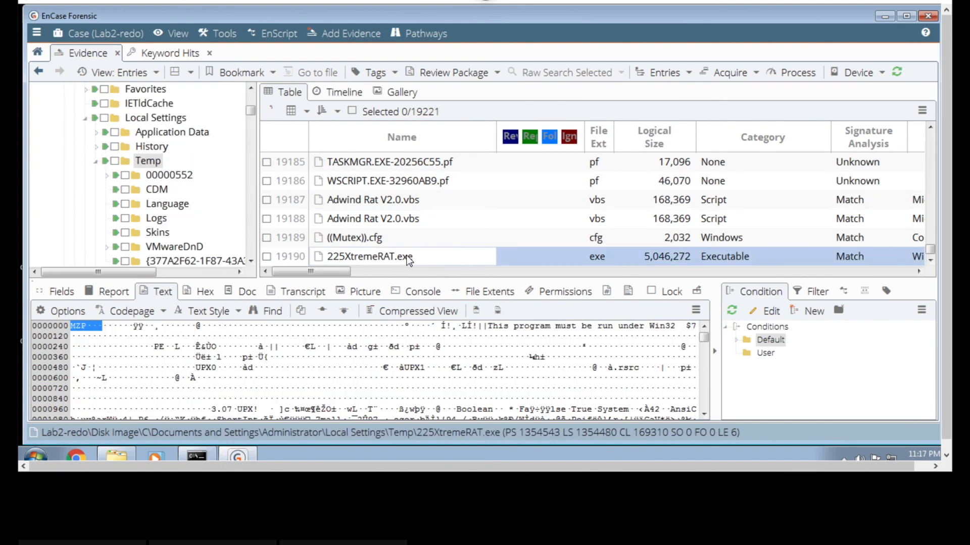
- Inspect the text of ((Mutex)).cfg, and check the accessed and created dates of TASKMGR.EXE-20256C55.pf and the entries following it
left_click(428, 239)
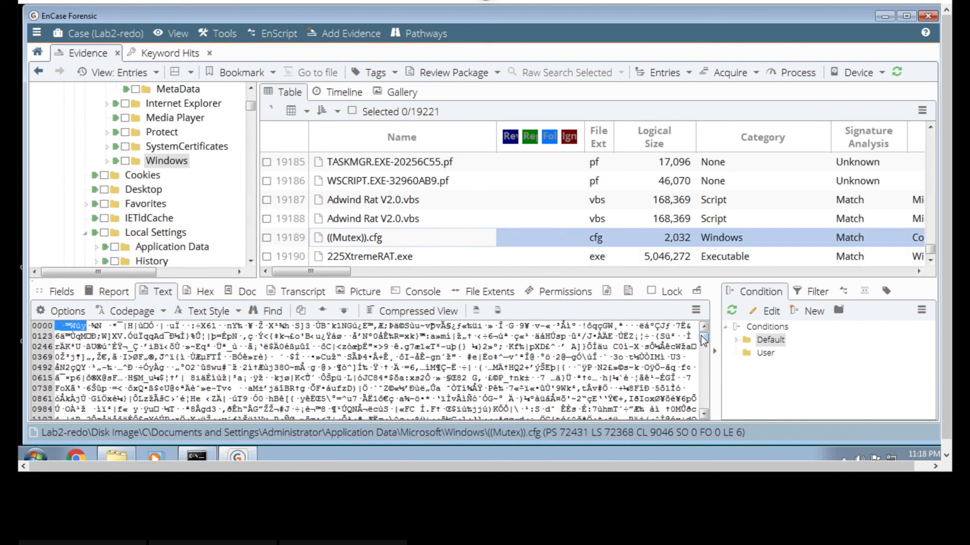
mouse_move(703, 341)
left_mouse_down()
mouse_move(702, 369)
mouse_move(708, 325)
left_mouse_up()
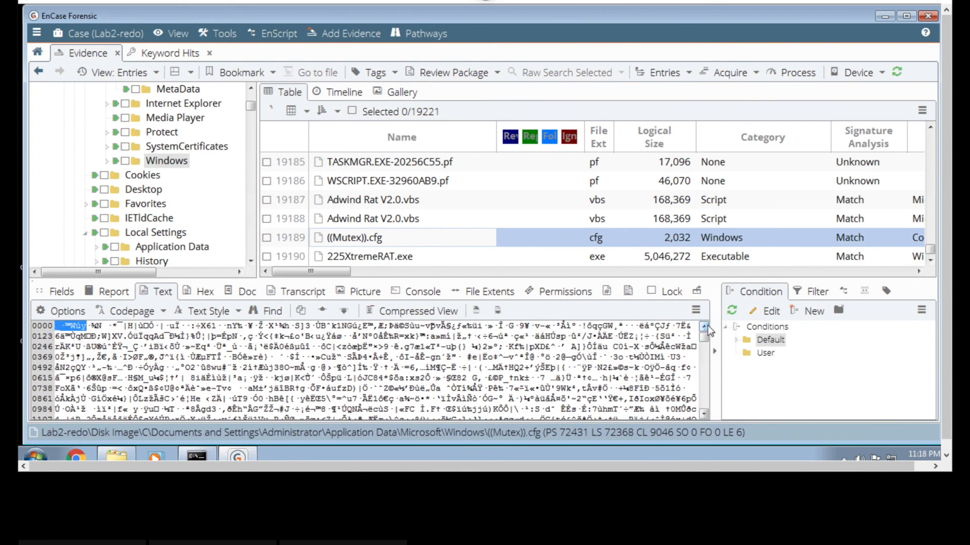
left_click(399, 167)
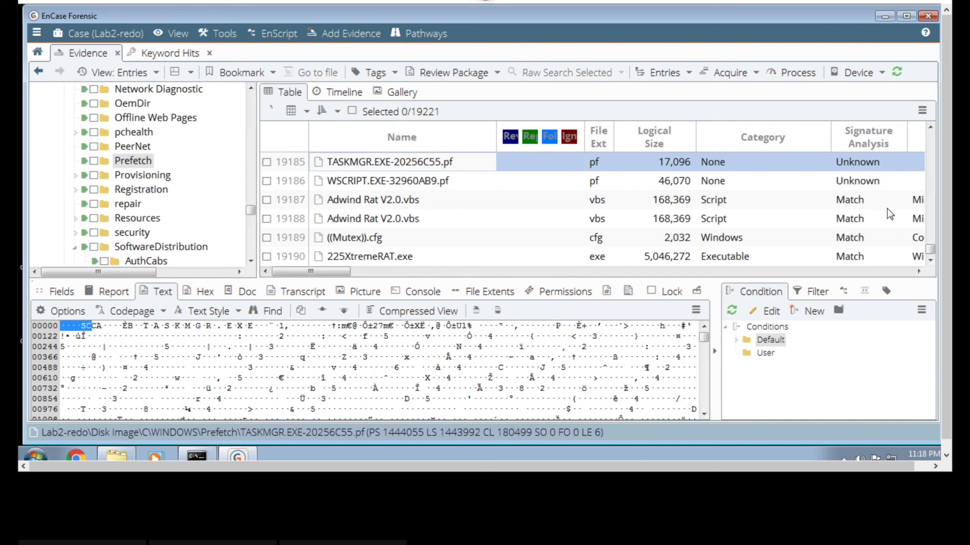
left_click(898, 273)
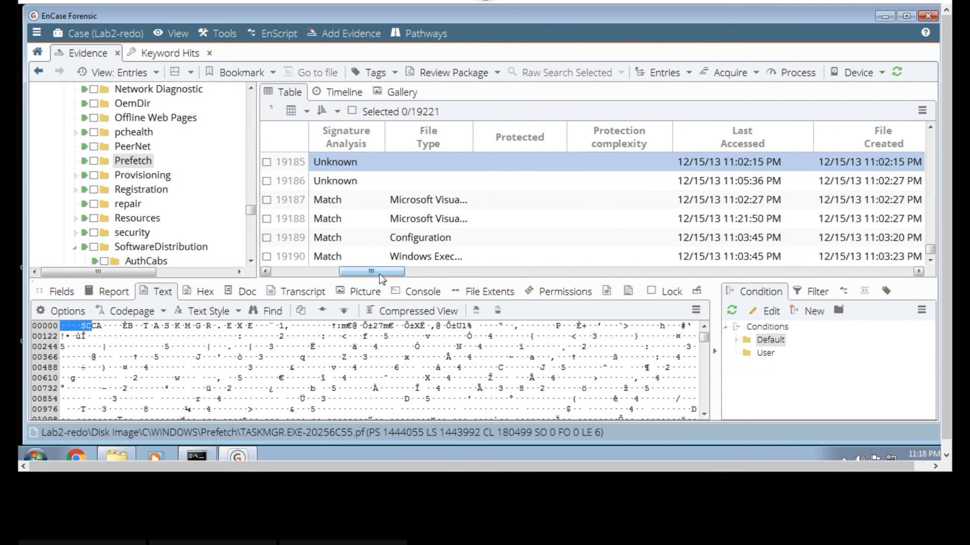
left_click_drag(380, 272, 302, 265)
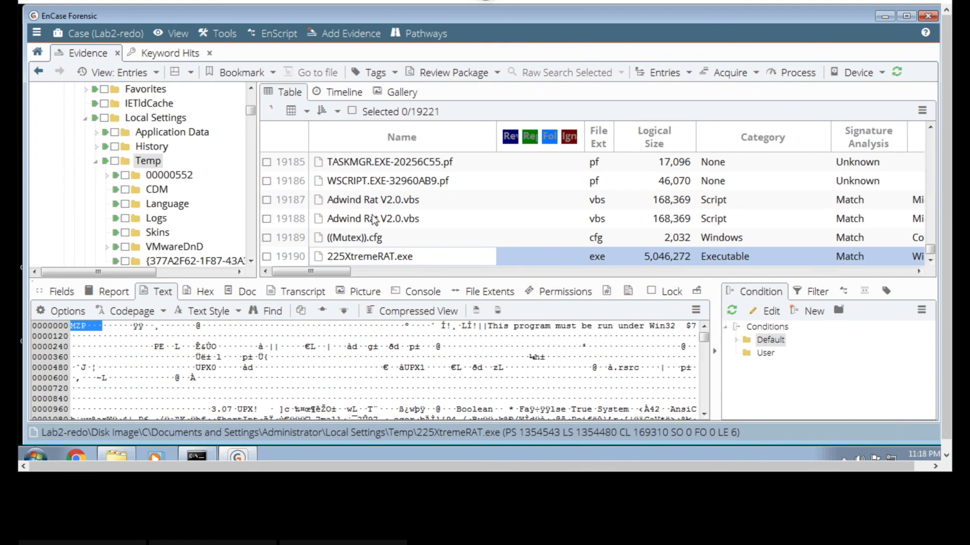
- Review the entries around 225XtremeRAT.exe, recheck WSCRIPT.EXE-32960AB9.pf, and switch to the text notes holding the process and packet findings
scroll(372, 244, "down", 2)
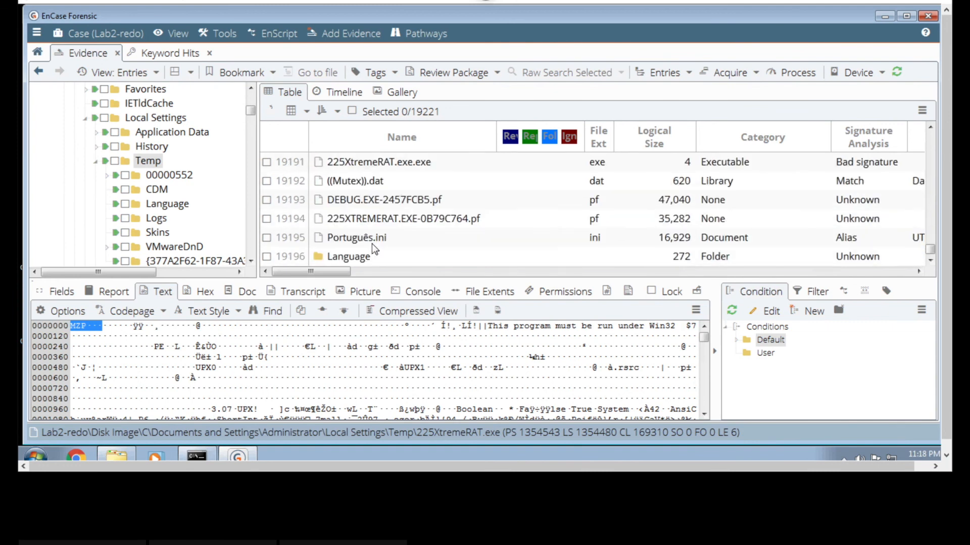
scroll(372, 243, "up", 2)
scroll(372, 243, "up", 1)
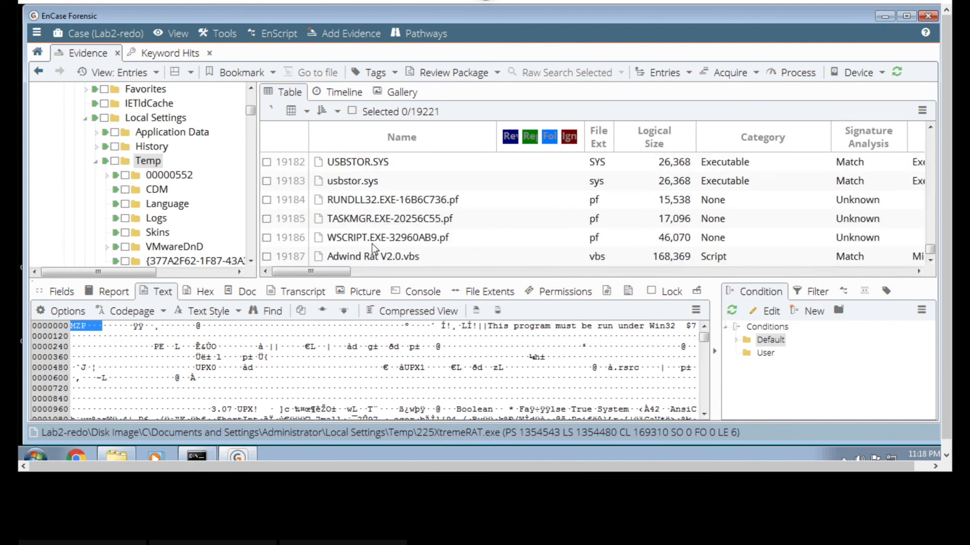
left_click(372, 243)
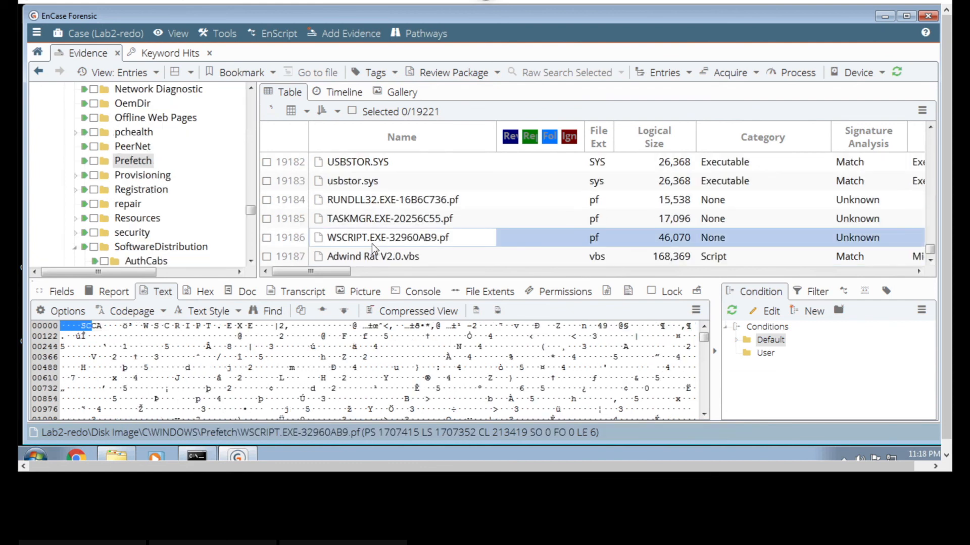
right_click(372, 244)
left_click(357, 235)
scroll(358, 234, "down", 3)
scroll(358, 235, "up", 3)
key("ctrl+Left")
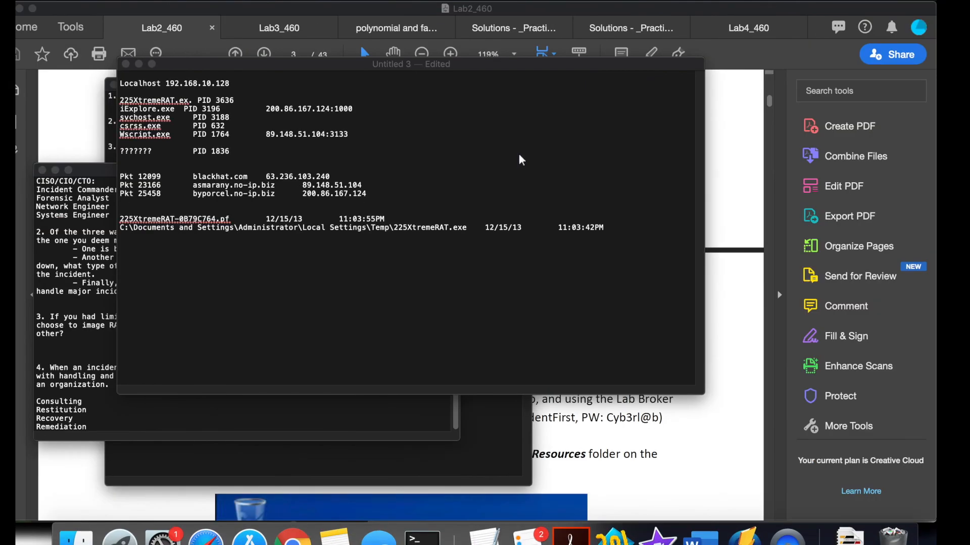